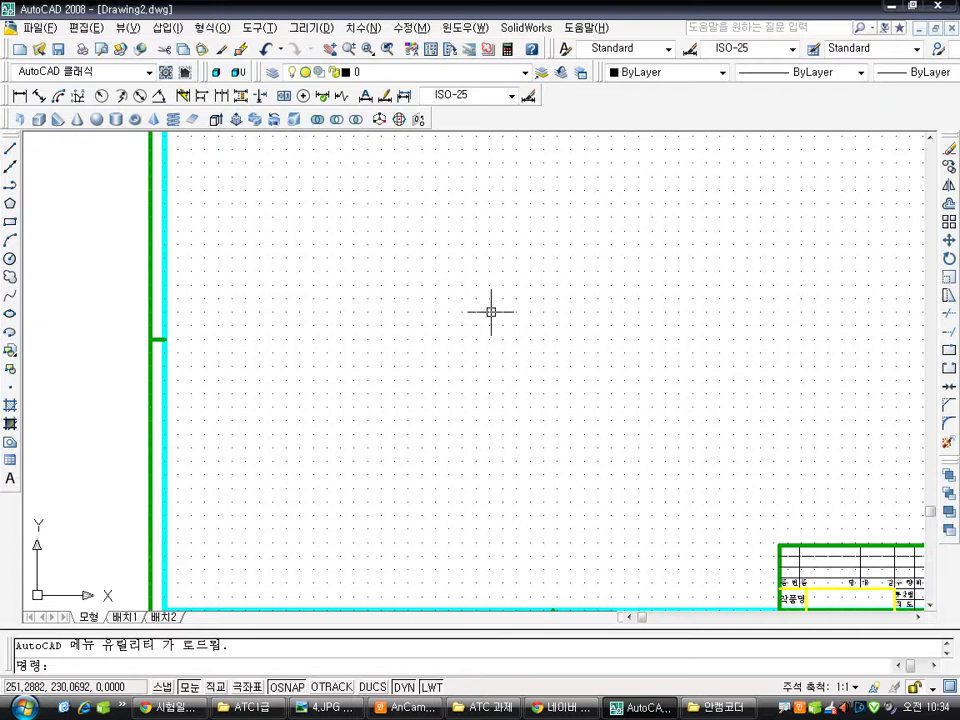
Consult the reference drawing 4.JPG and draw a slanted line about 132 units long at 107° for the bar's left edge
type("l")
key("Return")
left_click(406, 420)
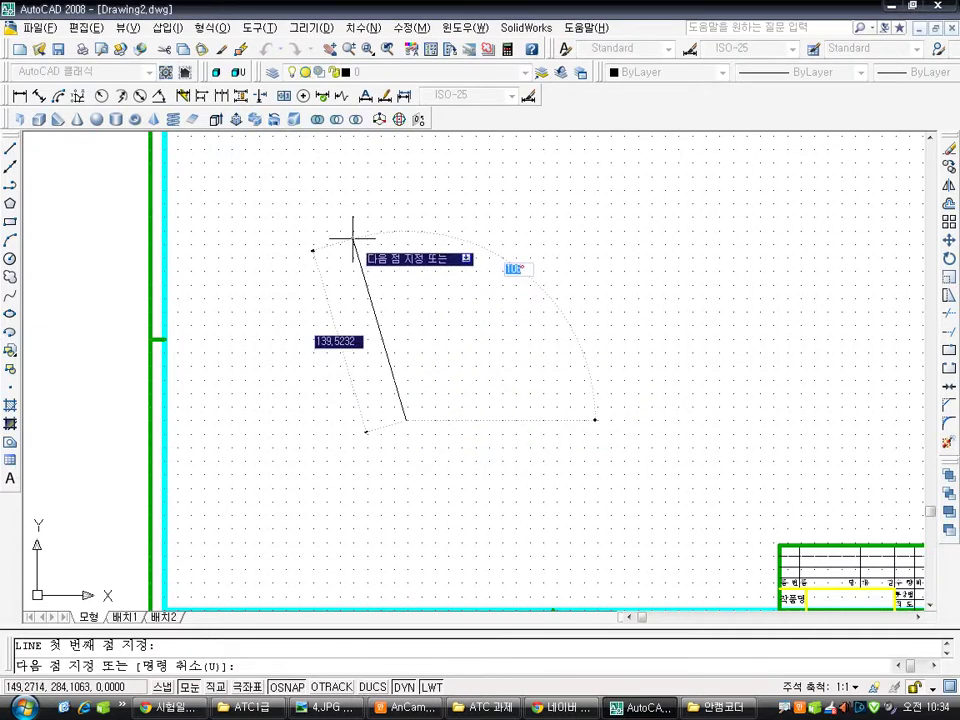
key("alt+Tab")
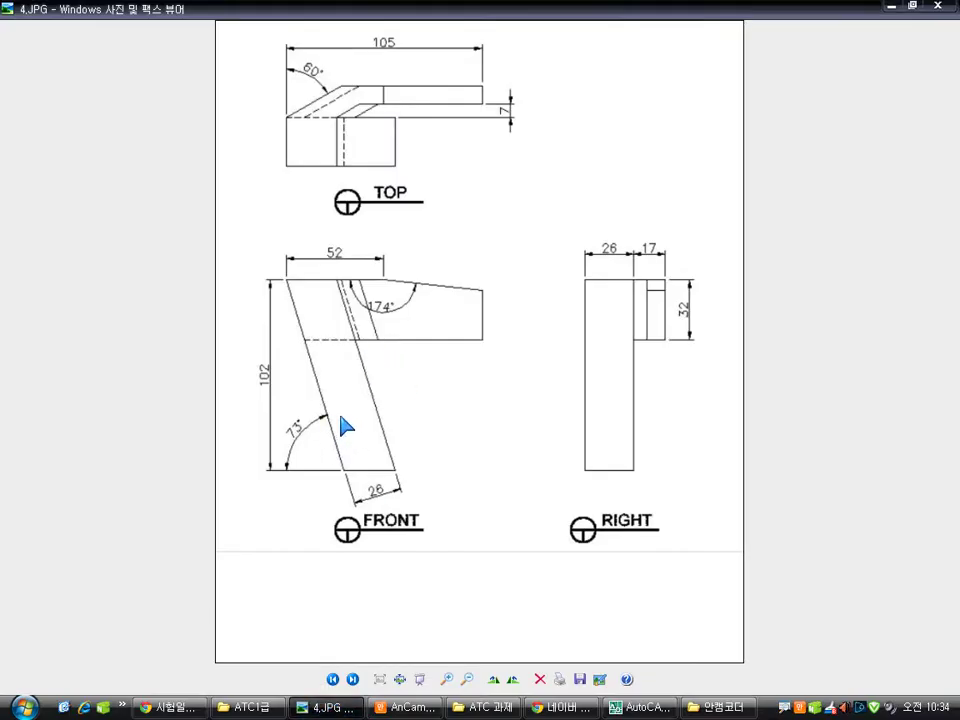
left_click(640, 707)
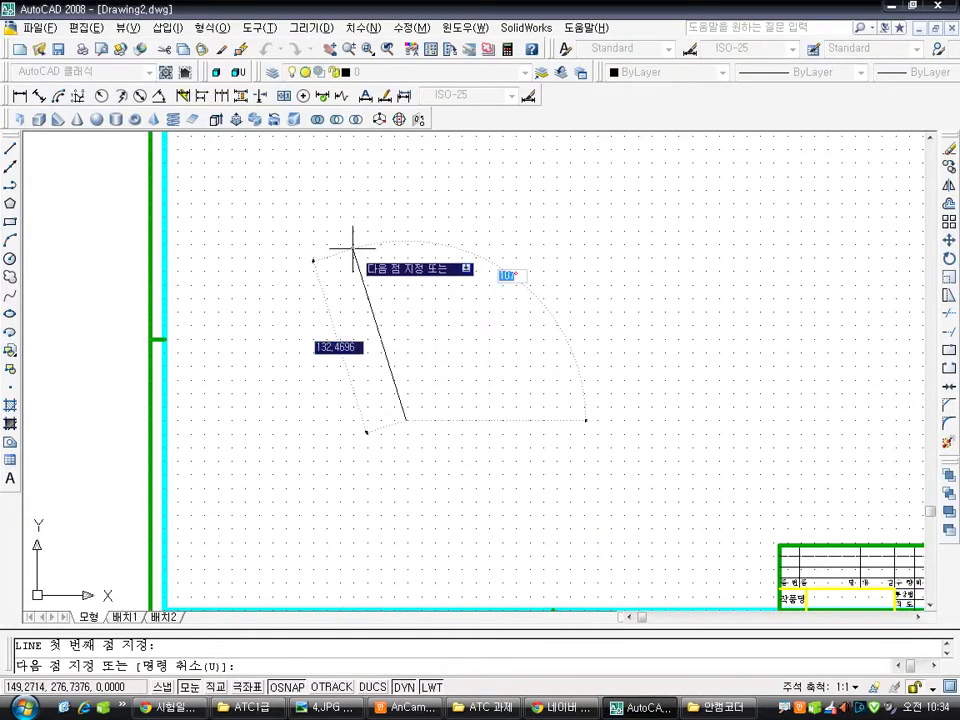
type("107")
key("Return")
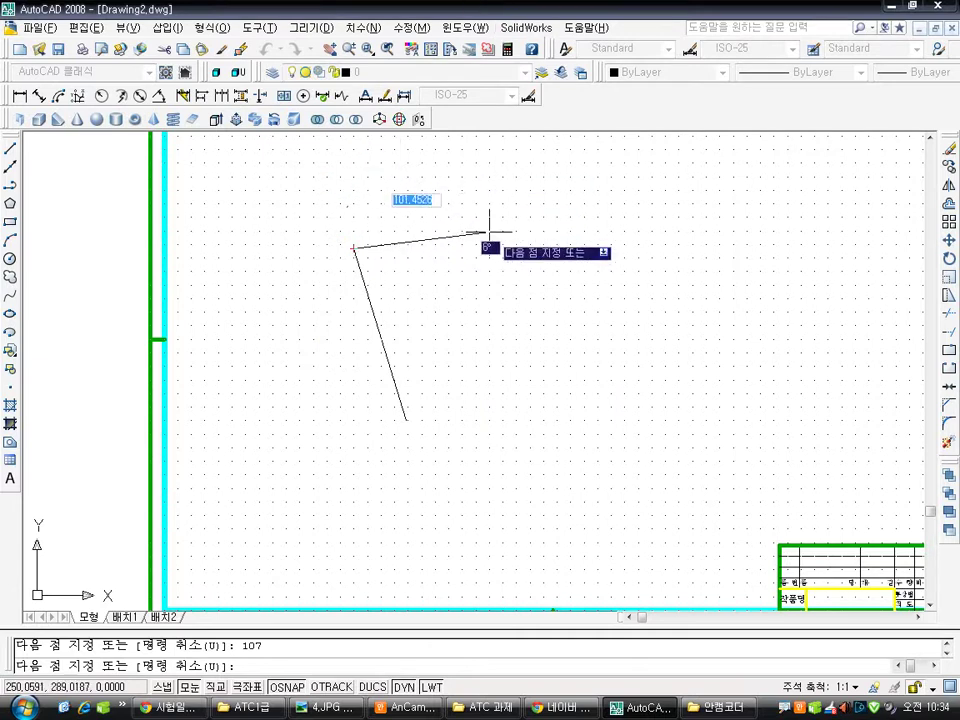
key("Escape")
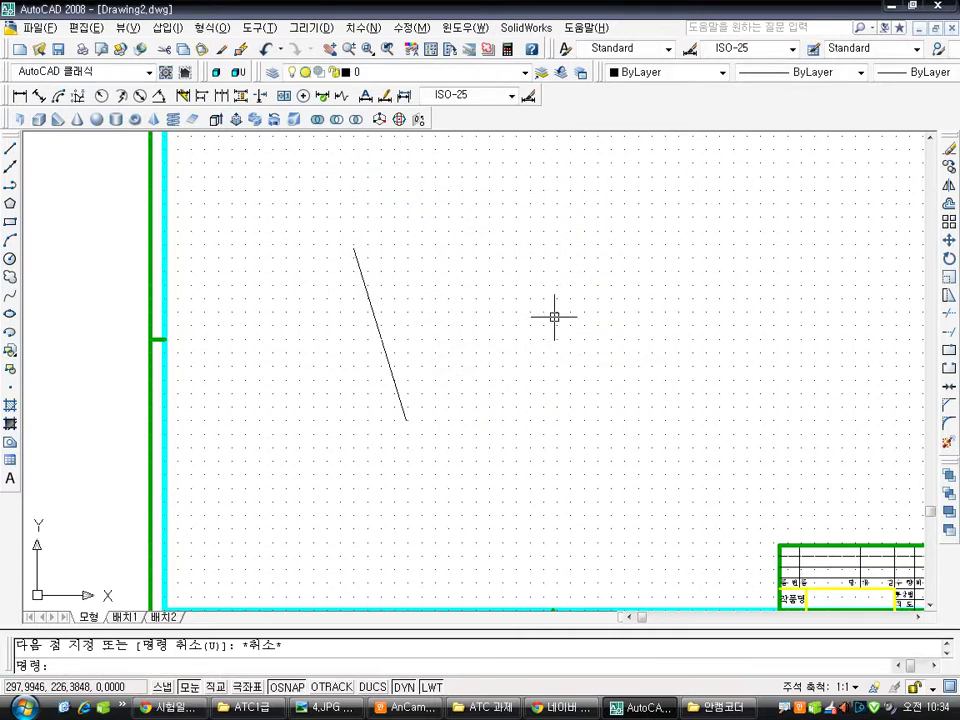
Offset the slanted line 26 units to its right to create the bar's second long edge
type("o")
key("Return")
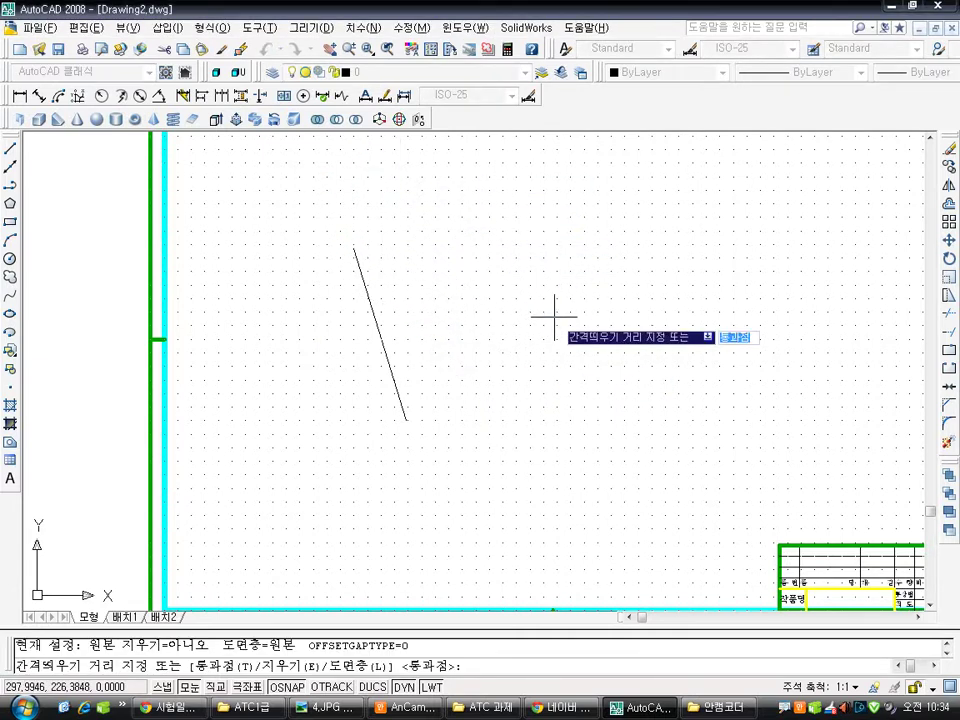
type("26")
key("Return")
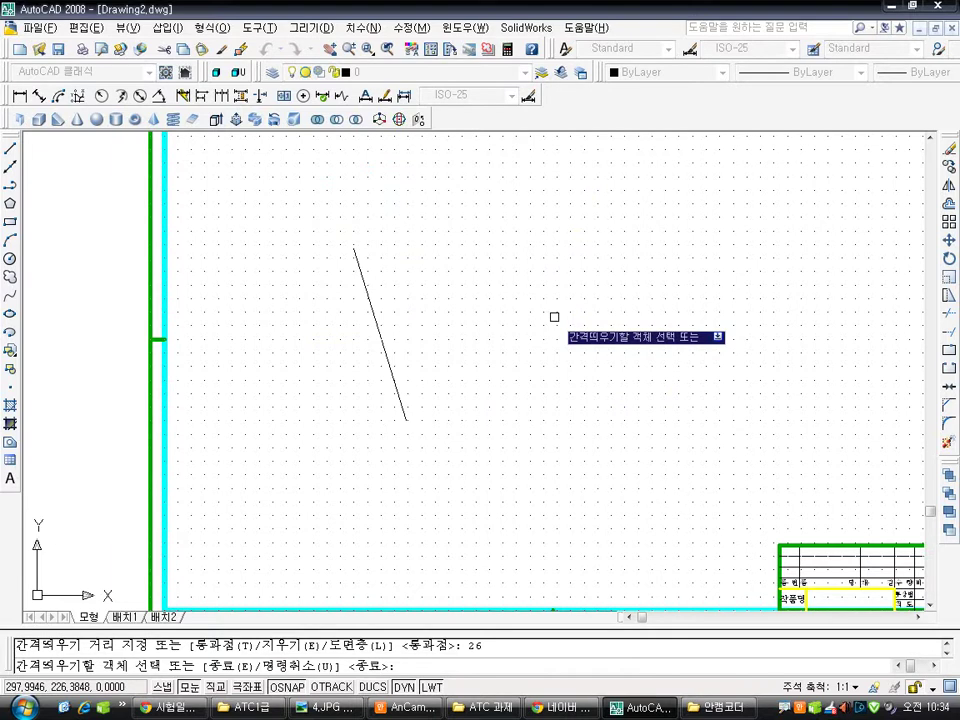
left_click(385, 340)
left_click(470, 311)
key("Return")
key("Escape")
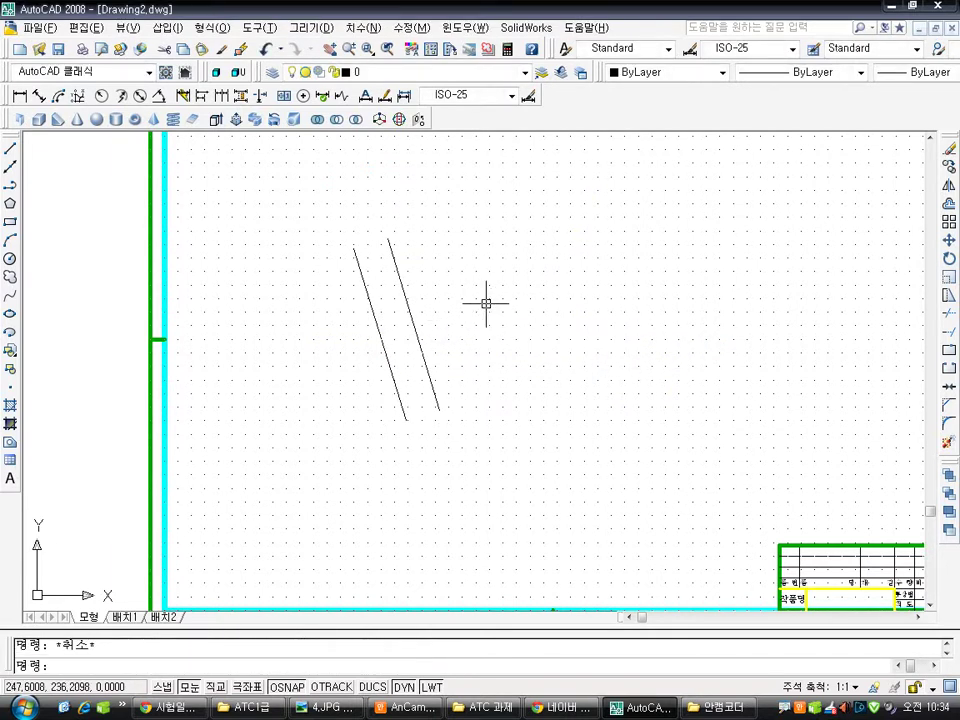
With ortho mode on, draw horizontal lines rightward from the first slanted line's upper and lower ends, reaching past the offset line
type("l")
key("Return")
left_click(353, 248)
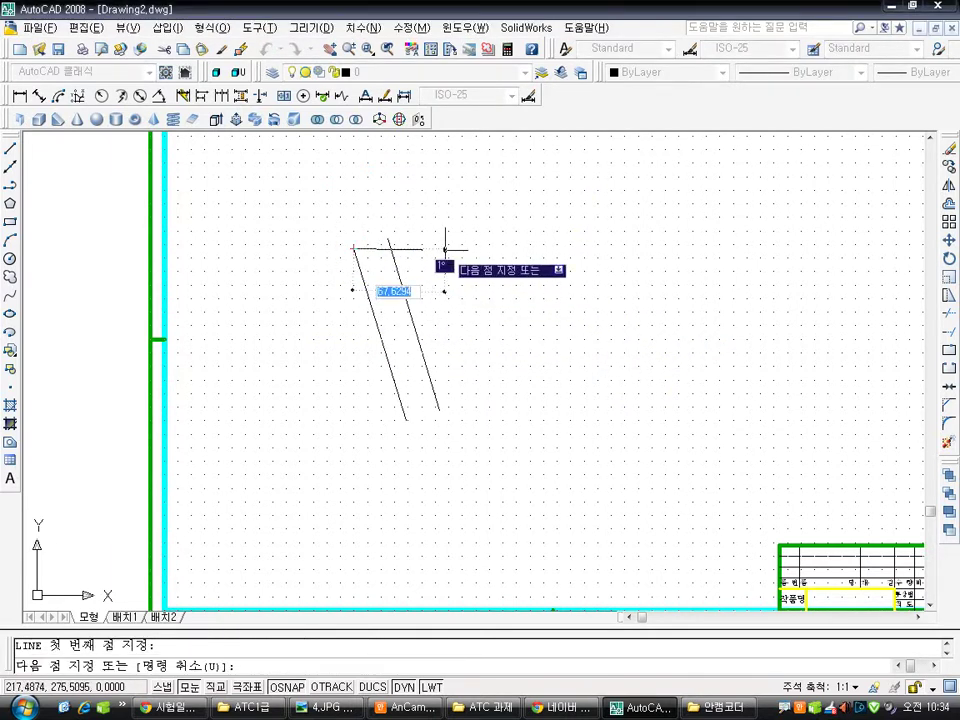
key("F8")
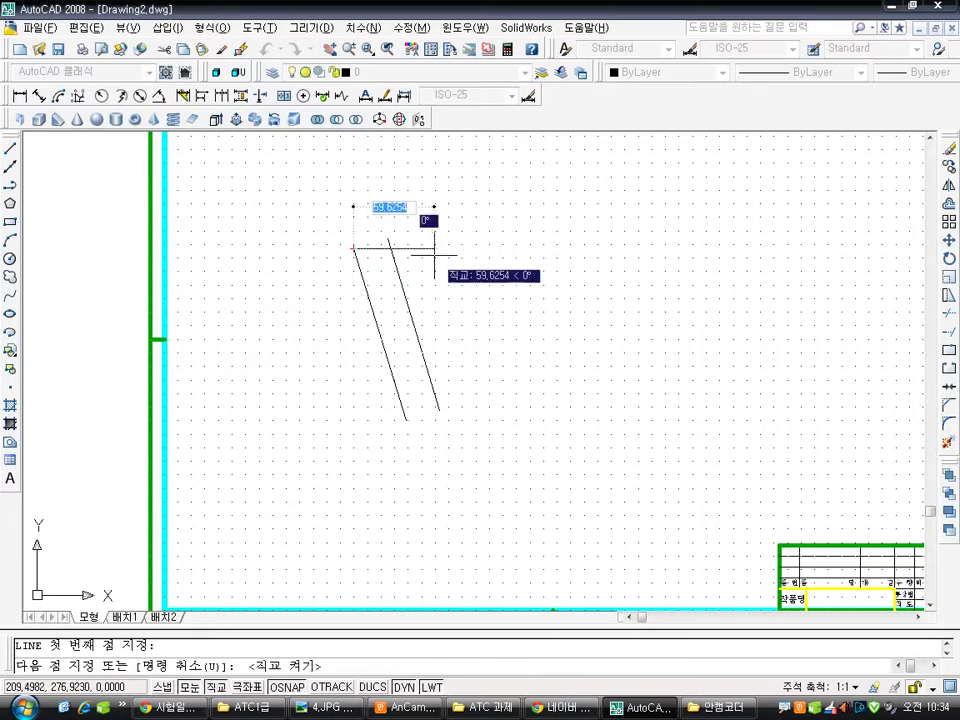
left_click(418, 247)
key("Return")
key("Return")
left_click(405, 418)
left_click(483, 417)
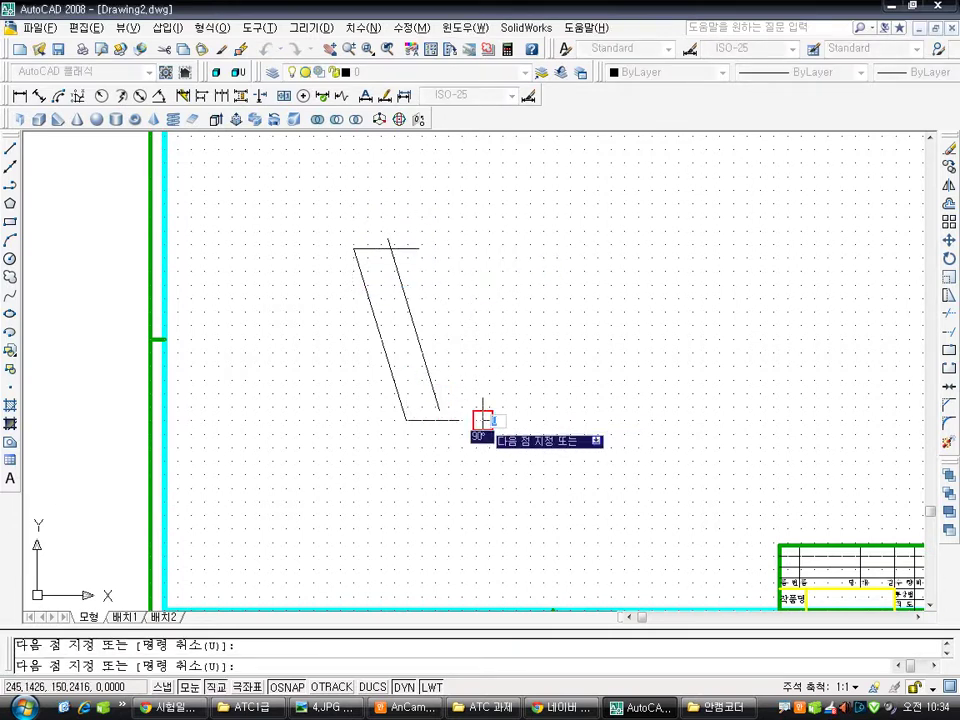
key("Escape")
Extend the offset slanted line down to the lower horizontal line
type("tr")
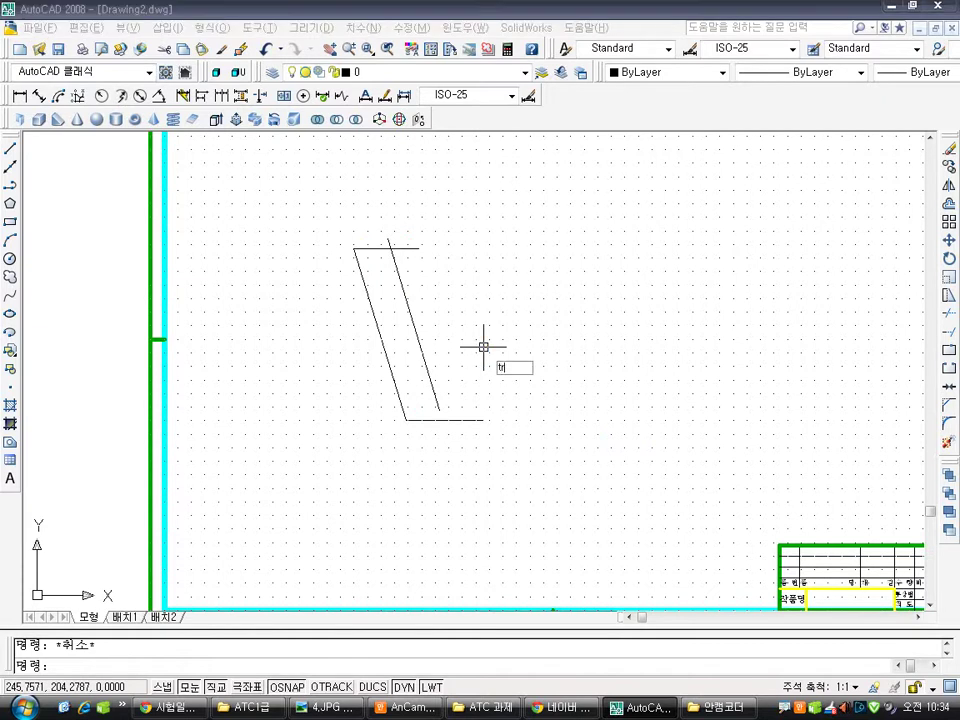
key("Escape")
type("ex")
key("Return")
left_click(437, 400)
left_click(462, 418)
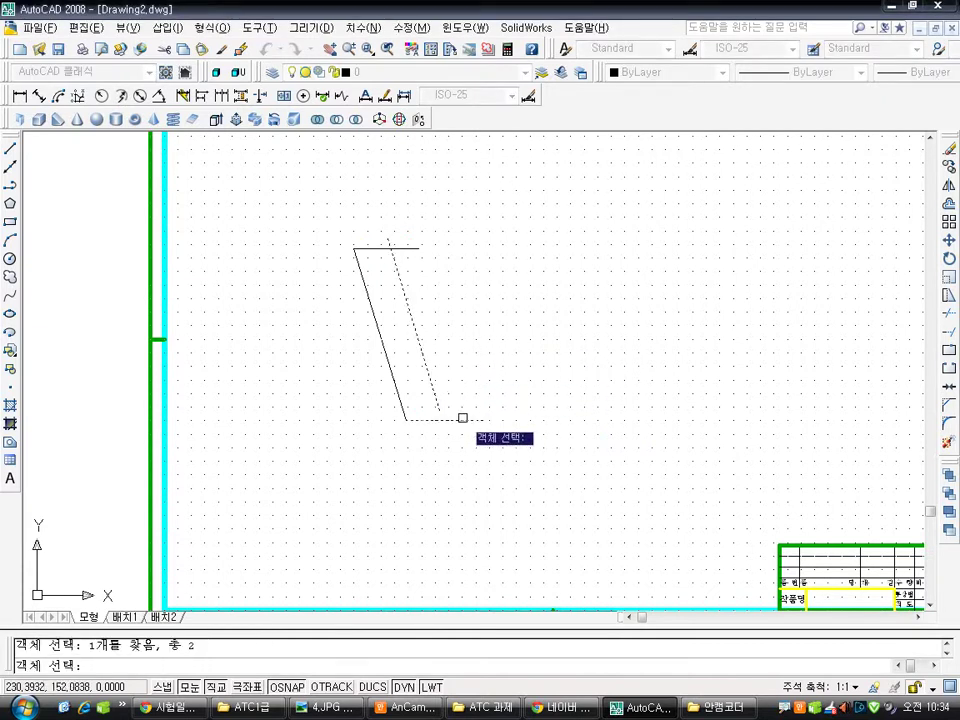
key("Return")
key("Escape")
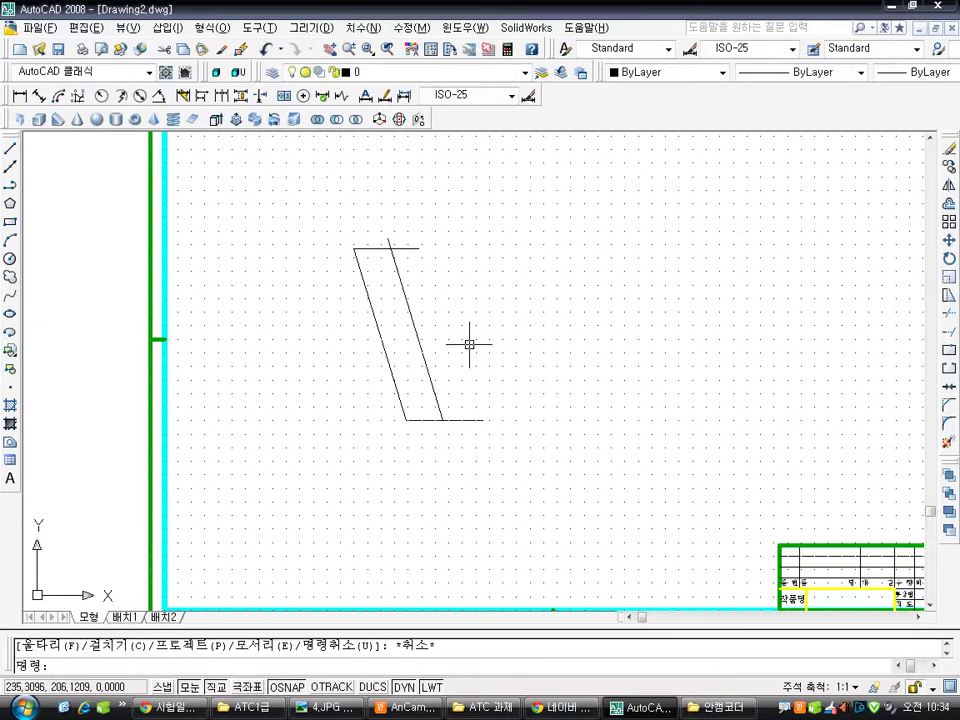
Trim the overhanging line ends at the bar's right corners to leave a closed parallelogram
type("tr")
key("Return")
key("Return")
left_click(471, 418)
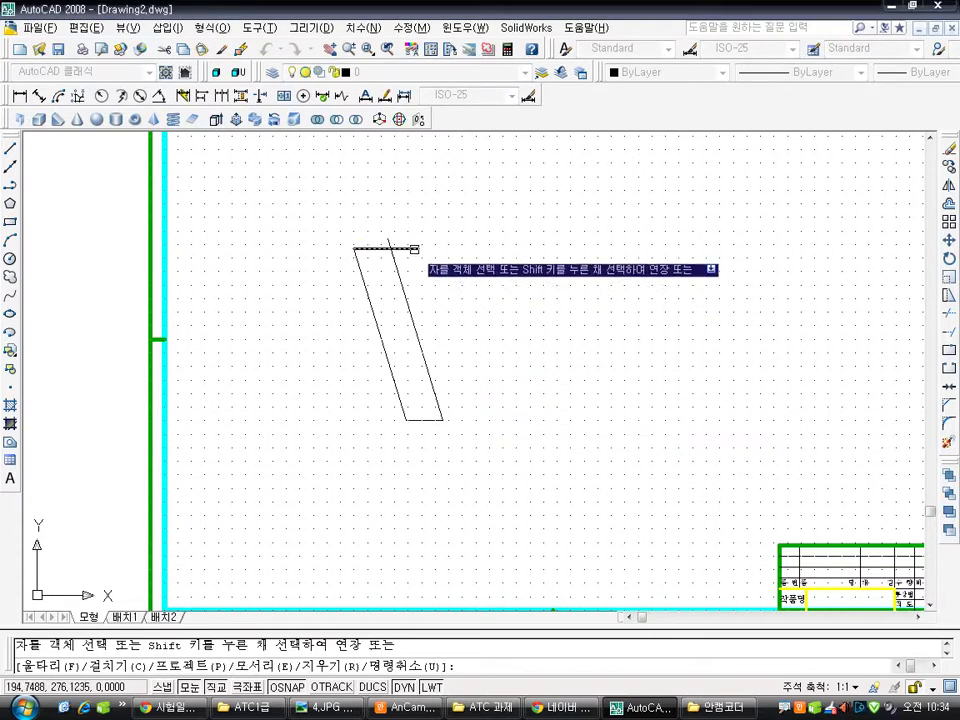
left_click(414, 249)
key("Escape")
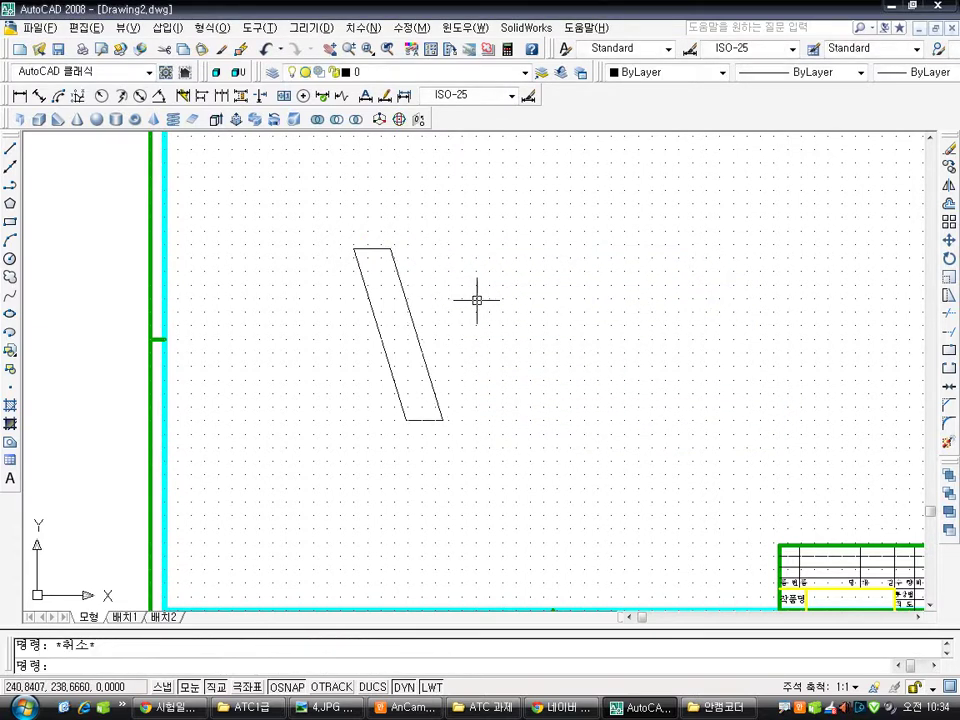
Join the parallelogram's four edges into one closed polyline
scroll(477, 300, "down", 3)
scroll(499, 309, "up", 4)
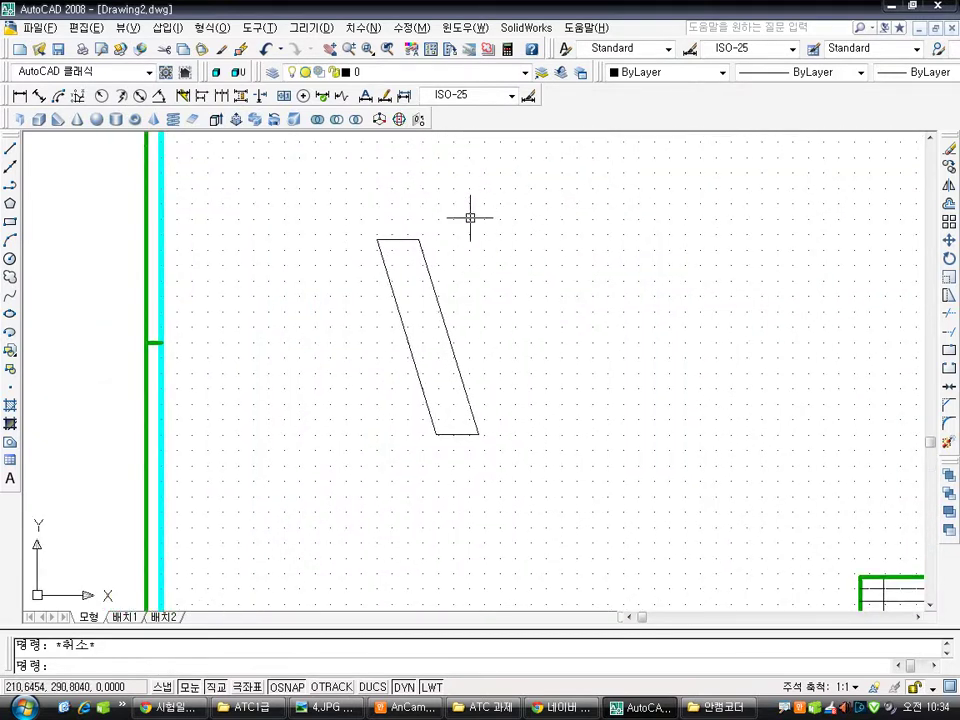
type("pe")
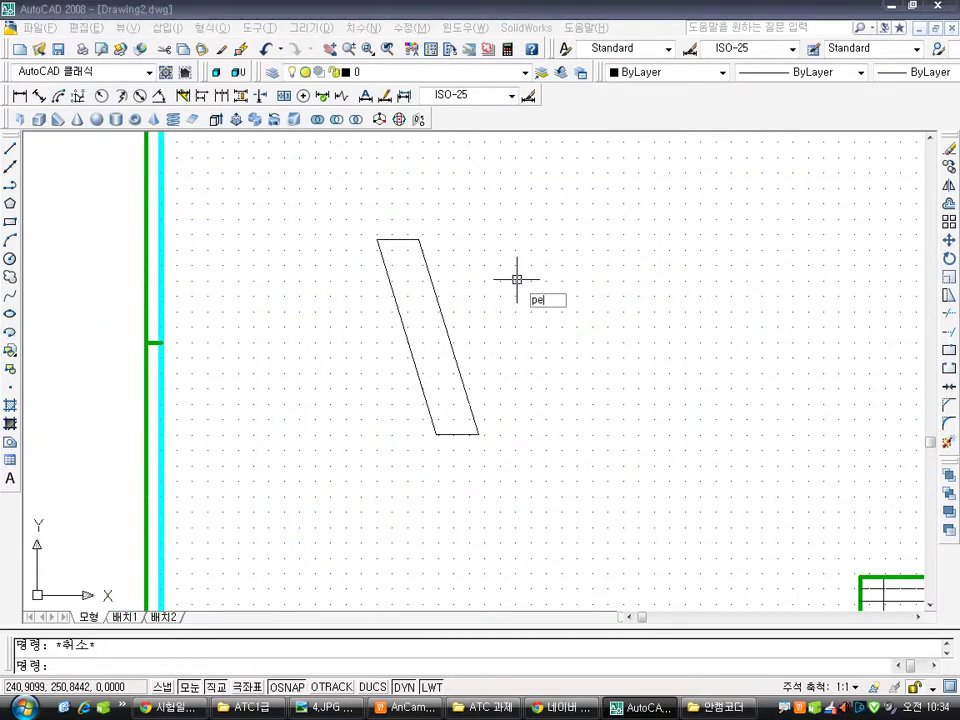
key("Return")
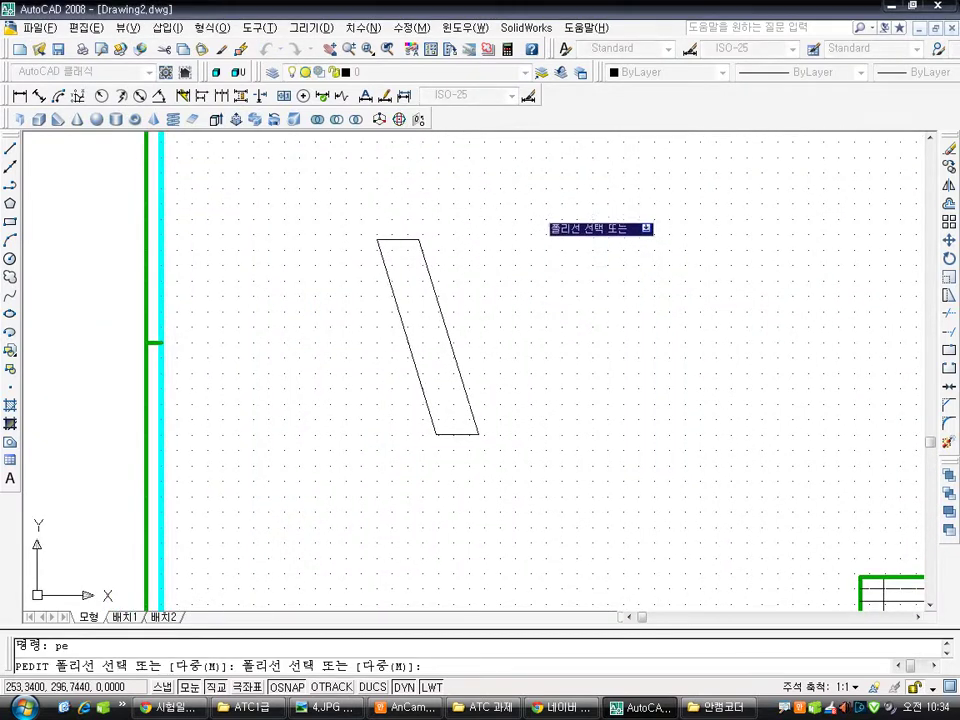
left_click(440, 303)
key("Return")
left_click(560, 361)
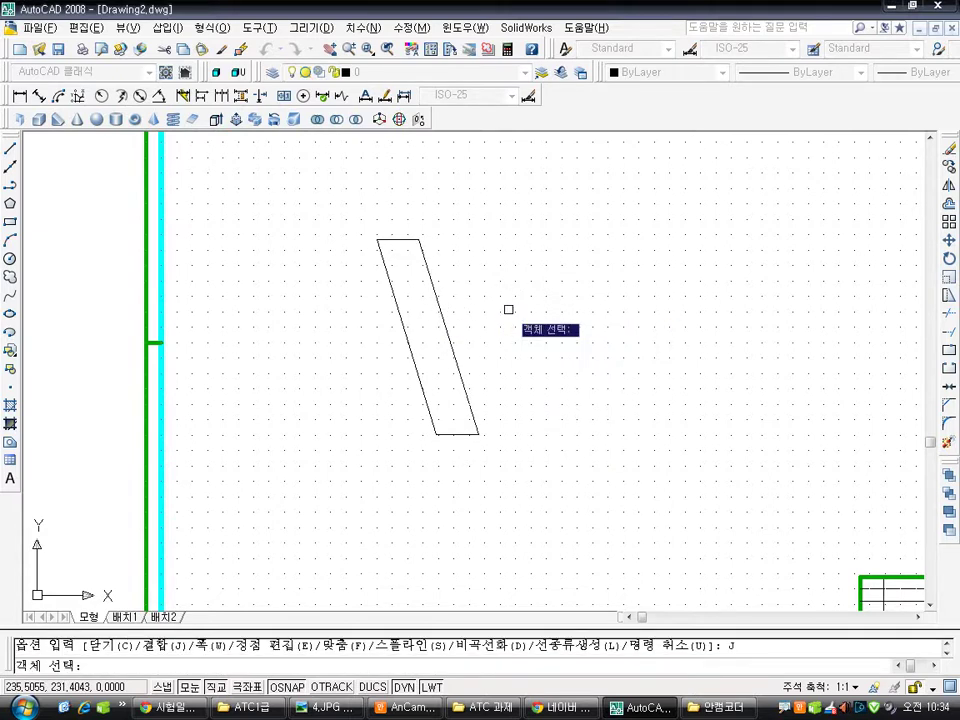
left_click(398, 238)
left_click(388, 274)
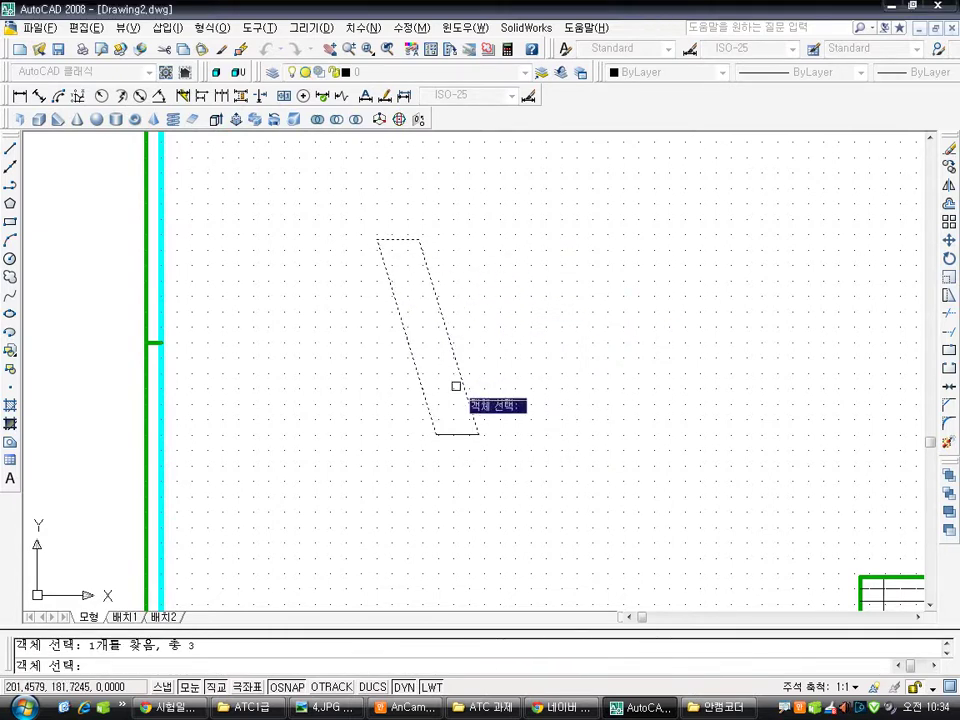
left_click(456, 433)
key("Return")
key("Return")
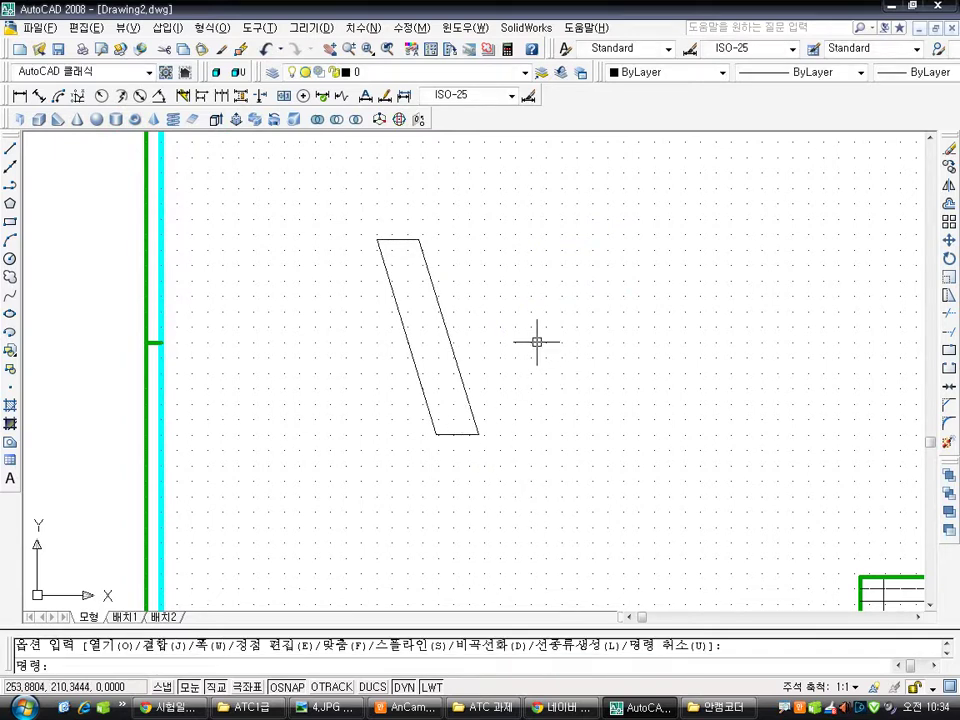
key("Escape")
Redefine the UCS with the Z-axis option, keeping the current origin and aligning Z with the sheet's horizontal direction
scroll(454, 364, "down", 5)
scroll(403, 364, "up", 2)
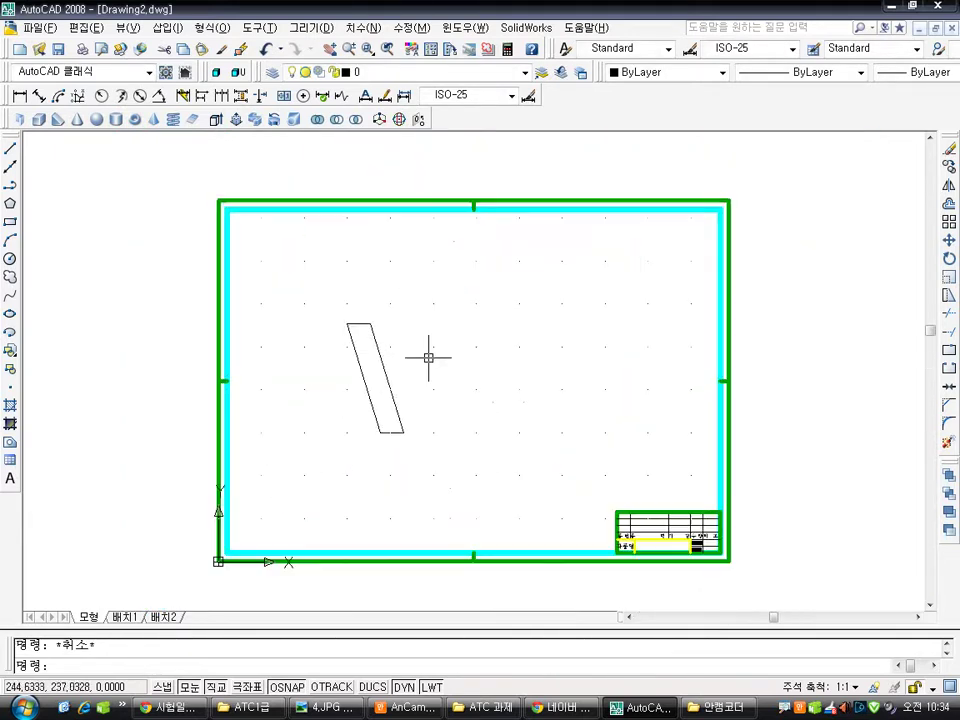
middle_click_drag(428, 357, 524, 326)
type("ucs")
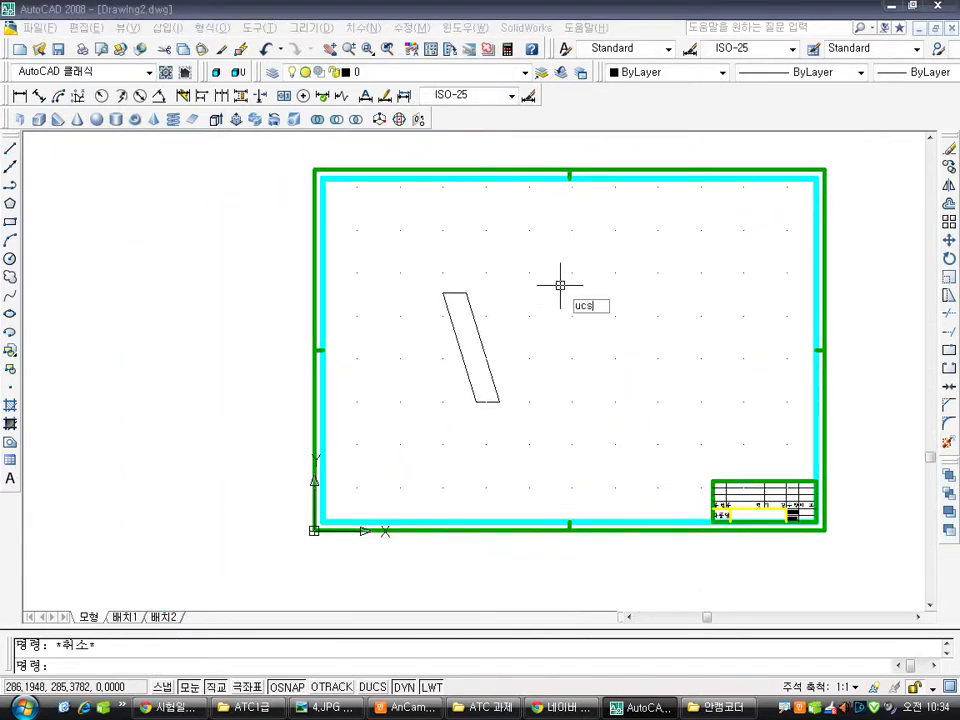
key("Return")
type("za")
key("Return")
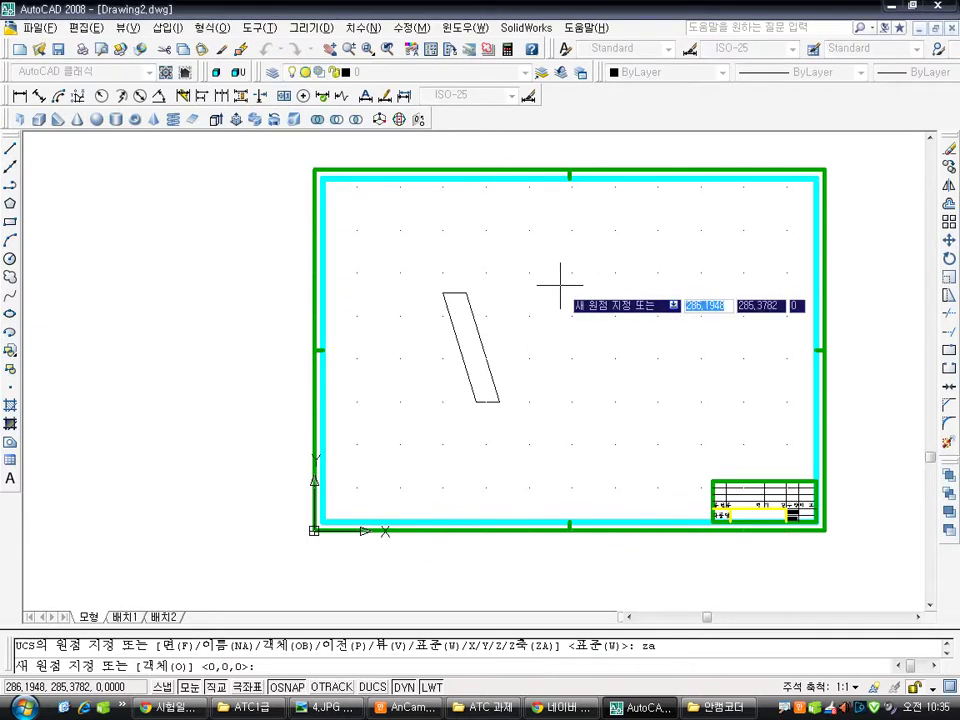
key("Return")
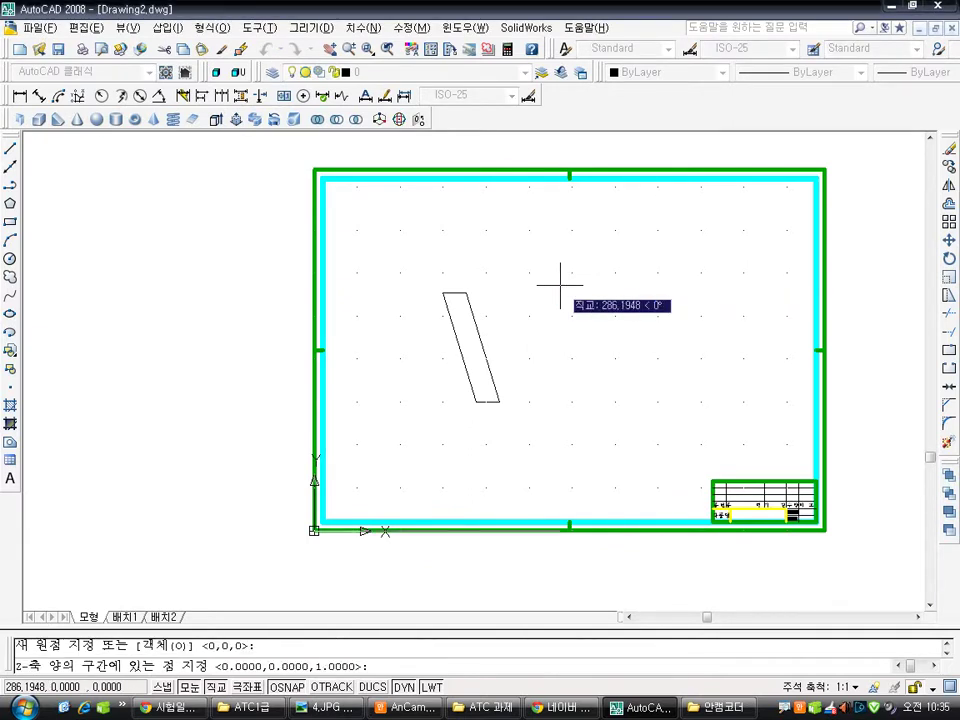
left_click(560, 285)
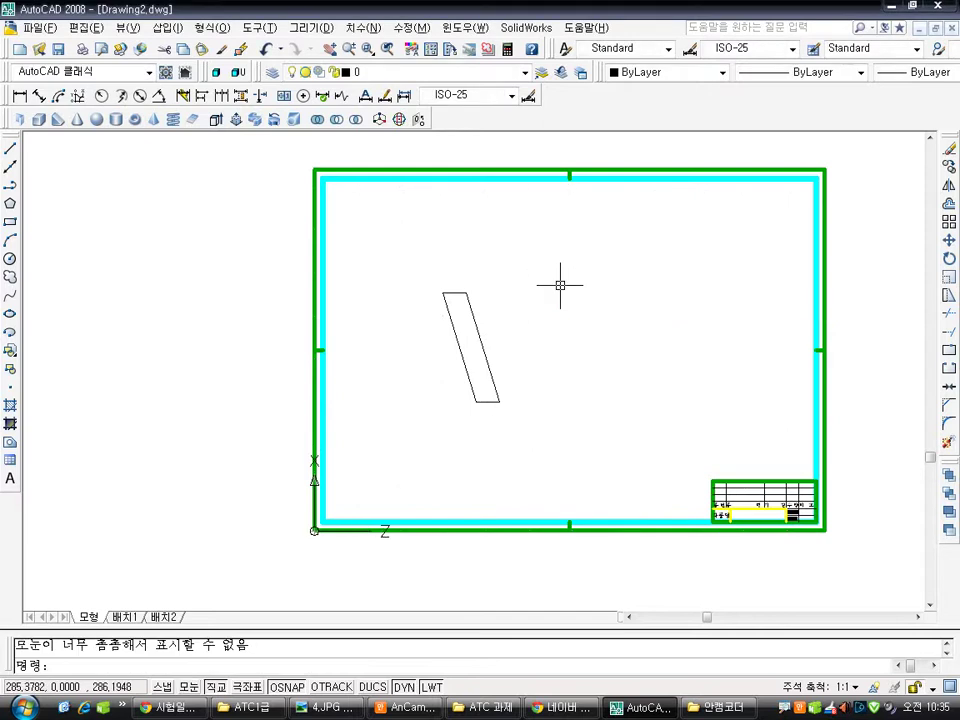
key("Escape")
Change the viewpoint preset to view the sheet and the slanted profile from an isometric 3D angle
scroll(470, 400, "up", 2)
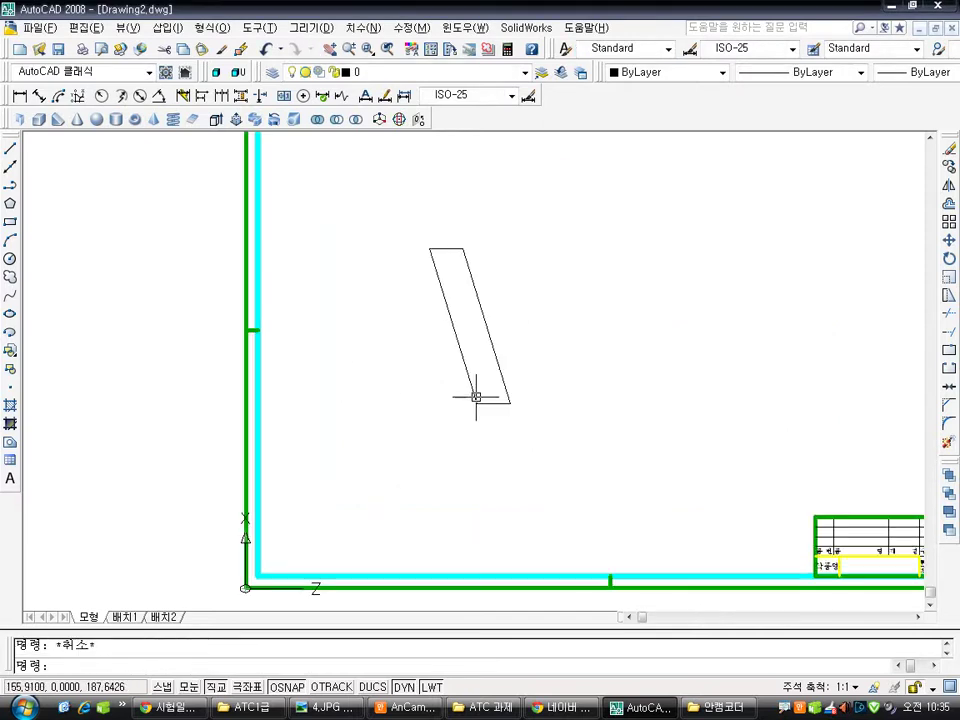
middle_click_drag(476, 392, 476, 336)
middle_click_drag(563, 313, 526, 333)
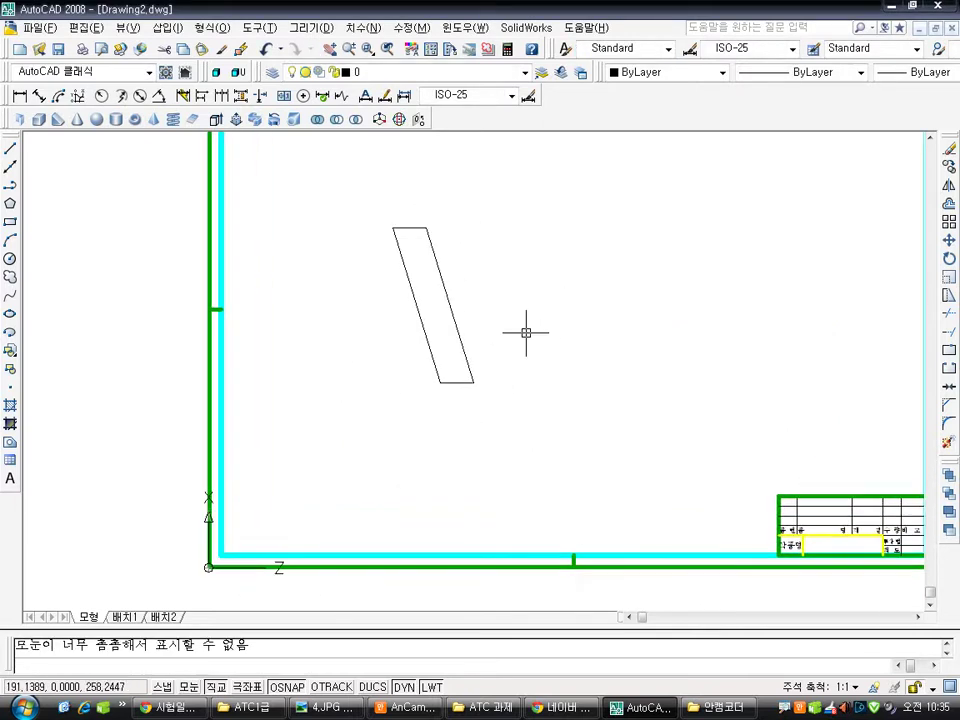
type("vp")
key("Return")
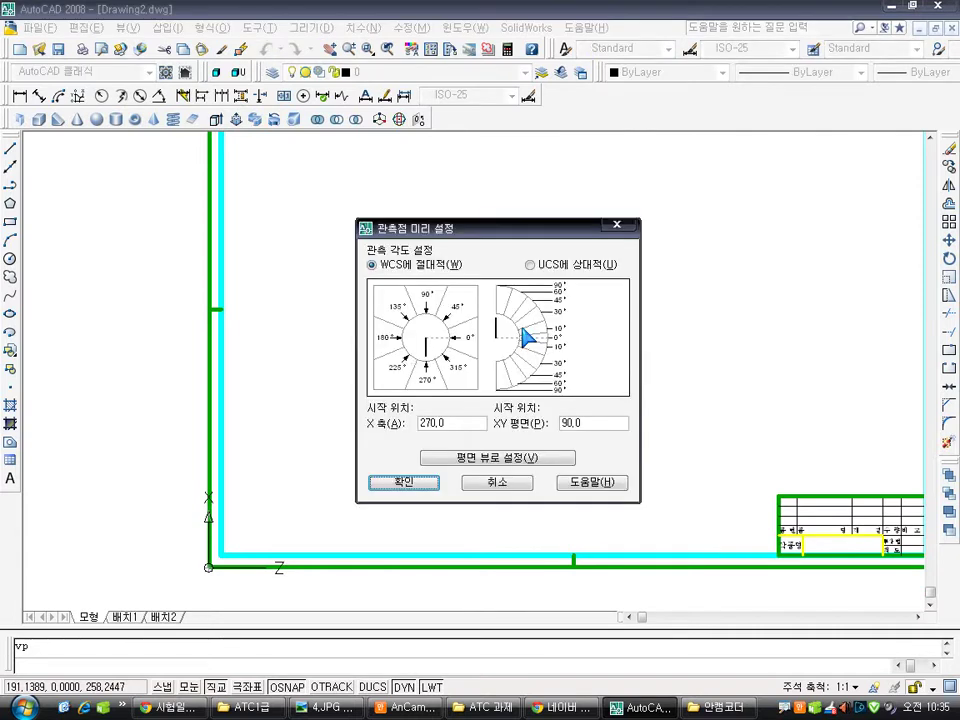
left_click(410, 483)
scroll(493, 407, "up", 2)
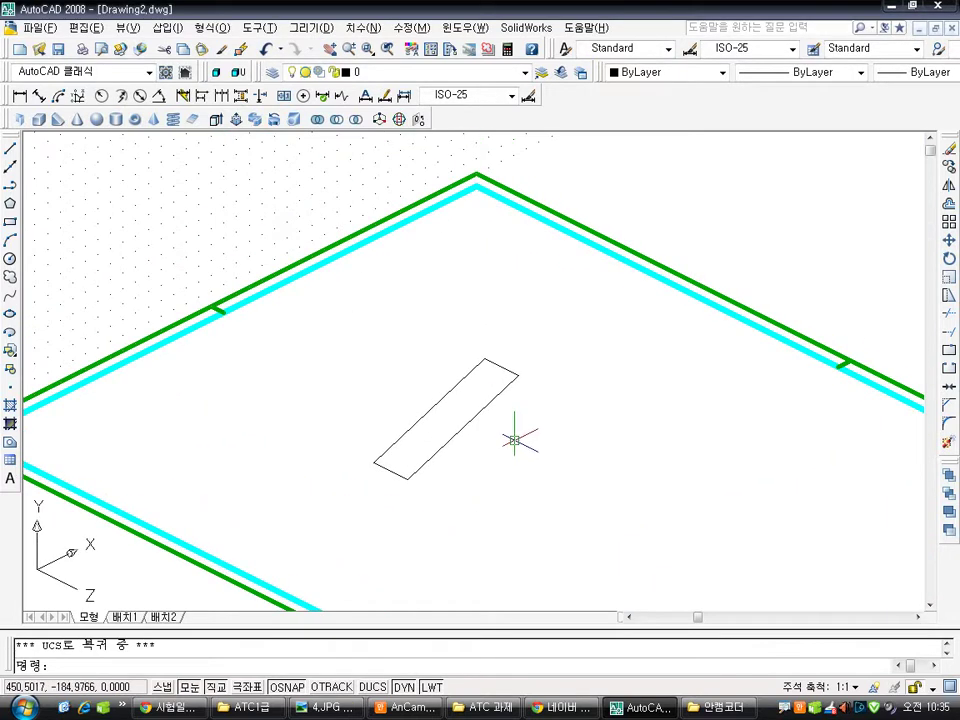
Try to rotate the closed slanted profile about its nearest bottom corner
type("ro")
key("Return")
left_click(330, 334)
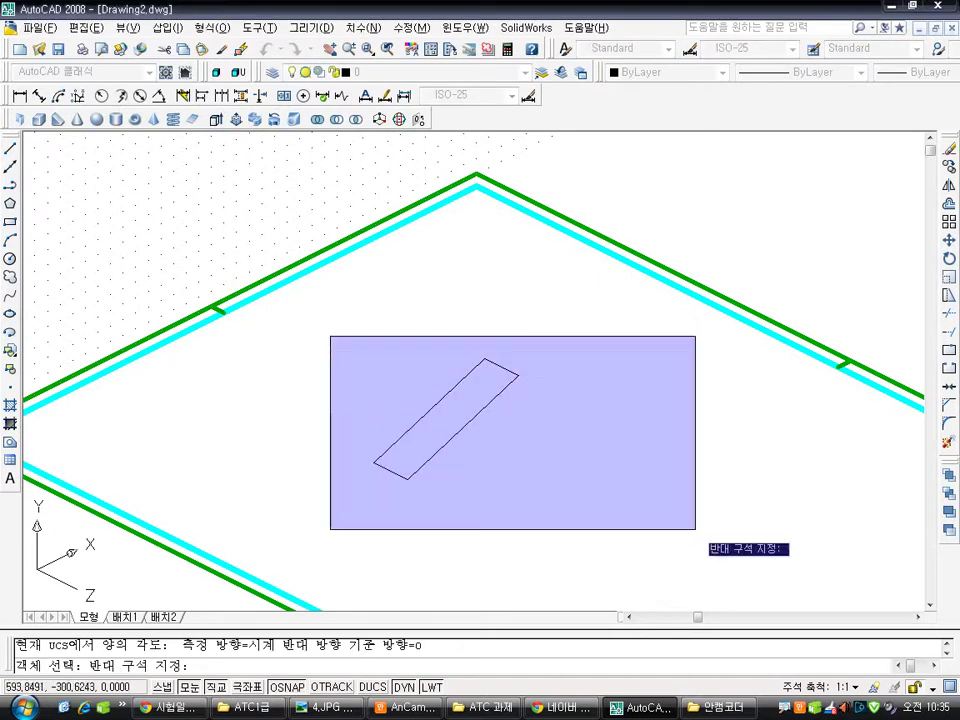
left_click(694, 527)
key("Return")
left_click(405, 476)
key("Return")
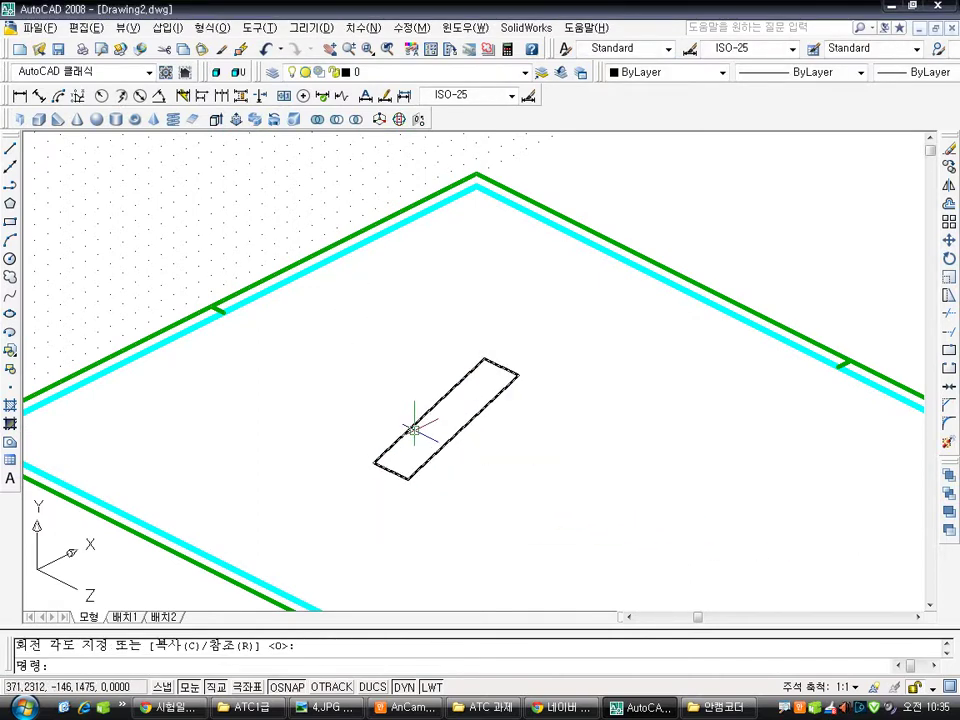
Rotate the closed slanted profile about its nearest bottom corner so that it stands upright, perpendicular to the sheet
key("Return")
left_click(326, 321)
left_click(535, 495)
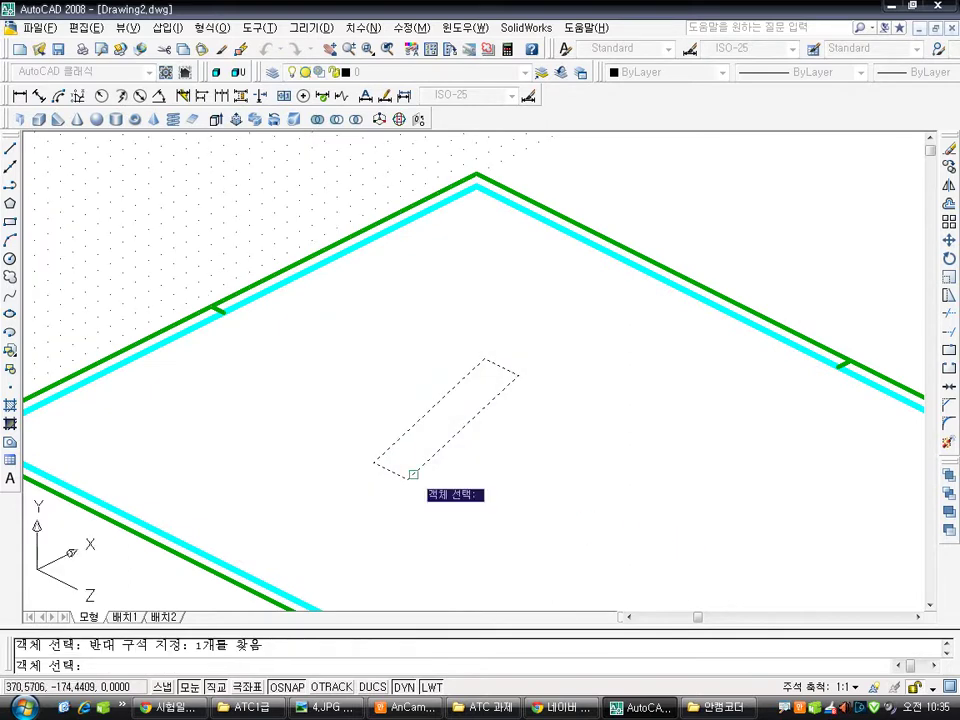
key("Return")
left_click(407, 479)
left_click(430, 280)
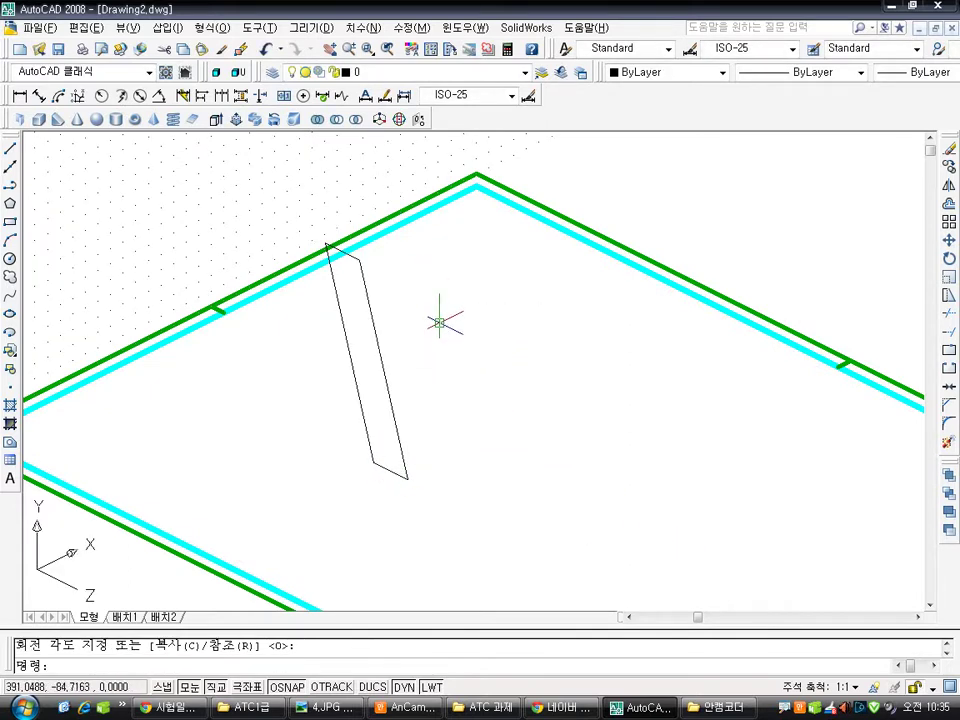
Undo the profile's rotation, the isometric viewpoint and the UCS change to return to the flat plan view
key("Escape")
mouse_move(431, 343)
middle_mouse_down()
mouse_move(405, 388)
mouse_move(479, 342)
middle_mouse_up()
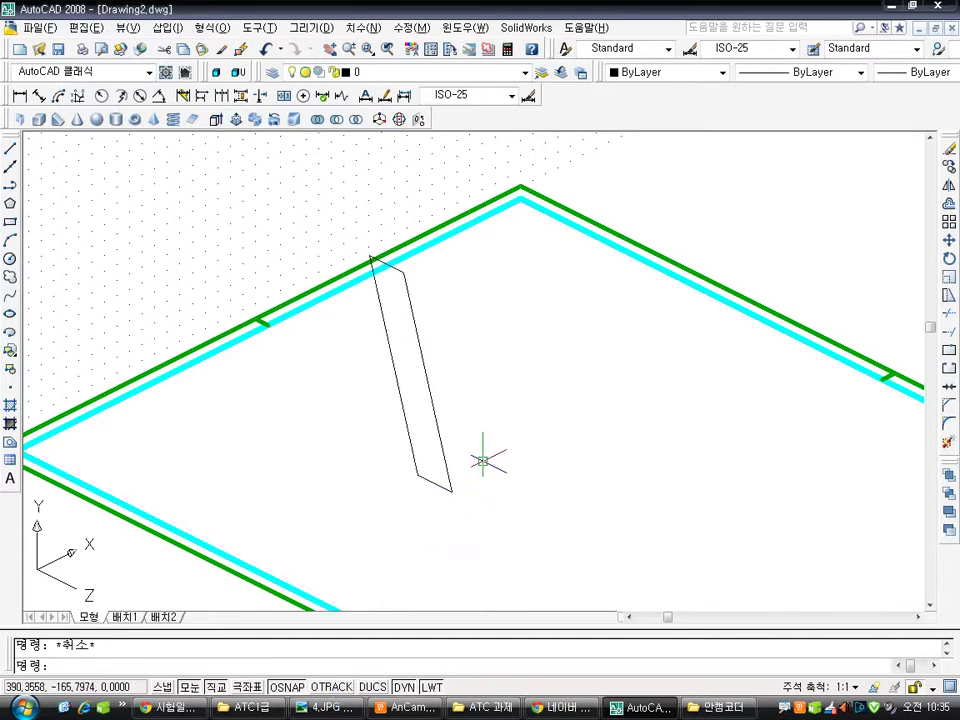
key("ctrl+z")
key("ctrl+z")
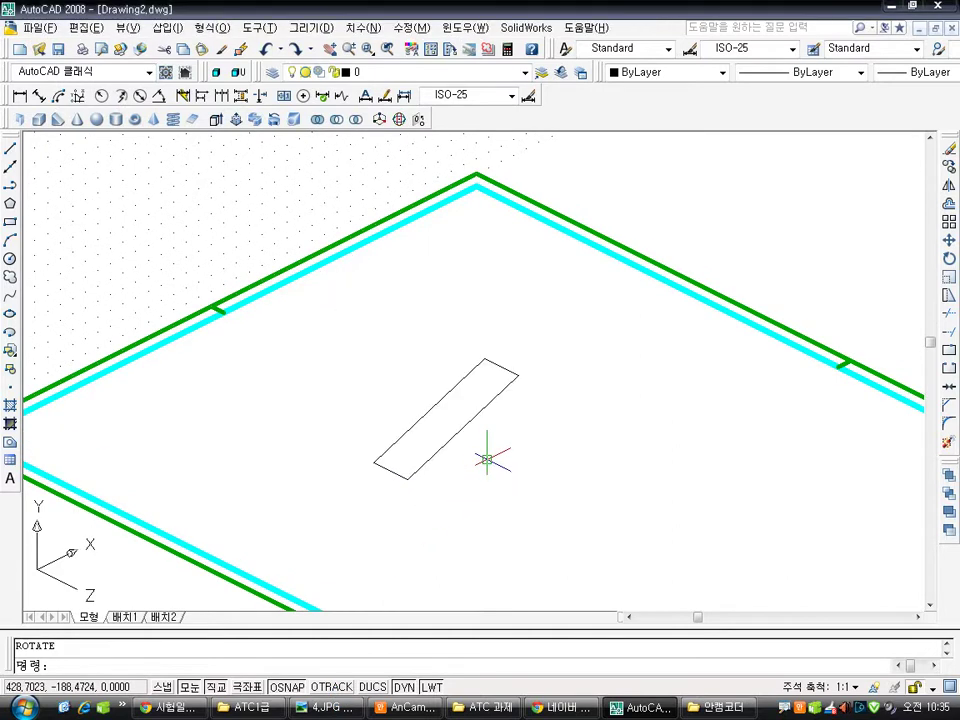
key("ctrl+z")
key("ctrl+z")
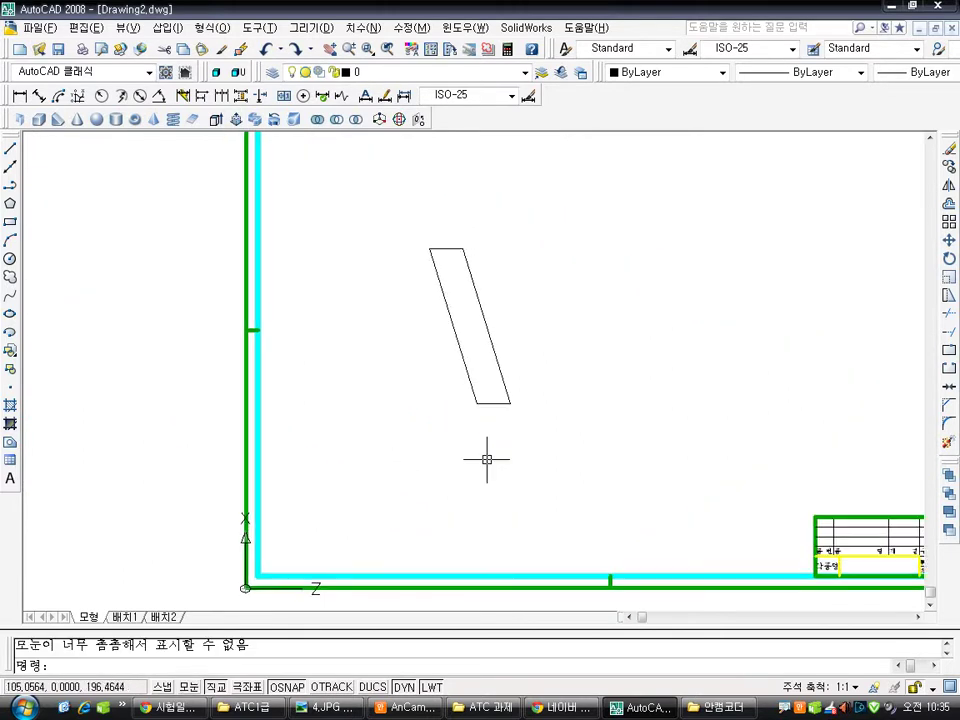
key("ctrl+z")
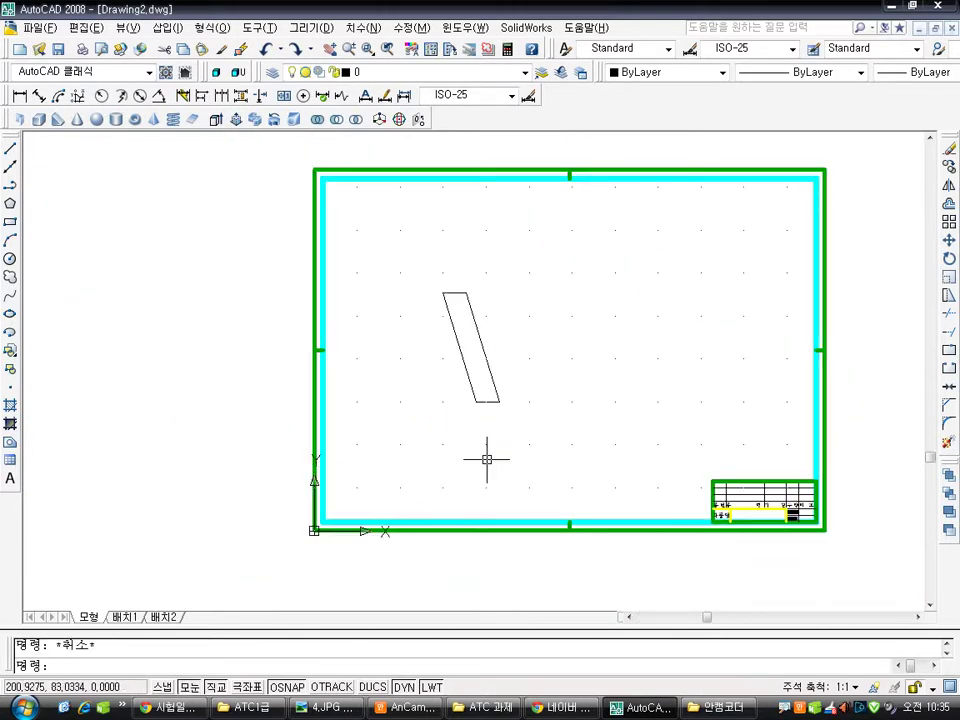
scroll(684, 318, "up", 5)
Check the slanted bar's height dimension in the front view of 4.JPG, and return to the AutoCAD drawing
left_click(323, 702)
key("ctrl+1")
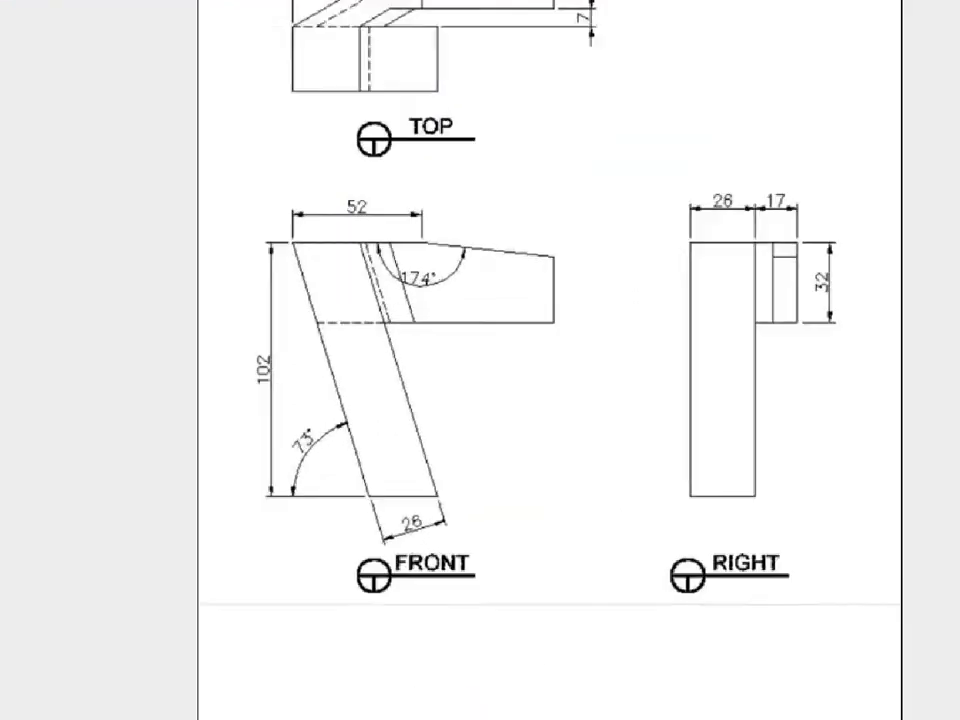
left_click(287, 373)
left_click_drag(288, 375, 315, 395)
key("Escape")
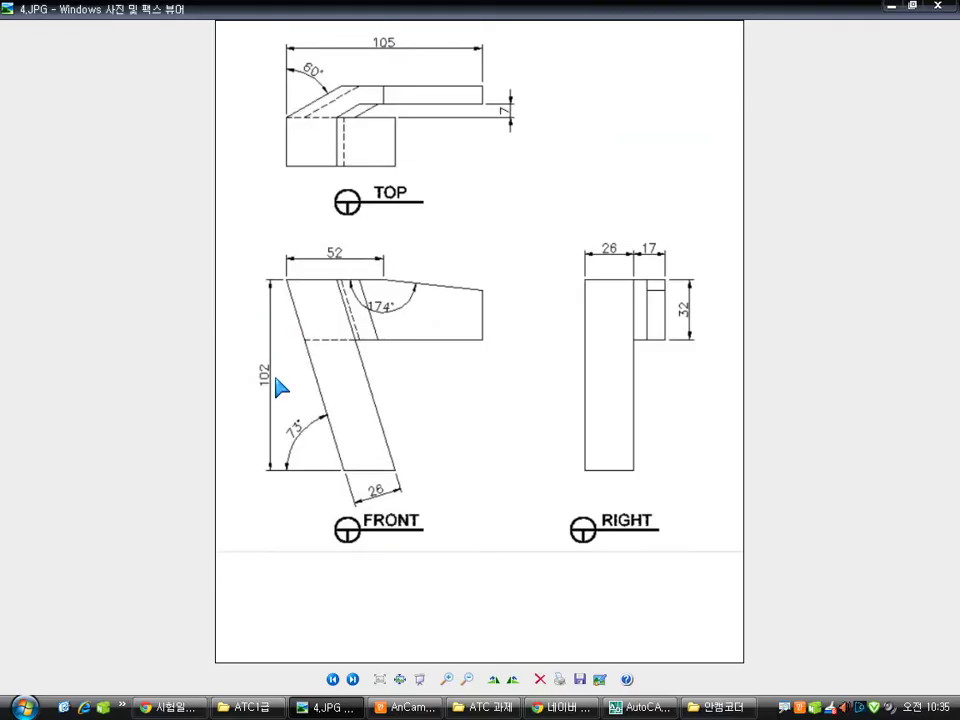
left_click(422, 708)
left_click(336, 702)
left_click(636, 707)
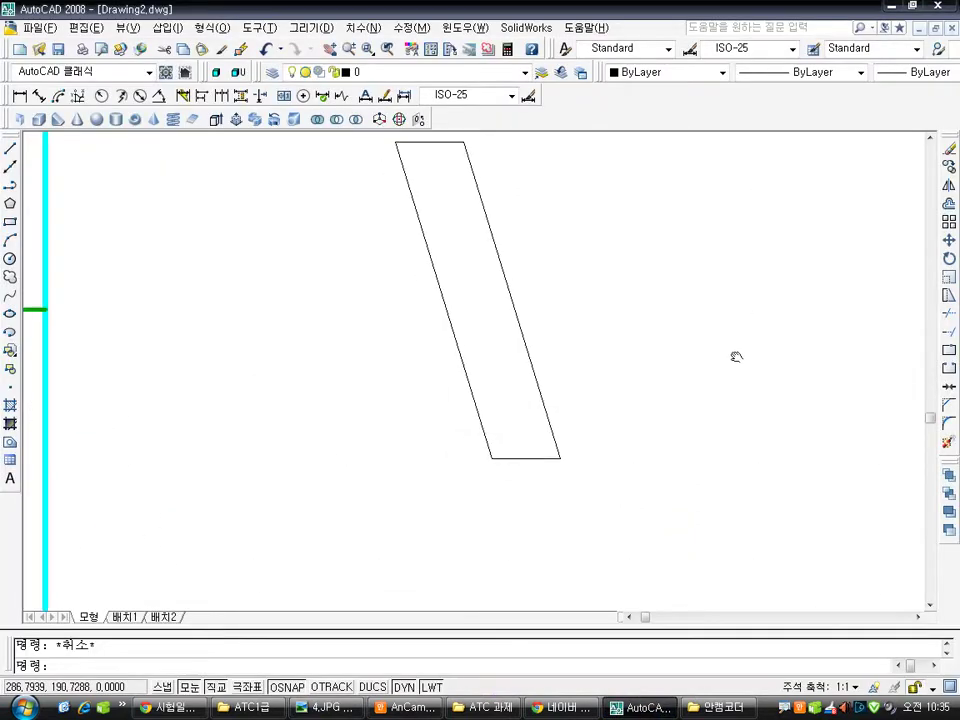
type("o")
key("Return")
type("10")
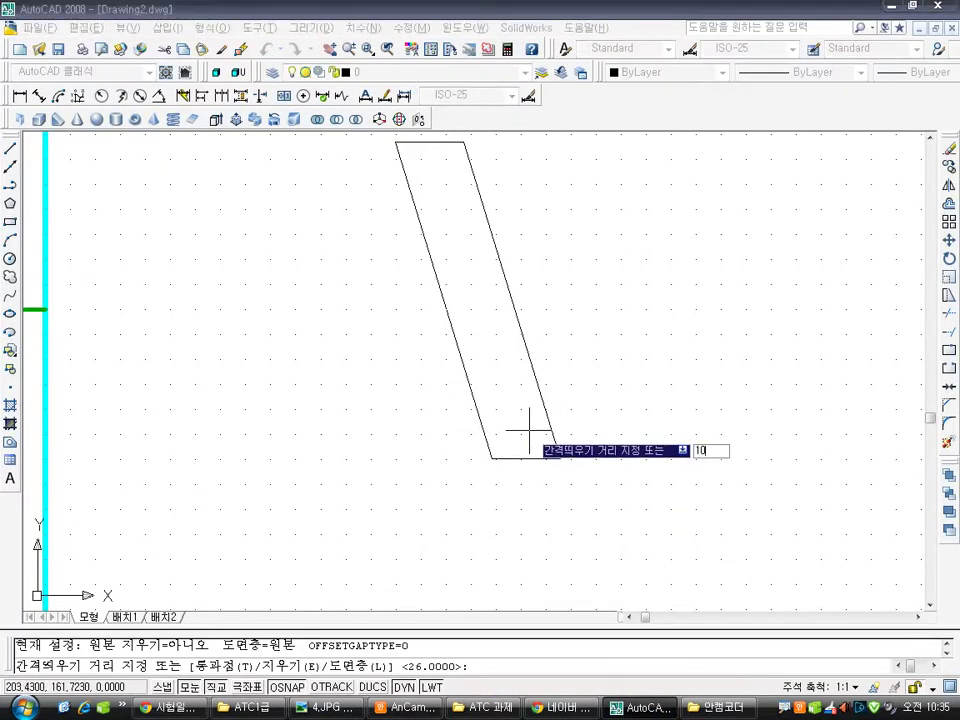
type("2")
key("Return")
left_click(511, 457)
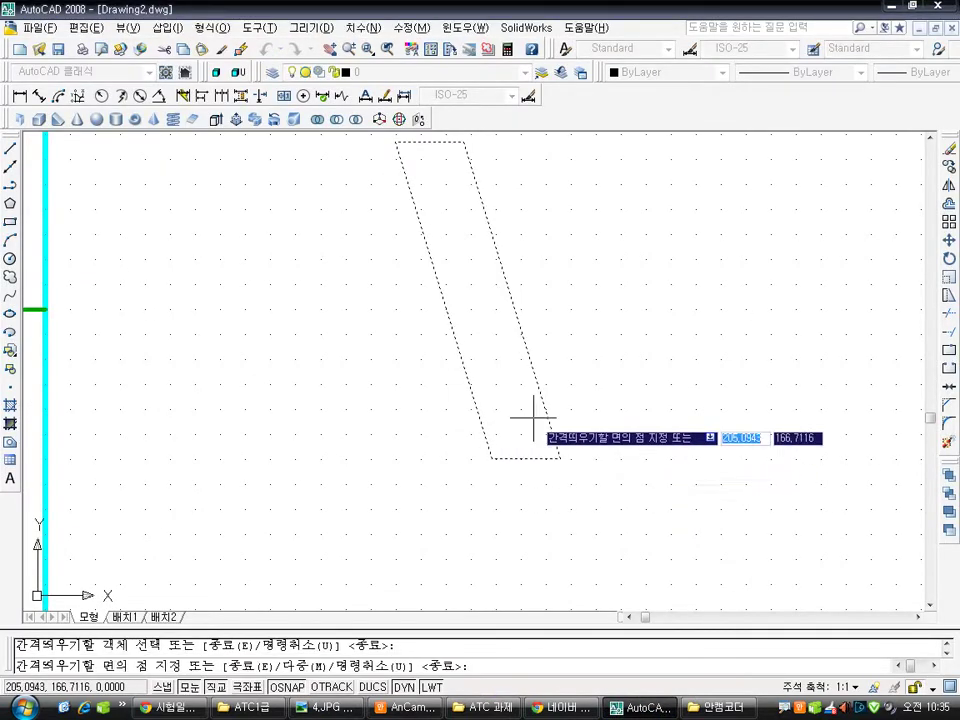
key("Escape")
key("Escape")
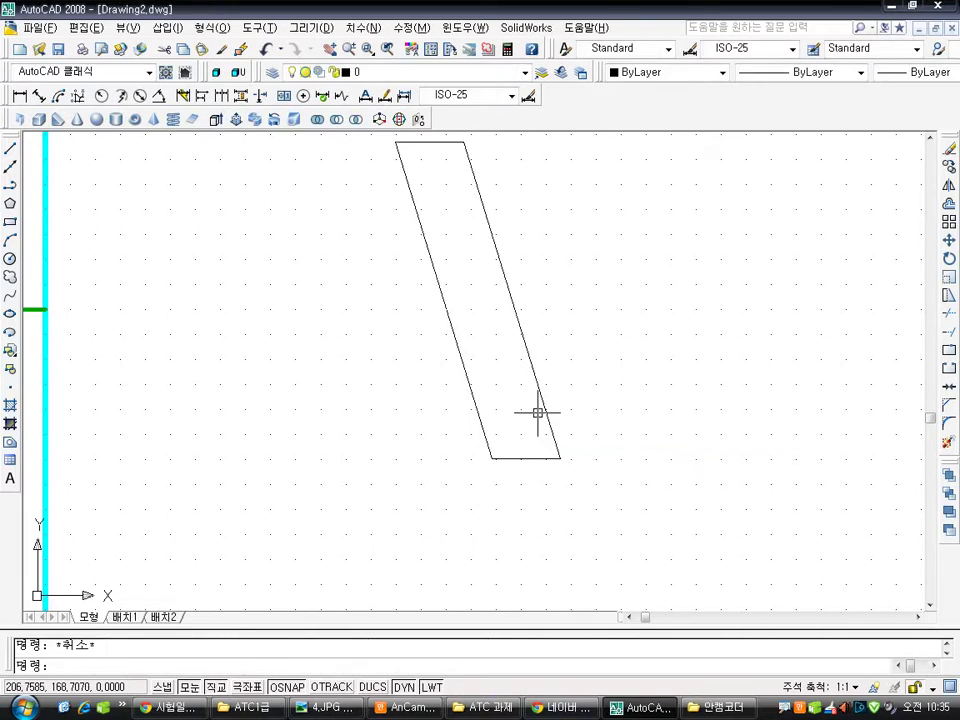
Explode the closed slanted profile into separate line segments
left_click(944, 441)
left_click(543, 405)
key("Return")
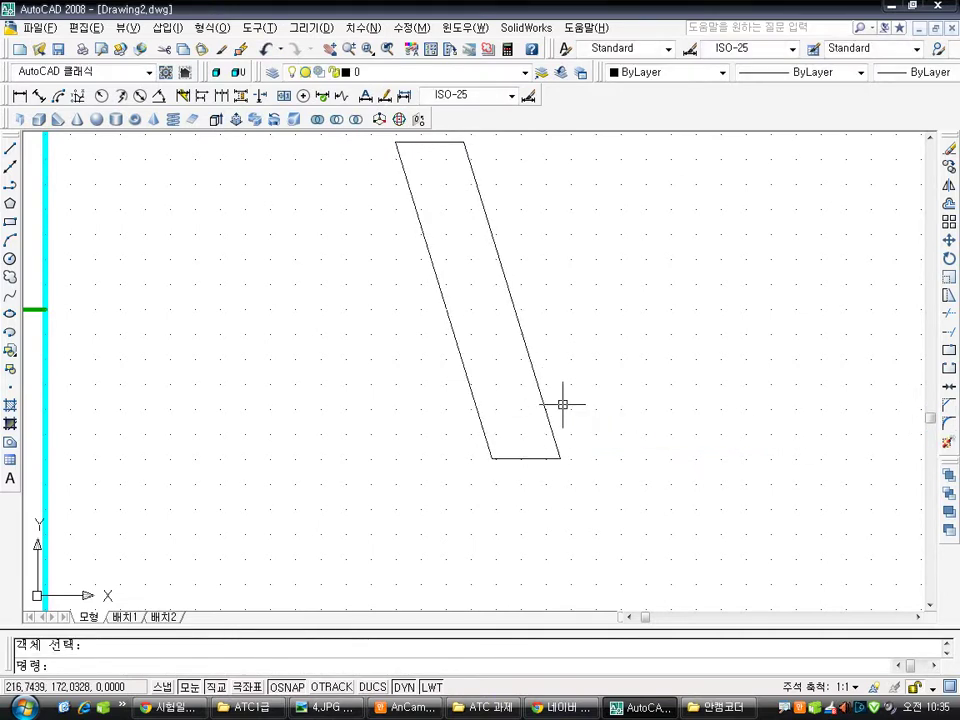
Offset the profile's bottom edge upward by 102
type("o")
key("Return")
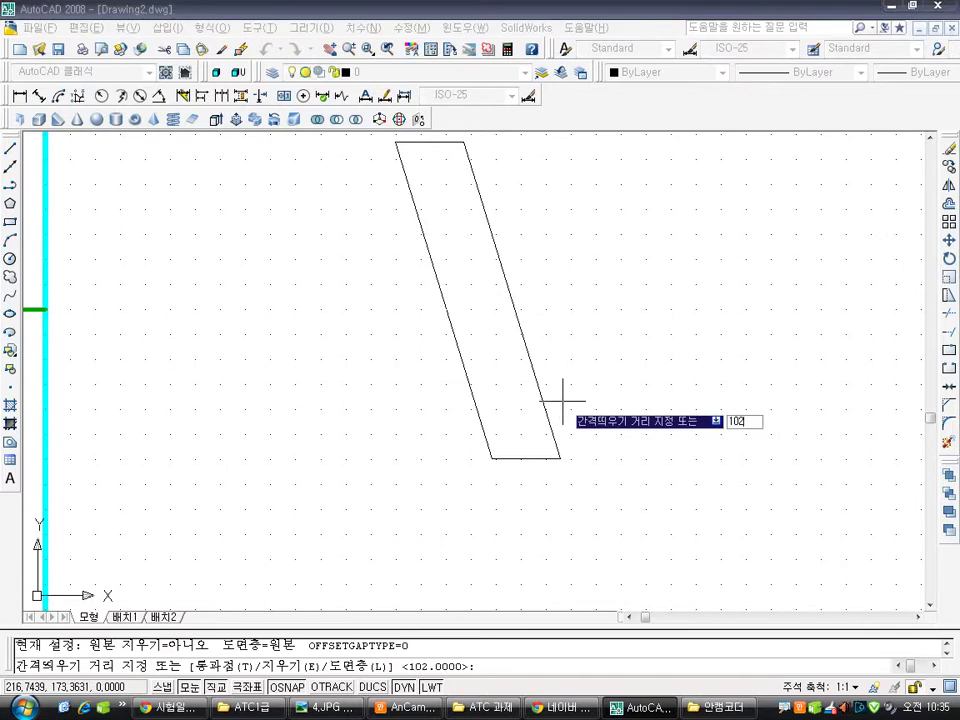
key("Return")
left_click(531, 457)
left_click(574, 287)
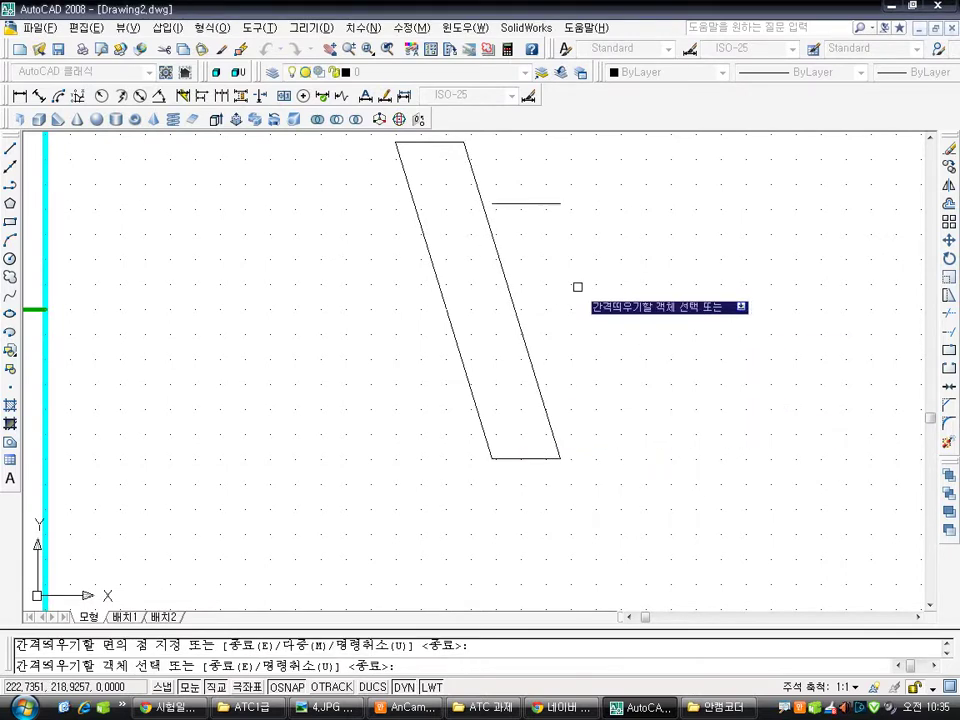
key("Escape")
Extend the offset horizontal line to the profile's left slanted edge
type("ex")
key("Return")
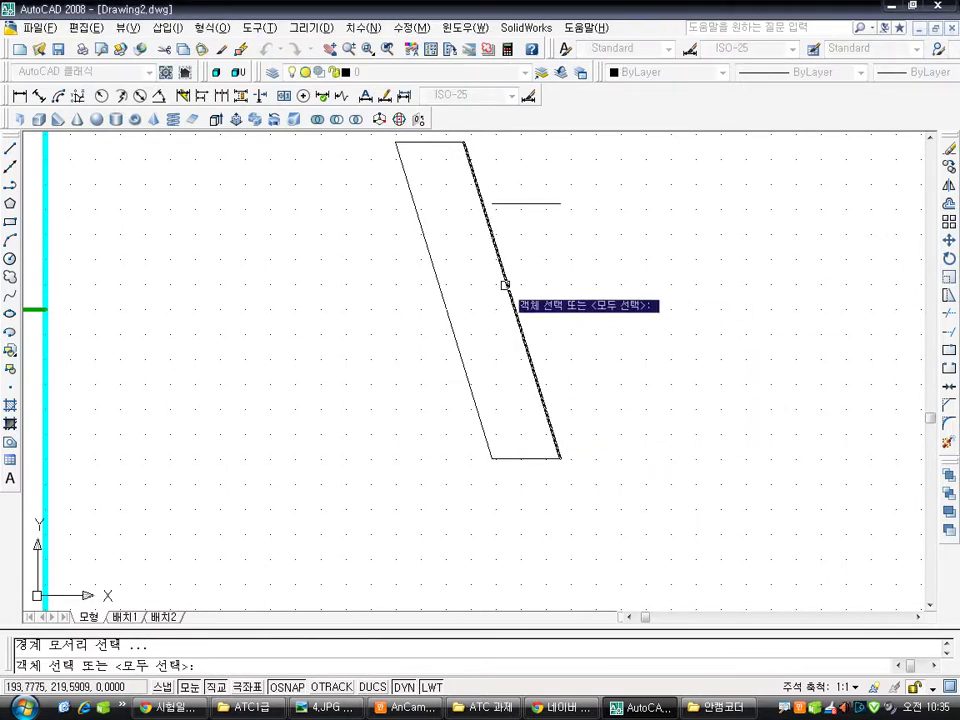
left_click(439, 281)
key("Return")
left_click(512, 204)
key("Escape")
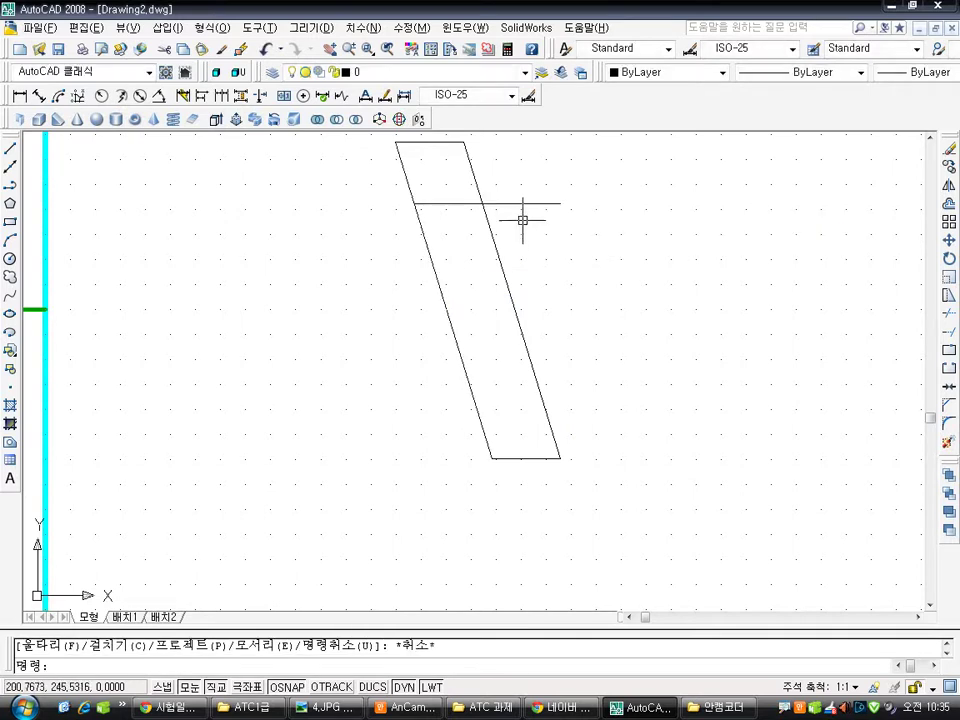
Trim away the parts of both slanted edges above the offset horizontal line
type("tr")
key("Return")
key("Return")
left_click(476, 182)
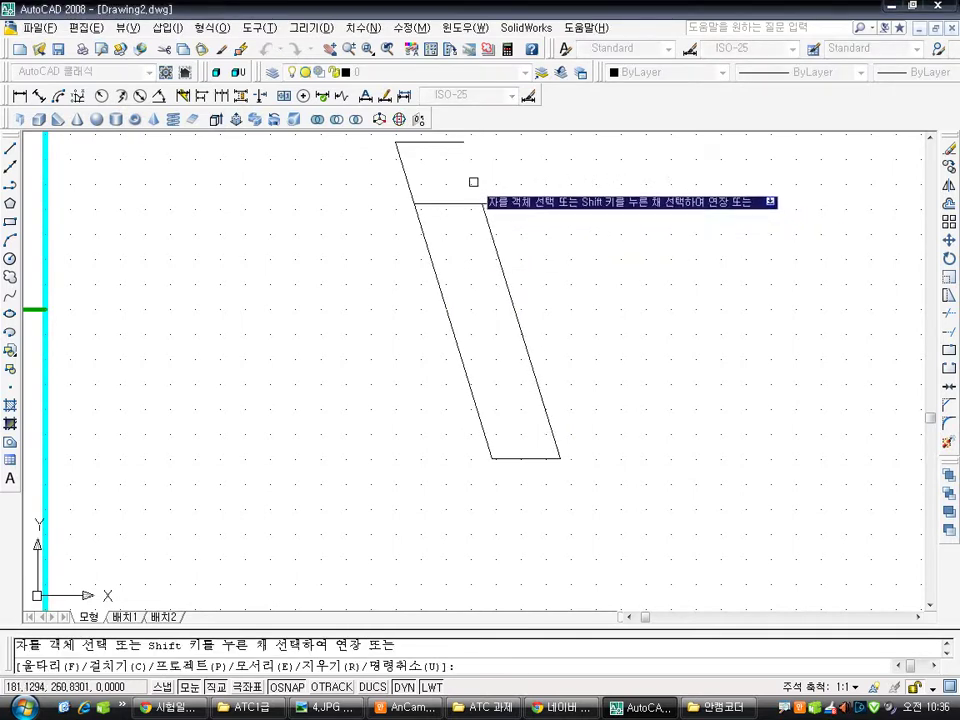
left_click(399, 179)
key("Escape")
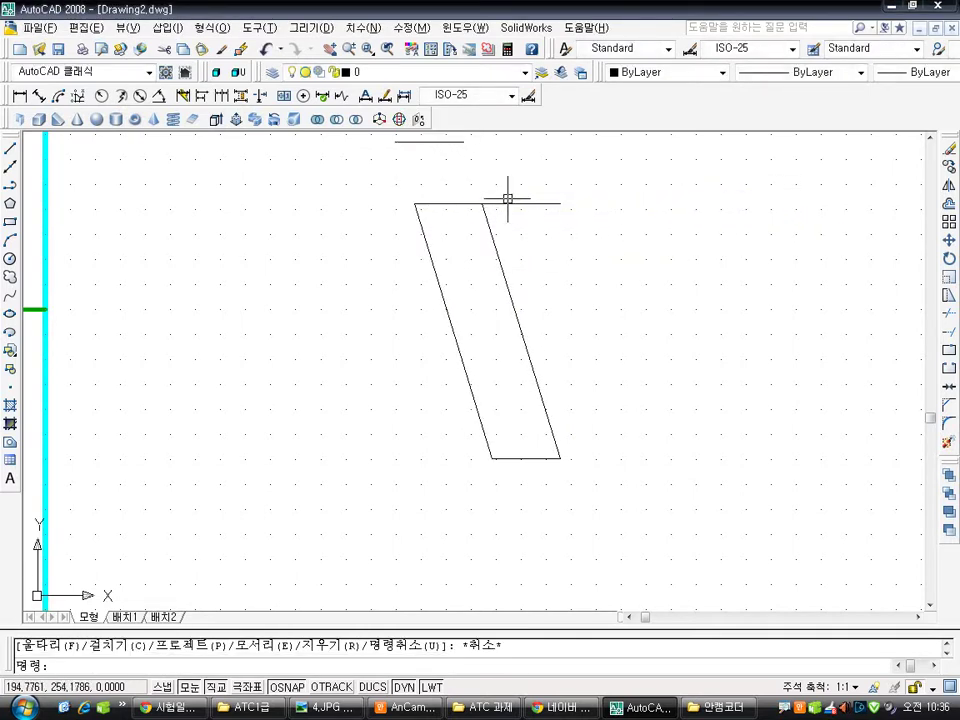
Trim the offset line's overhang beyond the right slanted edge and delete the old top edge above the profile
type("tr")
key("Return")
key("Return")
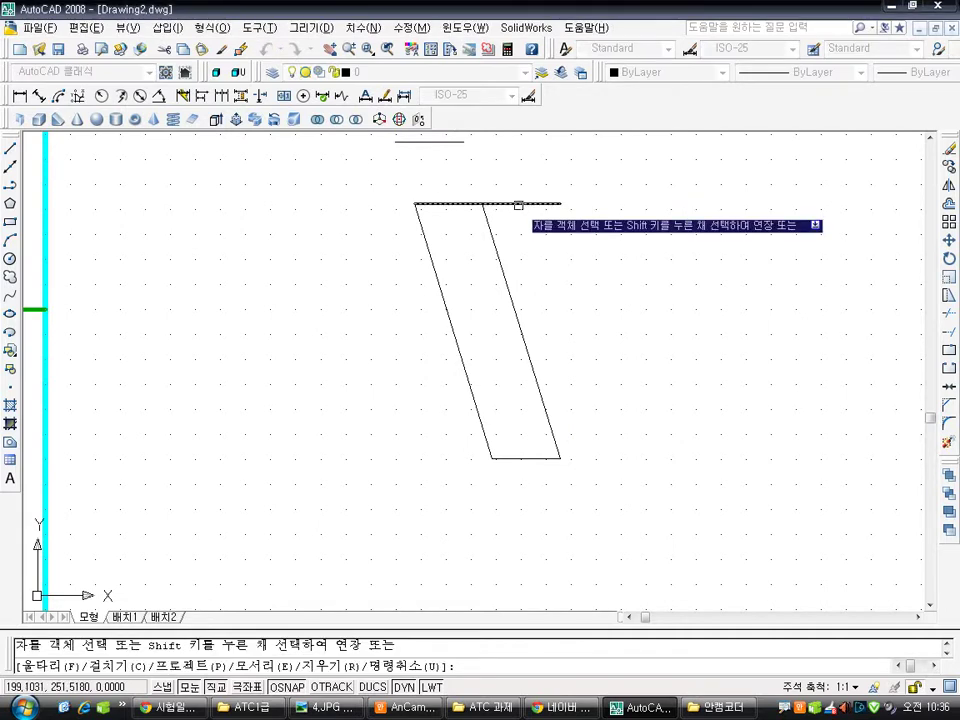
left_click(519, 204)
key("Escape")
left_click(457, 143)
key("Delete")
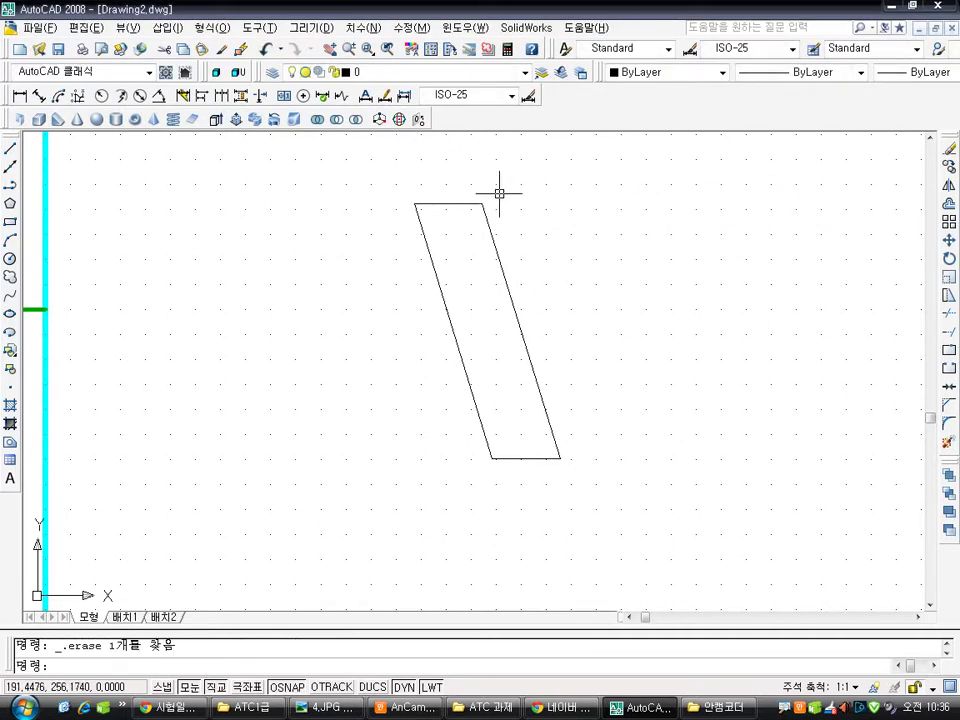
Convert the right slanted edge to a polyline and join all four edges into one closed profile
key("Escape")
type("pe")
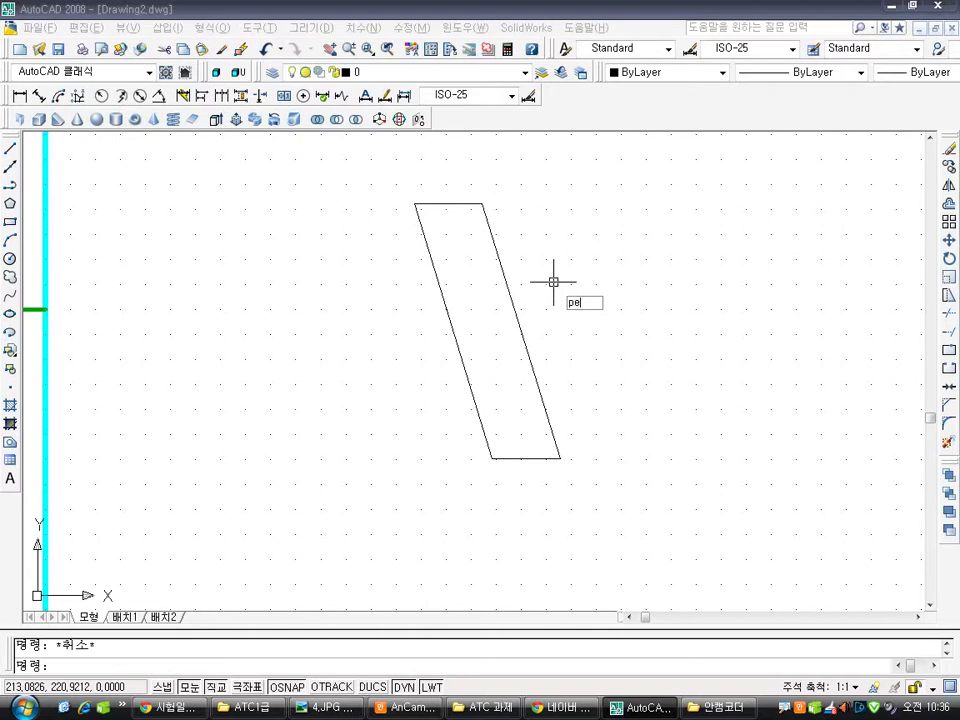
key("Return")
left_click(507, 281)
key("Return")
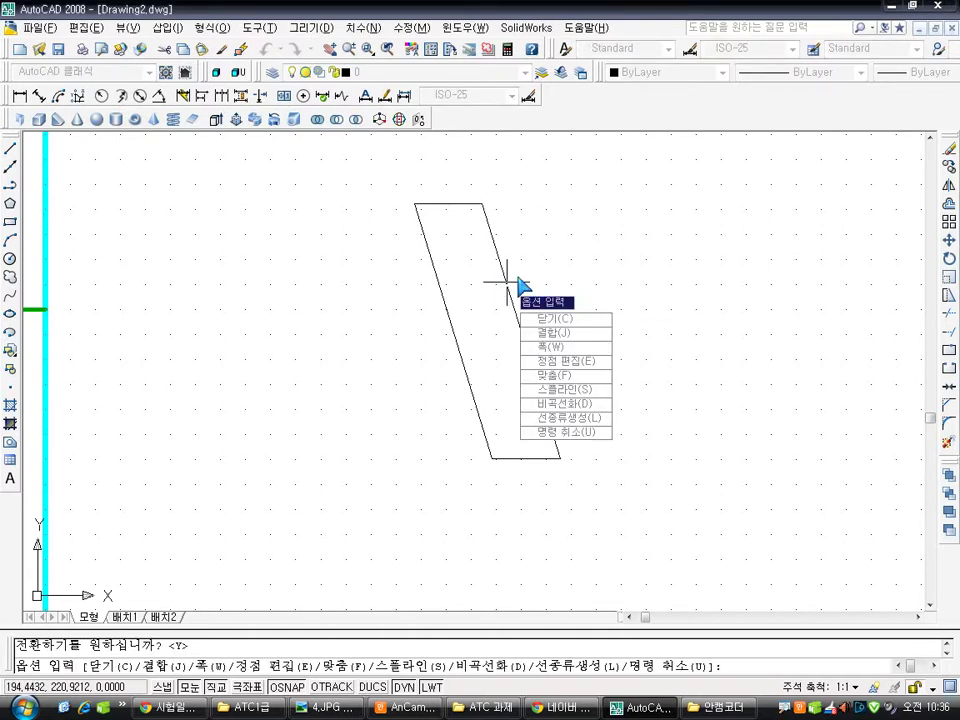
left_click(566, 334)
left_click(490, 232)
left_click(460, 204)
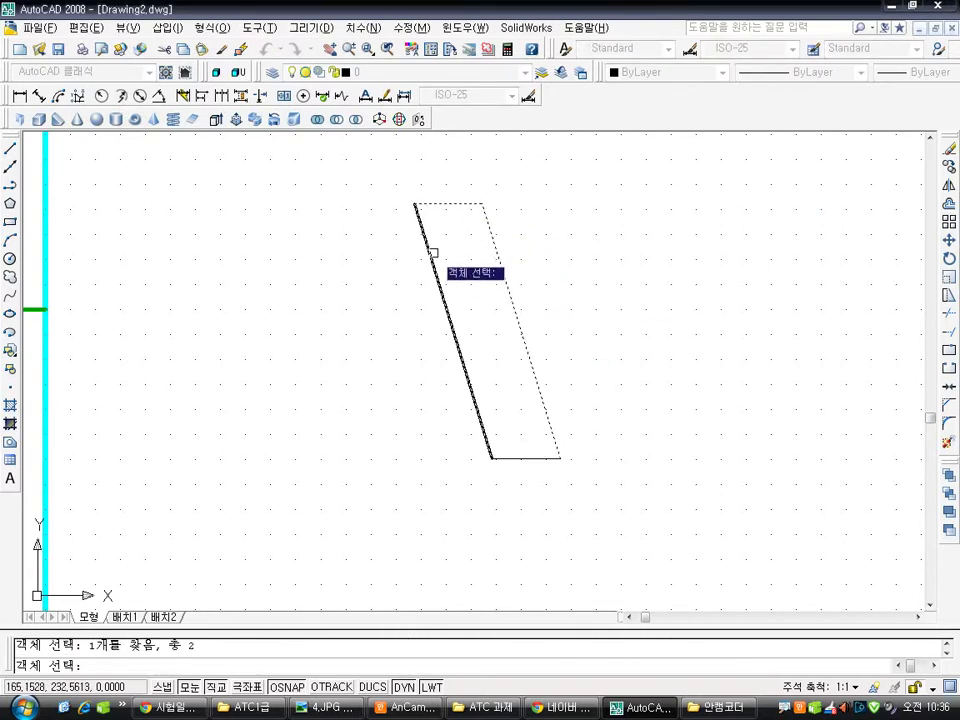
left_click(433, 253)
left_click(516, 457)
key("Return")
key("Return")
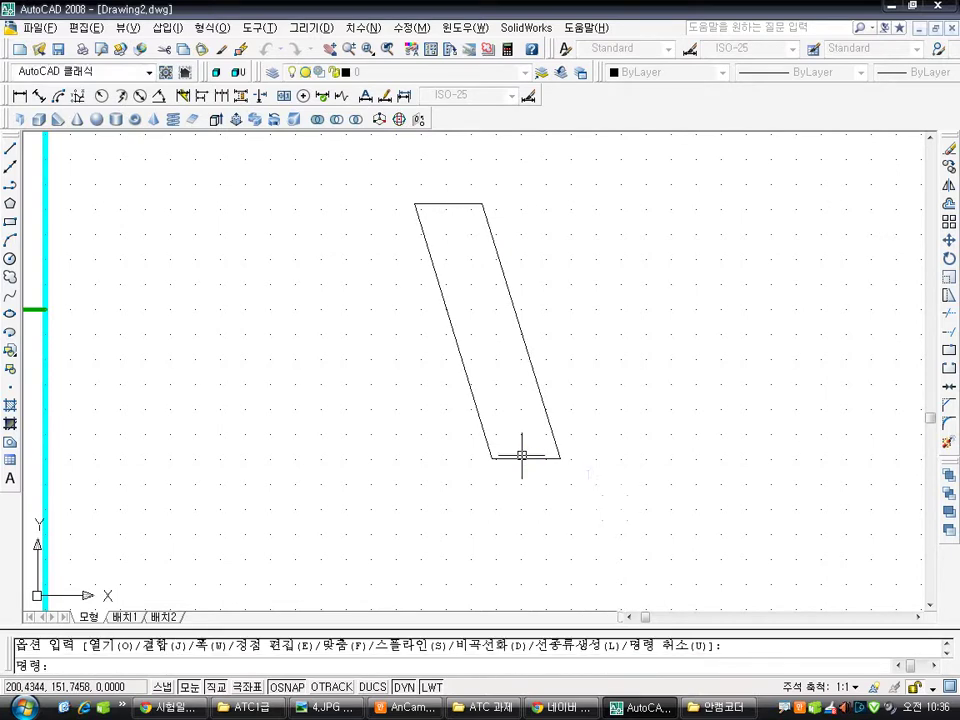
key("Escape")
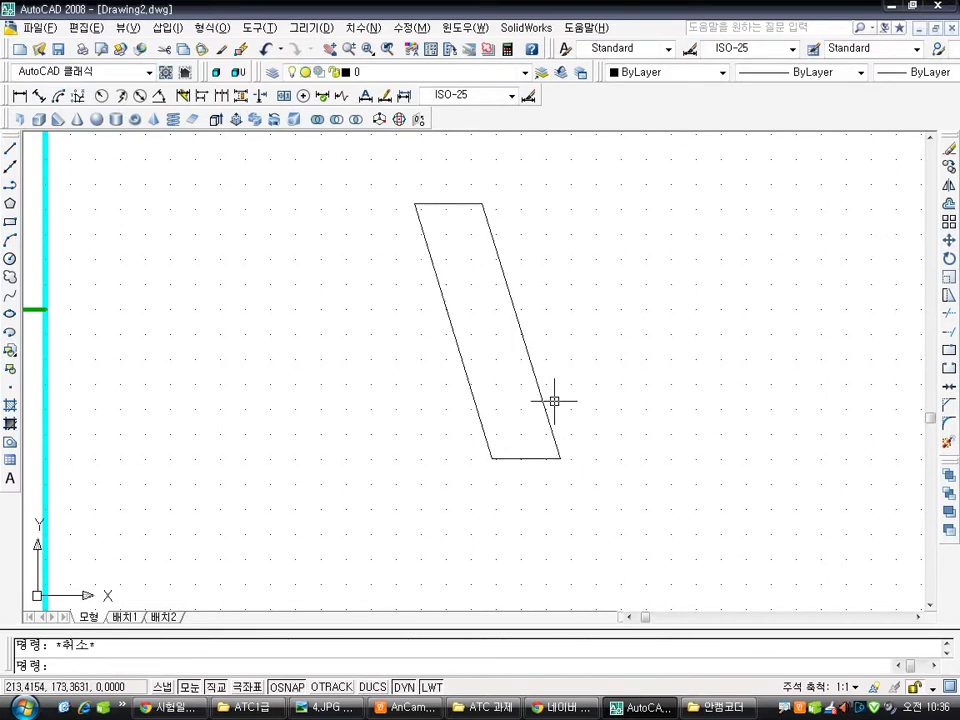
Change the viewpoint preset to view the sheet and the shortened slanted profile from an isometric 3D angle
type("vp")
key("Return")
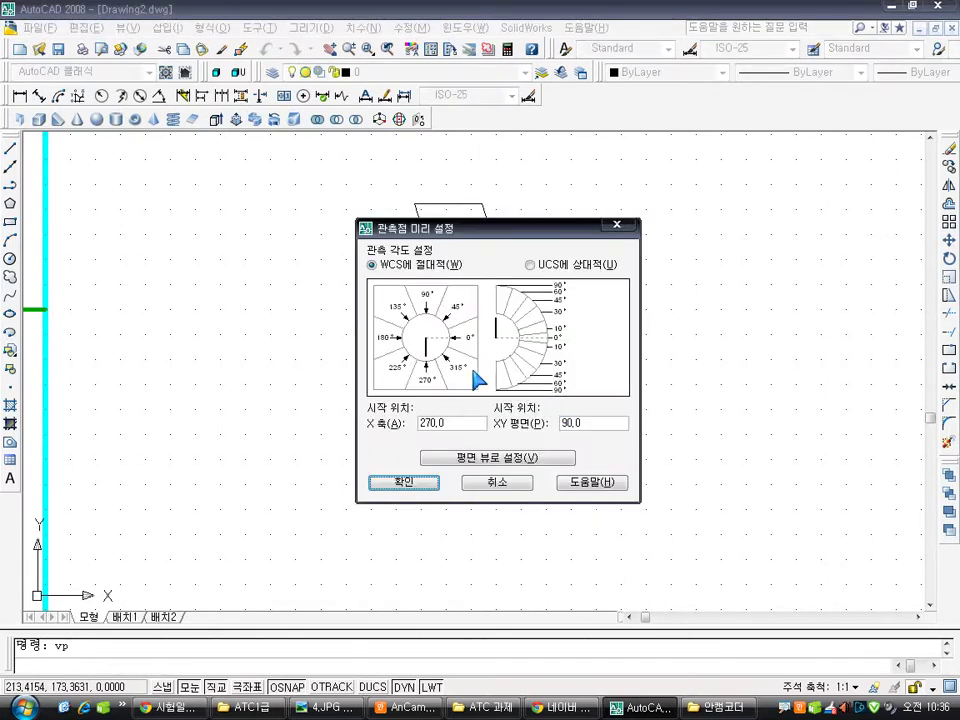
left_click(420, 483)
scroll(493, 362, "up", 2)
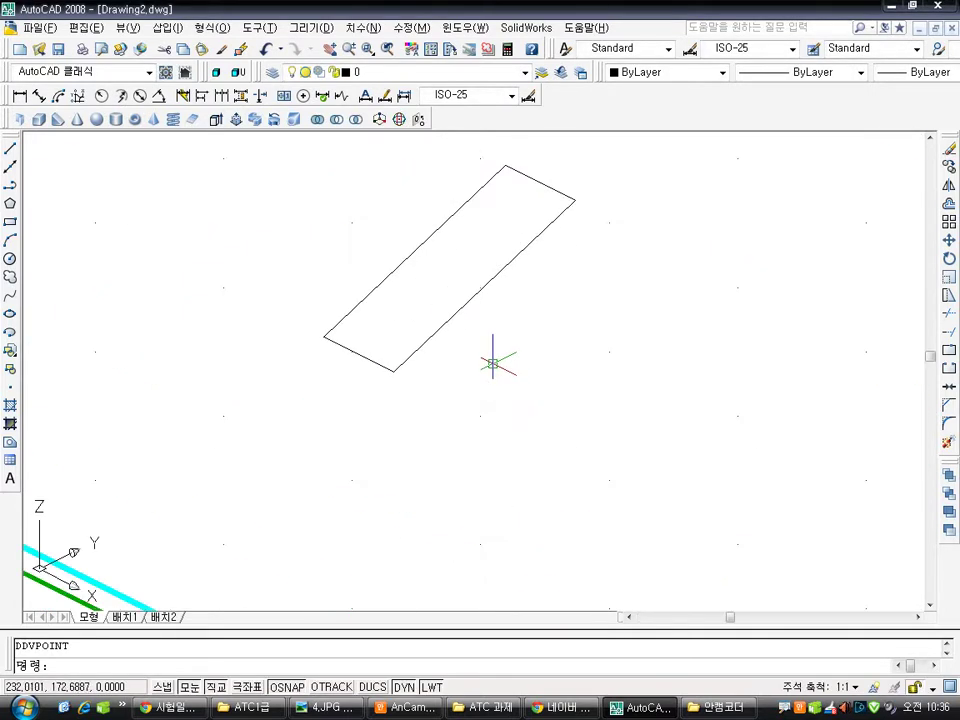
Redefine the UCS with the Z-axis option, keeping the origin at 0,0,0 and placing the positive Z point at @1,0,0
type("ucs")
key("Return")
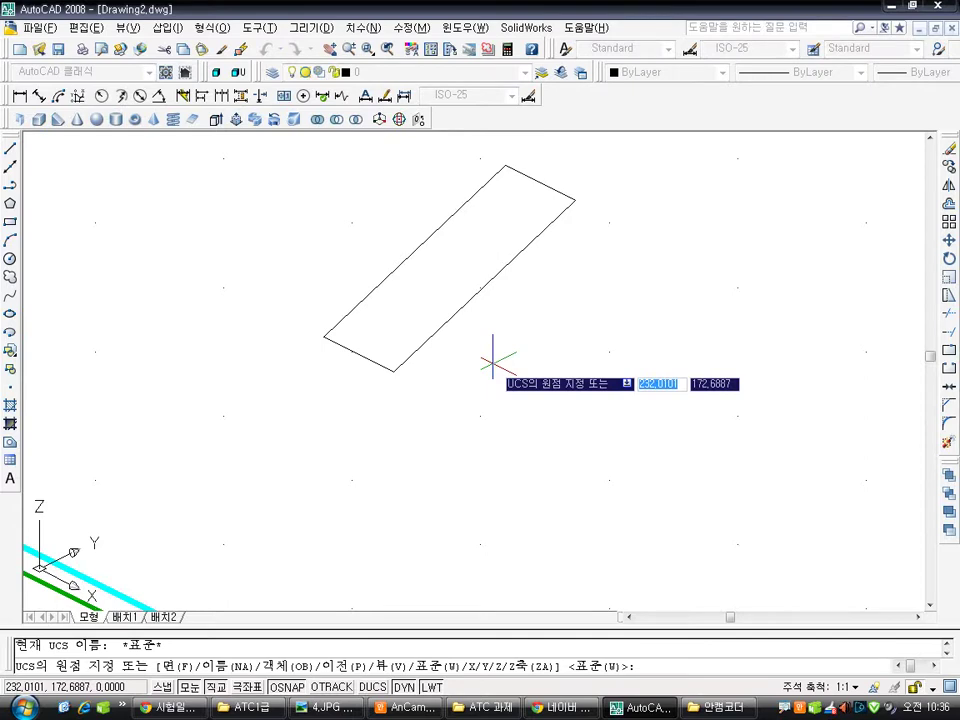
type("za")
key("Return")
scroll(493, 362, "up", 2)
key("Return")
type("1")
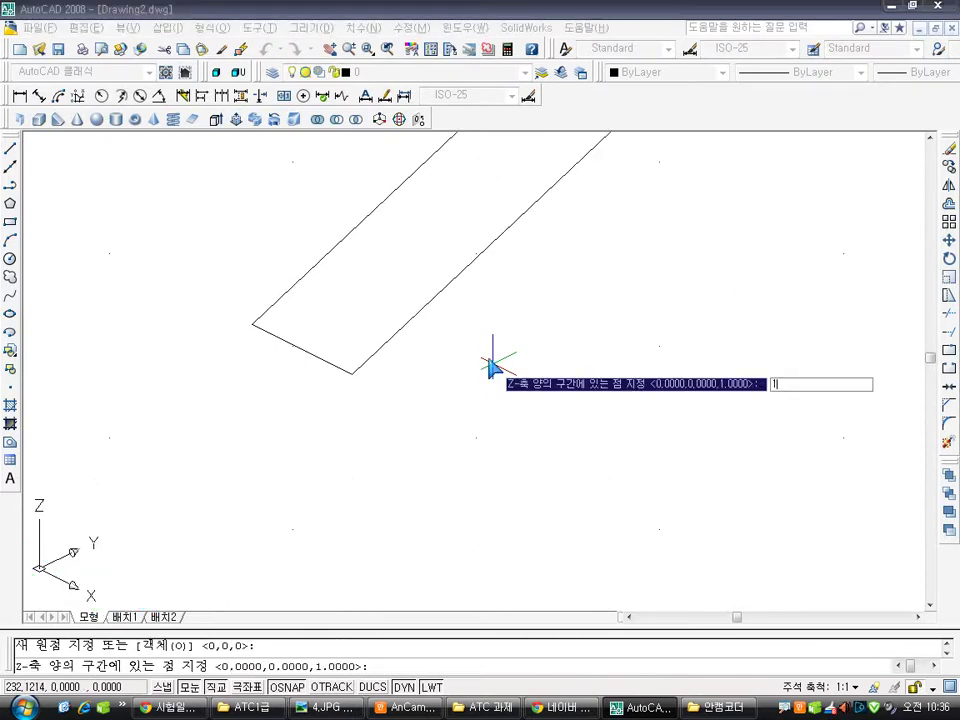
type(",0,0")
key("Return")
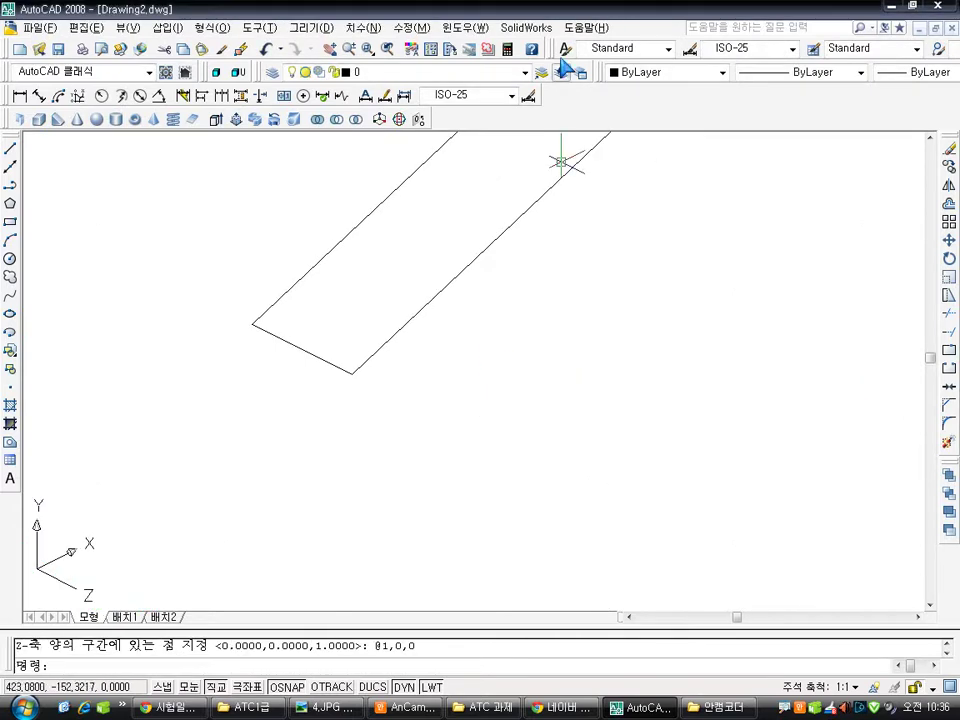
Rotate the closed slanted profile about its nearest bottom corner so that it stands upright, perpendicular to the sheet
scroll(574, 318, "down", 8)
scroll(561, 393, "up", 3)
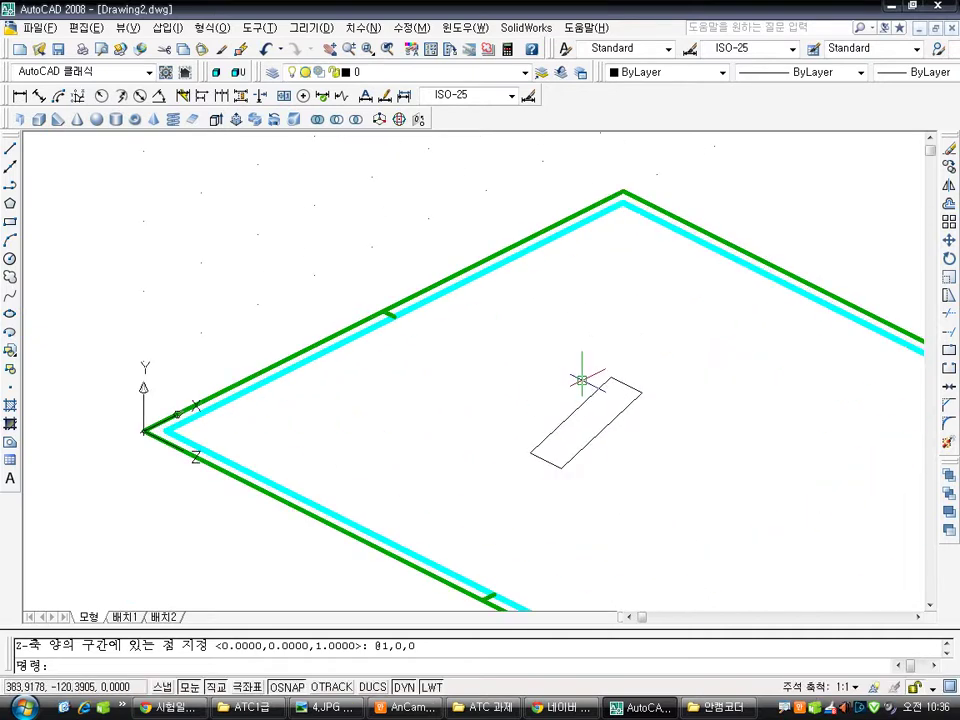
type("ro")
key("Return")
left_click(491, 347)
left_click(688, 514)
key("Return")
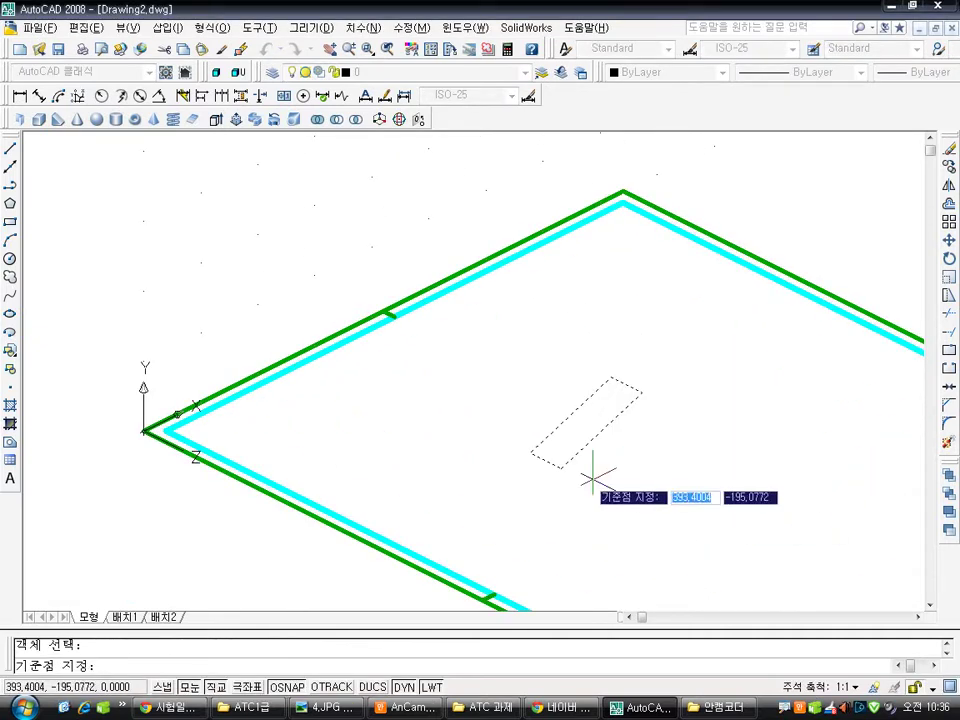
left_click(562, 467)
left_click(553, 326)
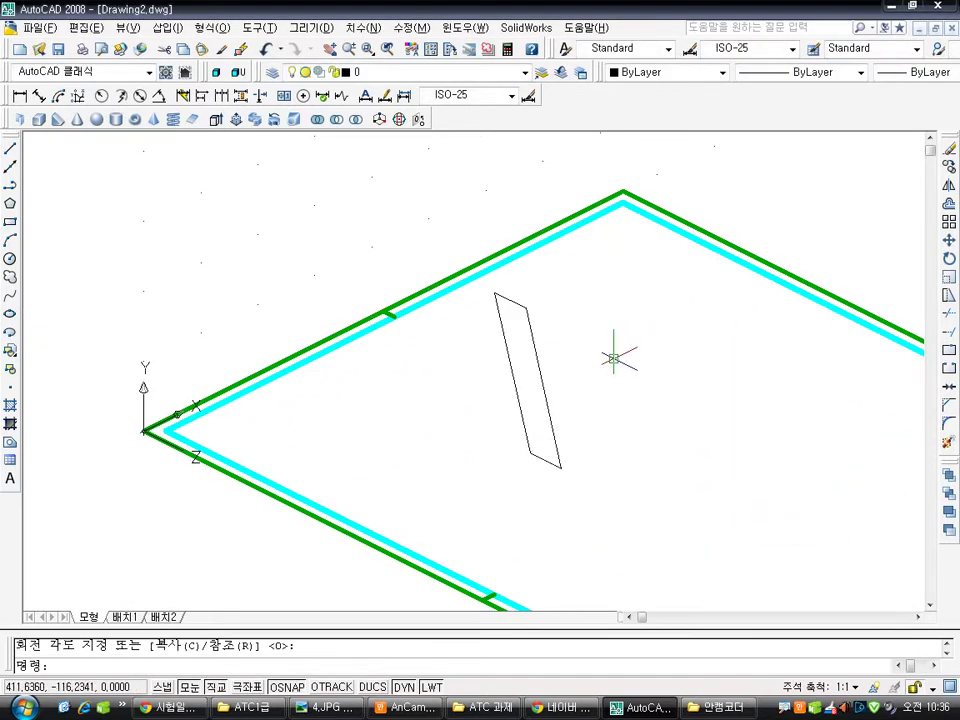
key("Escape")
Set the current object colour to yellow (노란색)
scroll(565, 394, "up", 3)
scroll(535, 385, "down", 4)
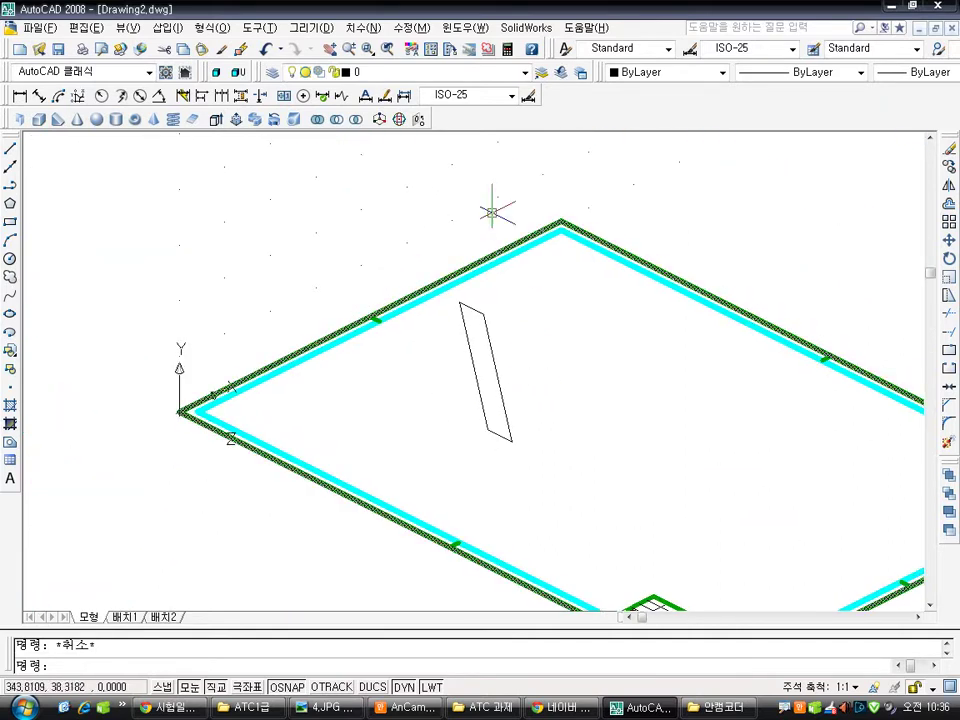
left_click(697, 73)
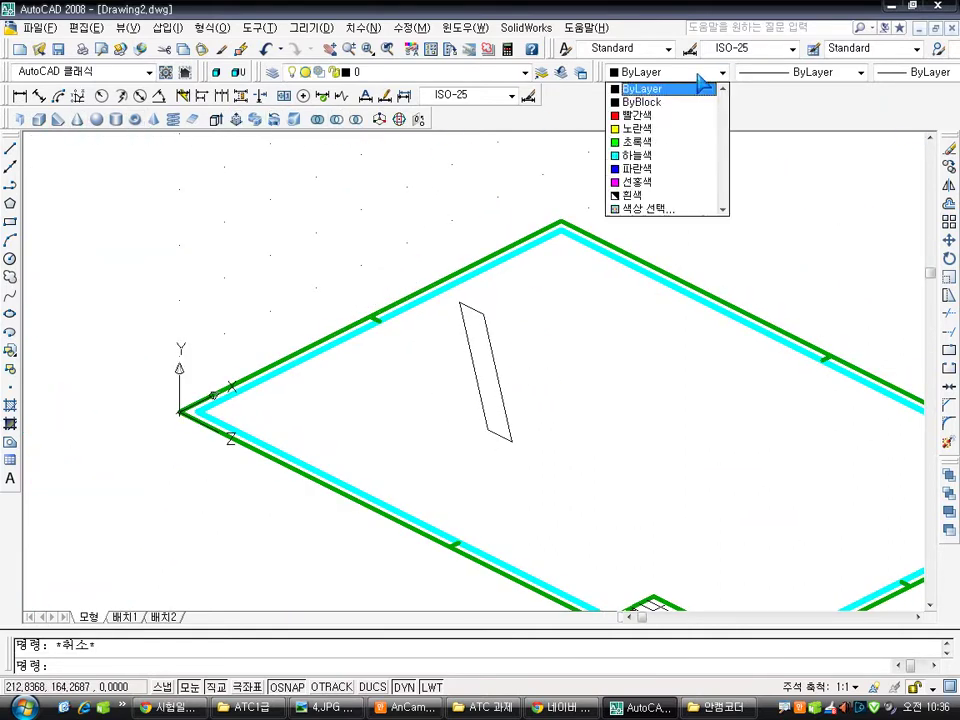
left_click(661, 124)
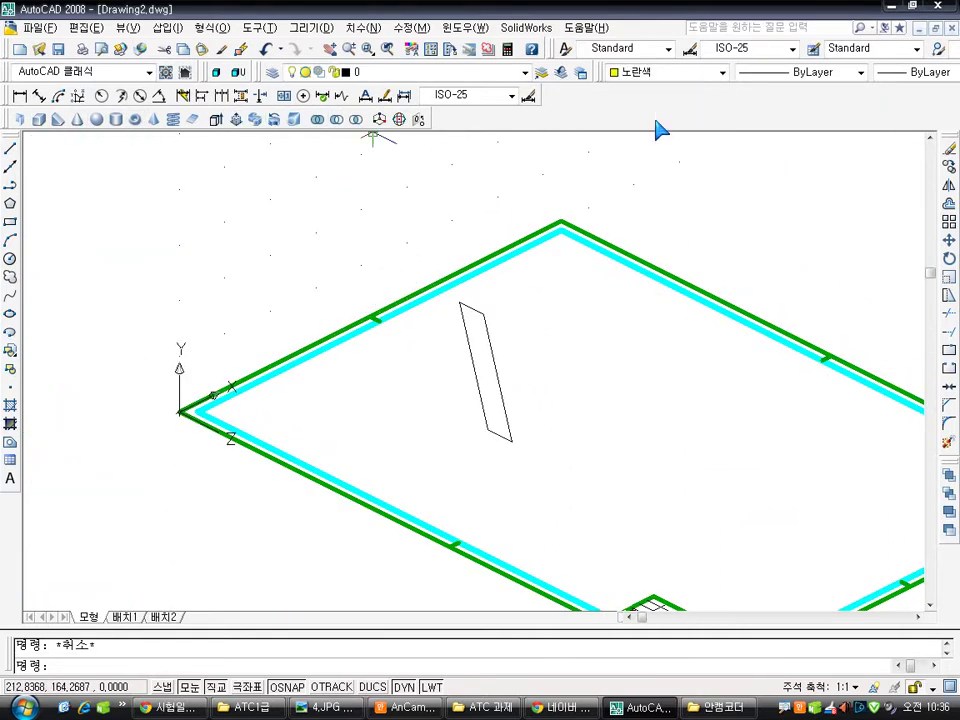
Extrude the upright slanted profile by 26, checking the depth in 4.JPG, and shade the resulting bar
left_click(213, 120)
left_click(486, 328)
key("Return")
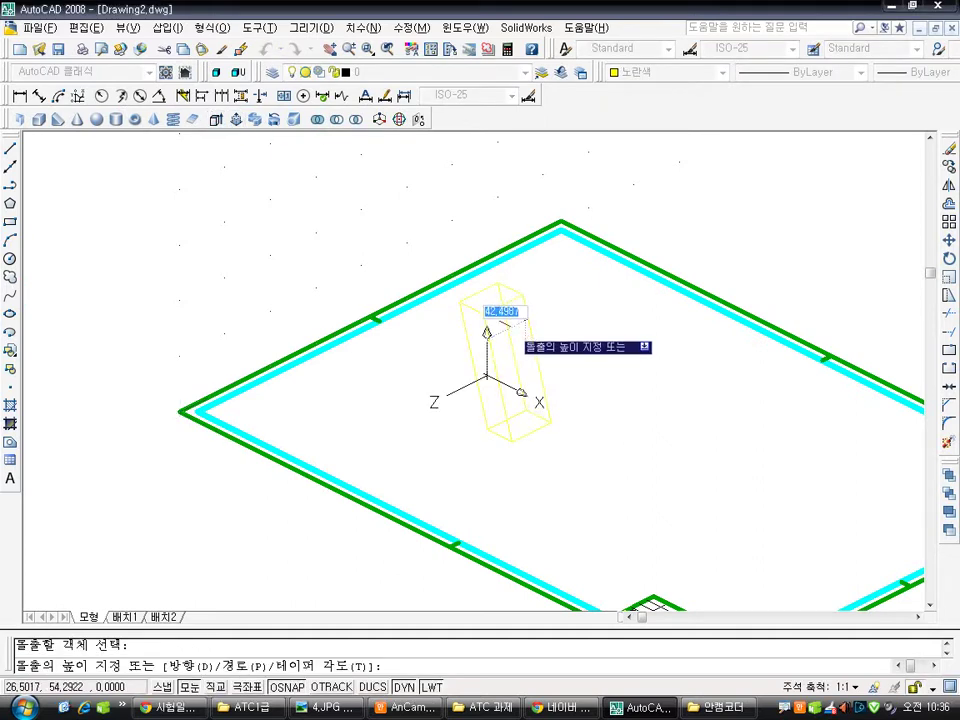
type("26")
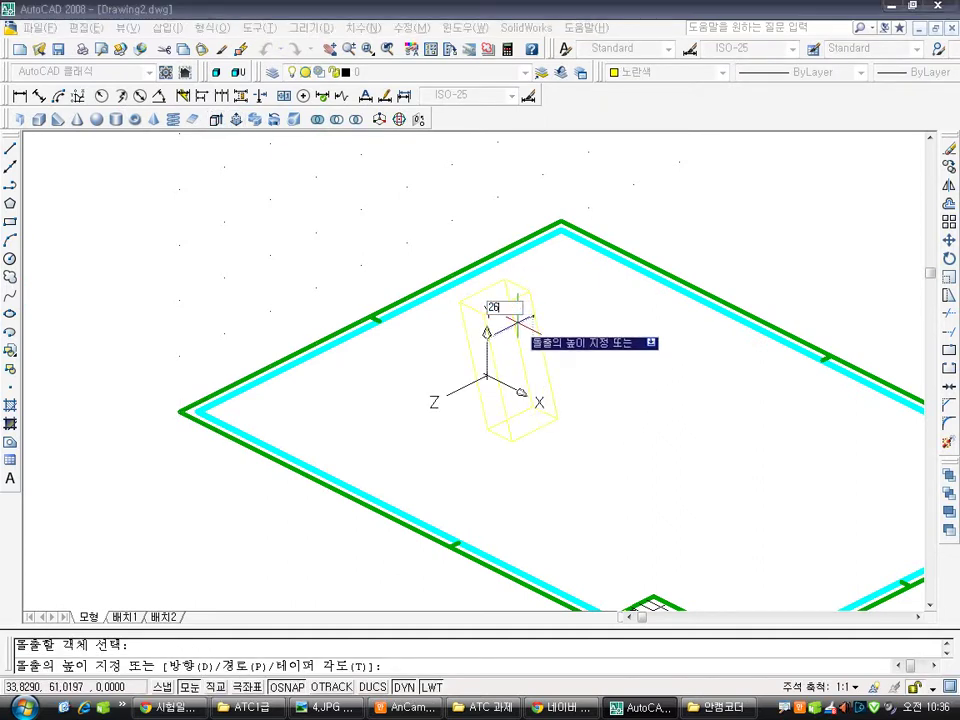
left_click(332, 708)
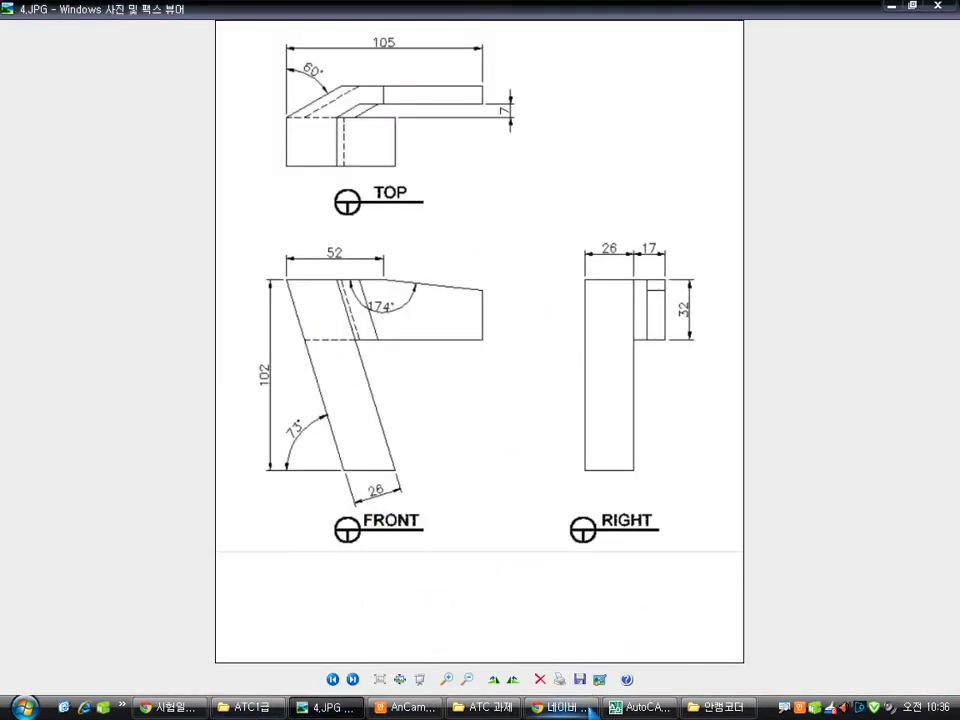
left_click(640, 707)
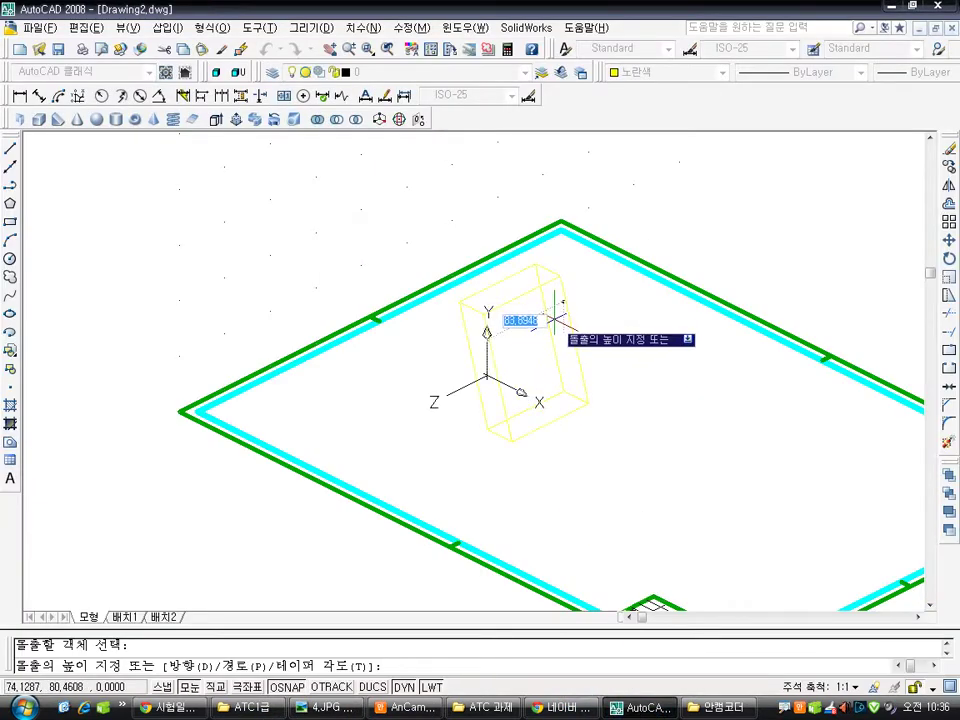
key("Escape")
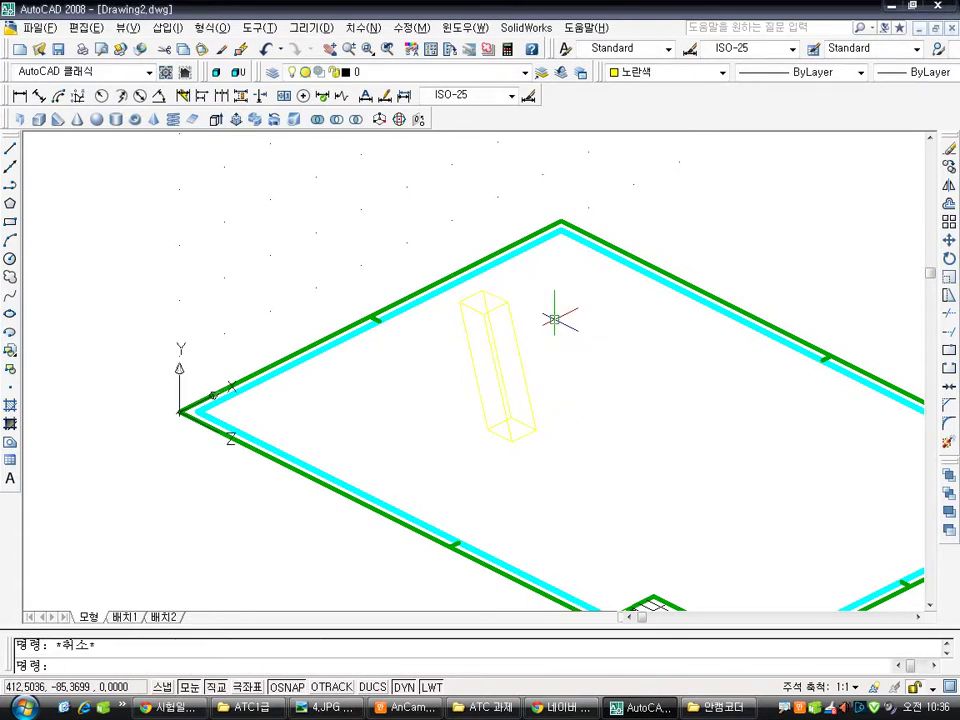
type("shade")
key("Return")
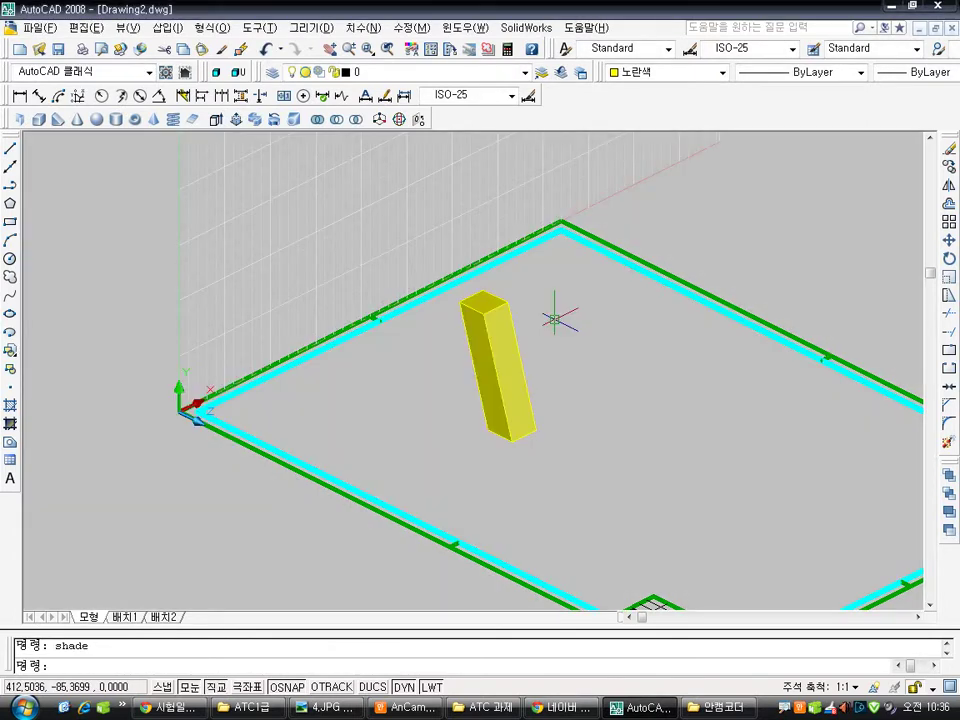
Reset the UCS to World and change the viewpoint preset to a plan view of the slanted bar
type("ucs")
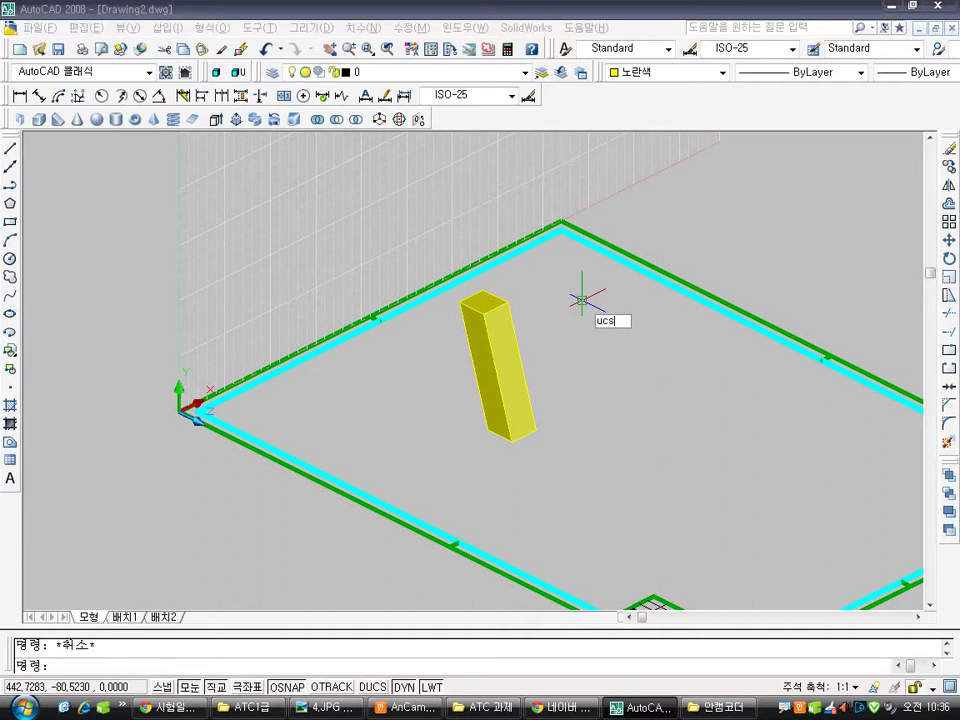
key("Return")
type("w")
key("Return")
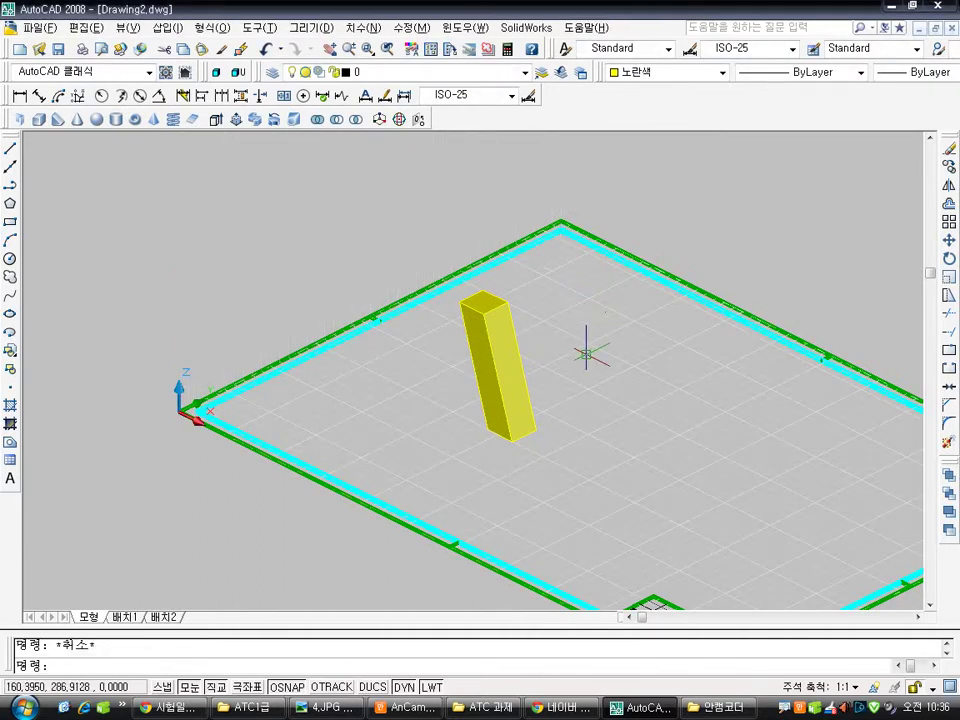
middle_click_drag(587, 349, 518, 353)
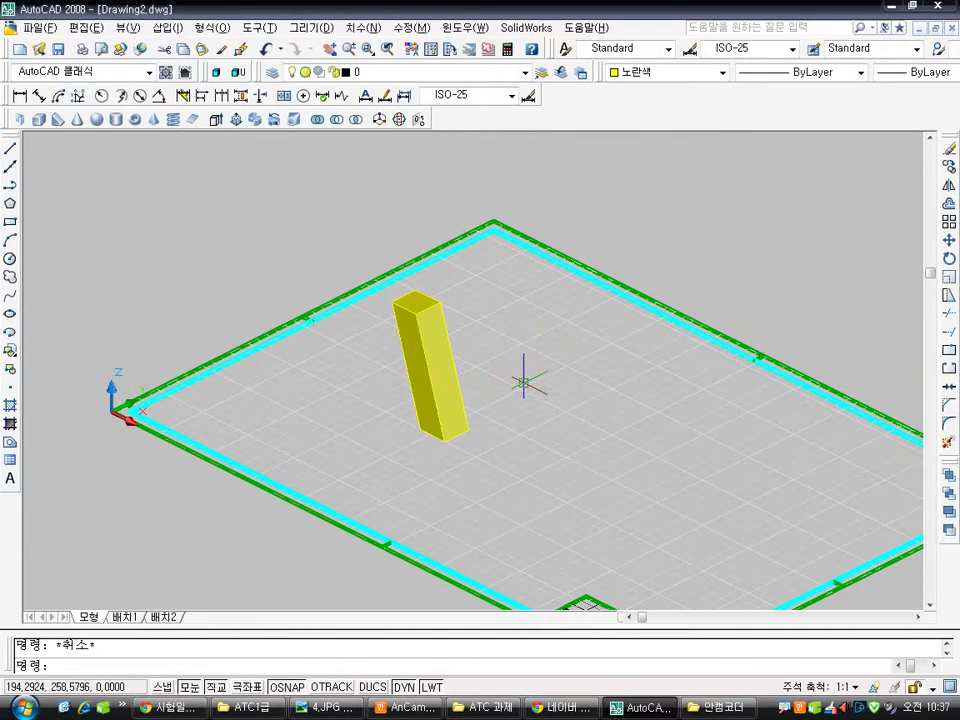
type("vp")
key("Return")
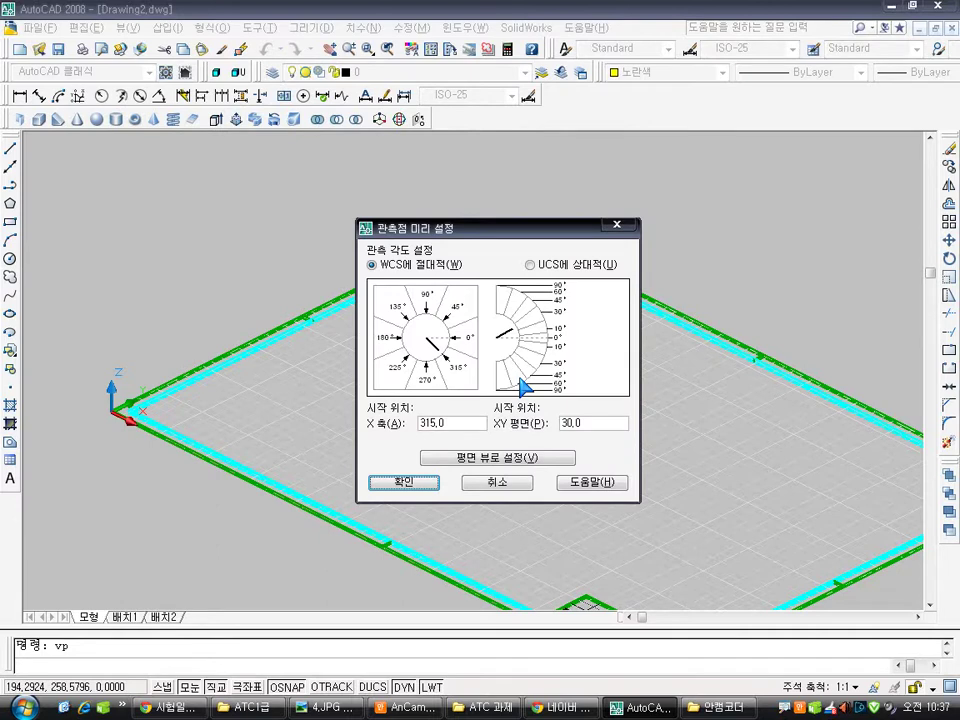
left_click(470, 457)
left_click(425, 482)
scroll(323, 381, "up", 3)
mouse_move(323, 381)
middle_mouse_down()
mouse_move(454, 396)
mouse_move(476, 379)
middle_mouse_up()
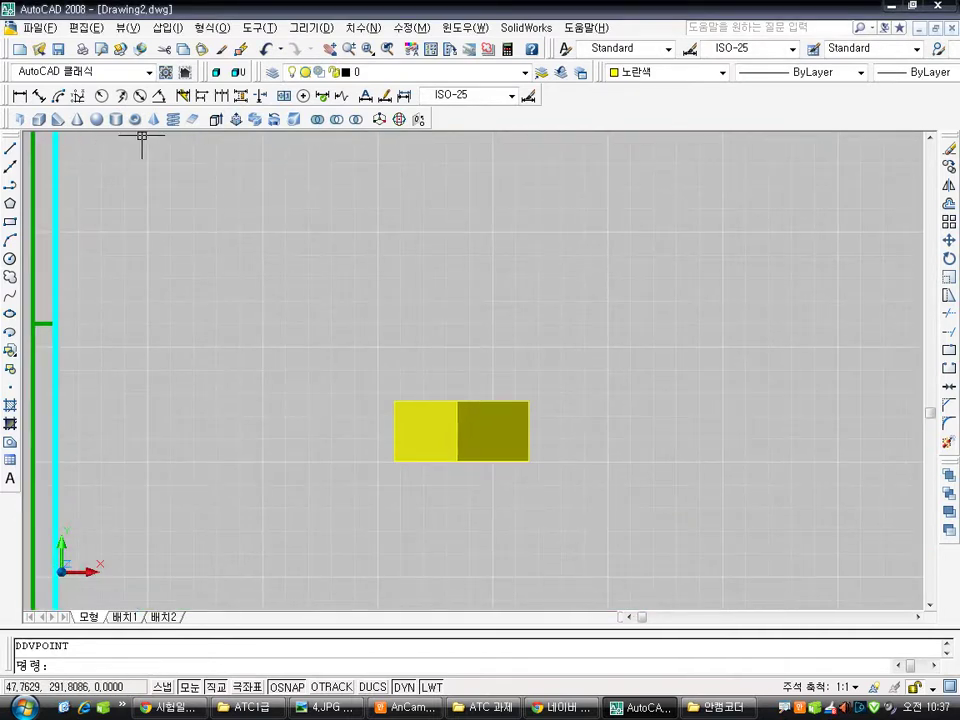
Save the drawing in My Documents as Drawing6.dwg
left_click(42, 28)
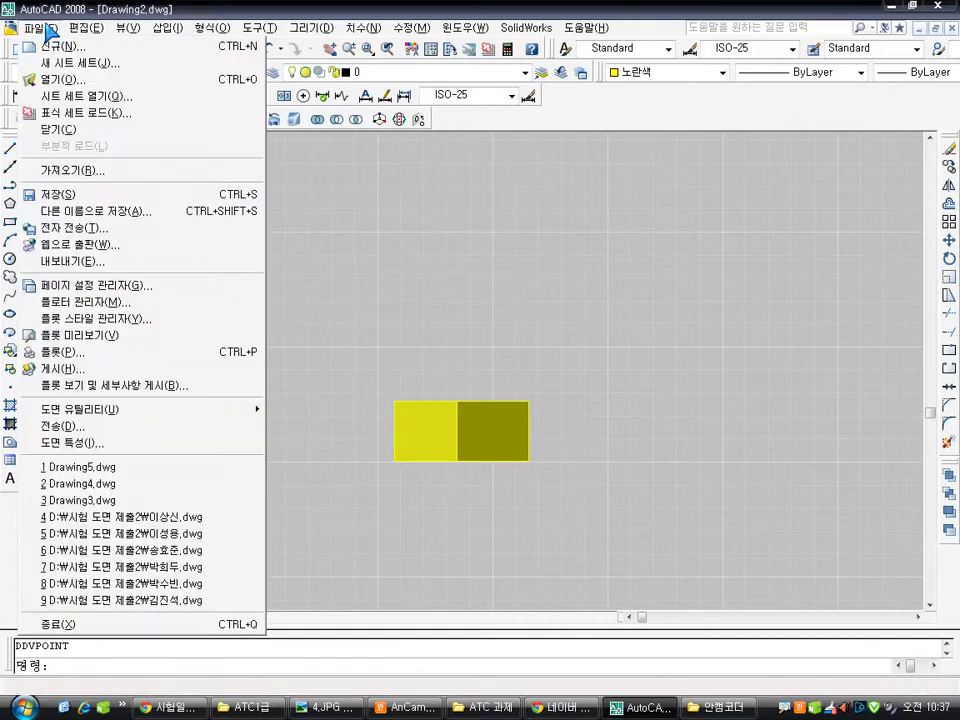
left_click(93, 196)
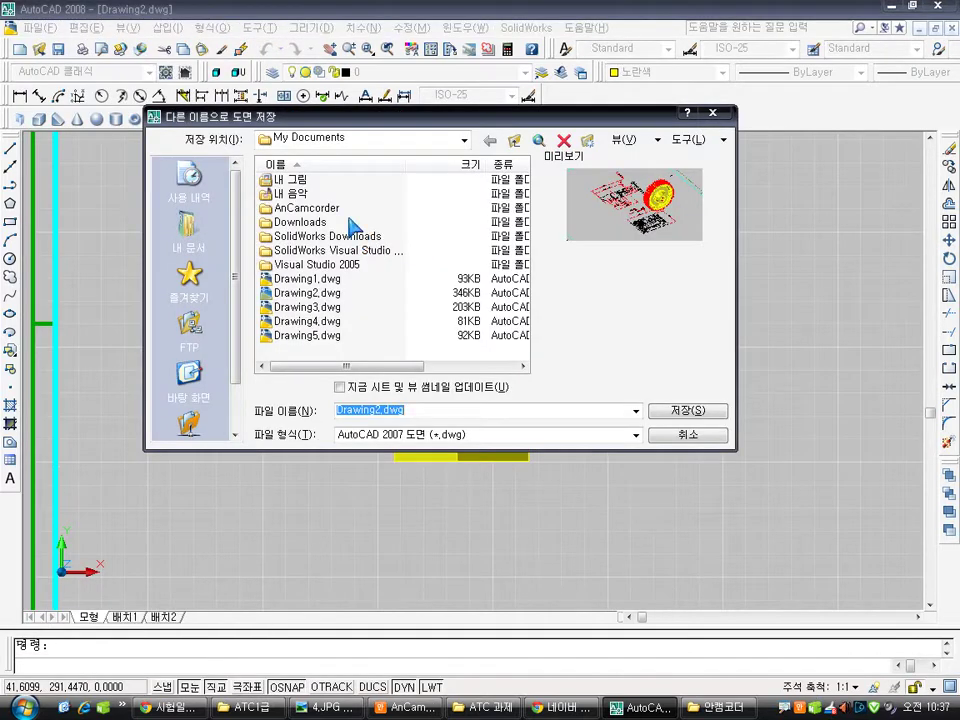
left_click(305, 336)
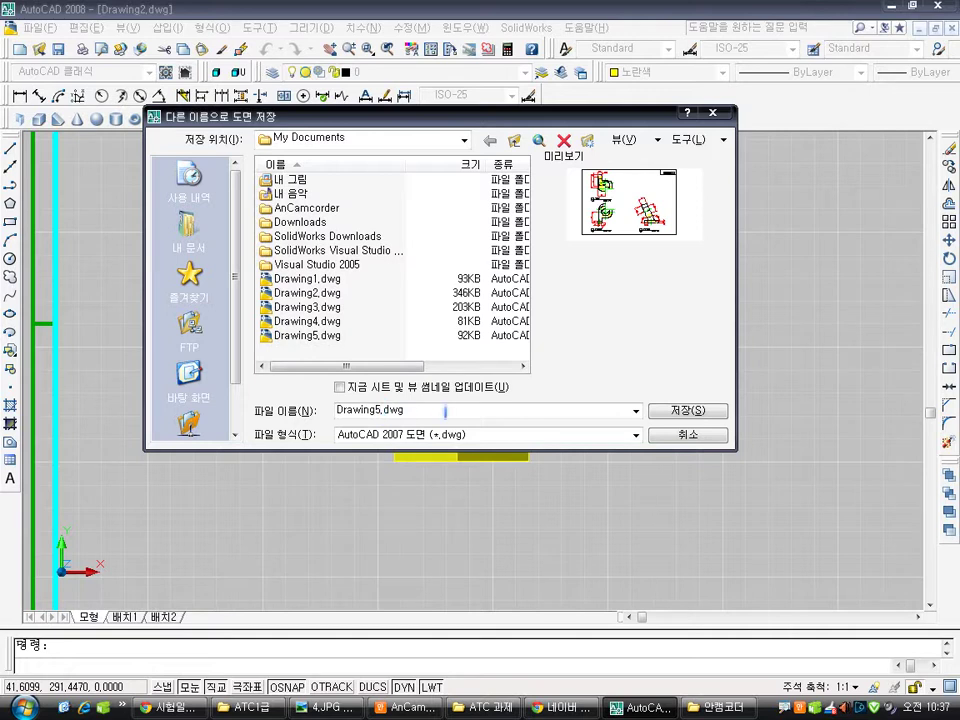
key("Return")
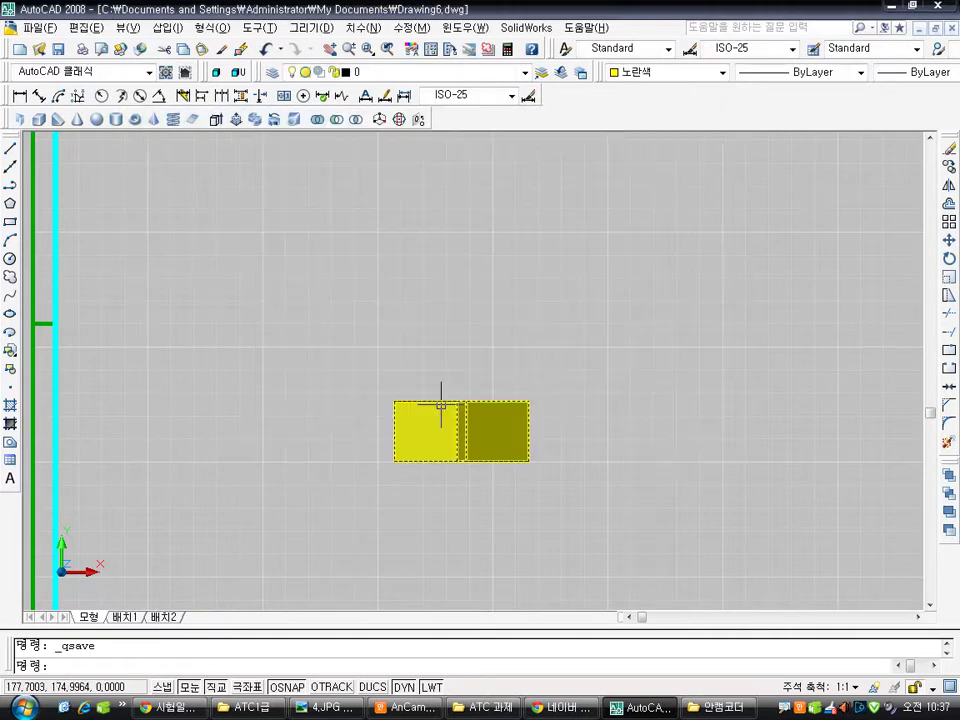
type("l")
key("Return")
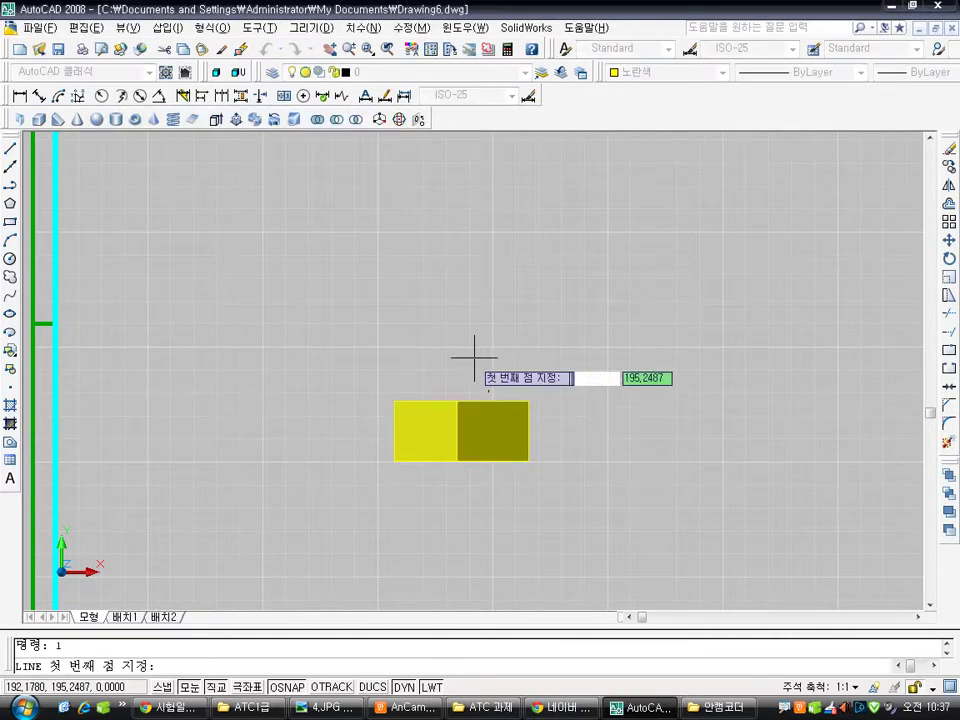
key("Escape")
Set the current colour to red (빨간색) and draw a line about 108.5 long at 30° from the bar's upper-left corner, with ortho off
left_click(648, 73)
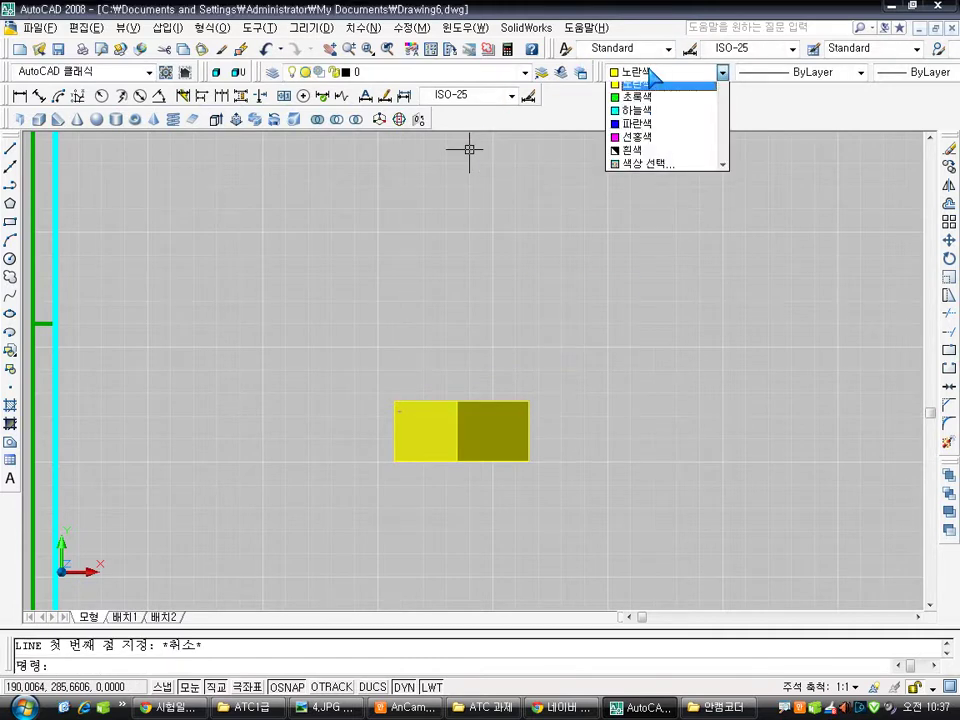
left_click(645, 116)
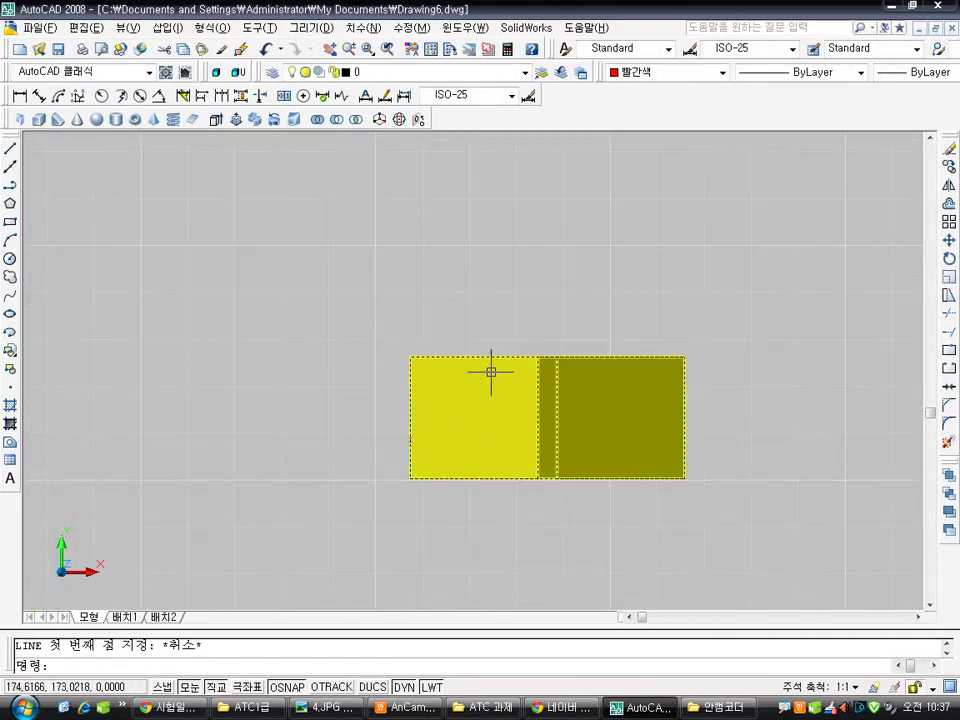
type("l")
key("Return")
left_click(408, 355)
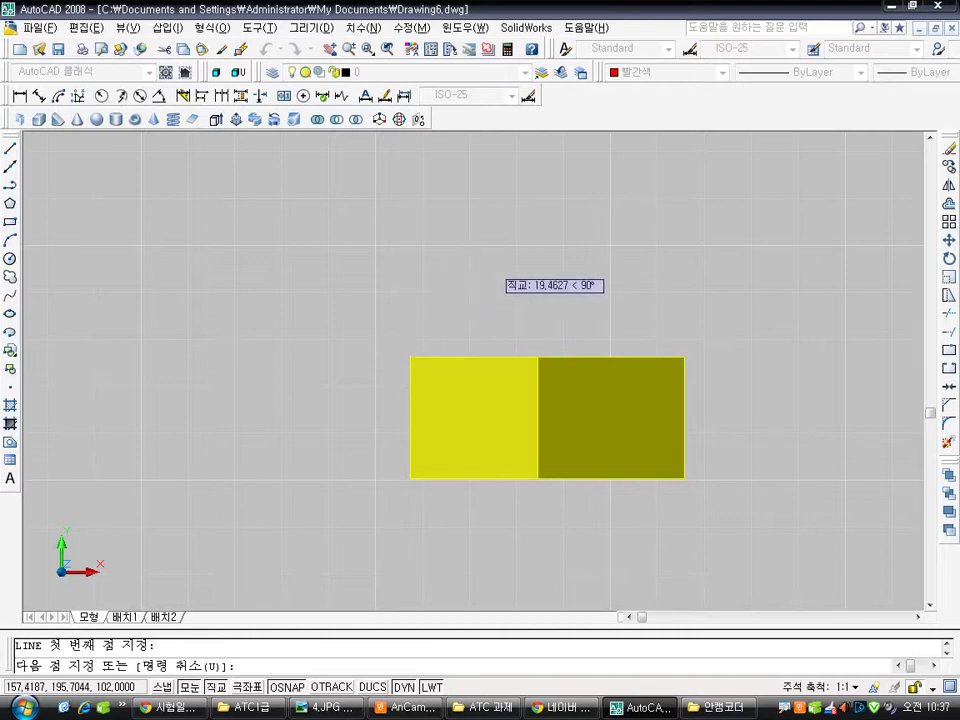
key("F8")
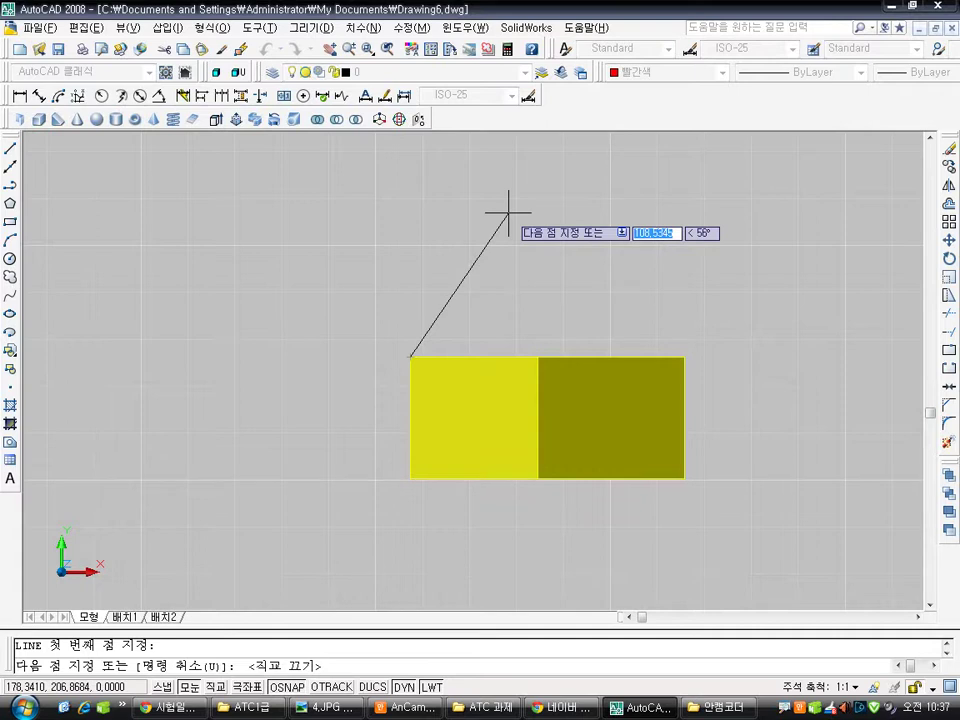
type("30")
key("Return")
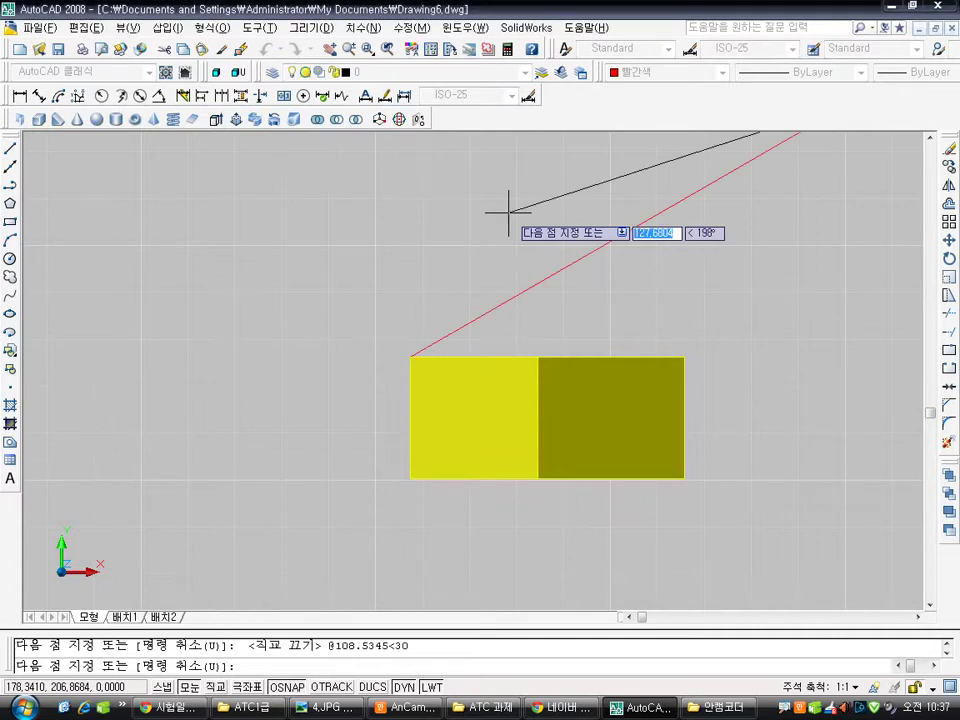
key("Escape")
key("Return")
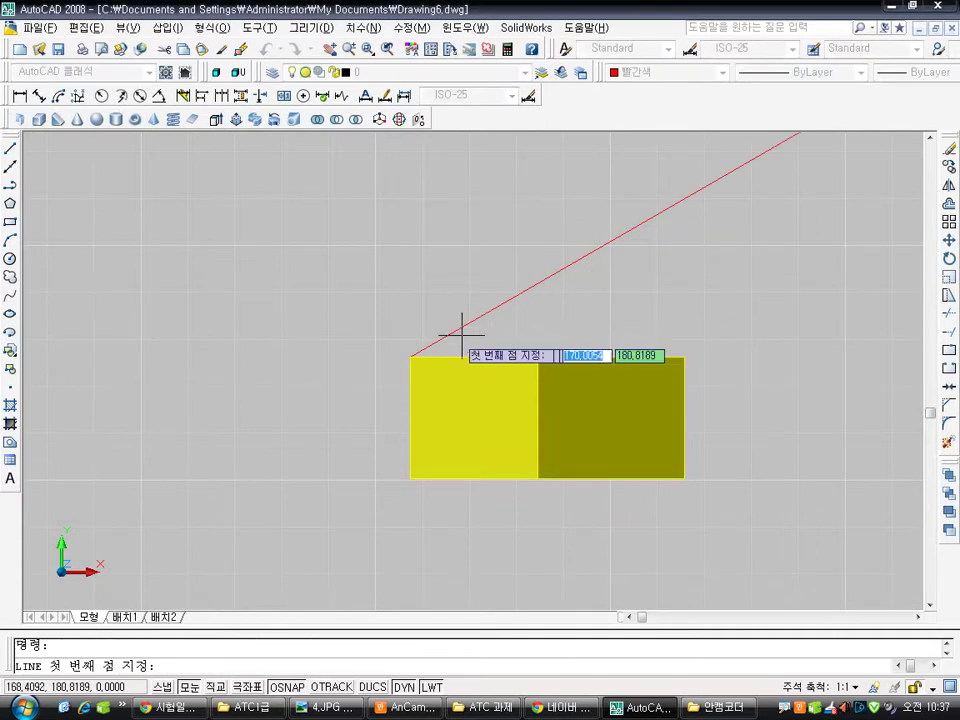
left_click(410, 356)
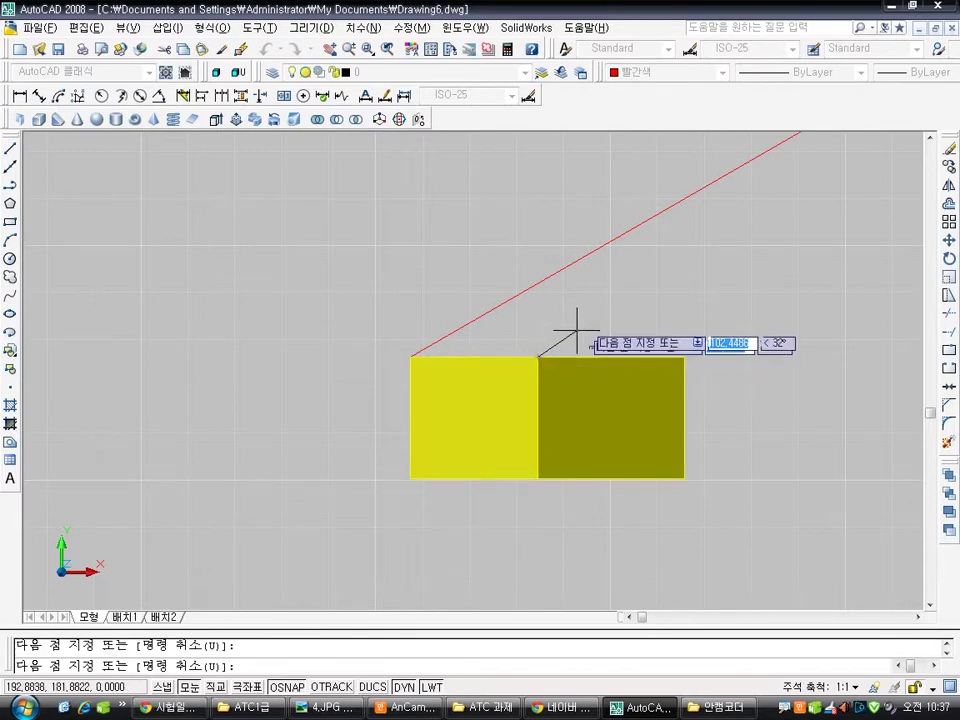
key("Escape")
middle_click_drag(564, 326, 510, 321)
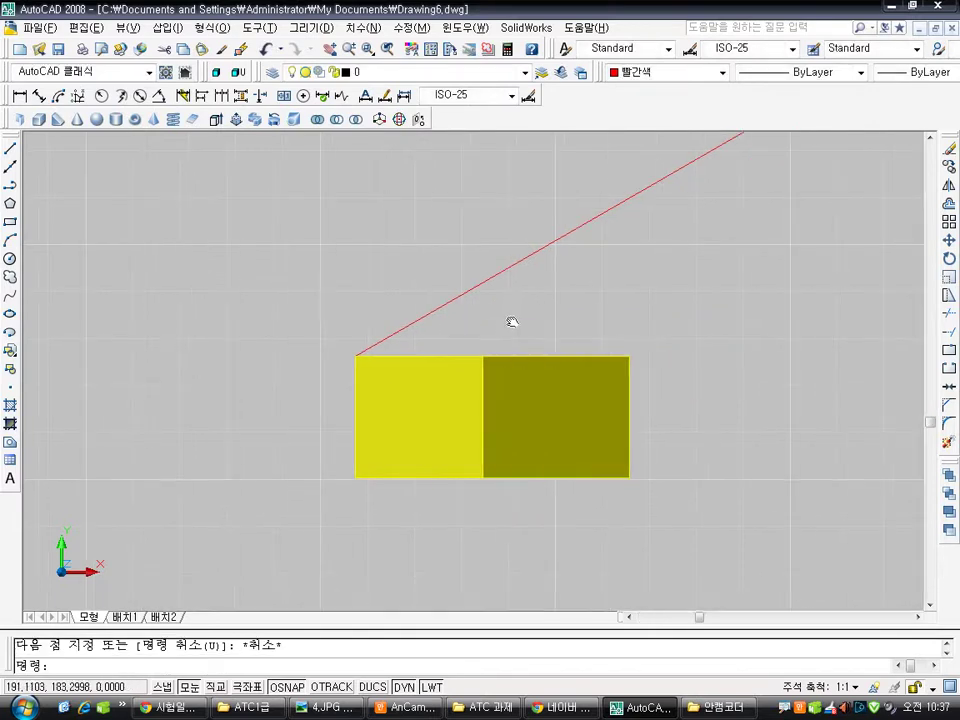
key("Return")
left_click(356, 356)
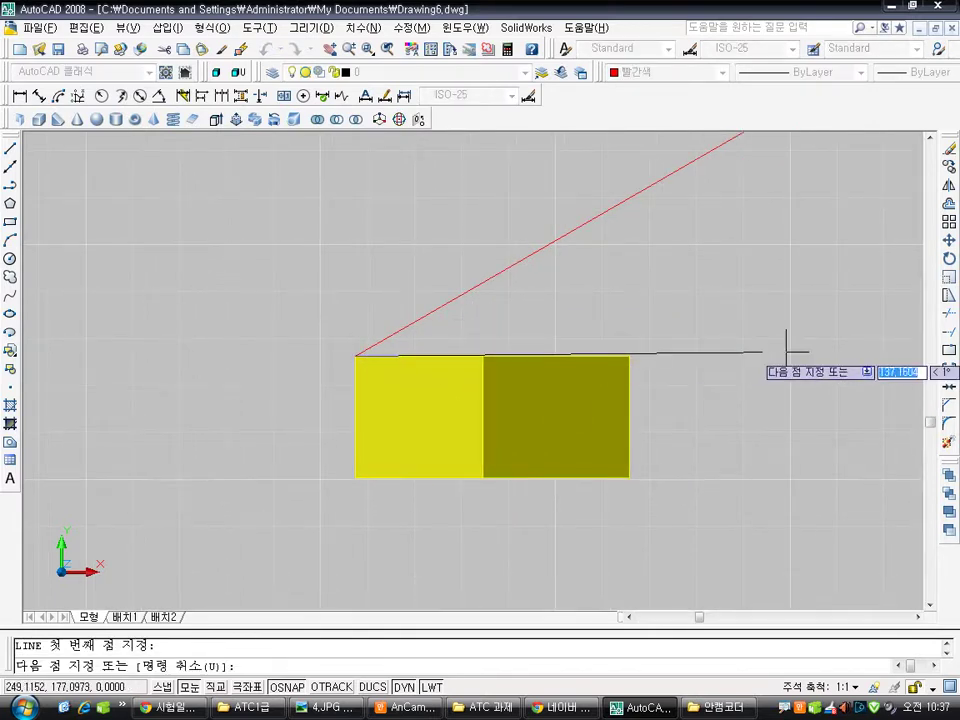
key("Escape")
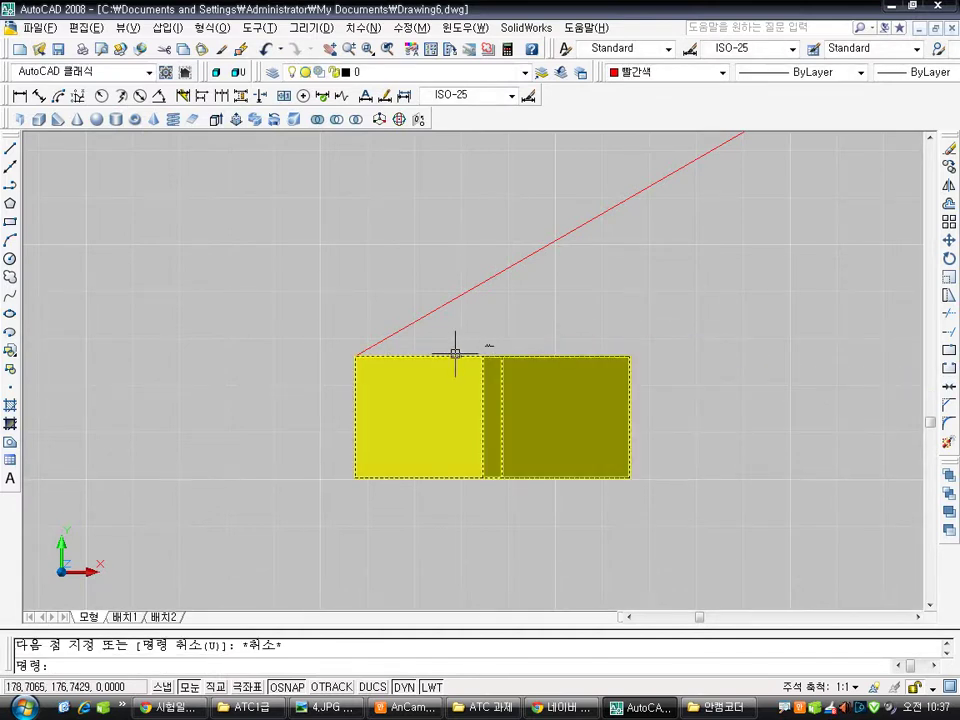
type("l")
key("Return")
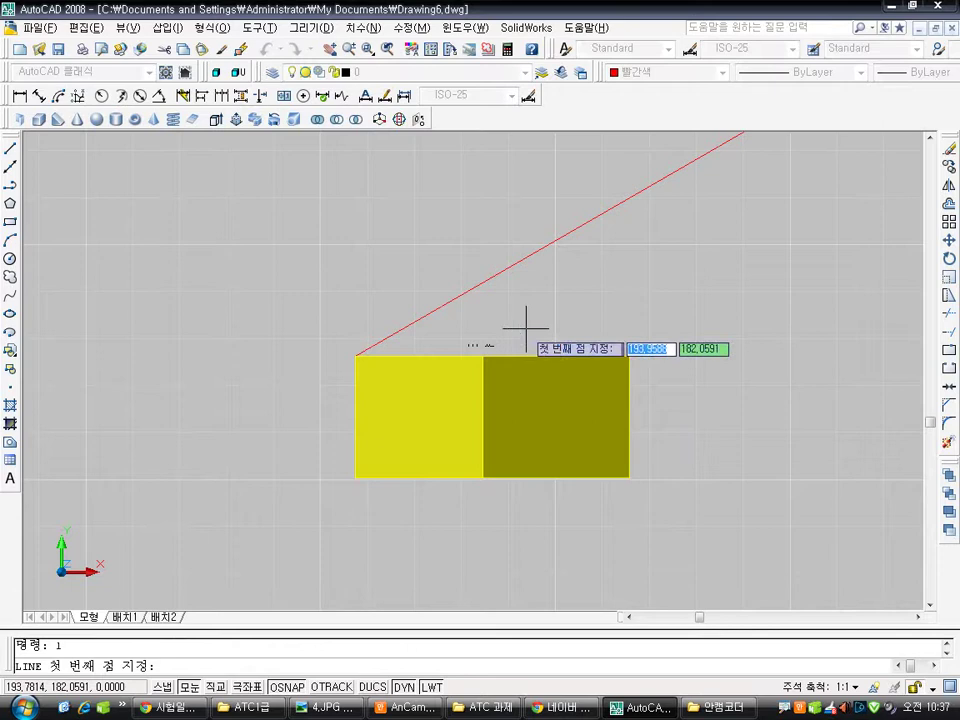
left_click(356, 356)
mouse_move(790, 392)
middle_mouse_down()
mouse_move(681, 371)
mouse_move(558, 368)
middle_mouse_up()
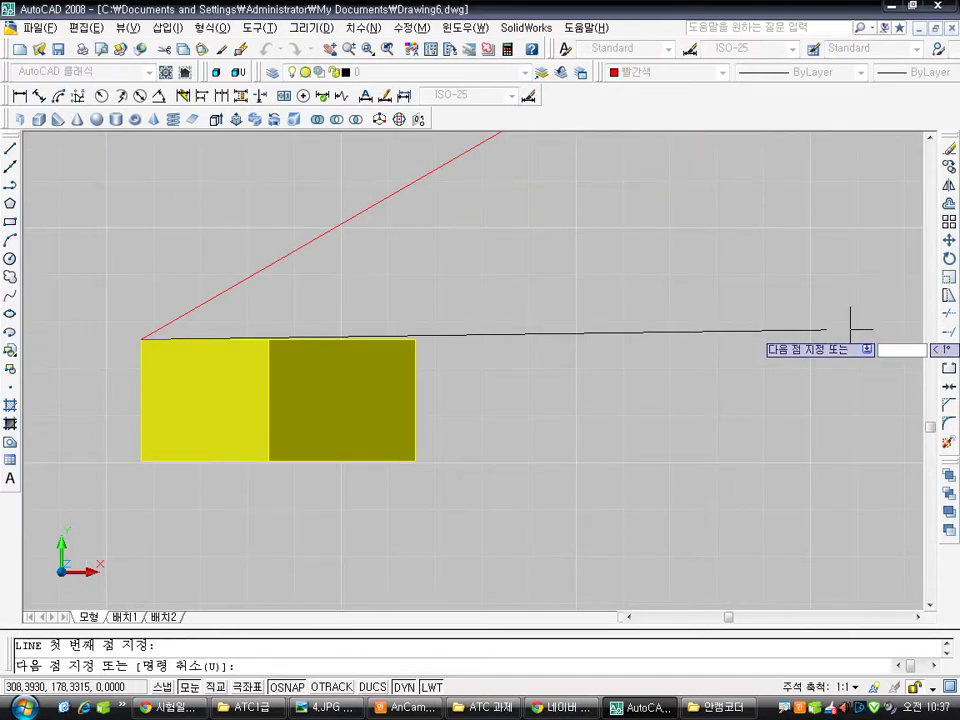
type("@1")
type("05")
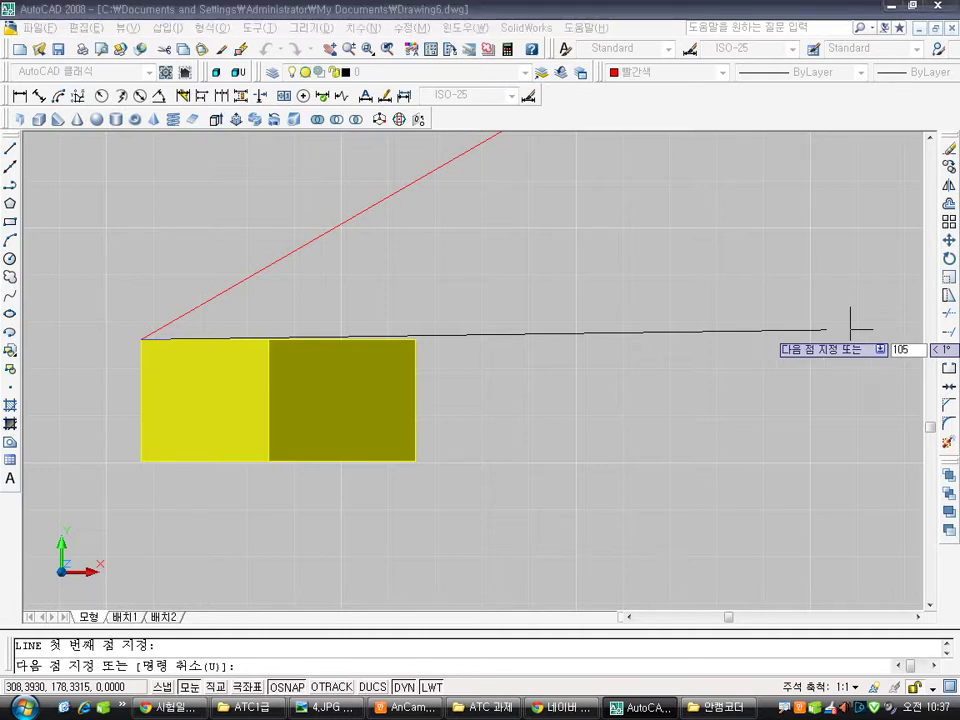
type(",0")
key("Return")
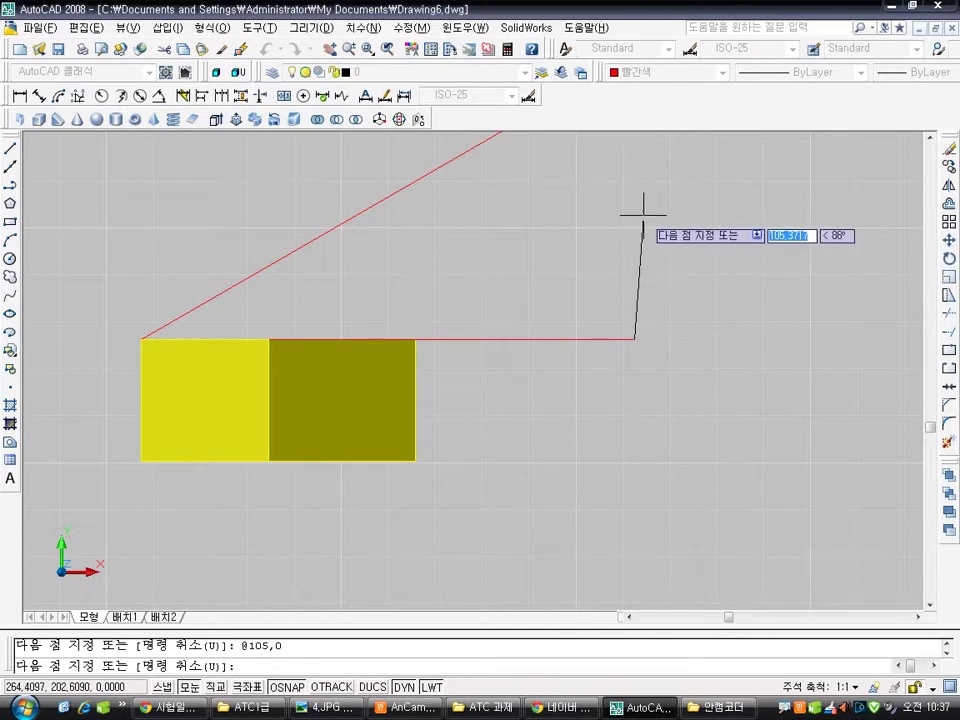
With ortho on, continue the outline 17 straight up from the 105 line's end and back left past the sloped line
key("F8")
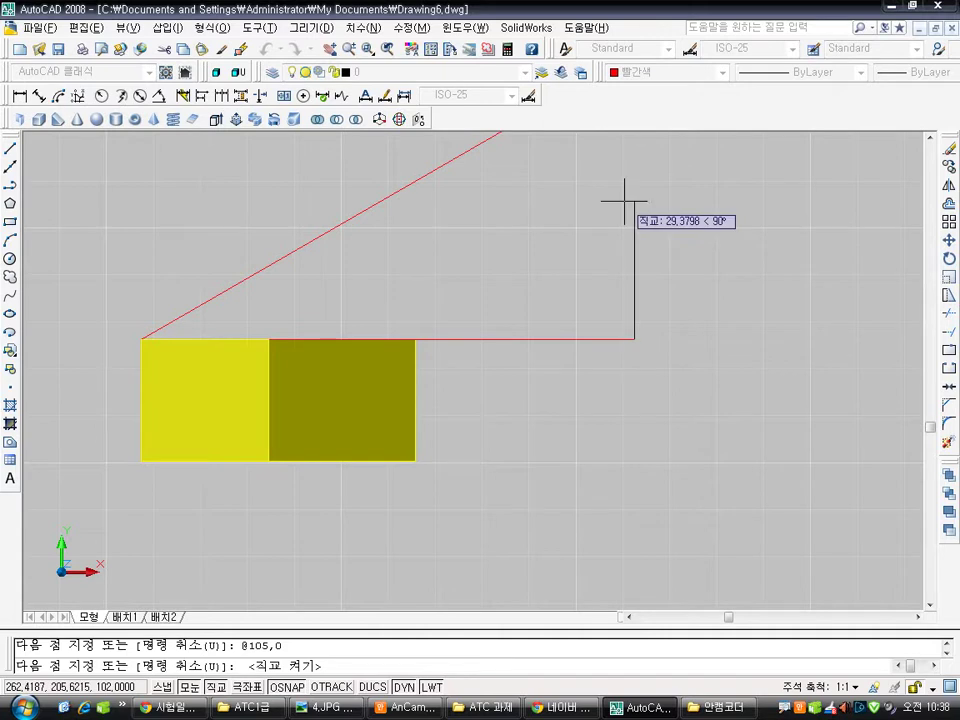
type("17")
key("Return")
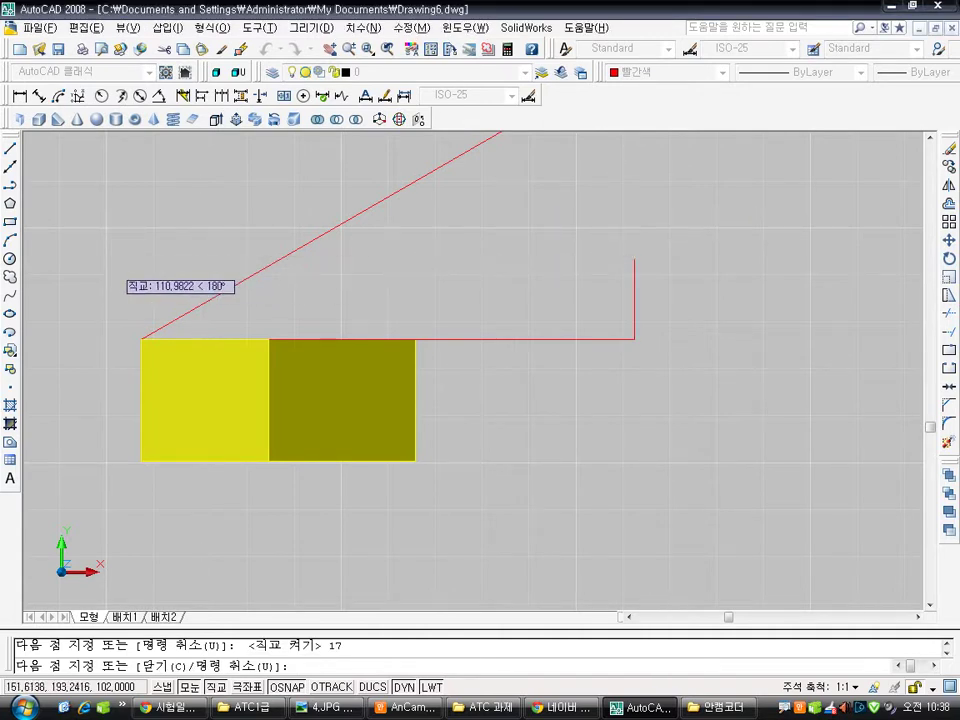
left_click(137, 259)
key("Escape")
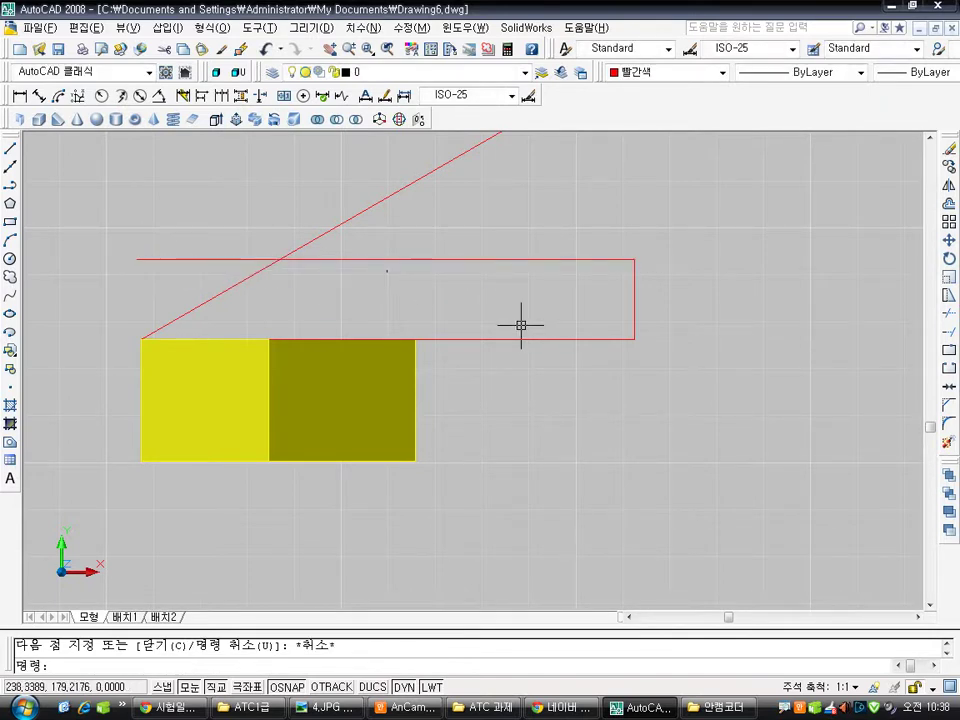
Offset the upper horizontal line 10 downward, toward the bar
type("o")
key("Return")
type("10")
key("Return")
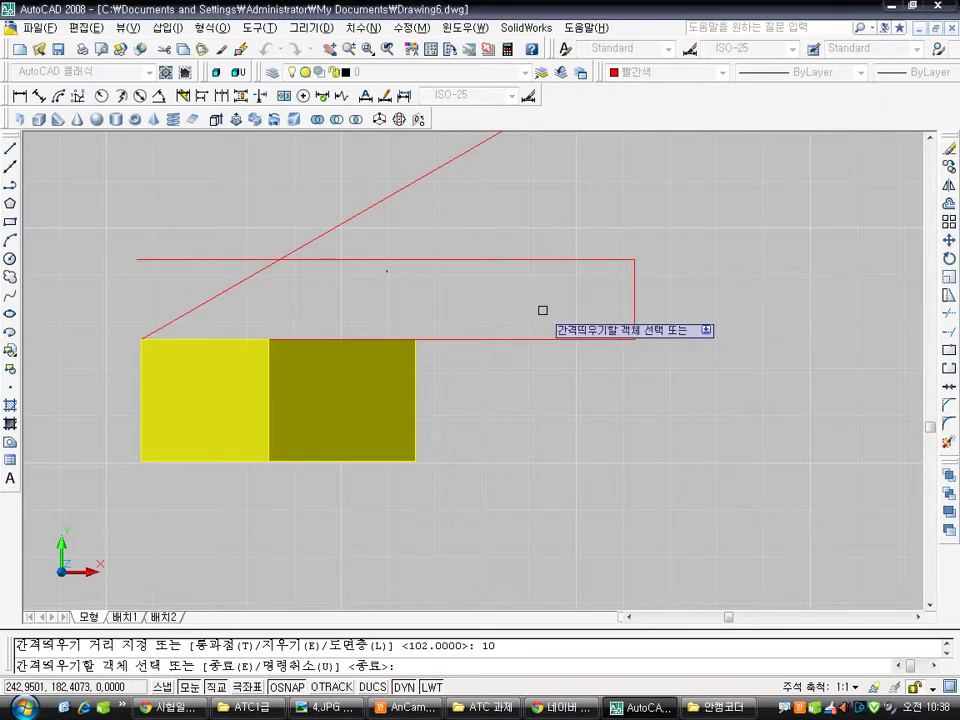
left_click(566, 261)
left_click(564, 298)
key("Escape")
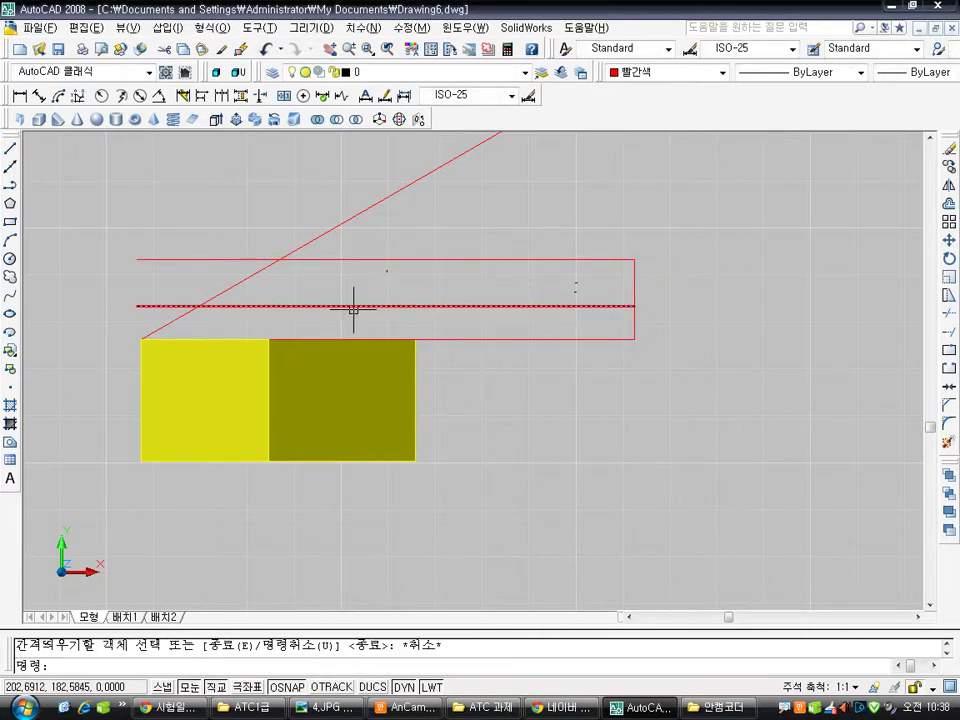
Copy the 30° sloped line from the bar's upper-left corner to the adjacent corner along the bar's top-face upper edge
scroll(353, 310, "up", 3)
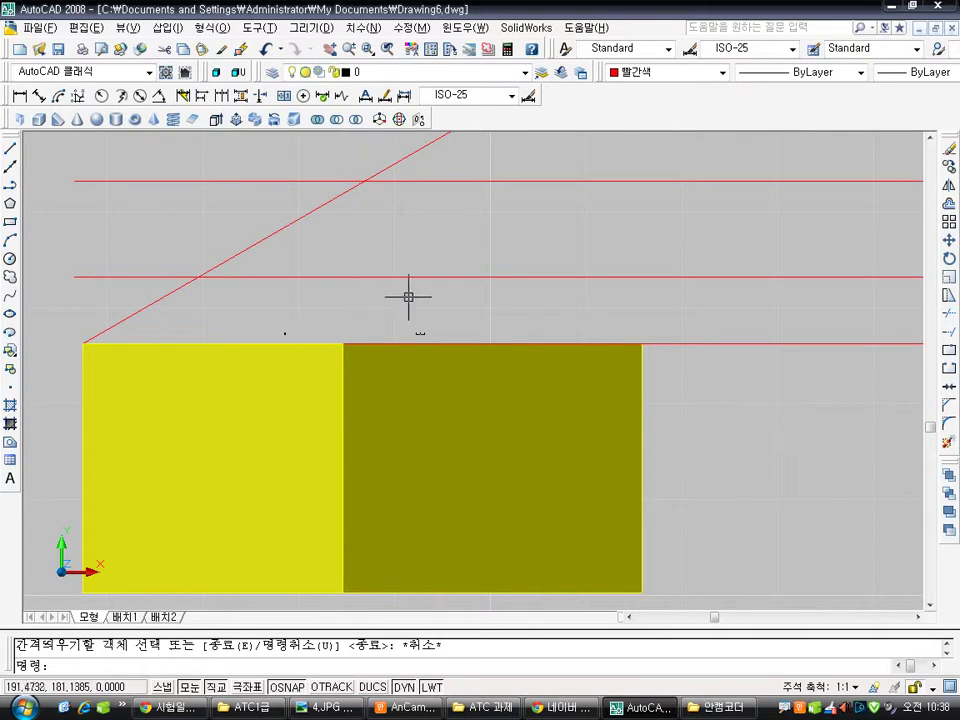
type("cp")
key("Return")
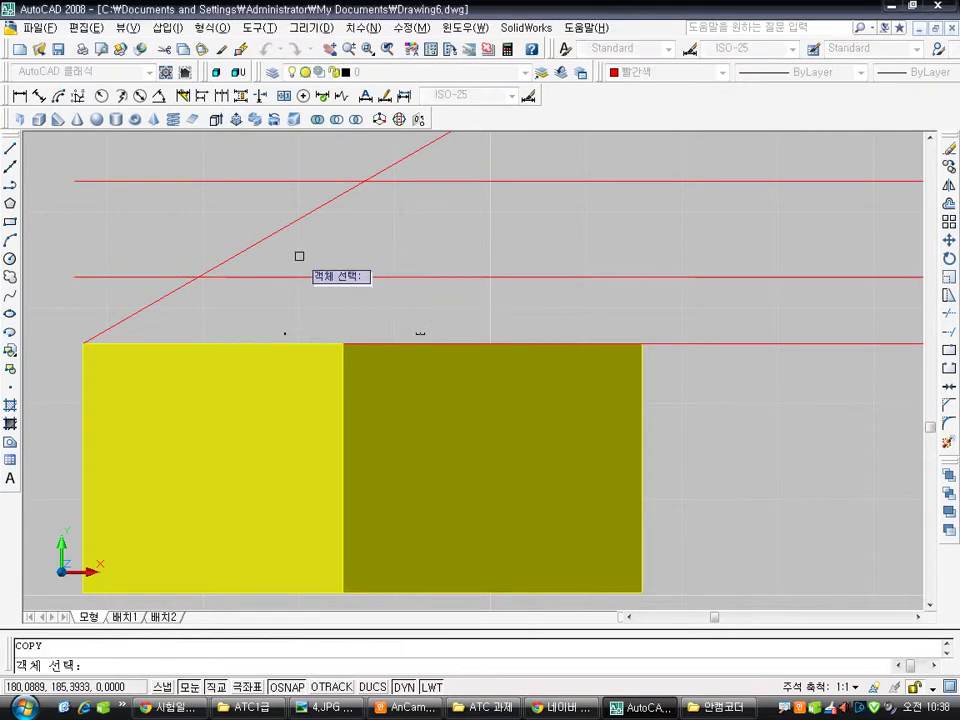
left_click(283, 227)
key("Return")
left_click(81, 343)
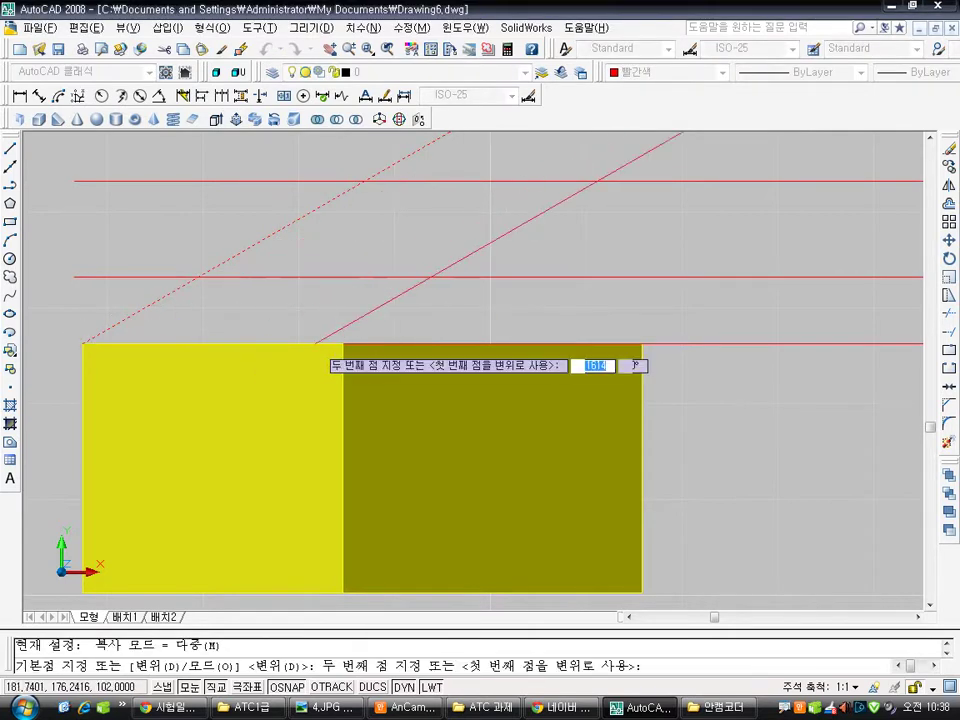
left_click(343, 343)
key("Escape")
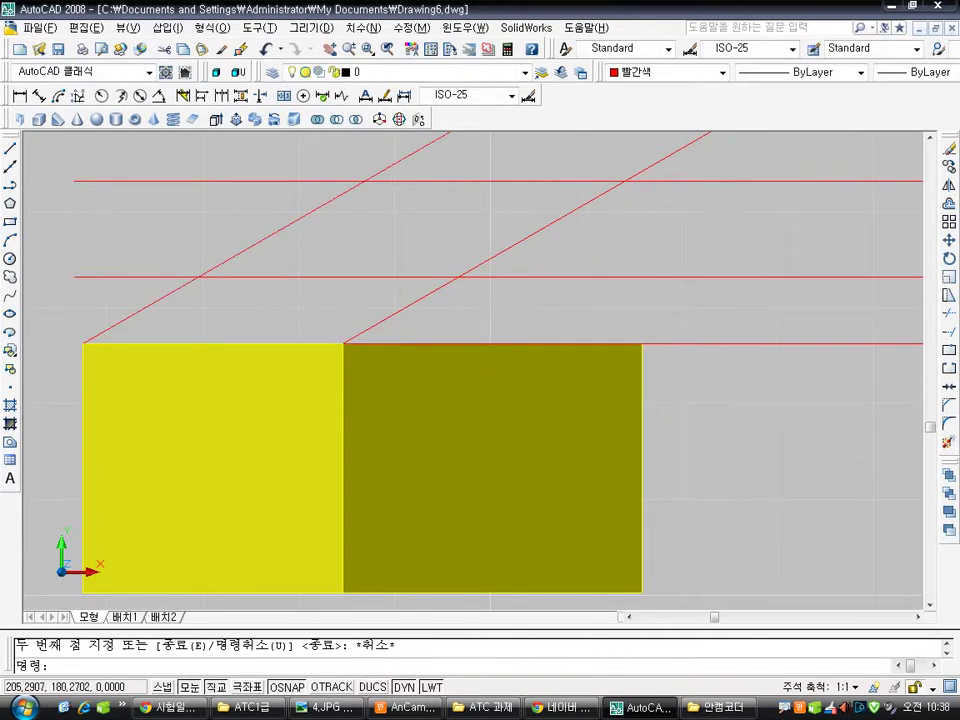
Trim all excess segments of the sloped, horizontal and vertical lines down to a single closed, bent arm outline
scroll(439, 343, "down", 4)
type("tr")
key("Return")
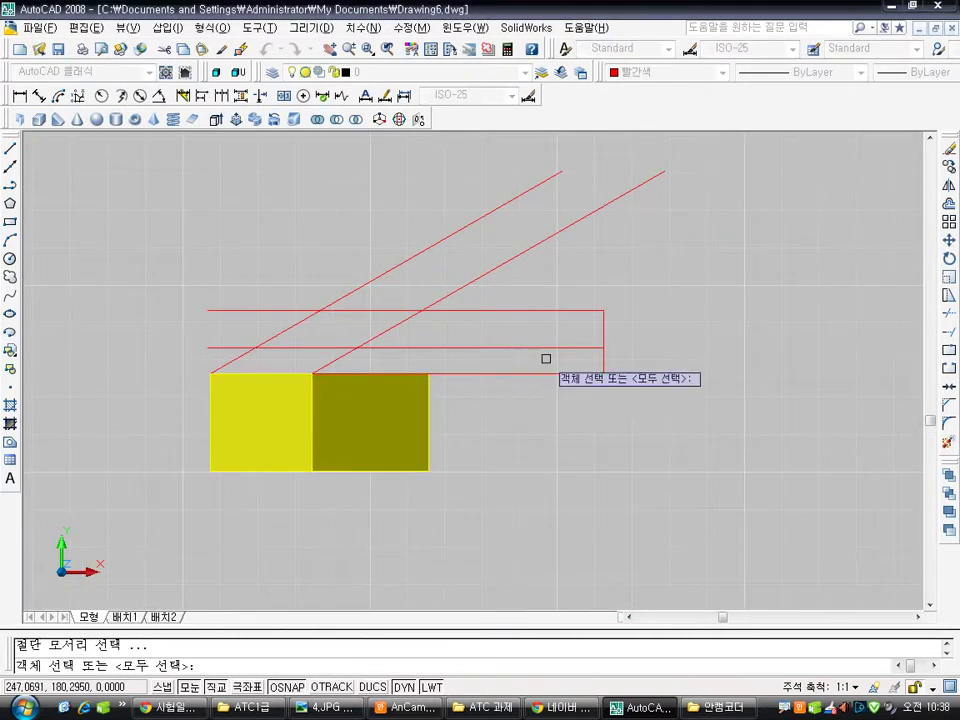
key("Return")
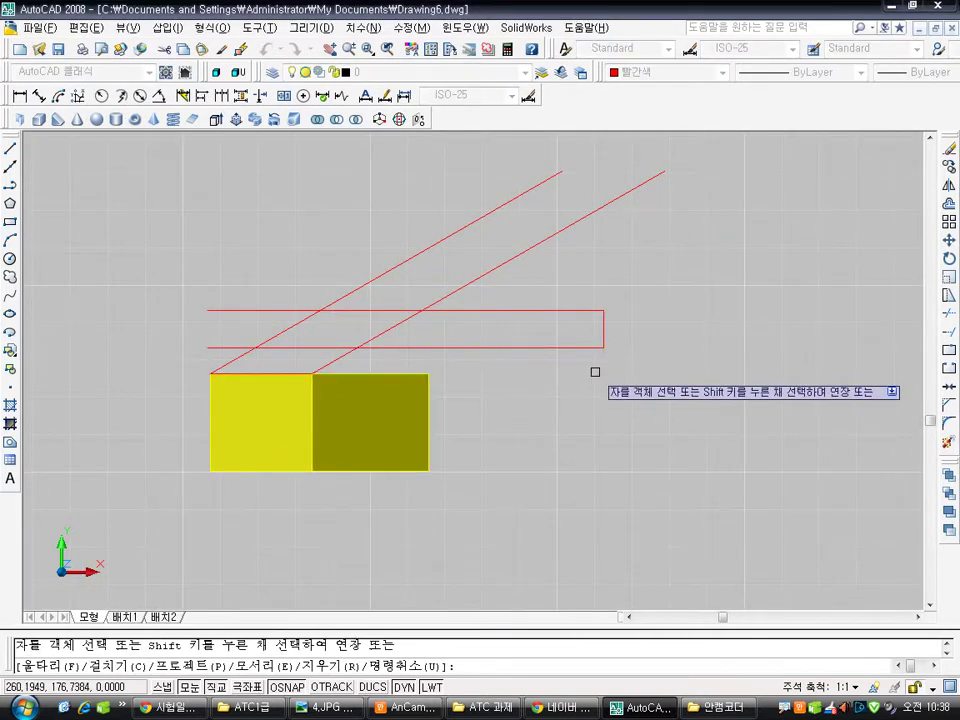
left_click(465, 288)
left_click(388, 272)
left_click(399, 324)
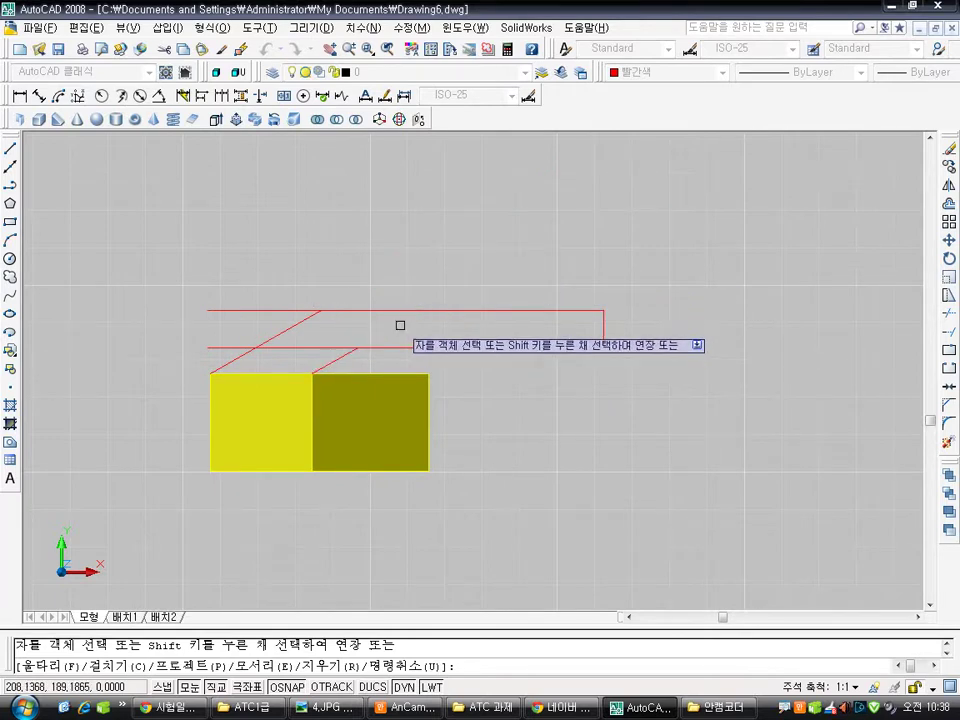
left_click(281, 310)
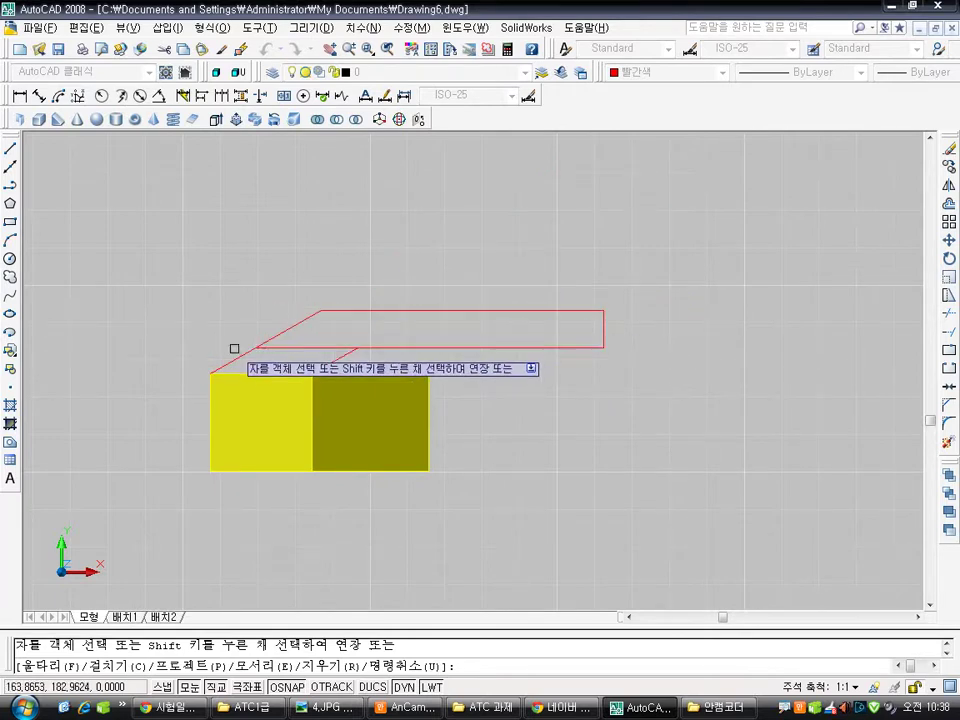
left_click(325, 347)
key("Escape")
scroll(317, 363, "up", 2)
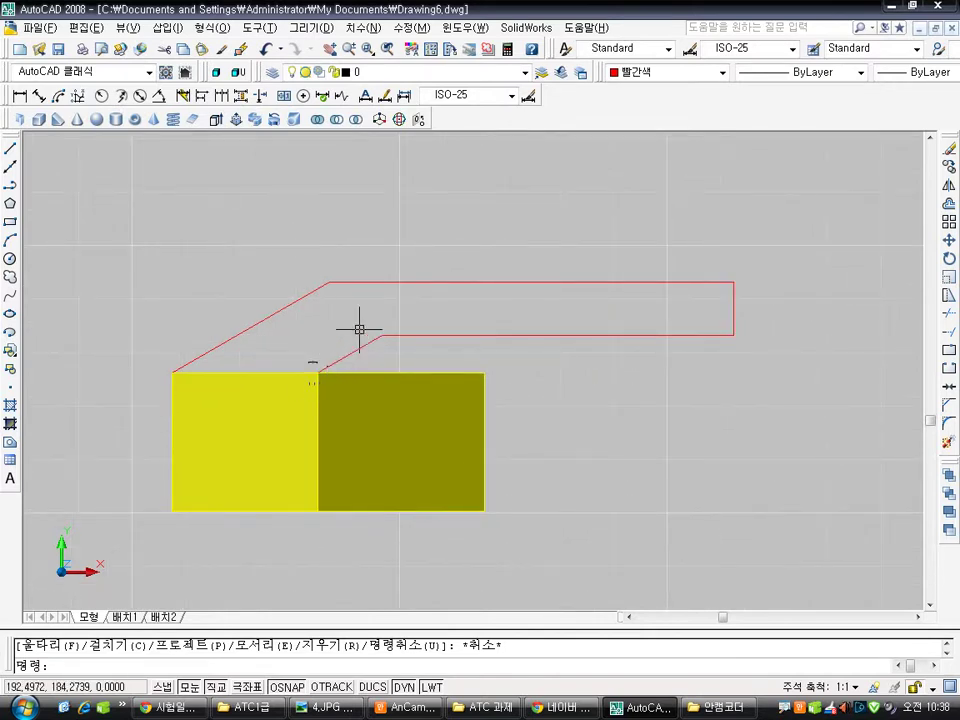
Convert the line on the bar's edge to a polyline and join the arm outline's other five lines to it
key("Escape")
type("p")
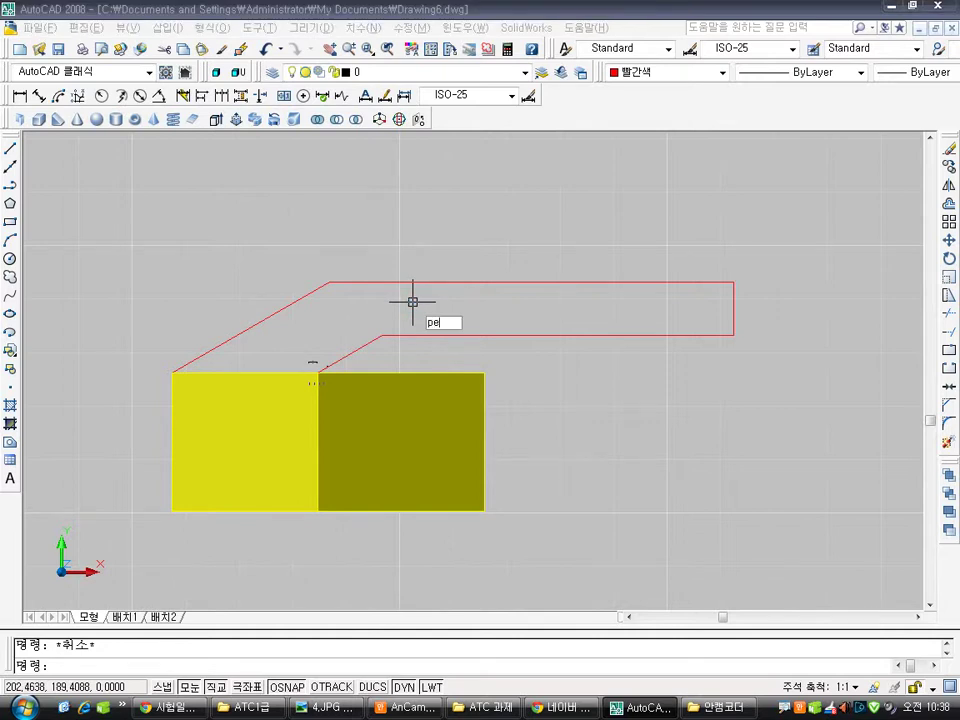
type("e")
key("Return")
left_click(298, 371)
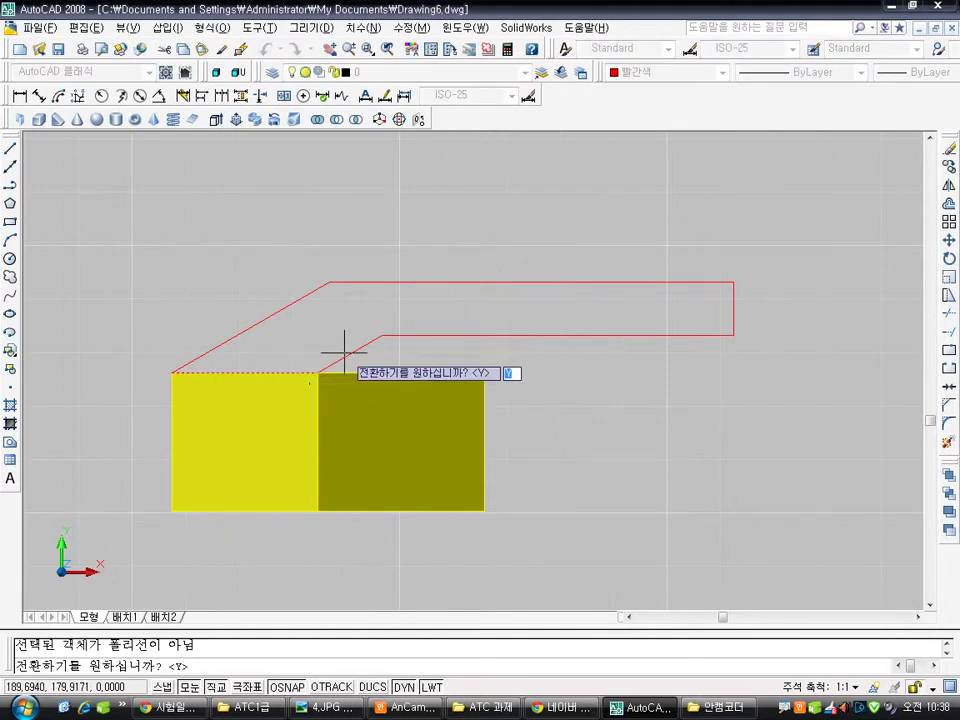
key("Return")
left_click(418, 405)
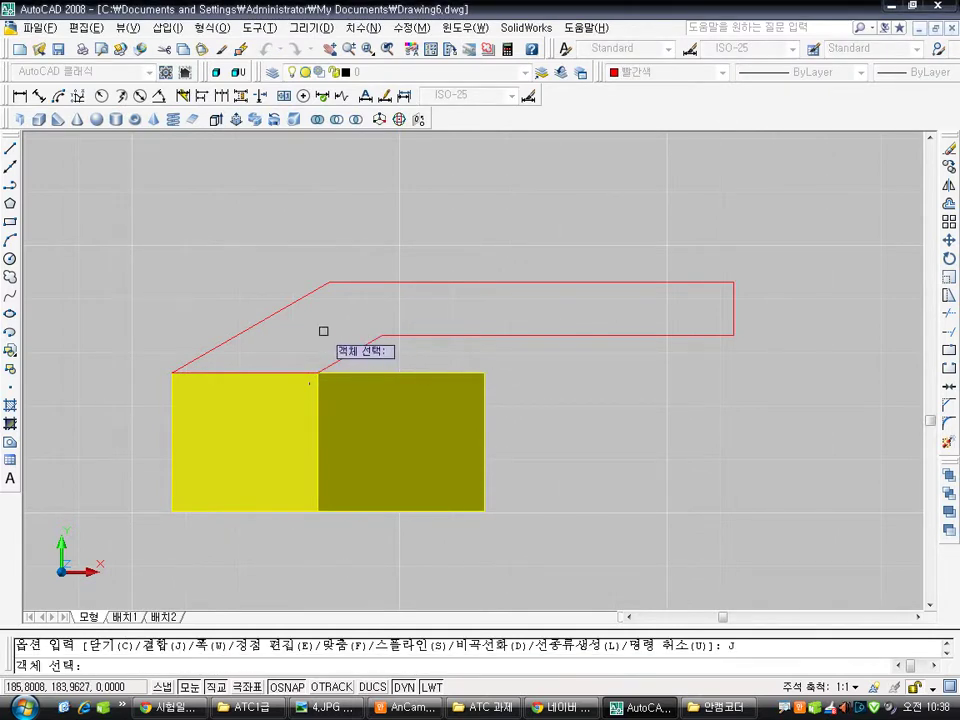
left_click(348, 352)
left_click(422, 336)
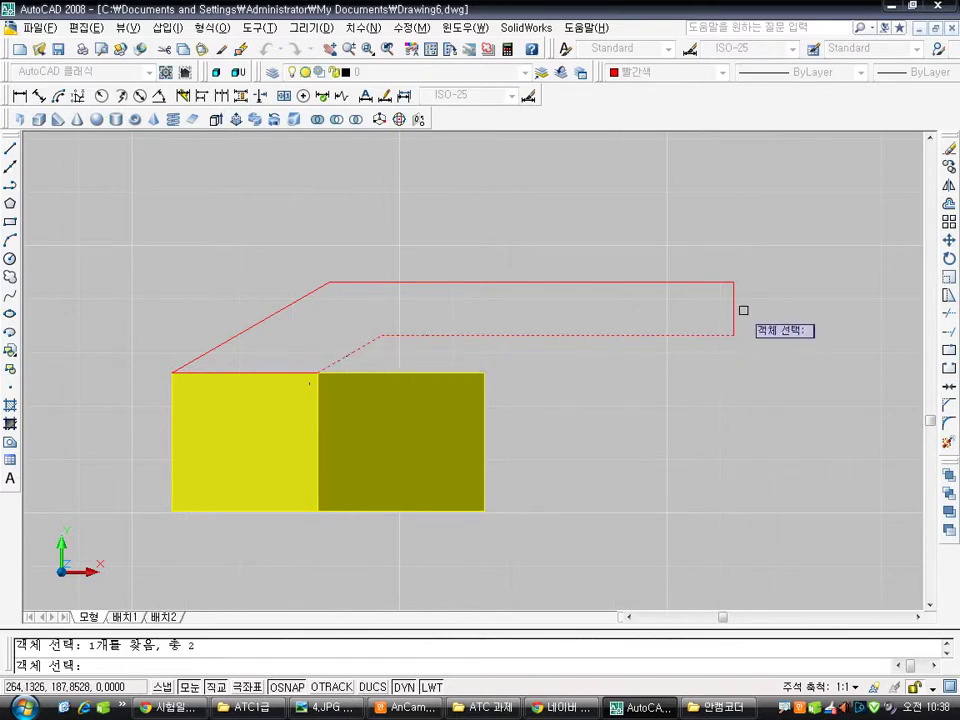
left_click(734, 310)
left_click(657, 282)
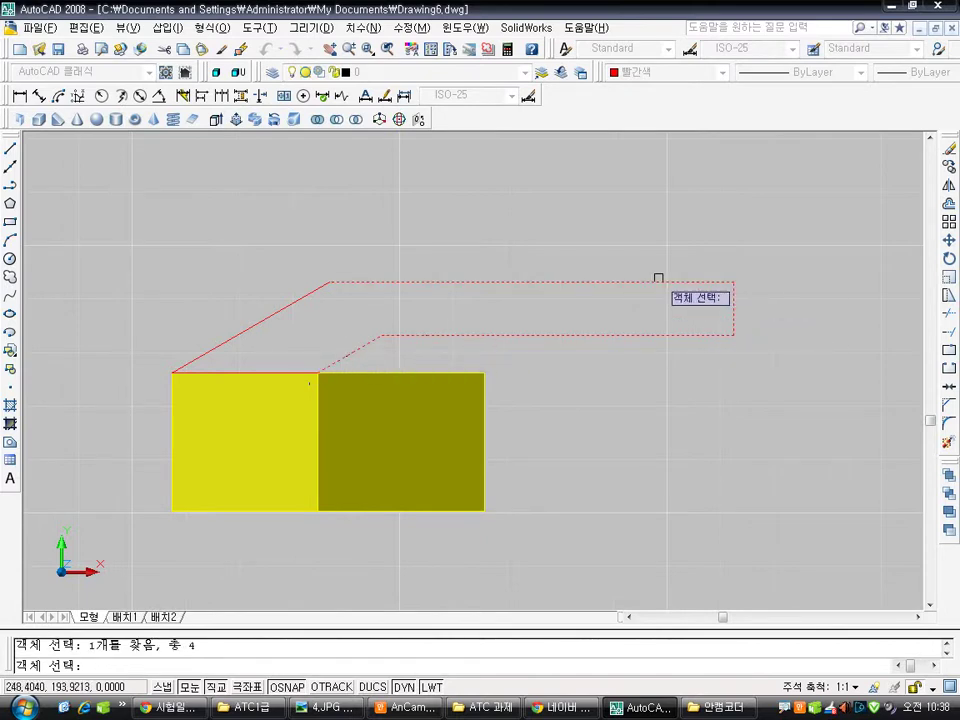
left_click(282, 307)
key("Return")
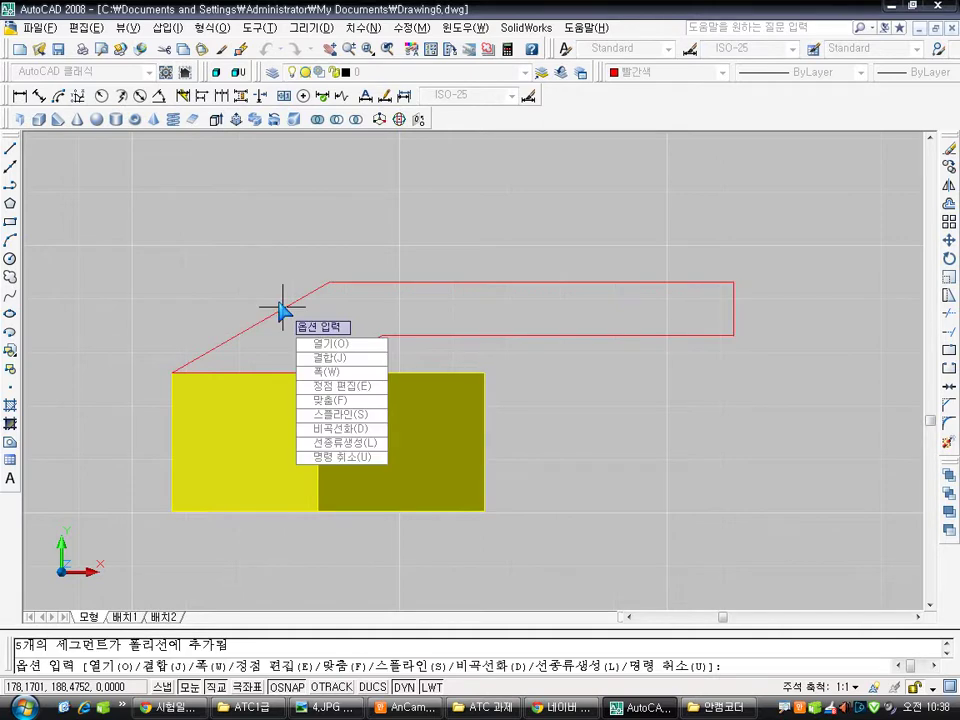
key("Return")
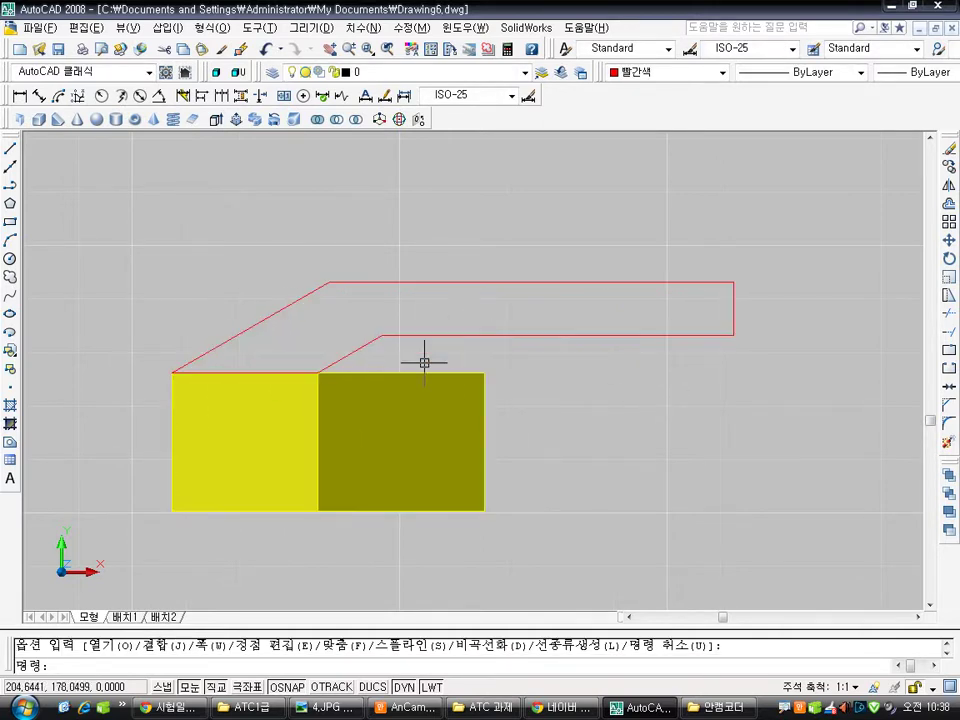
Switch to 4.JPG in the picture viewer, examine the arm's shape and height in the views, and return to AutoCAD
middle_click_drag(424, 360, 344, 250, "shift")
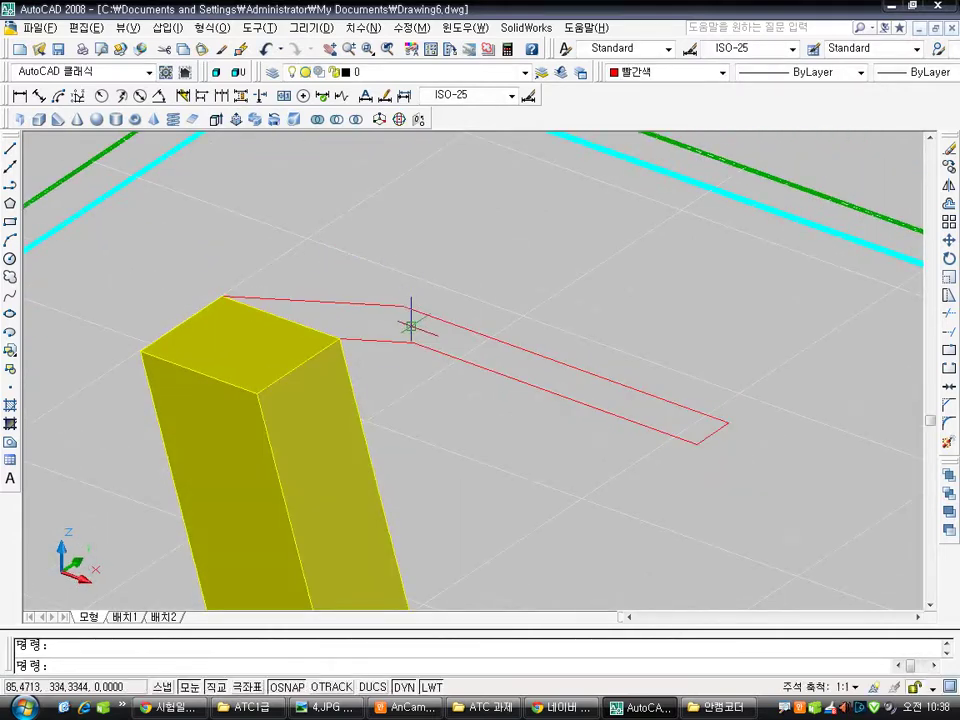
scroll(407, 326, "down", 4)
left_click(330, 708)
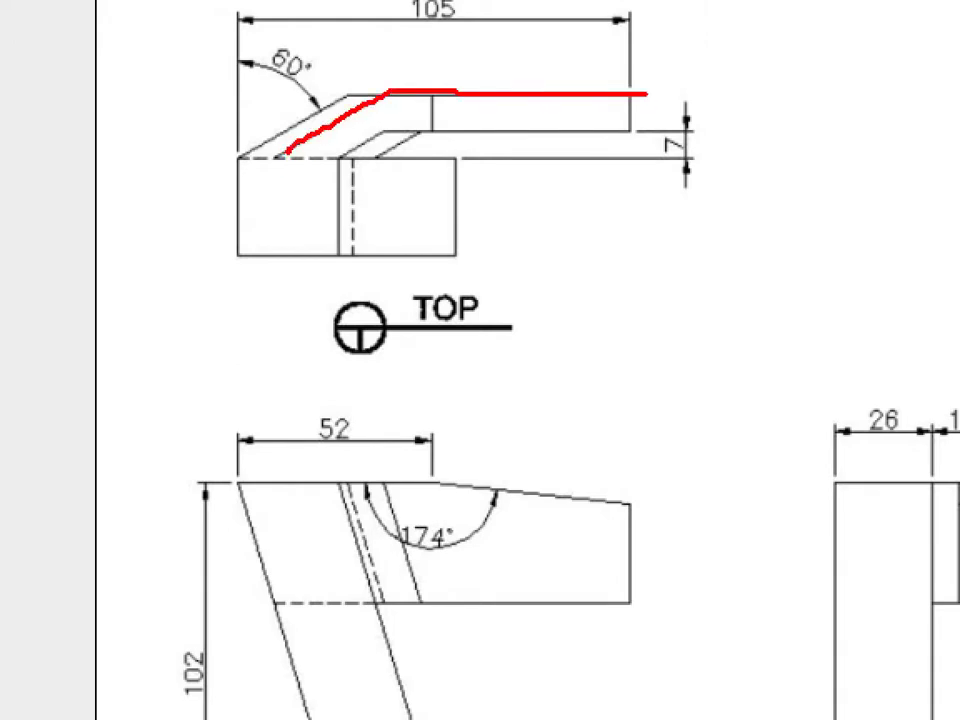
left_click_drag(637, 146, 401, 141)
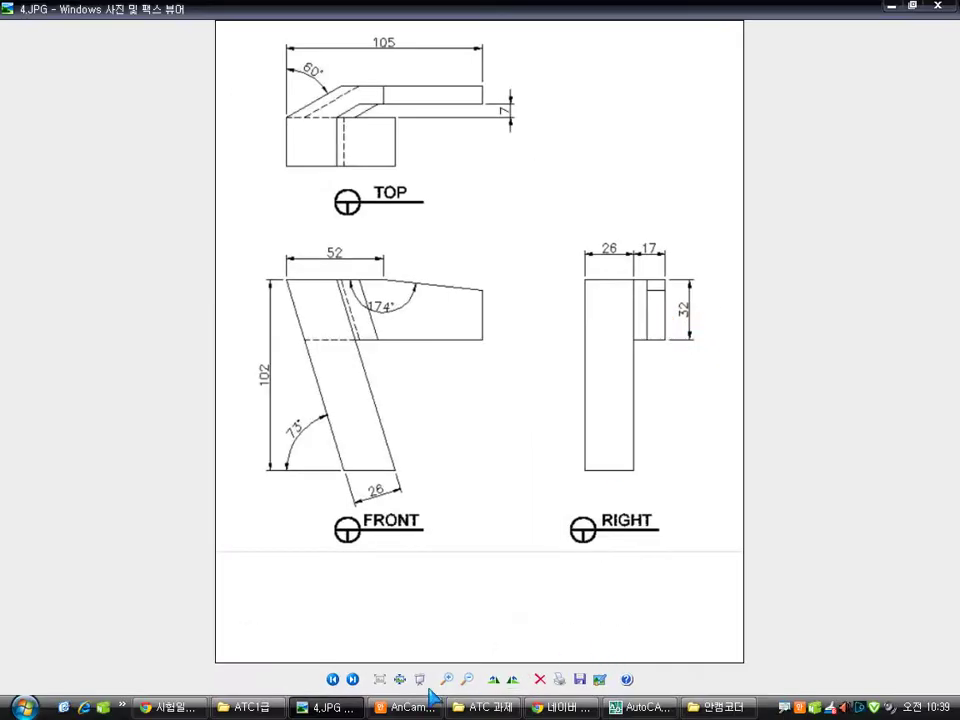
left_click(640, 707)
Try copying the arm outline from its outer end corner to the relative point @0,0,32, and undo the copy
scroll(440, 390, "up", 3)
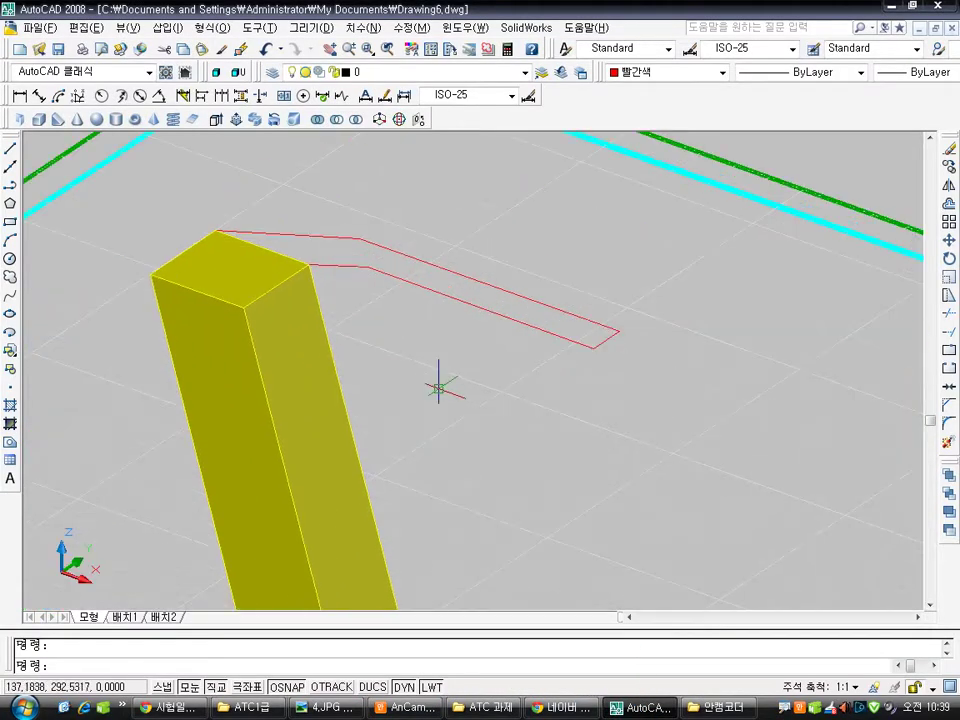
type("m")
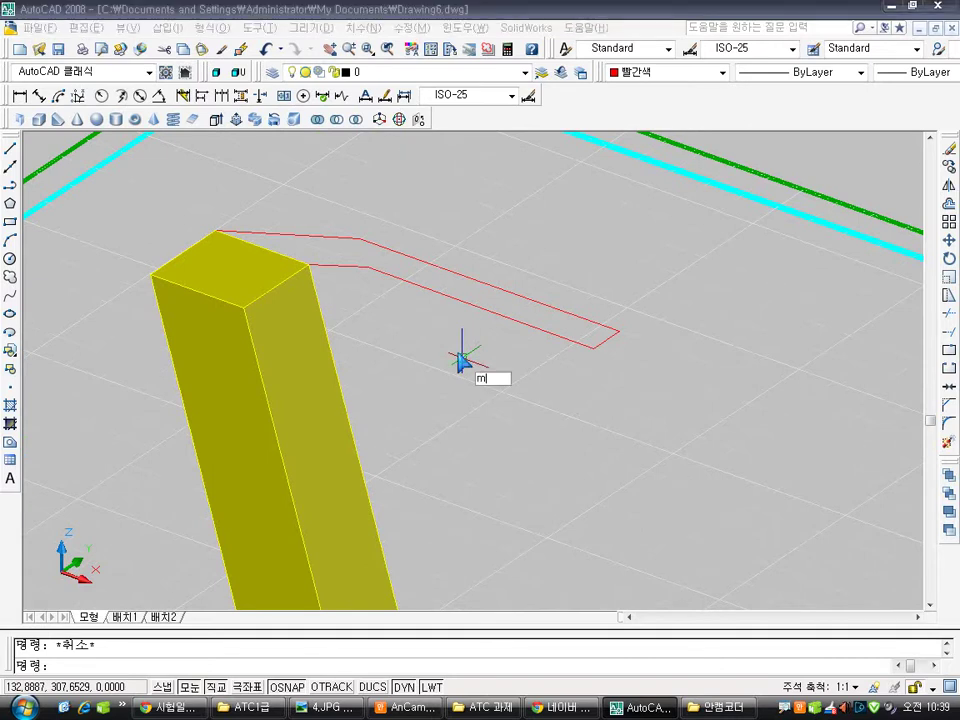
key("Escape")
type("cp")
key("Return")
left_click(514, 321)
key("Return")
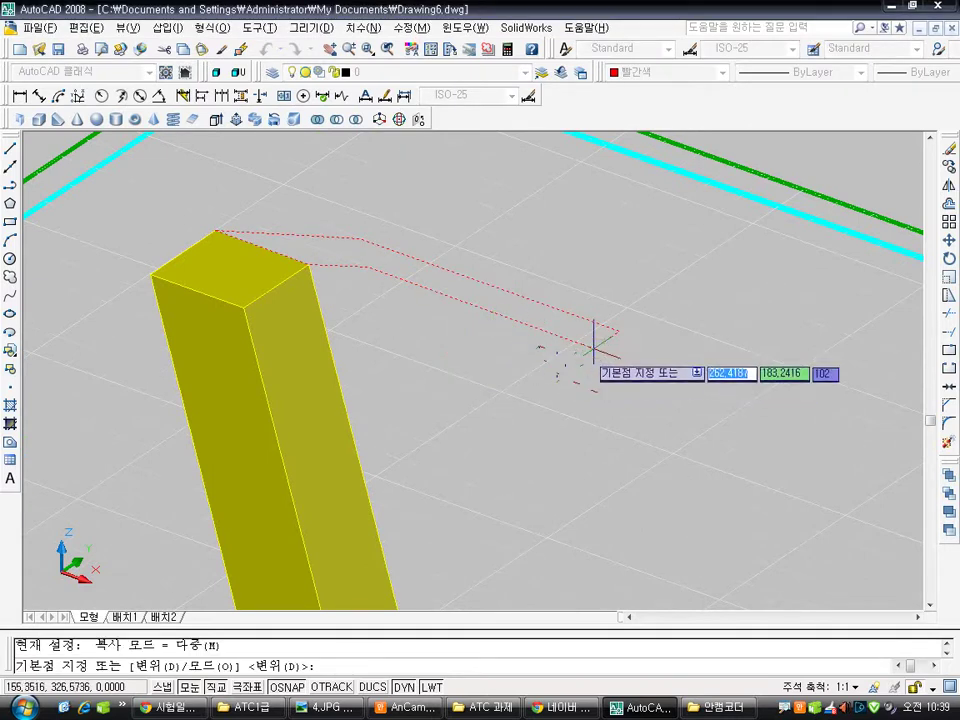
left_click(594, 348)
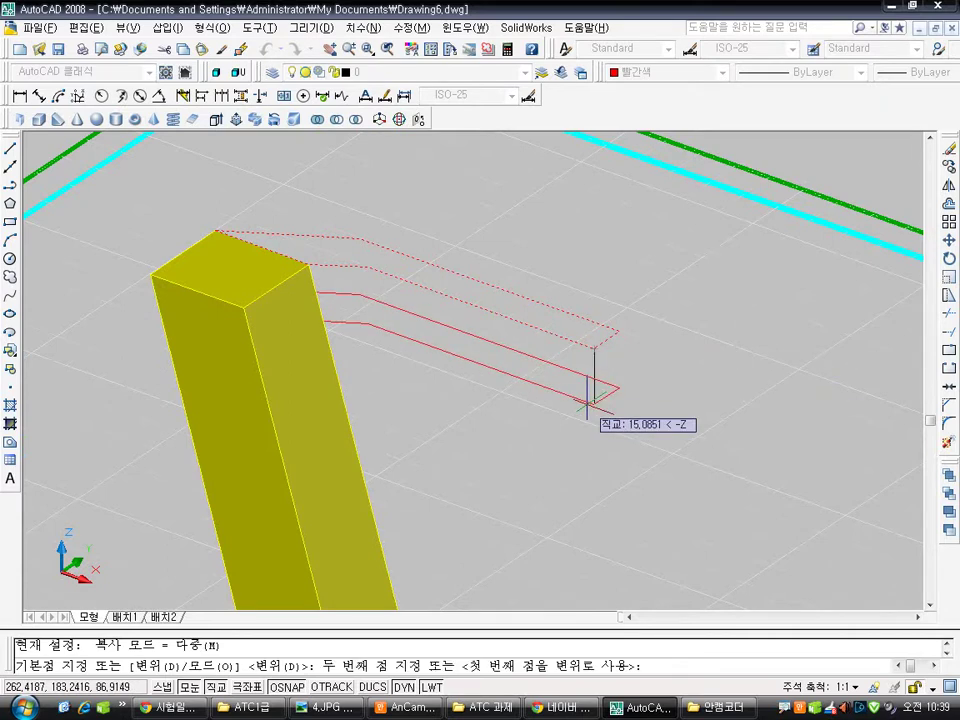
type("@0,0,32")
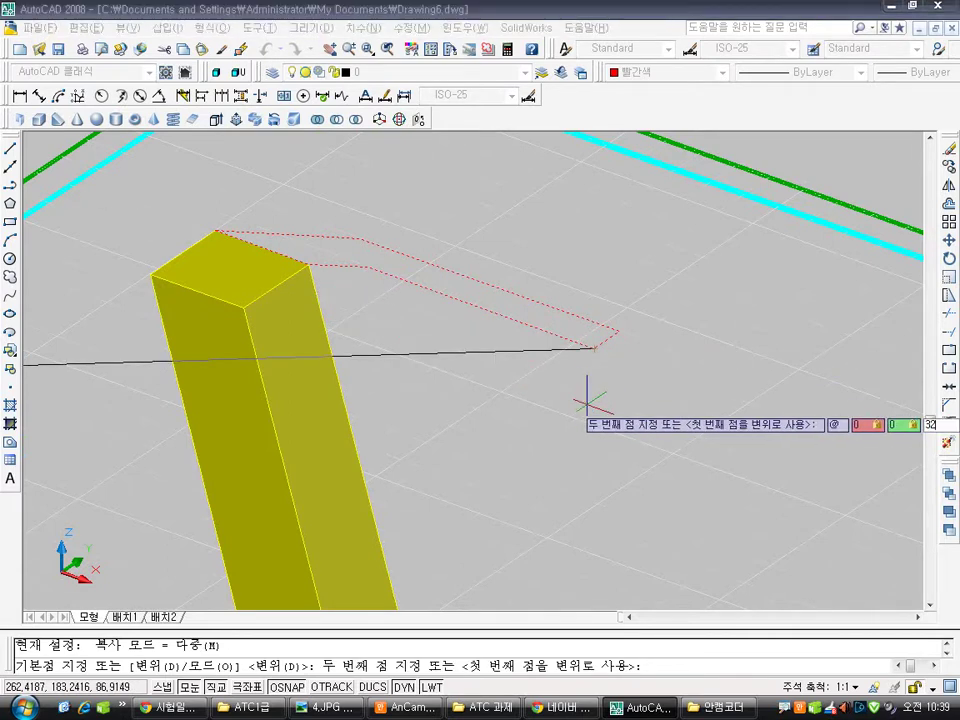
key("Return")
key("Escape")
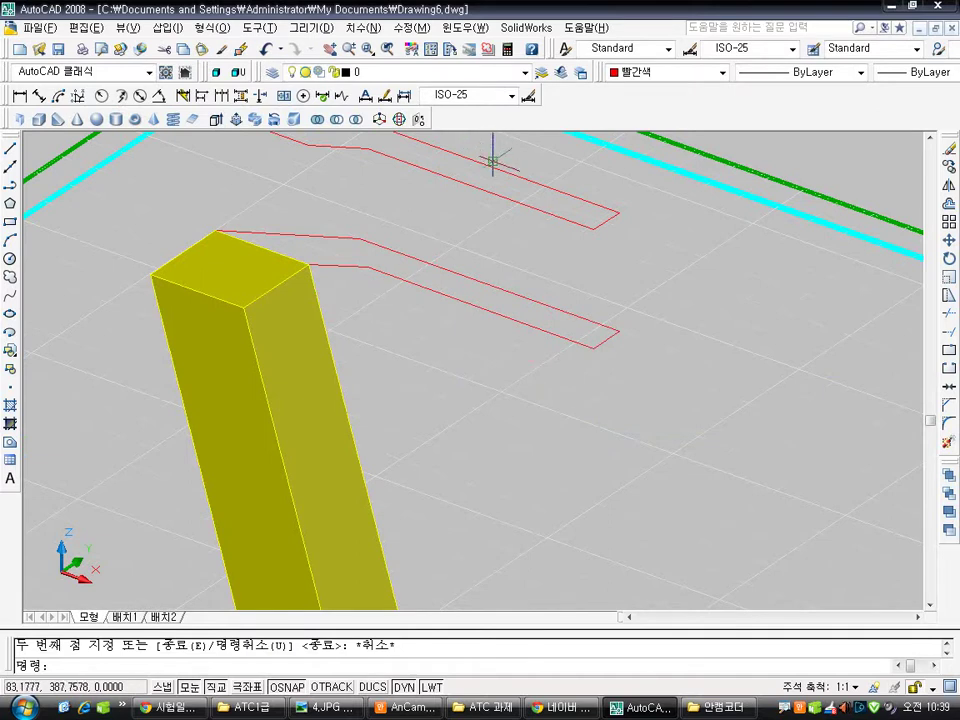
key("ctrl+z")
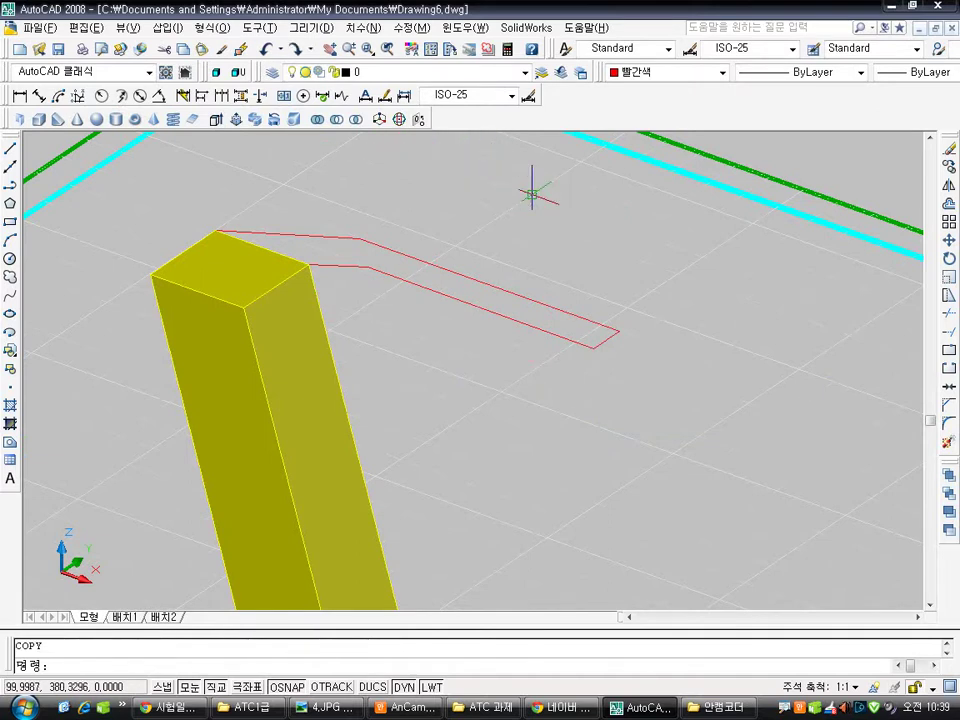
Copy the arm outline from its outer end corner to the relative point @0,0,-32
type("co")
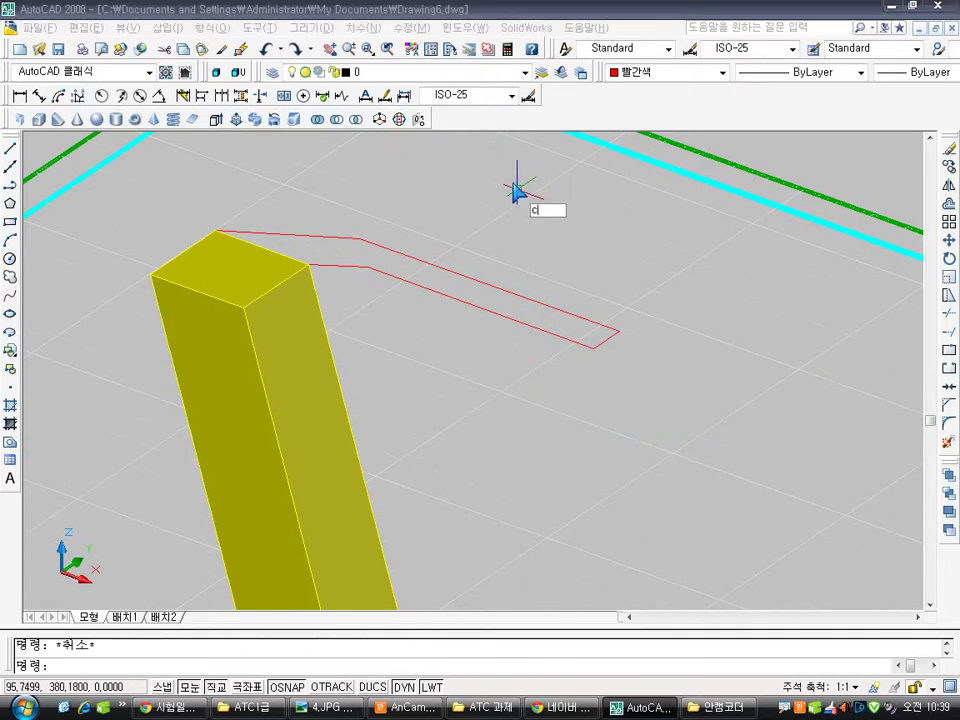
key("Return")
left_click(555, 334)
key("Return")
left_click(593, 350)
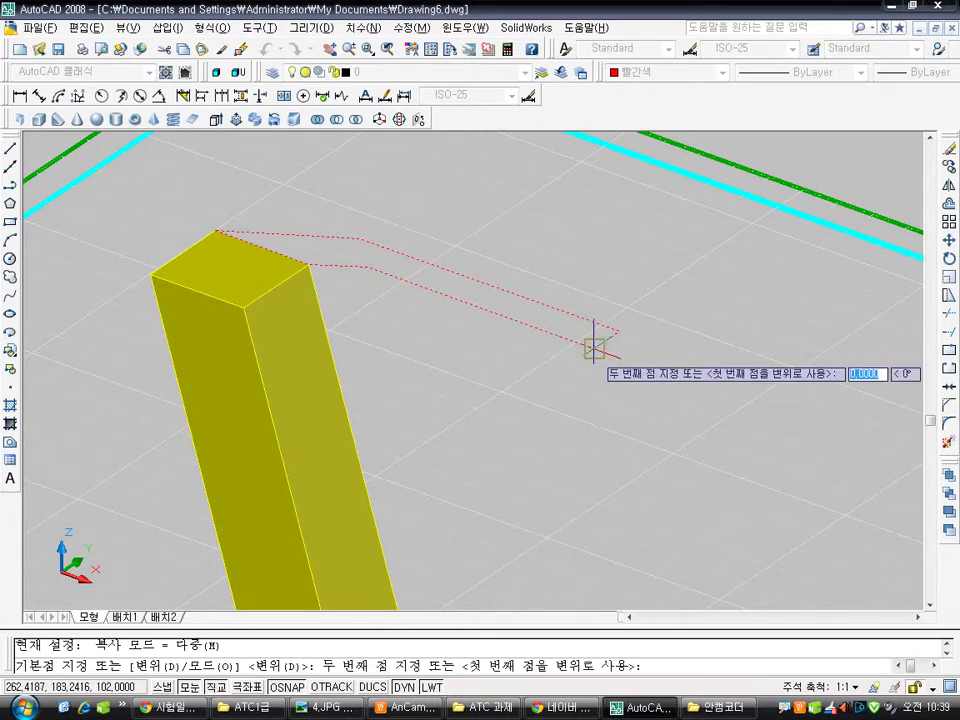
type("@0,0,-32")
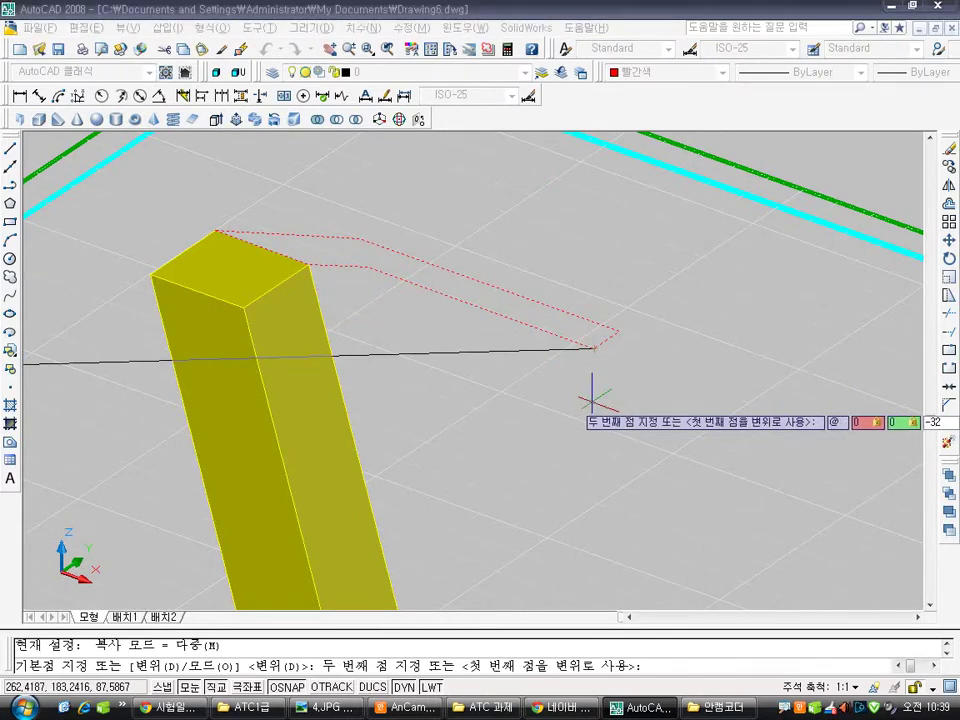
key("Return")
key("Escape")
key("Escape")
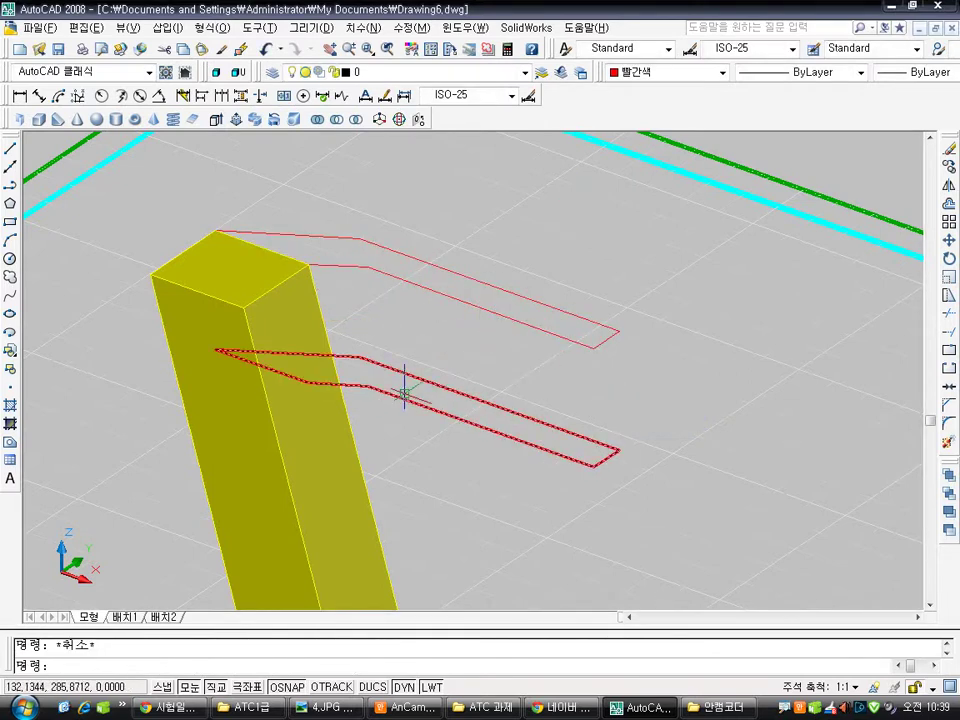
middle_click_drag(404, 393, 787, 401, "shift")
scroll(550, 412, "down", 2)
scroll(528, 417, "up", 3)
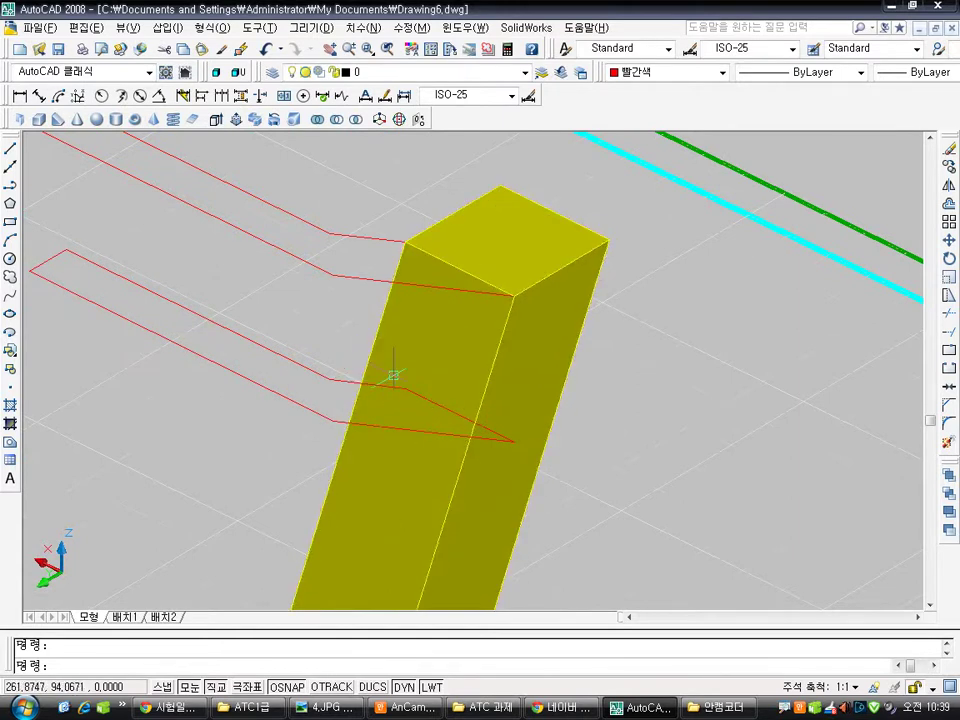
key("Escape")
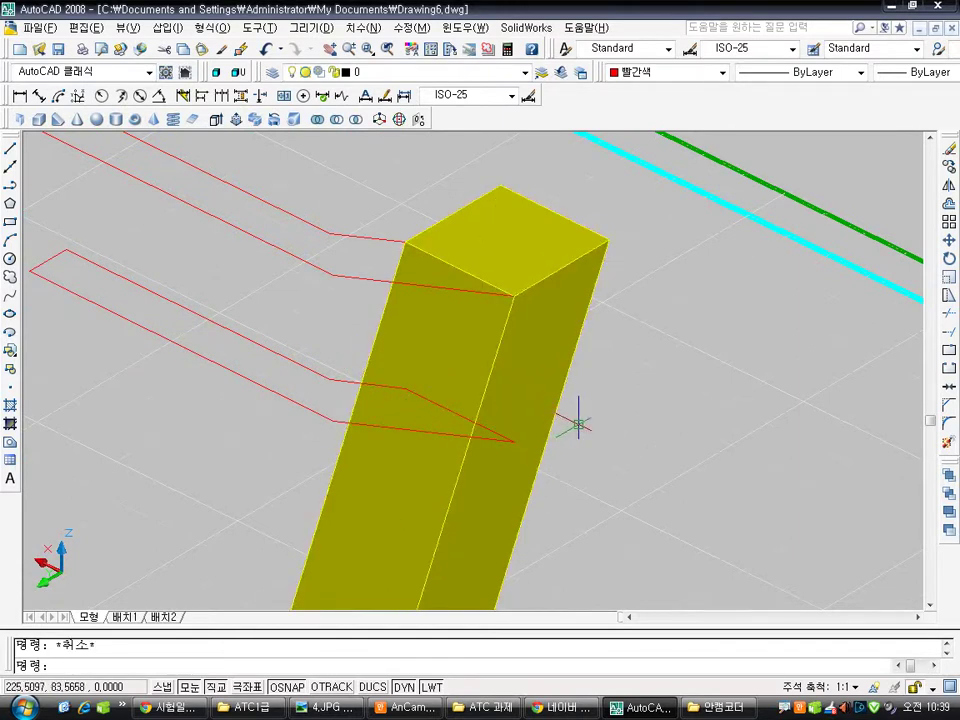
type("m")
key("Return")
left_click(513, 441)
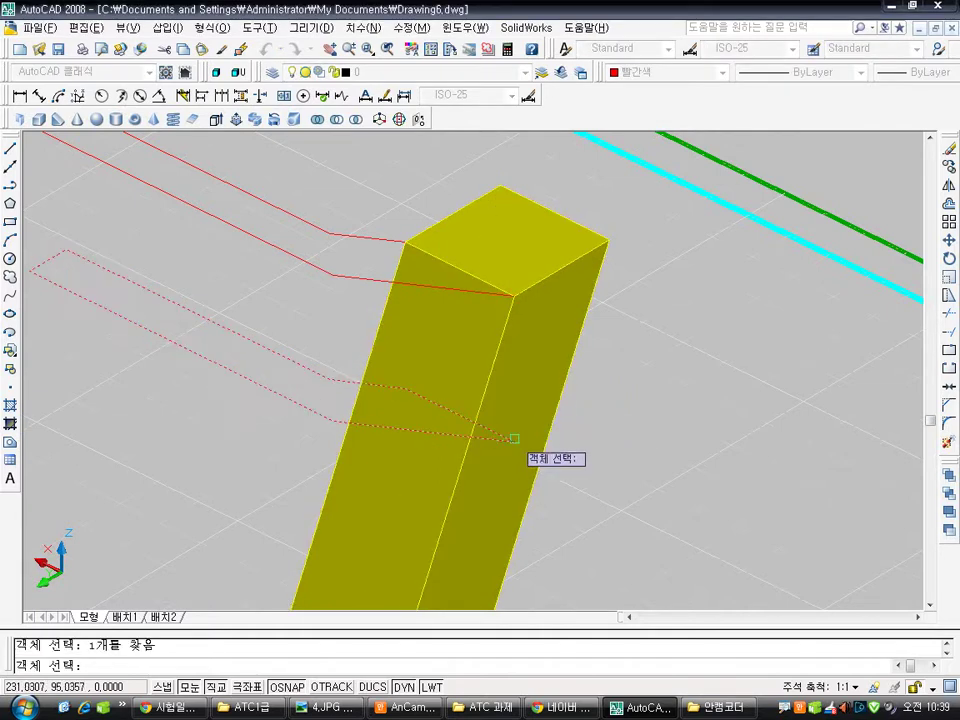
key("Return")
left_click(513, 441)
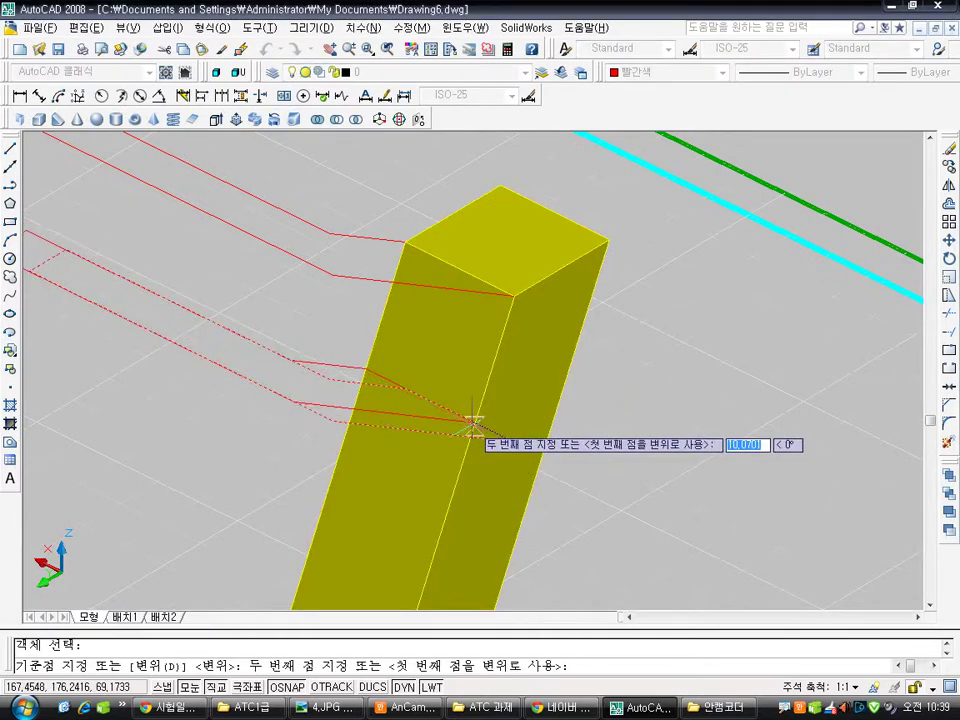
scroll(473, 424, "up", 3)
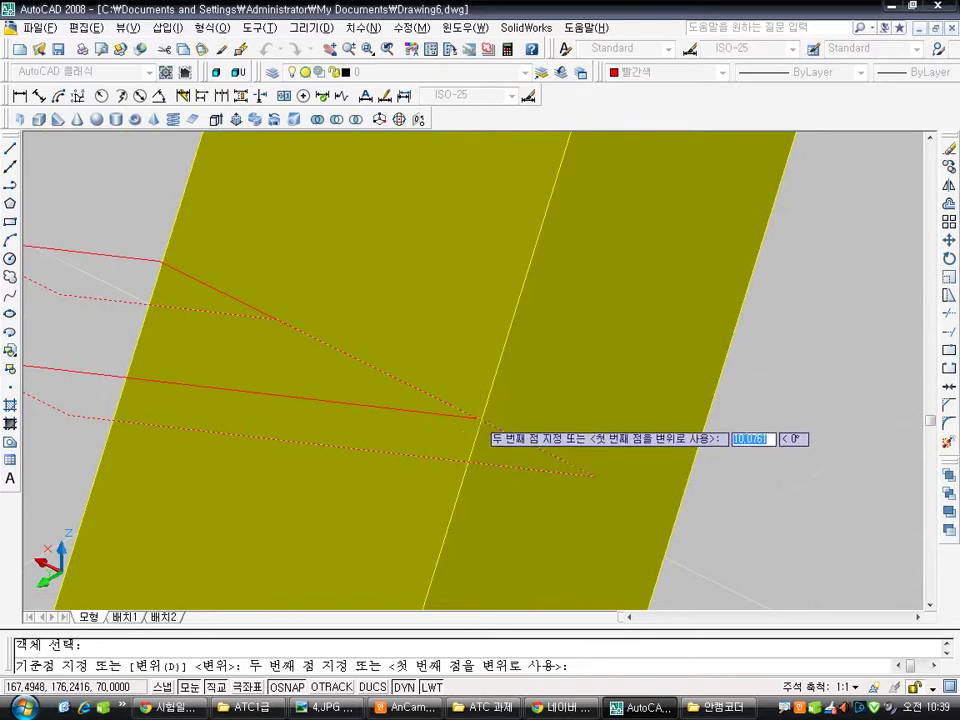
key("Escape")
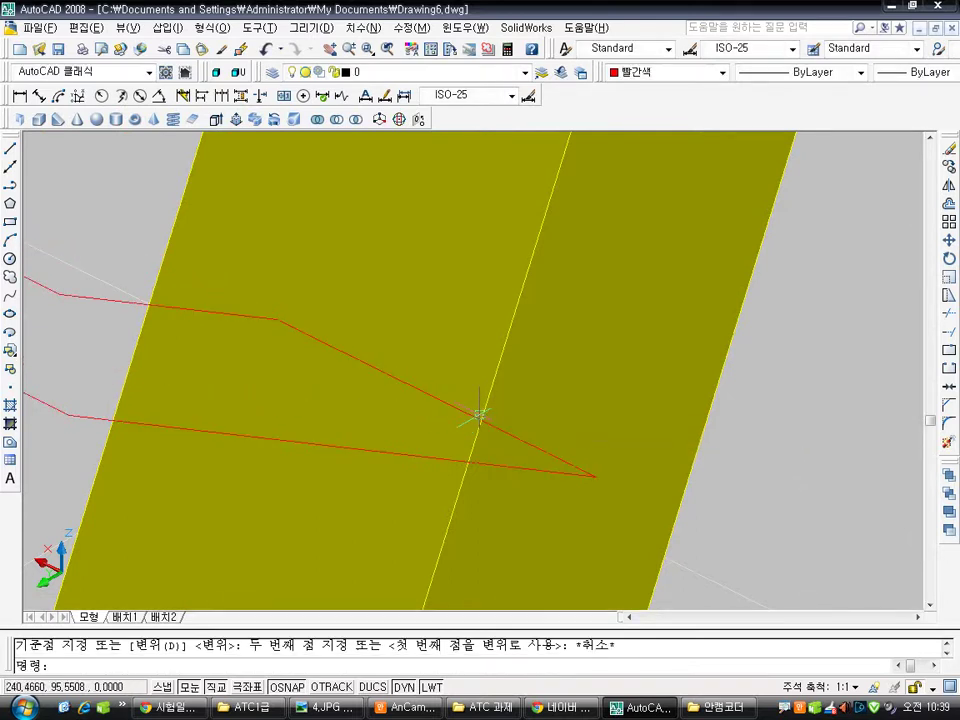
Switch to 4.JPG in the picture viewer, examine how the arm meets the slanted bar, and return to AutoCAD
middle_click_drag(560, 420, 491, 446, "shift")
scroll(530, 443, "down", 6)
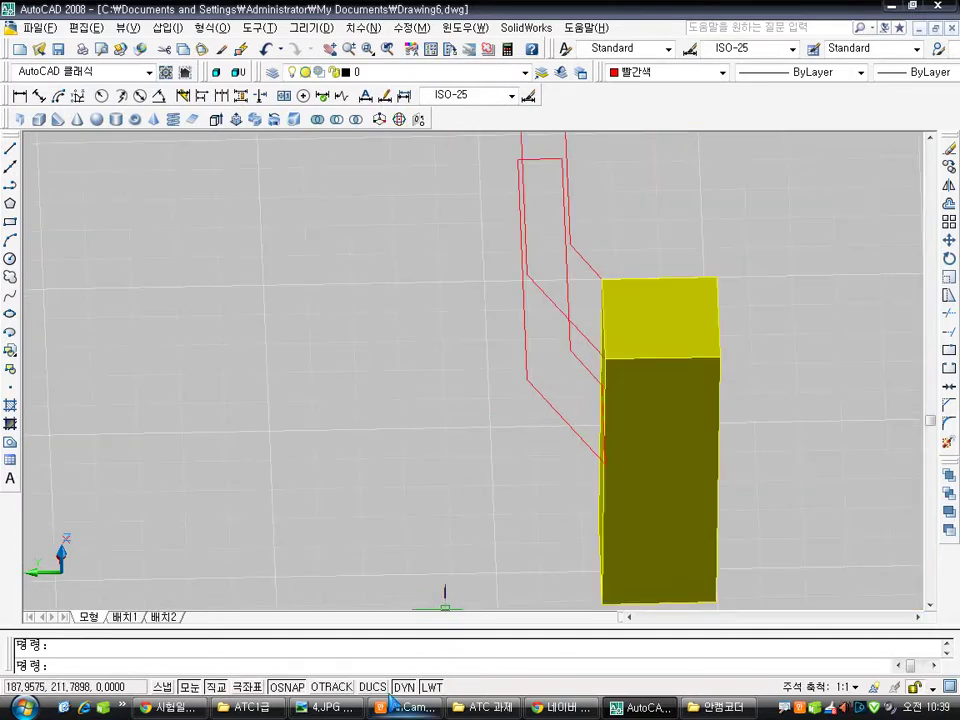
left_click(325, 707)
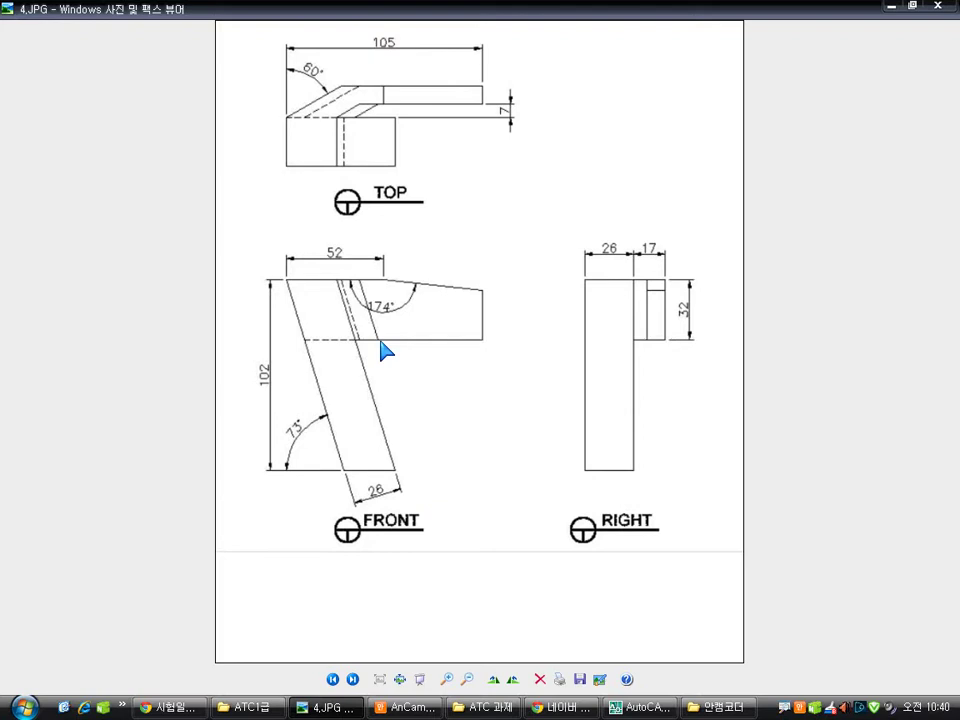
left_click(563, 707)
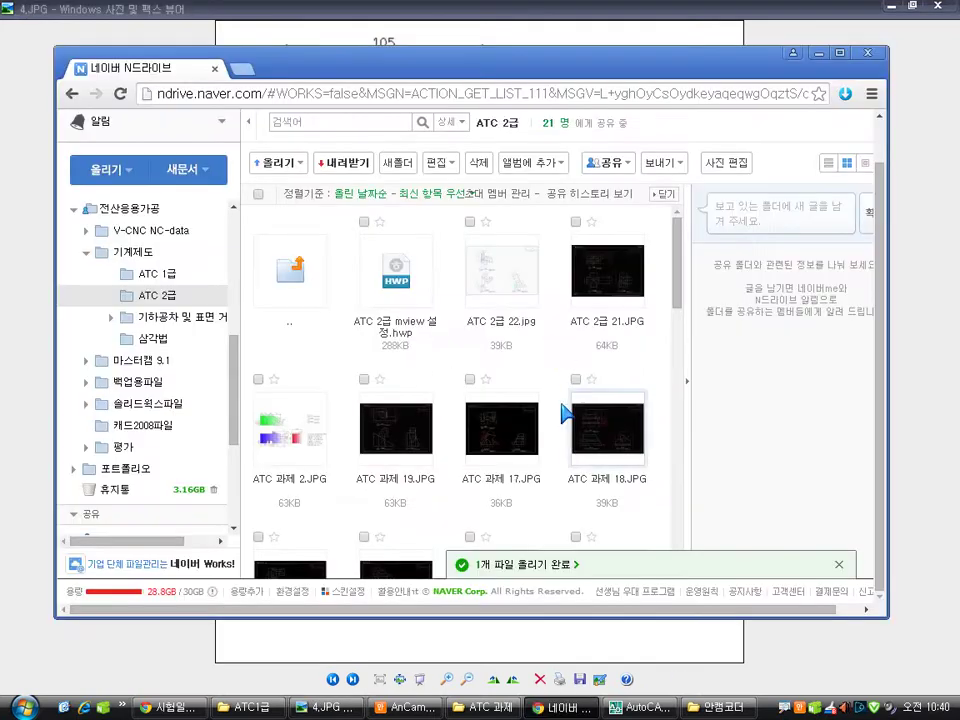
left_click(640, 707)
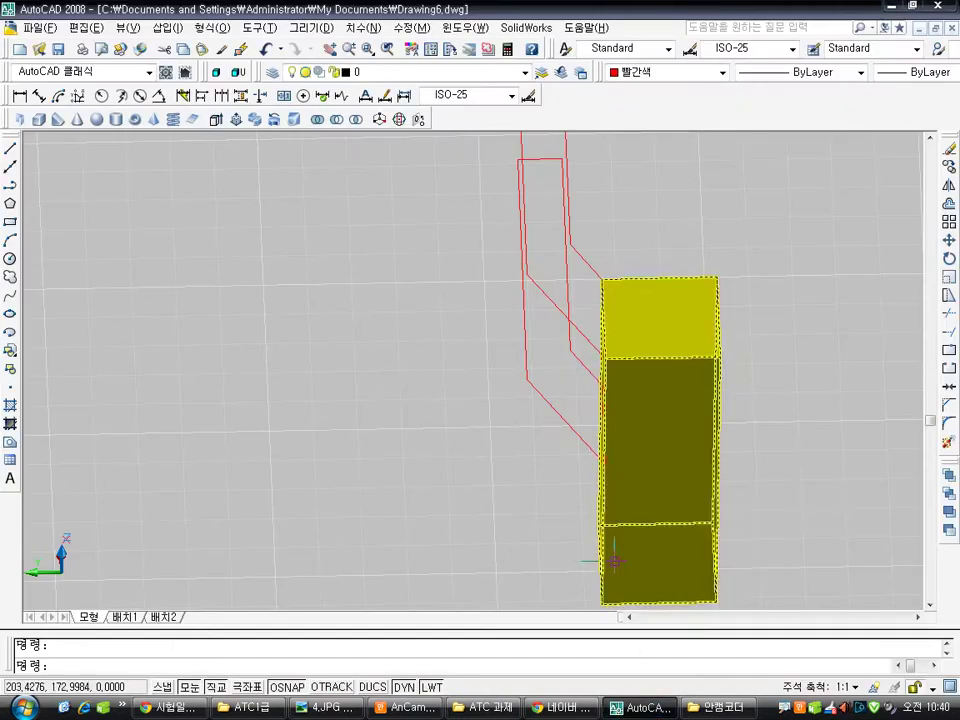
Draw a line along the bar's slanted edge from the top corner where the arm outline meets it to the bottom corner
middle_click_drag(557, 392, 706, 357, "shift")
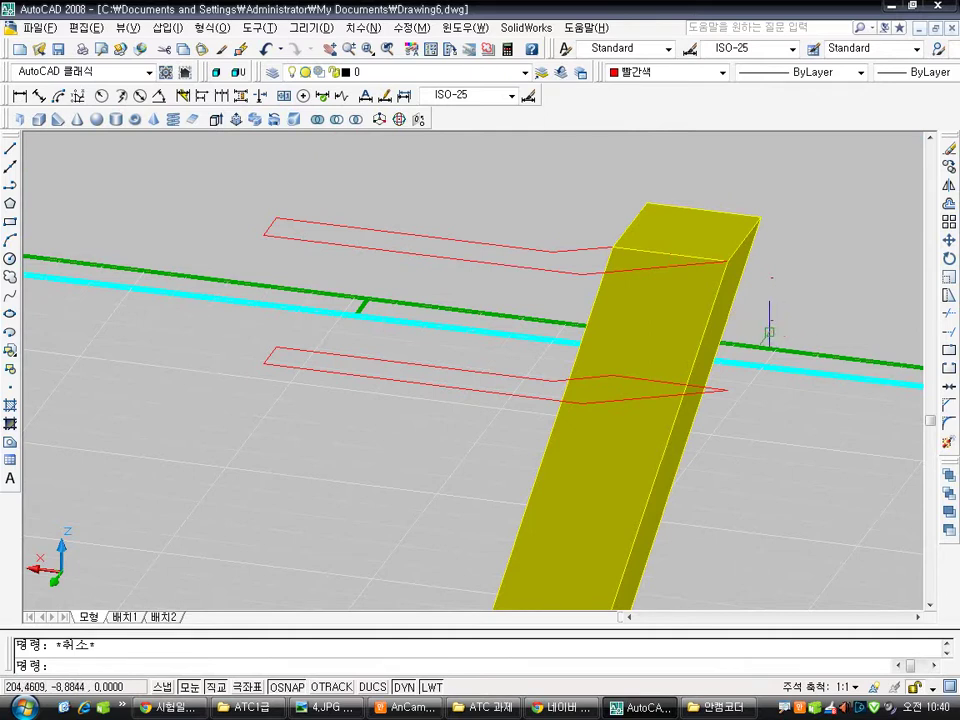
type("l")
key("Escape")
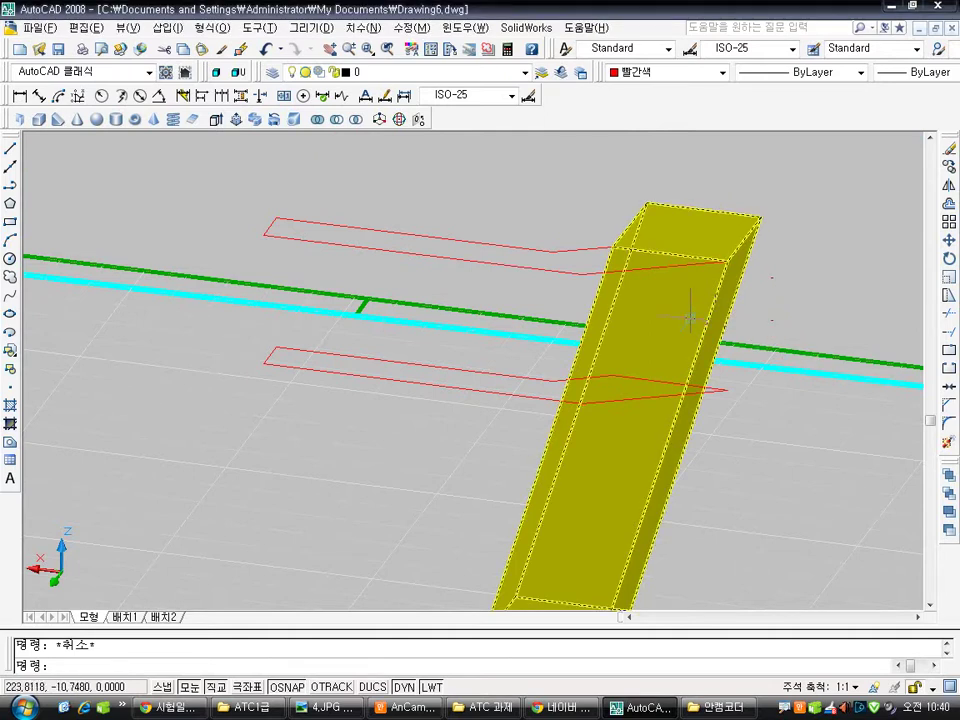
type("l")
key("Return")
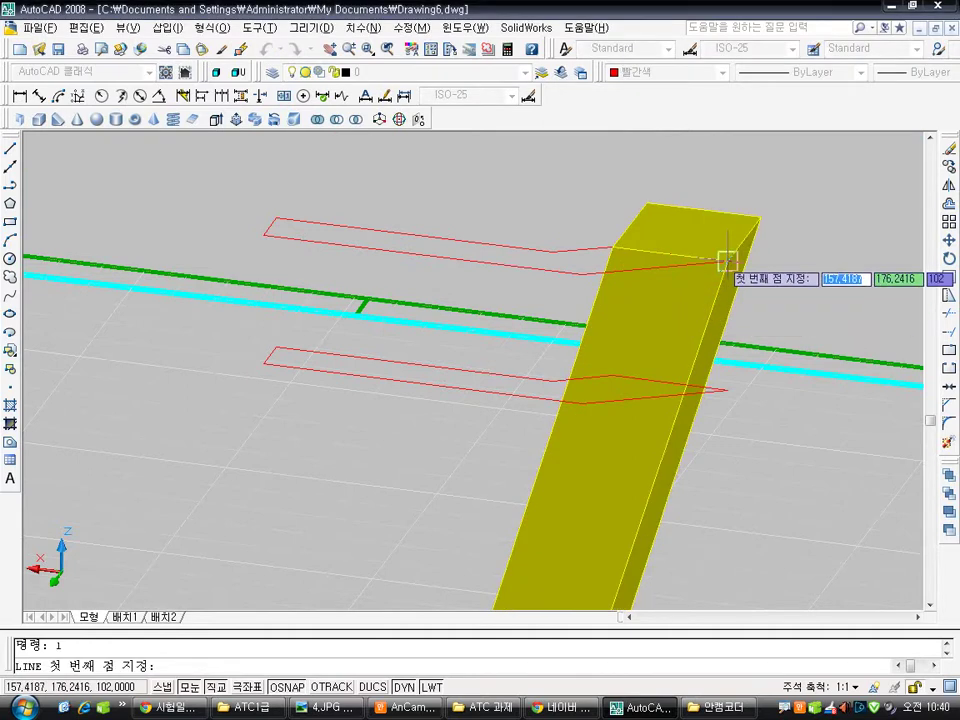
left_click(727, 261)
middle_click_drag(675, 489, 680, 325)
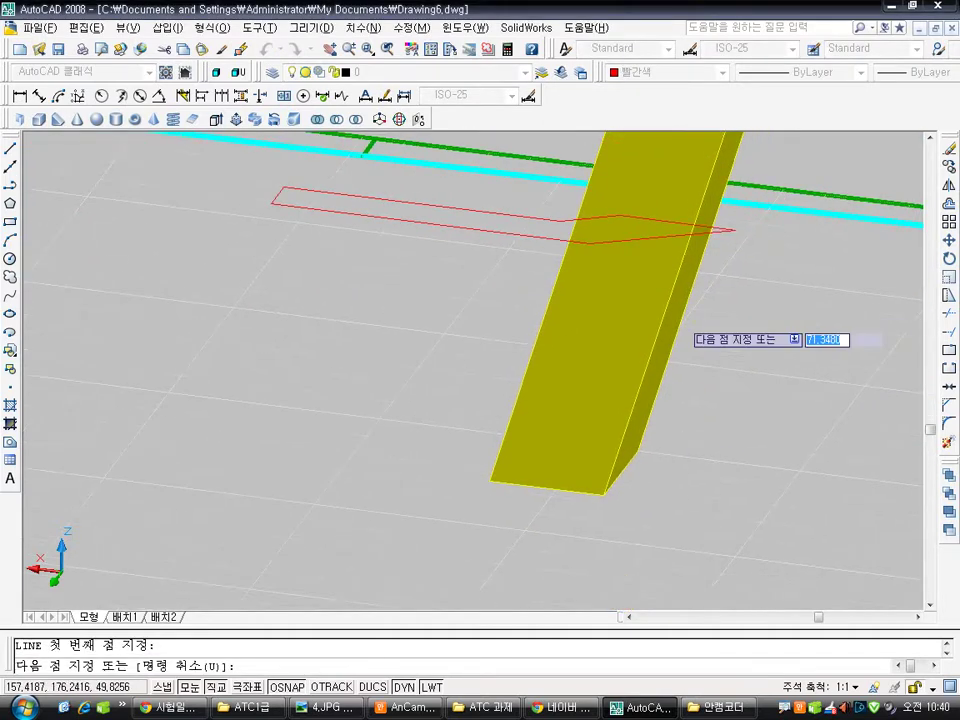
left_click(603, 496)
key("Escape")
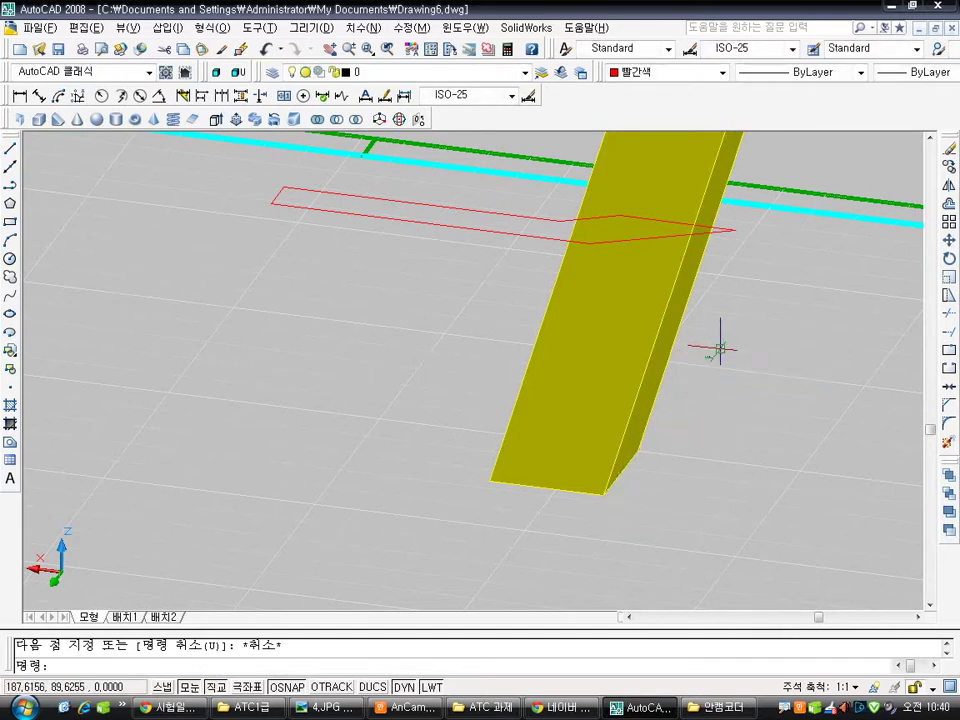
middle_click_drag(755, 317, 663, 325, "shift")
scroll(663, 325, "up", 2)
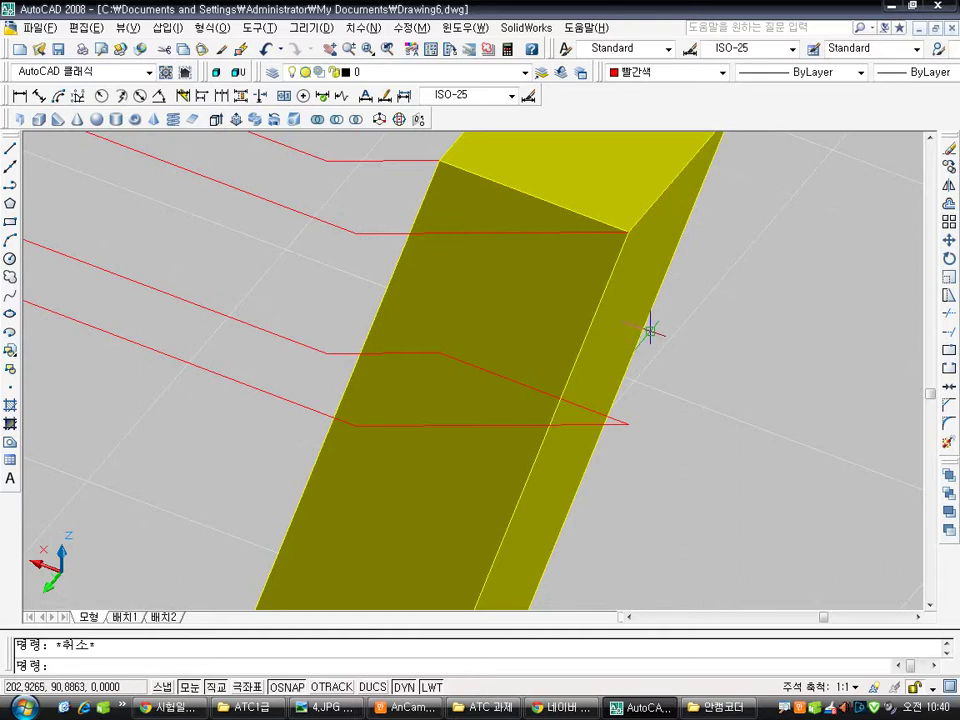
type("cp")
key("Return")
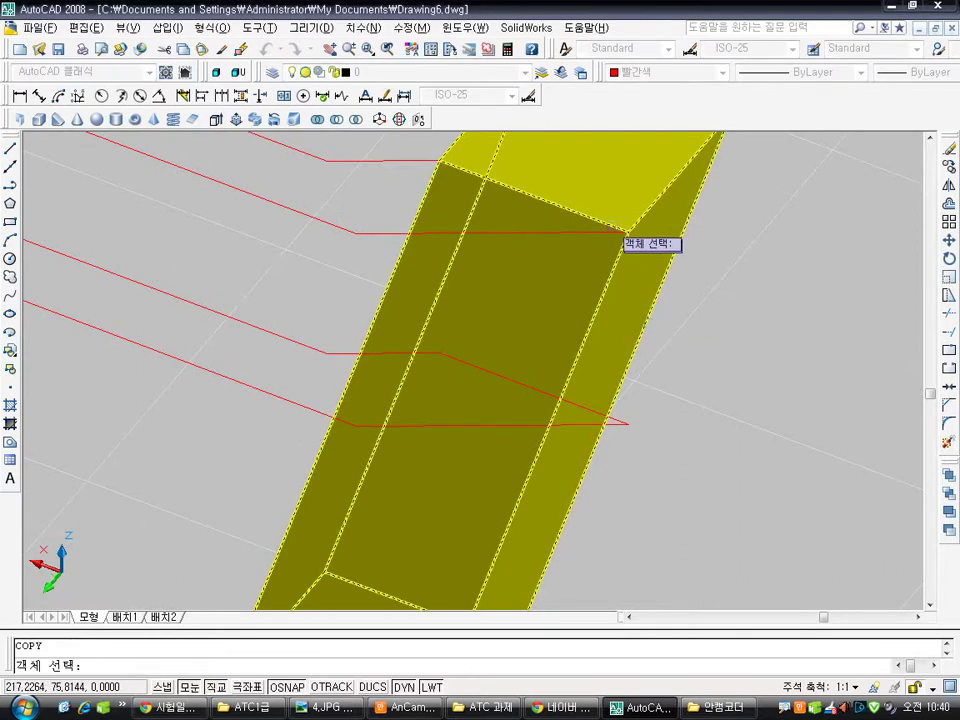
left_click(580, 216)
key("Return")
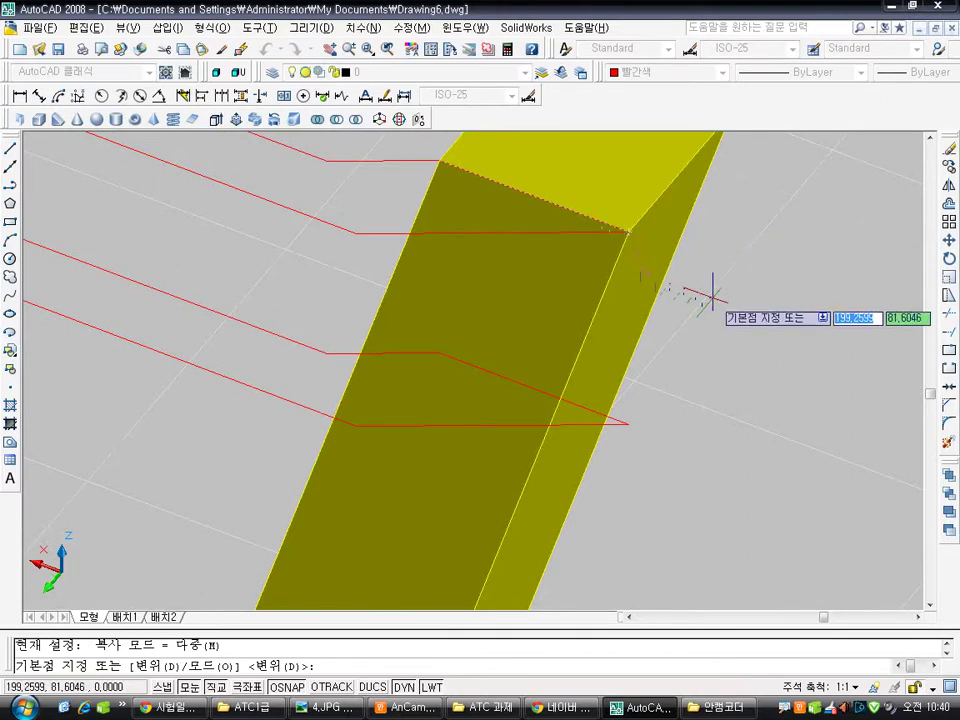
type("@")
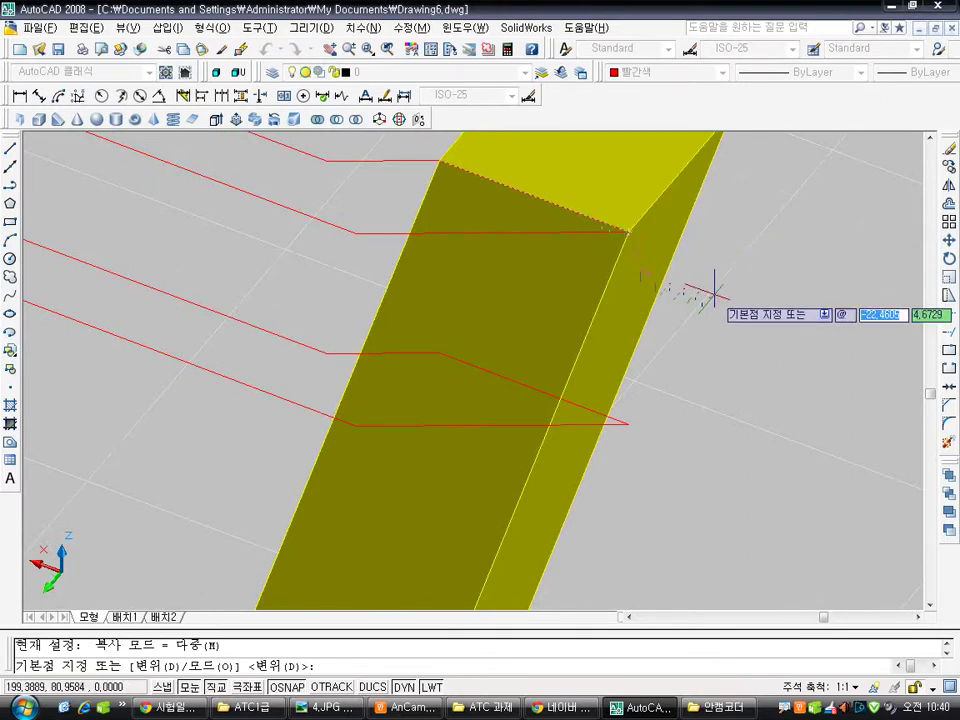
type(",")
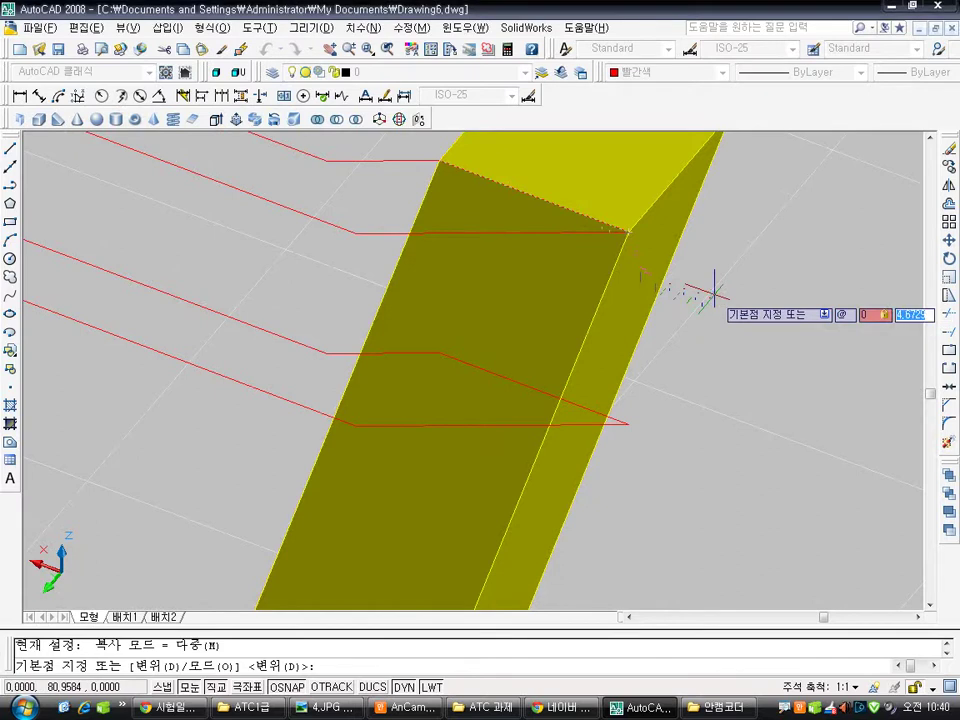
type("0,-32")
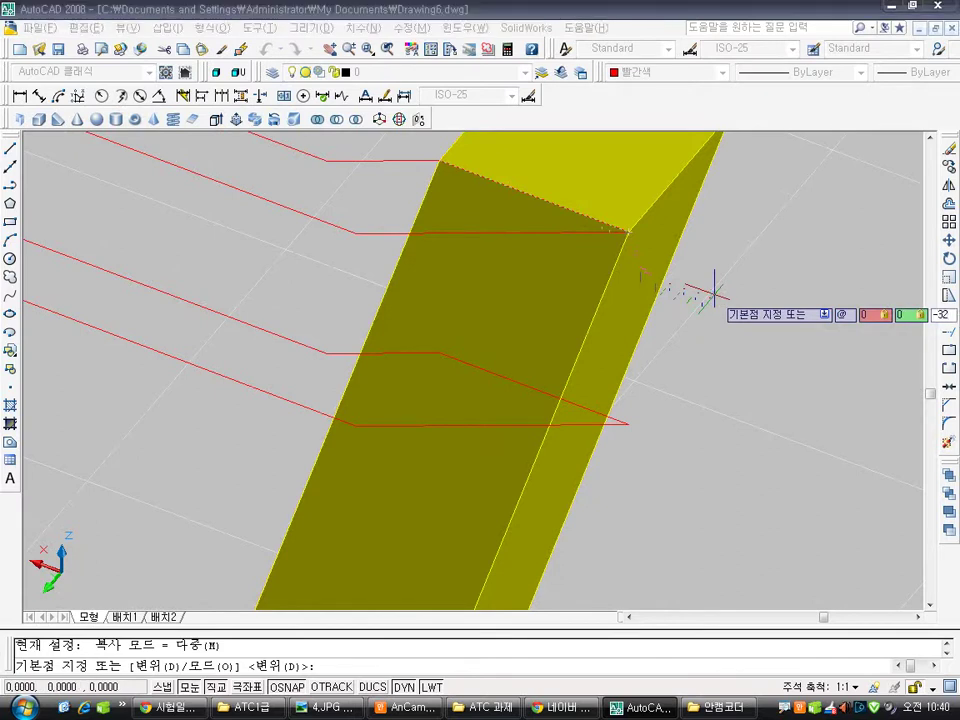
key("Return")
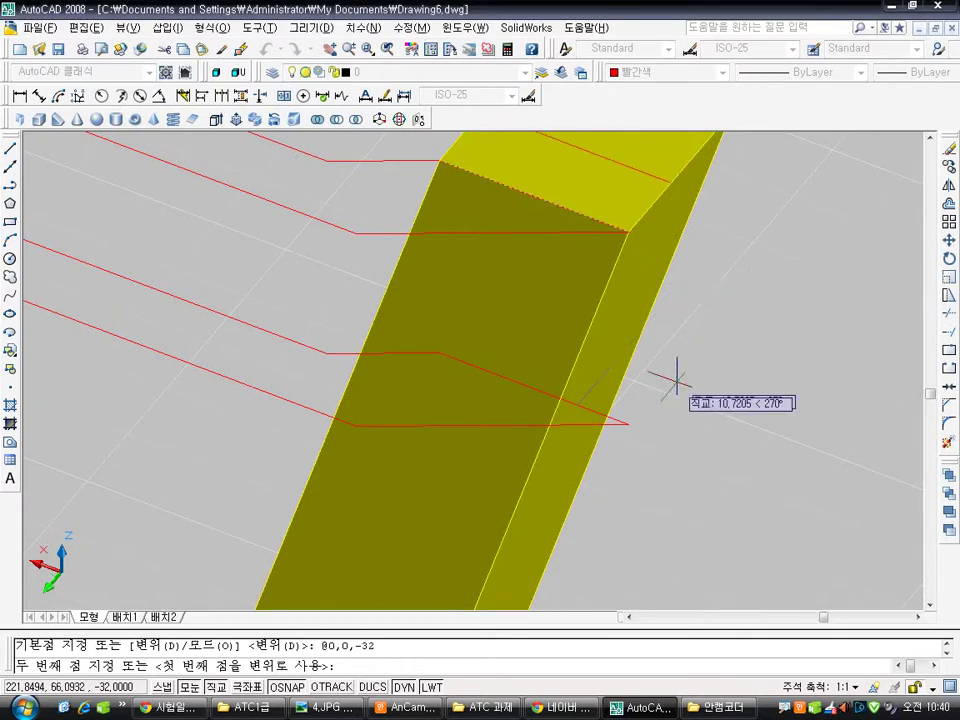
key("Escape")
Change the visual style to 2D Wireframe with the SHADEMODE command
scroll(653, 360, "down", 2)
middle_click_drag(655, 360, 635, 324, "shift")
type("shademo")
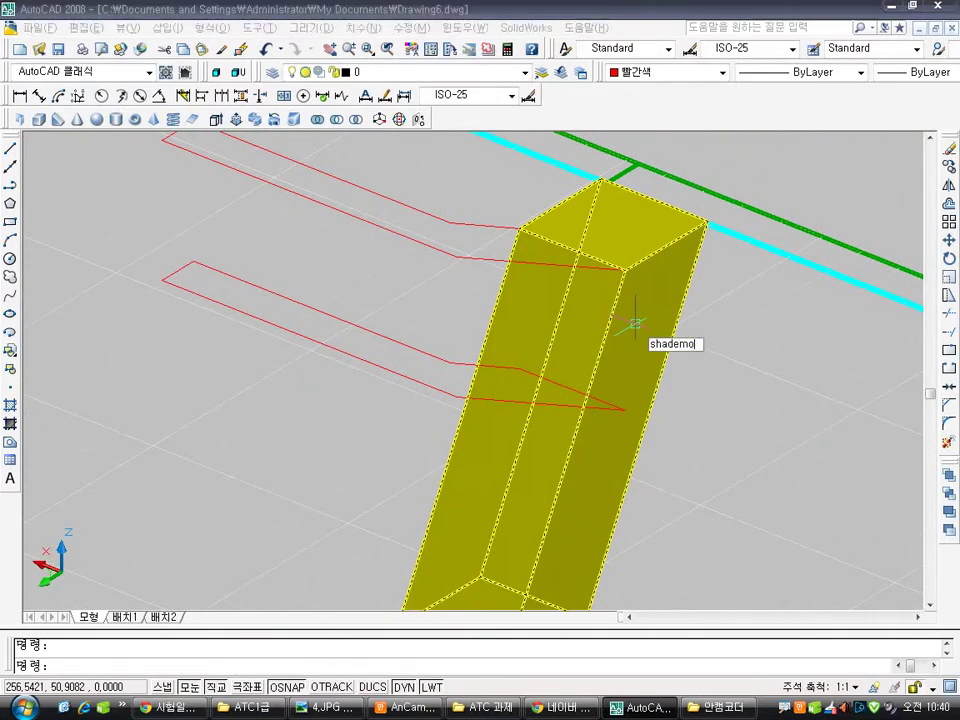
key("Return")
key("Down")
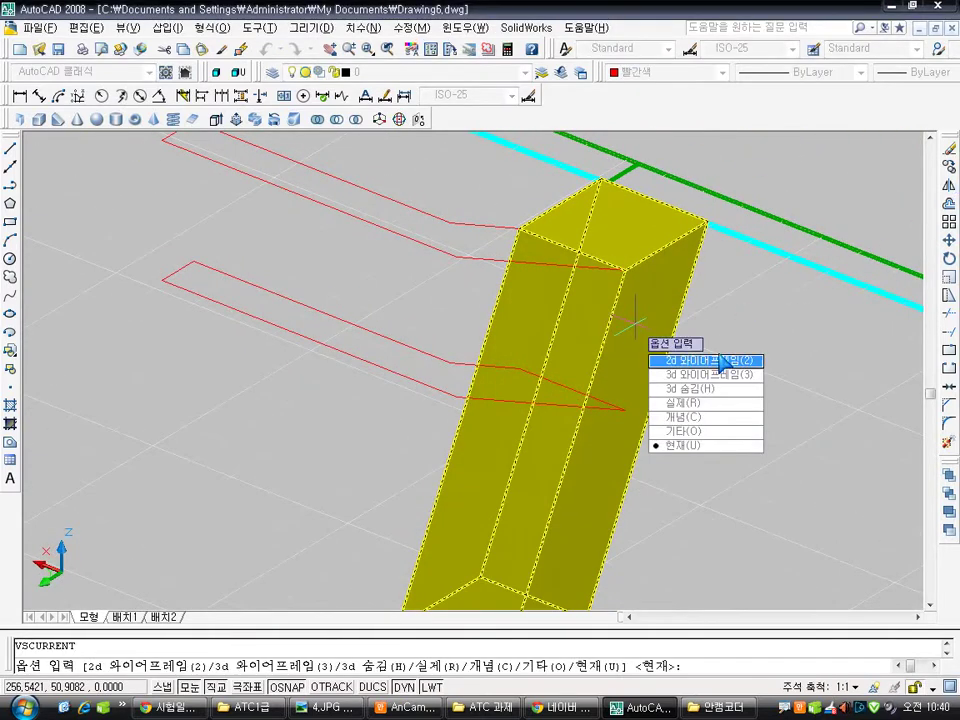
key("Return")
key("Escape")
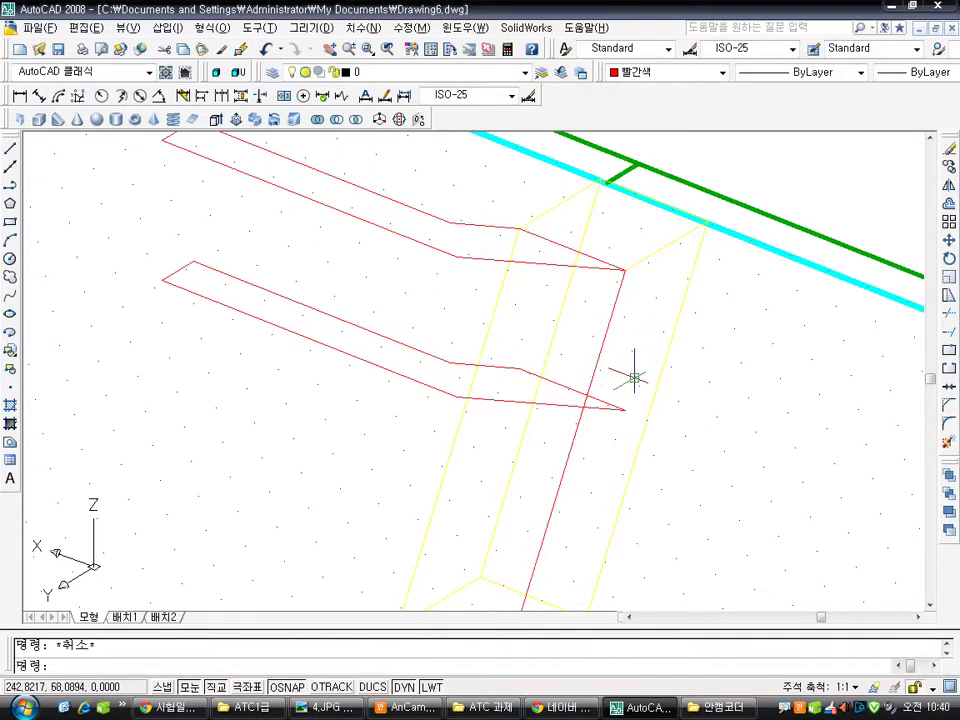
Copy the line on the bar's top edge from its corner at the slanted edge line to the relative point @0,0,-32
middle_click_drag(628, 379, 576, 250, "shift")
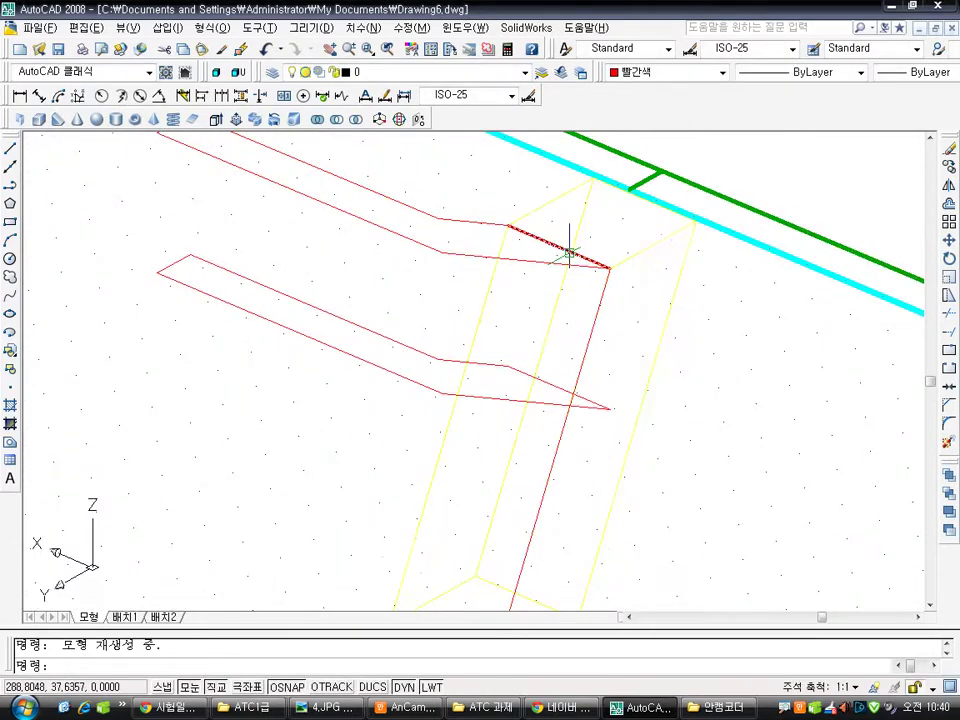
type("co")
key("space")
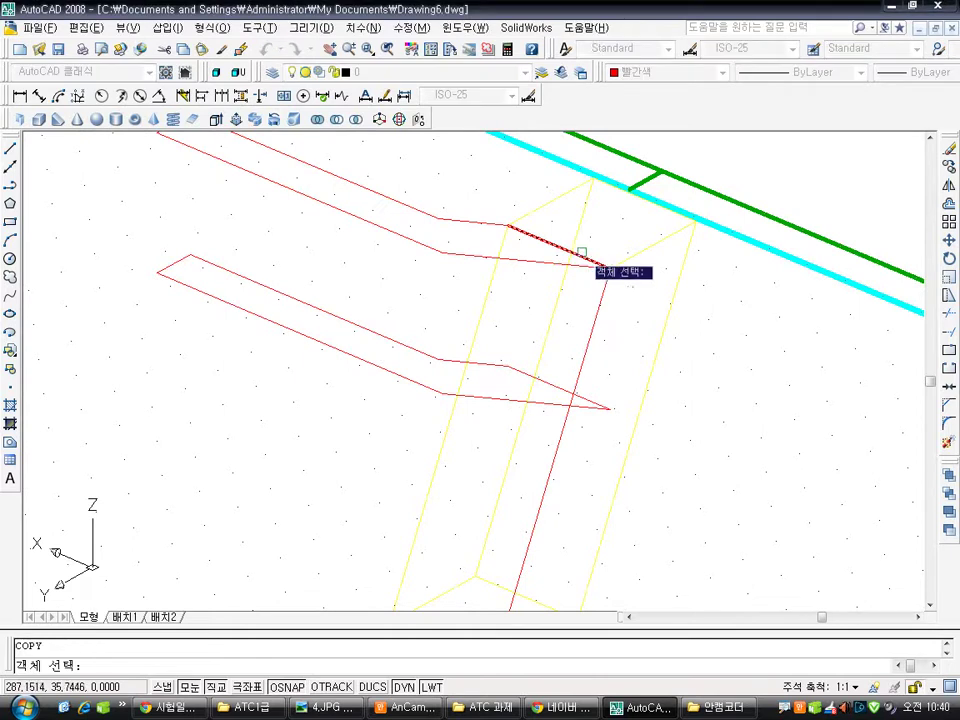
left_click(587, 260)
key("space")
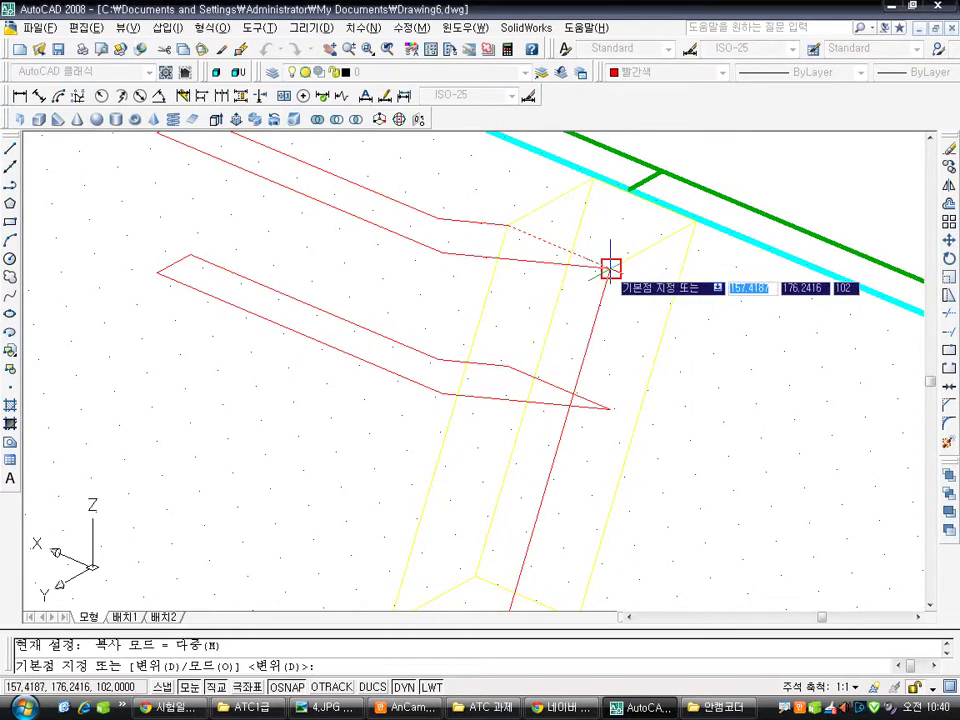
left_click(610, 268)
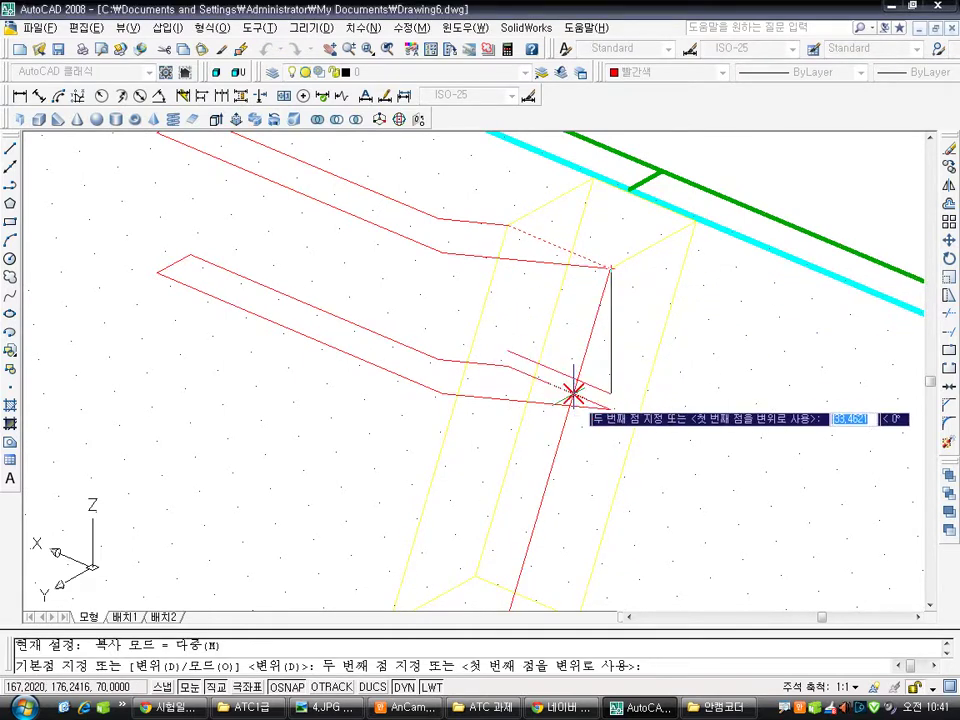
type("@0,0")
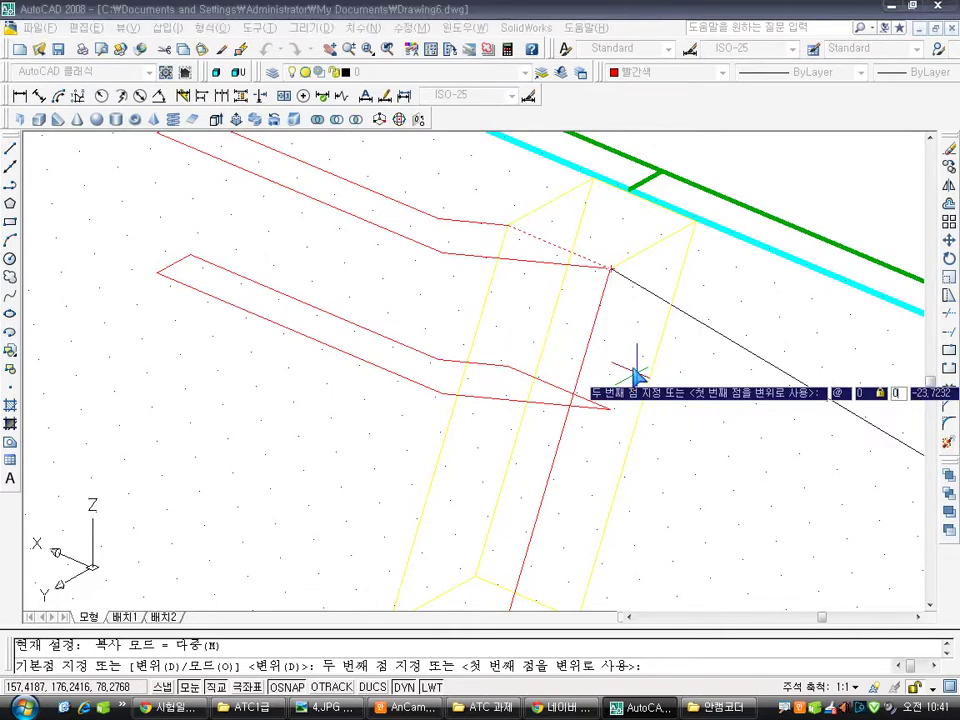
type(",-30")
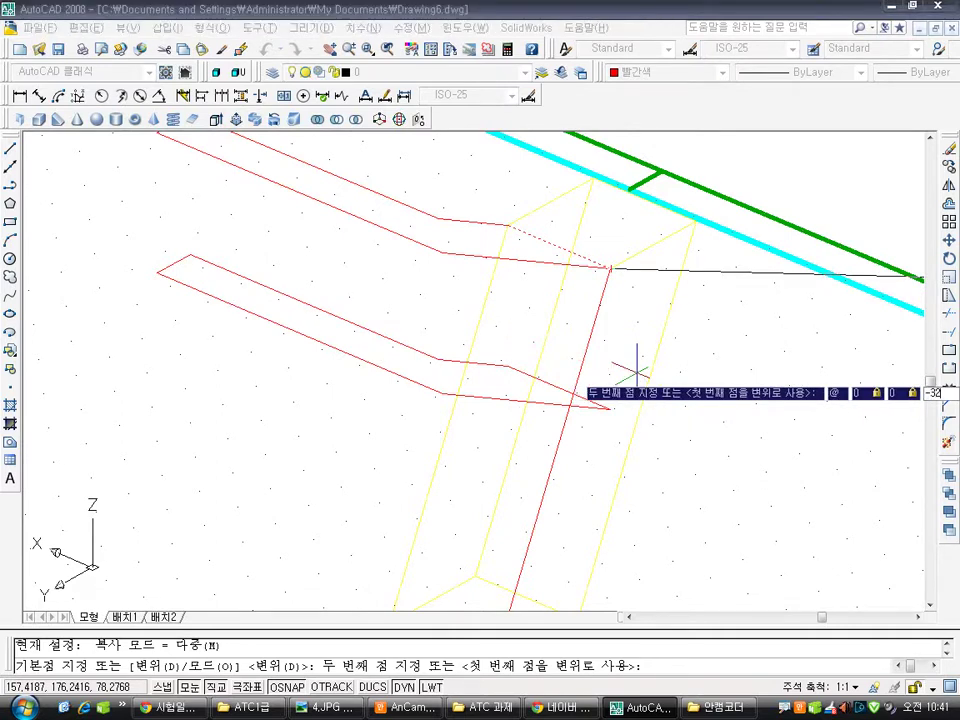
key("Return")
key("Escape")
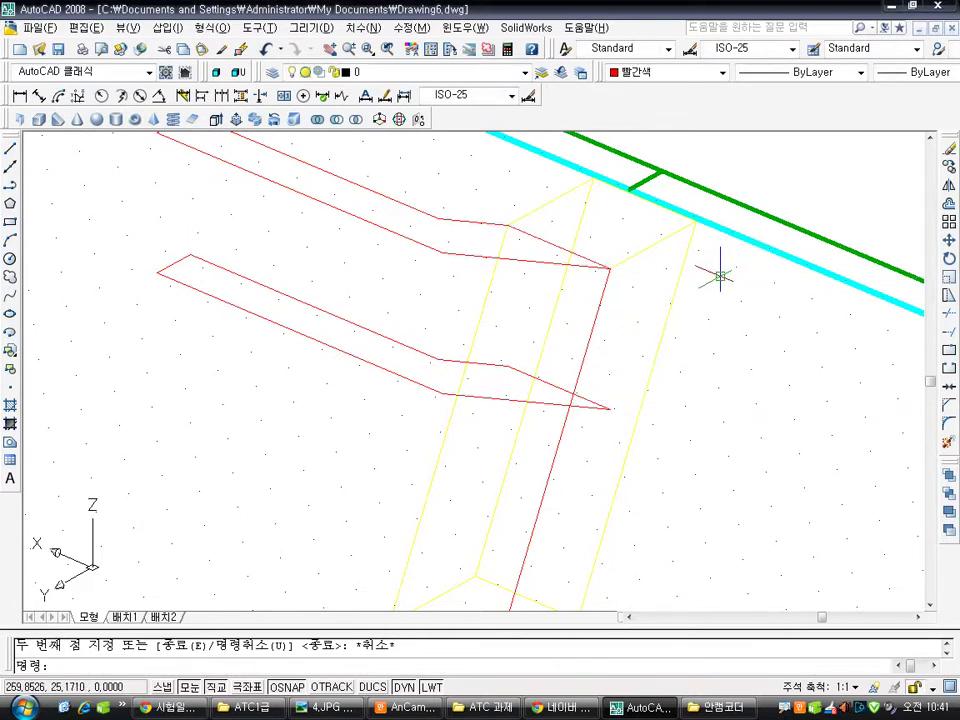
Make another copy of the short line on the bar's top edge, from its corner at the slanted line to @0,0,-32
middle_click_drag(634, 326, 591, 333, "shift")
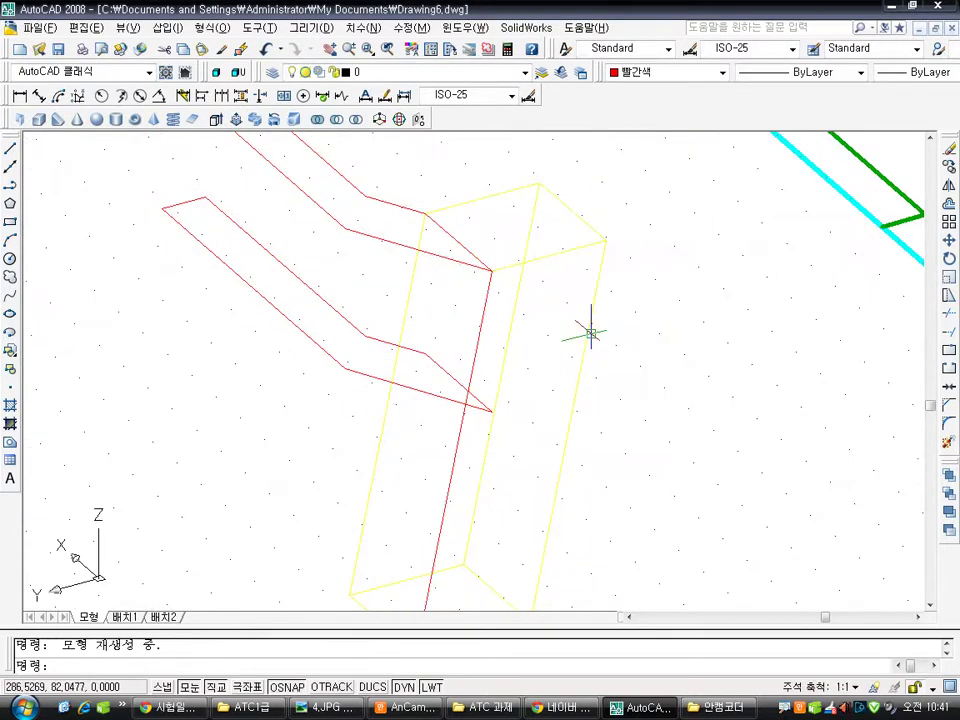
key("Escape")
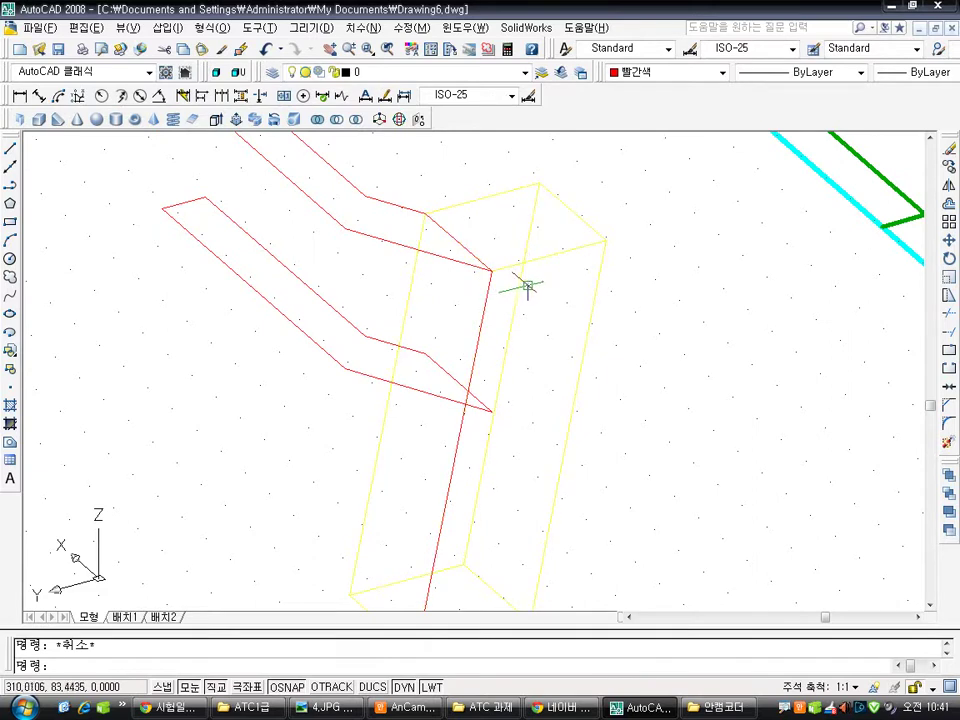
type("cp")
key("Return")
left_click(484, 262)
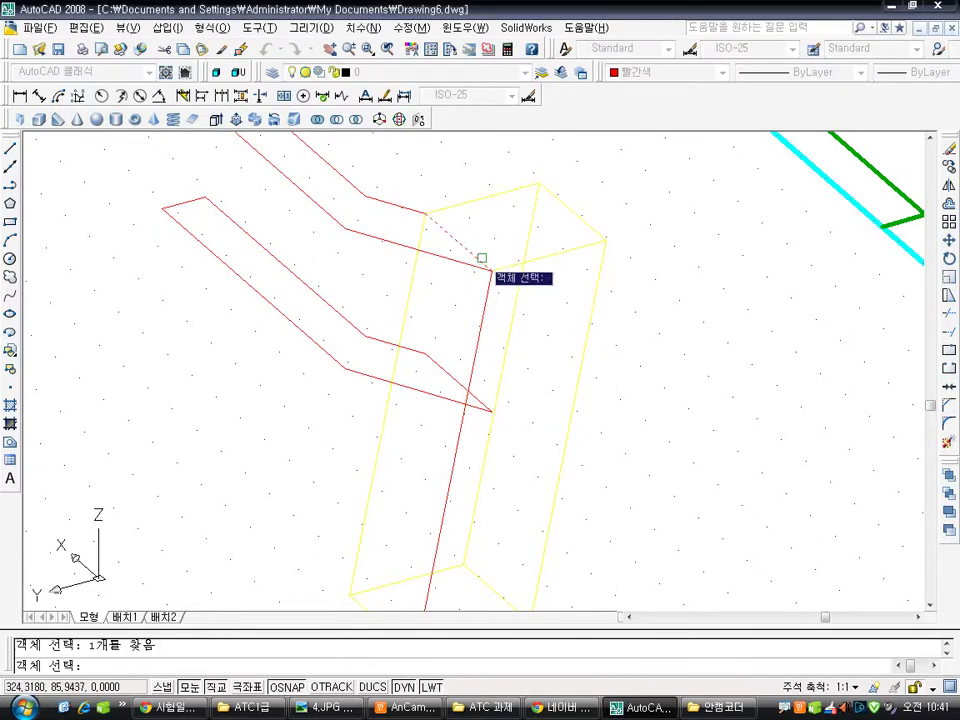
key("Return")
left_click(491, 270)
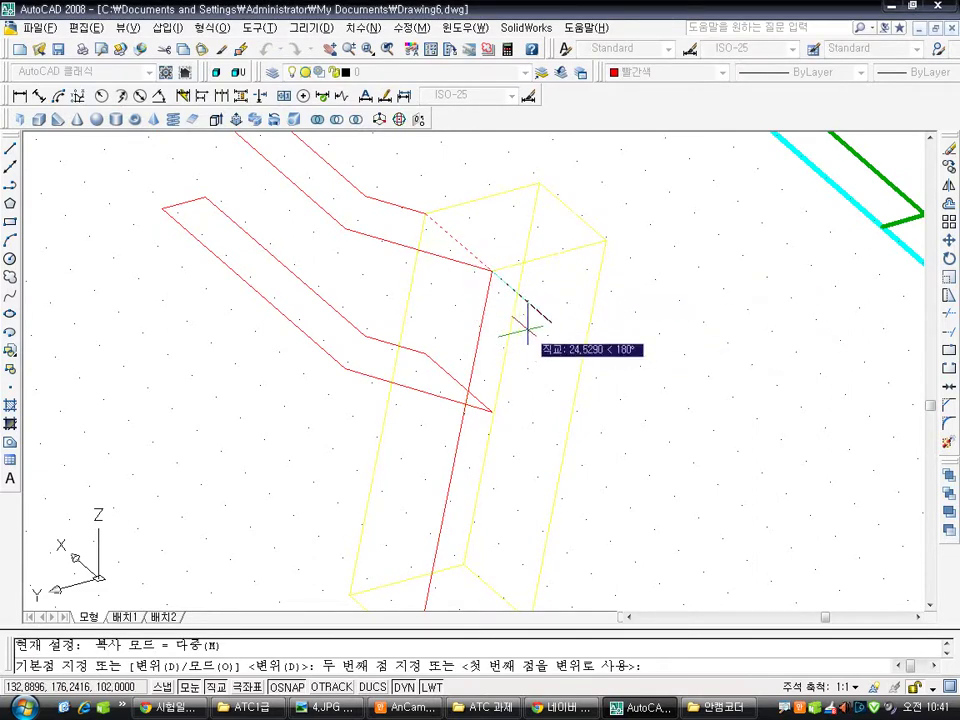
type("@0,0")
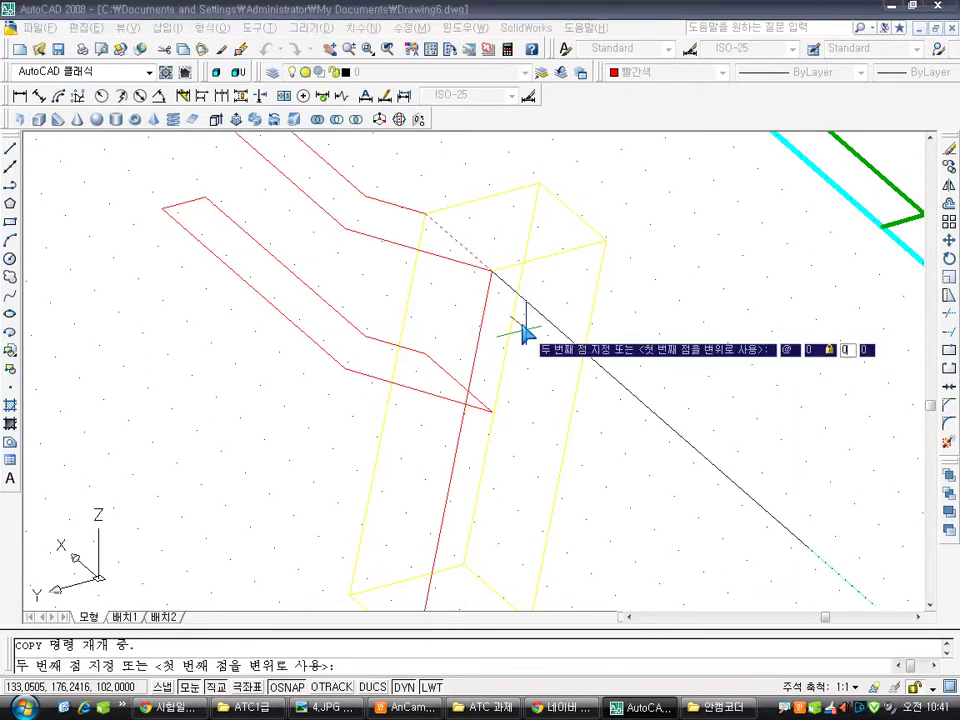
type(",")
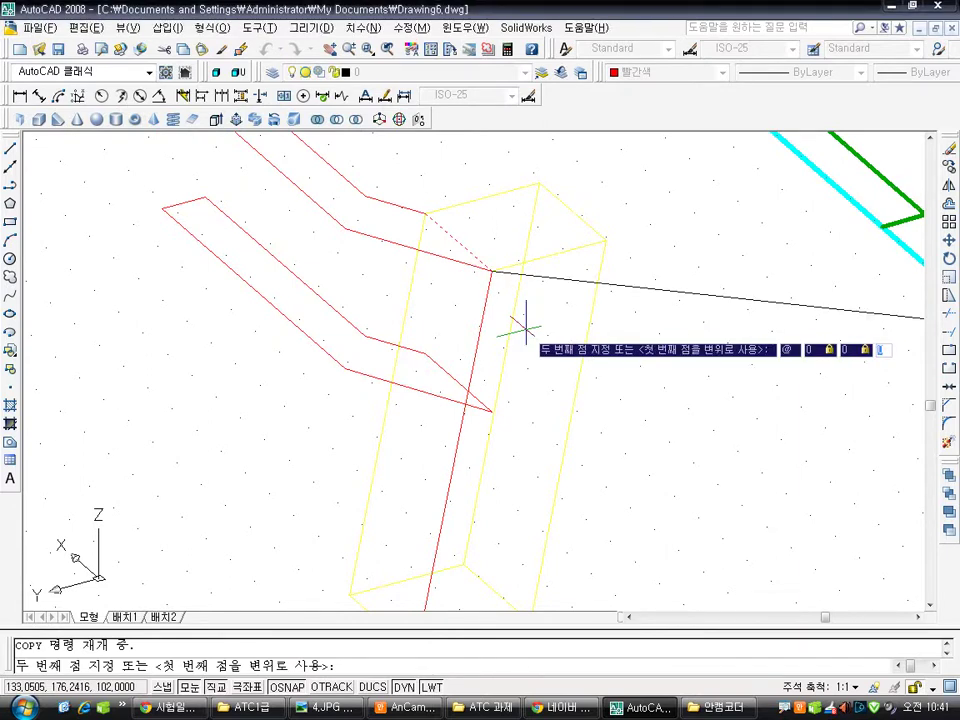
type("-32")
key("Return")
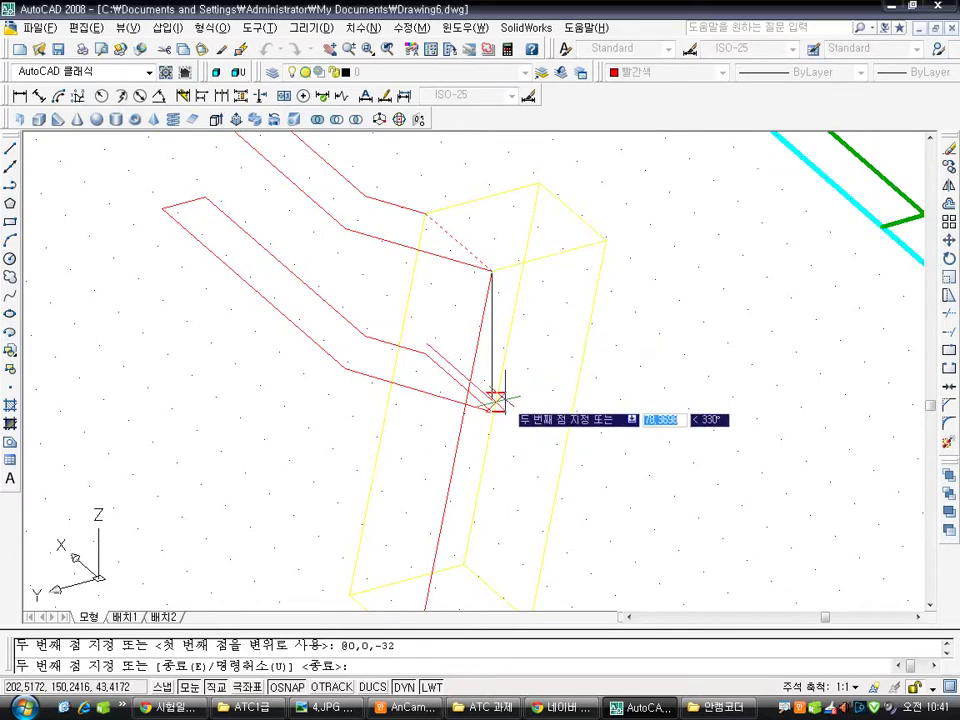
key("Escape")
Set the viewpoint to plan view with the VP viewpoint presets
middle_click_drag(551, 392, 439, 396, "shift")
type("vp")
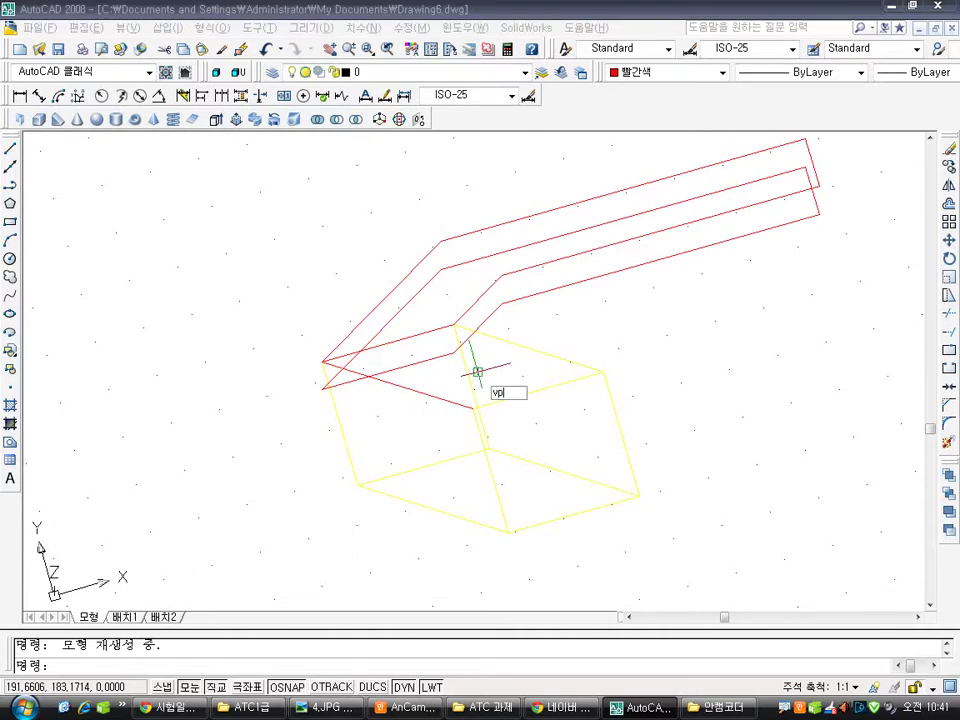
key("Return")
left_click(484, 457)
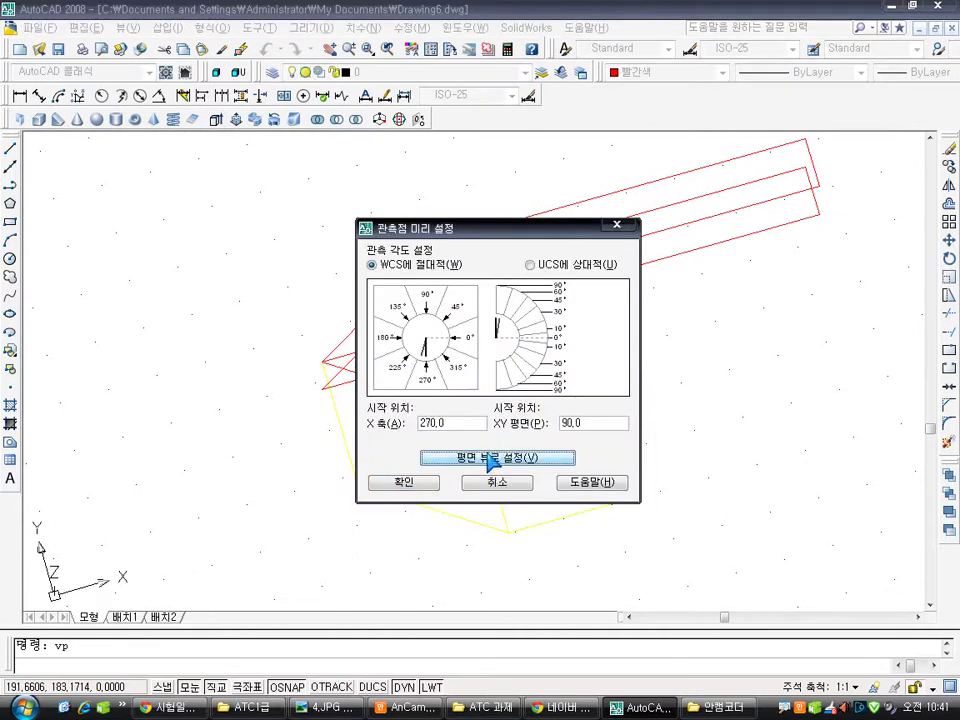
left_click(425, 482)
scroll(371, 417, "up", 10)
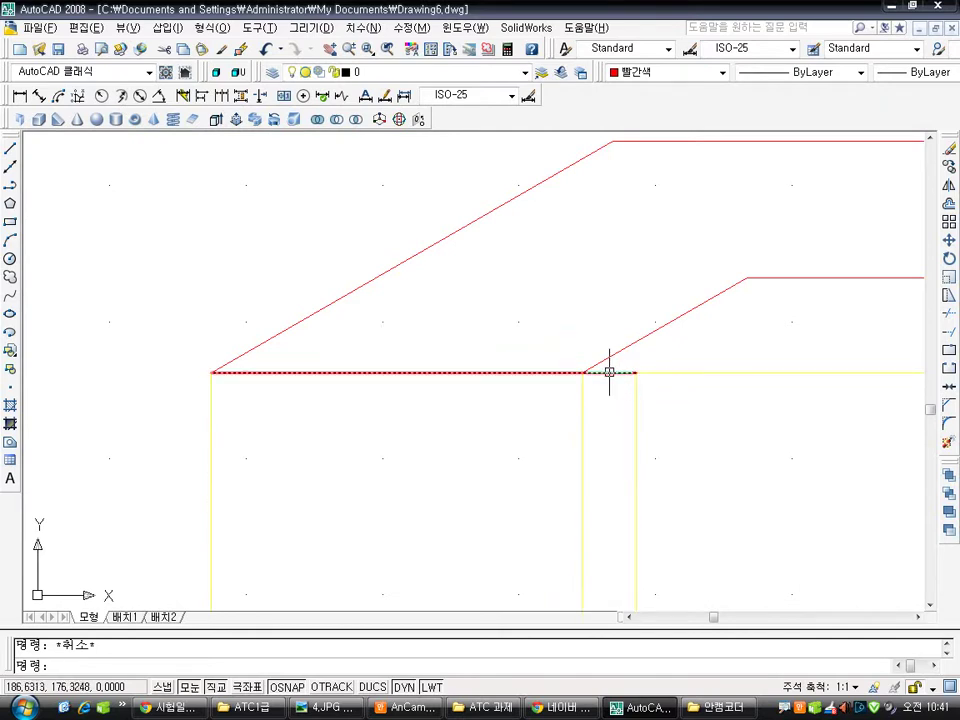
Move the slanted edge line from its endpoint on the bar's top edge by @0,0,-32
type("m")
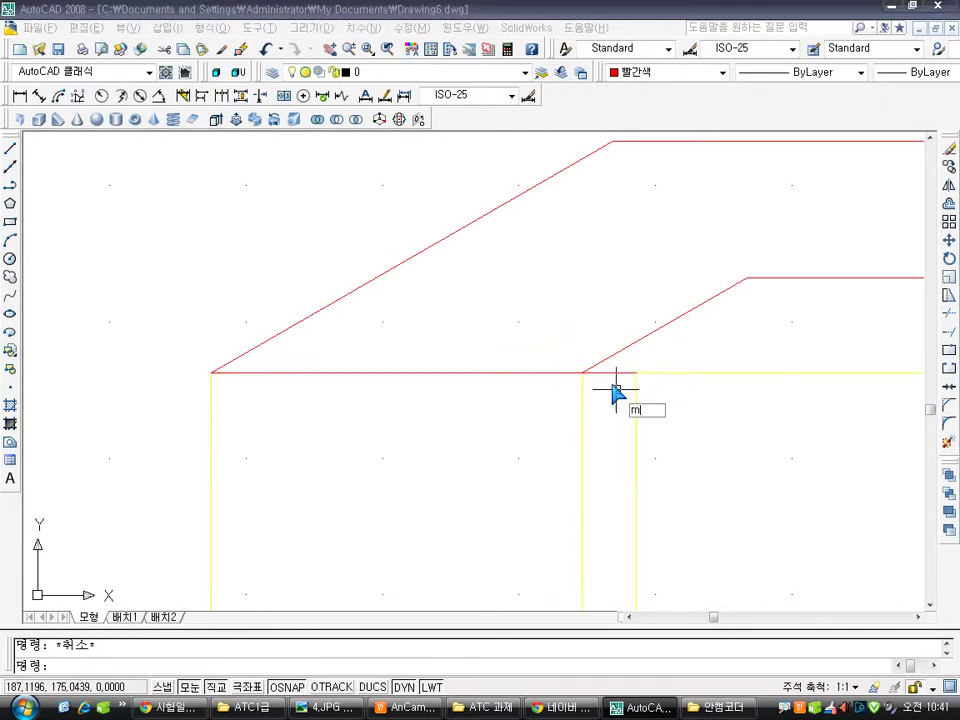
key("Return")
left_click(617, 373)
key("Return")
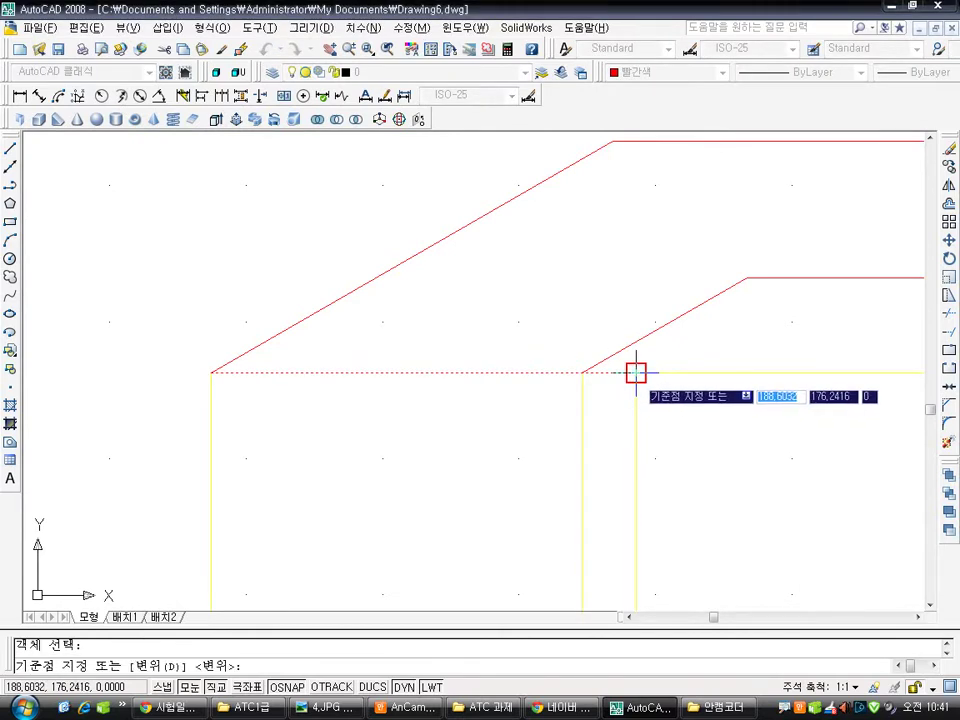
left_click(636, 373)
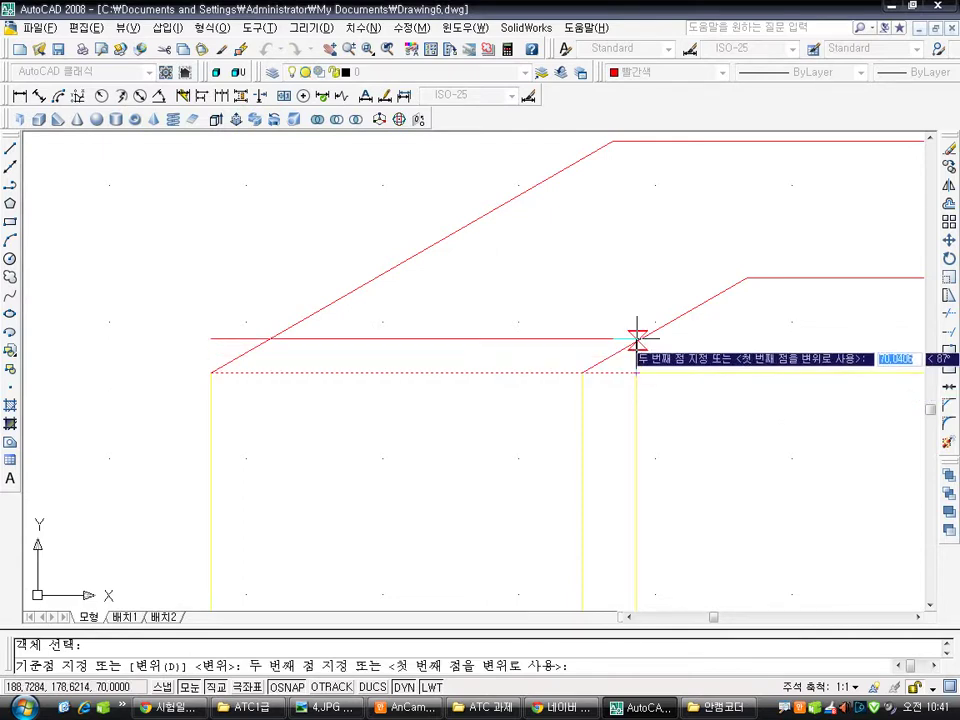
type("0,0,-32")
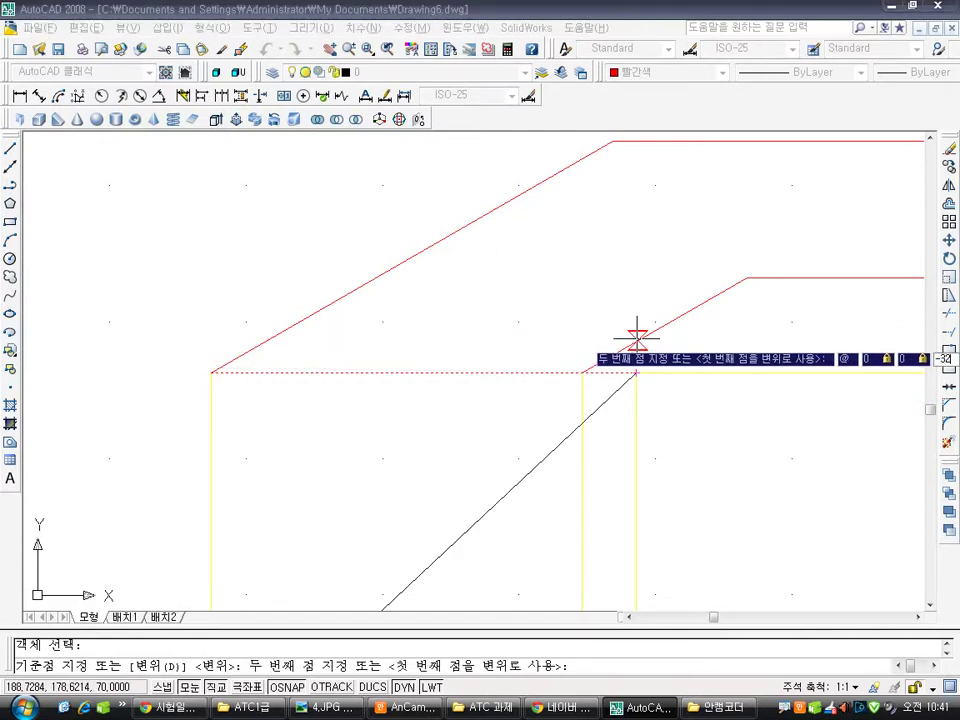
key("Return")
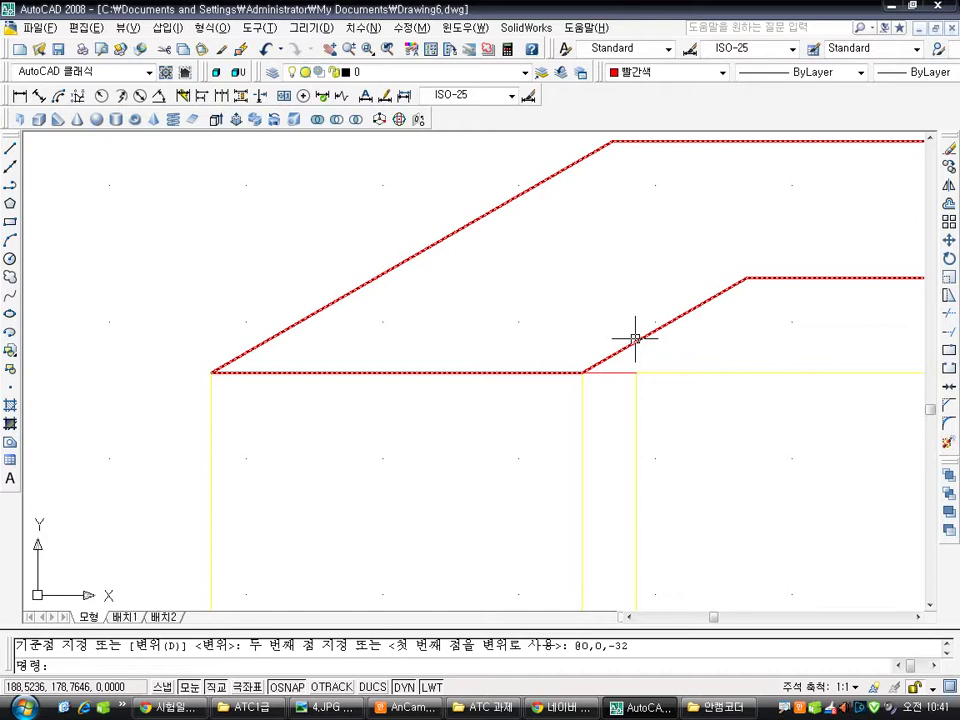
key("Return")
key("Escape")
Inspect the moved line against the lower arm outline in 3D, compare it with 4.JPG in the picture viewer, and return to AutoCAD
middle_click_drag(634, 336, 589, 422, "shift")
scroll(574, 400, "up", 2)
scroll(568, 392, "down", 5)
scroll(585, 390, "up", 4)
scroll(615, 407, "down", 6)
scroll(529, 392, "down", 2)
scroll(523, 414, "up", 5)
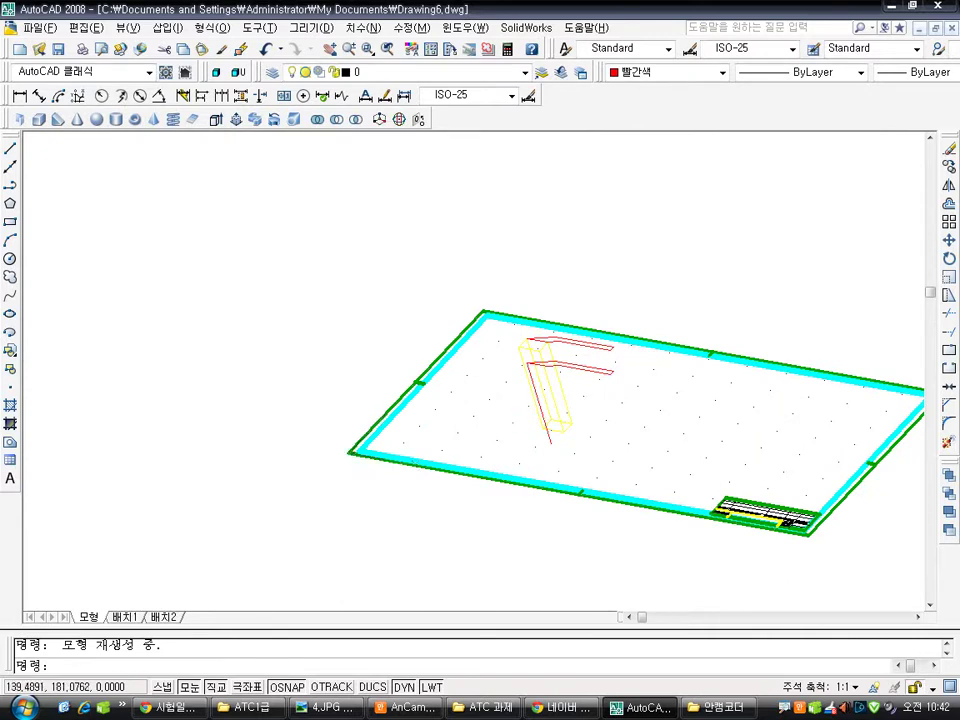
scroll(579, 396, "up", 5)
scroll(590, 335, "up", 3)
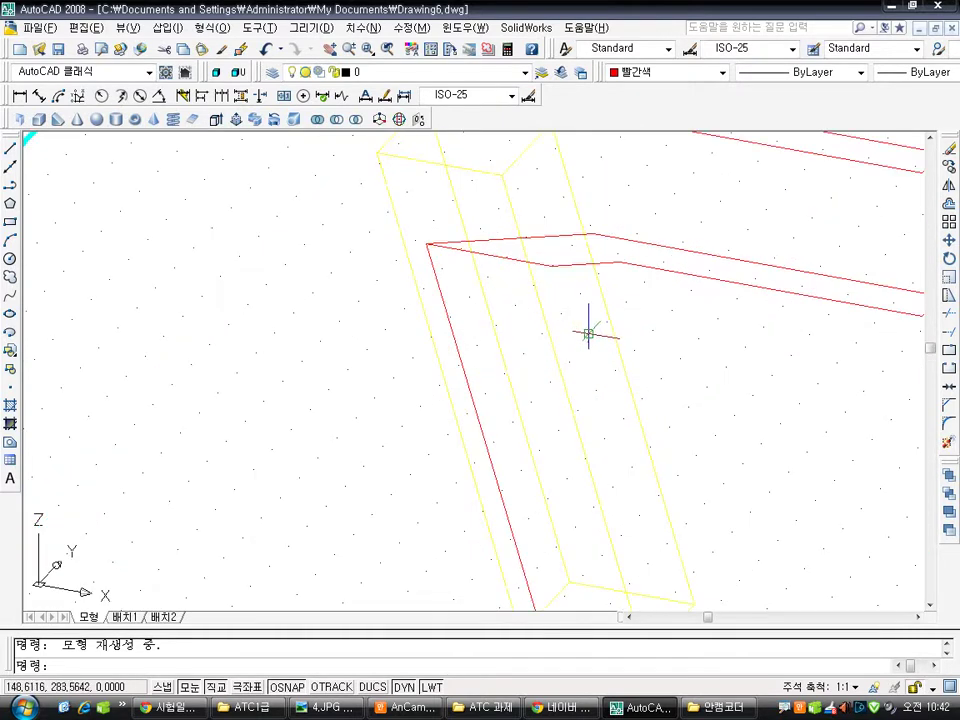
scroll(497, 396, "down", 2)
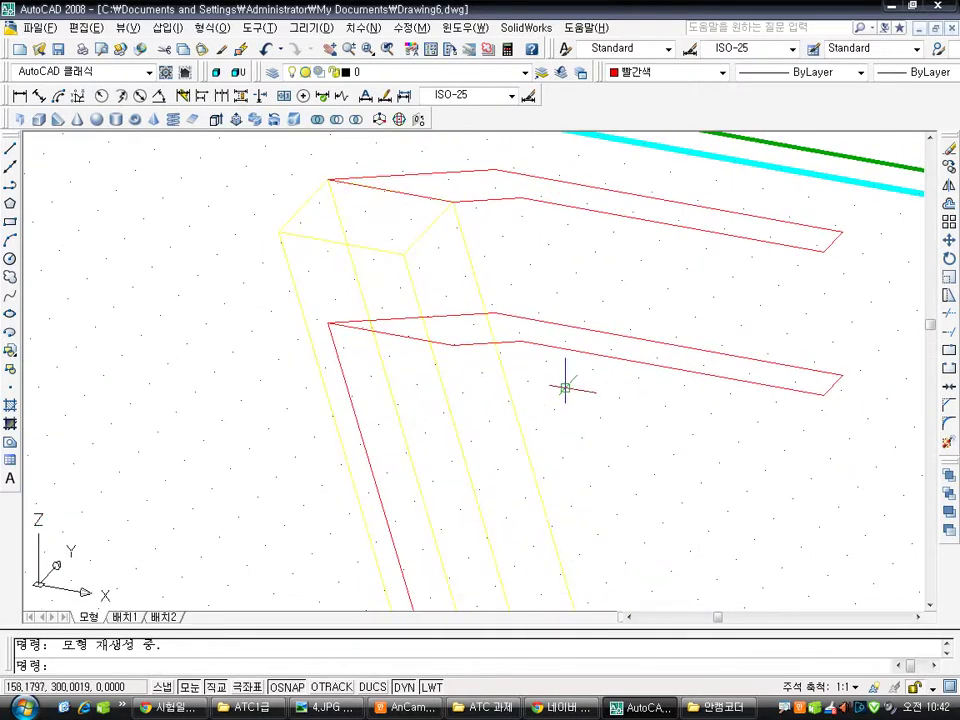
left_click(355, 707)
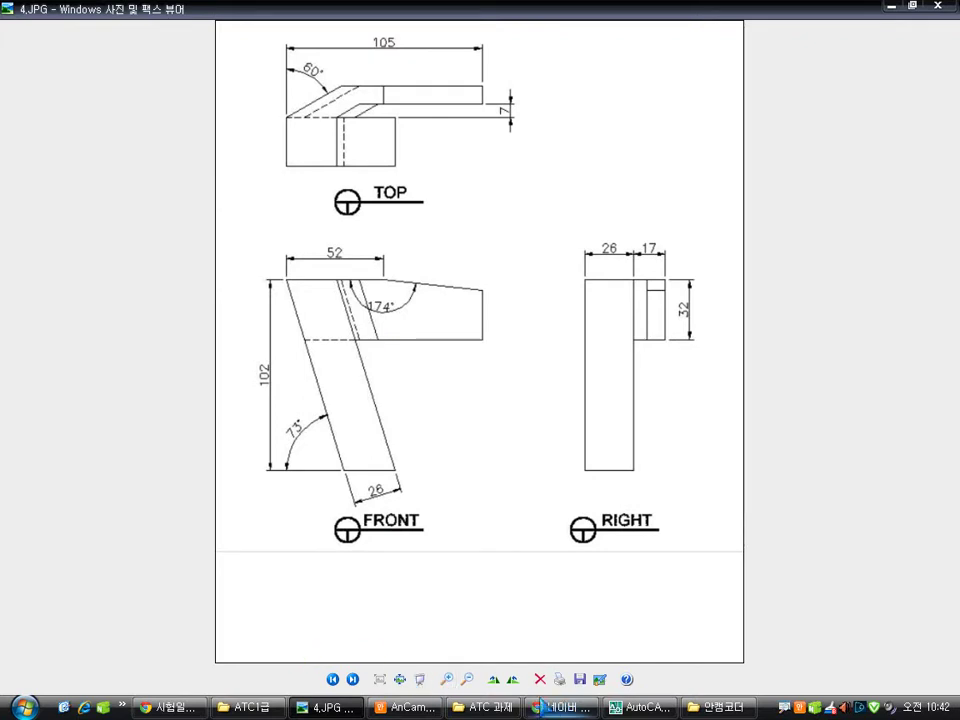
left_click(620, 708)
key("Escape")
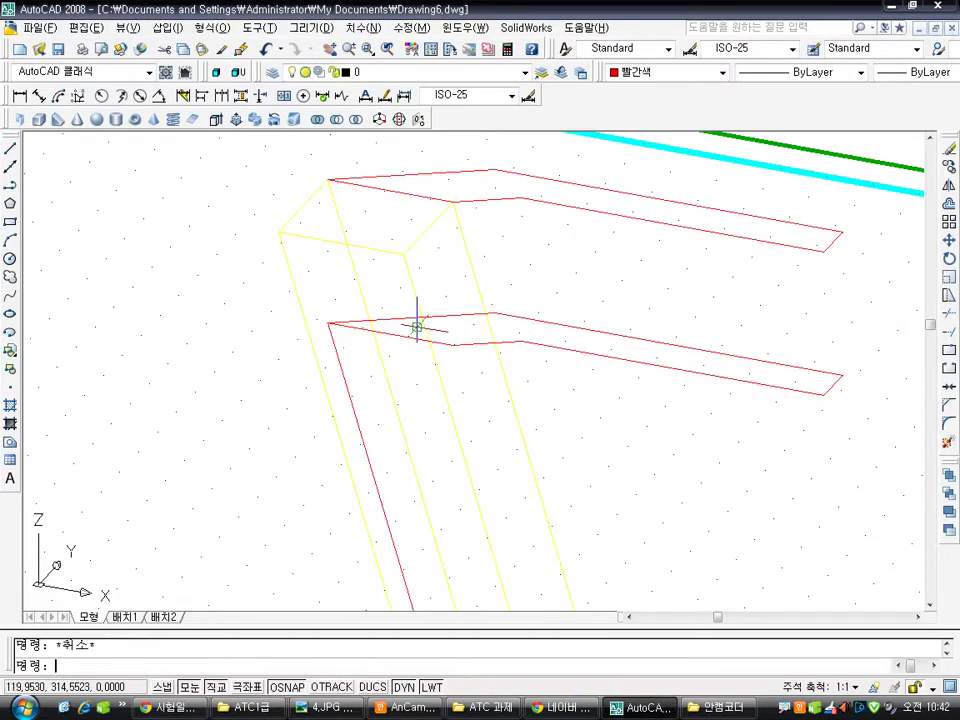
scroll(465, 220, "up", 1)
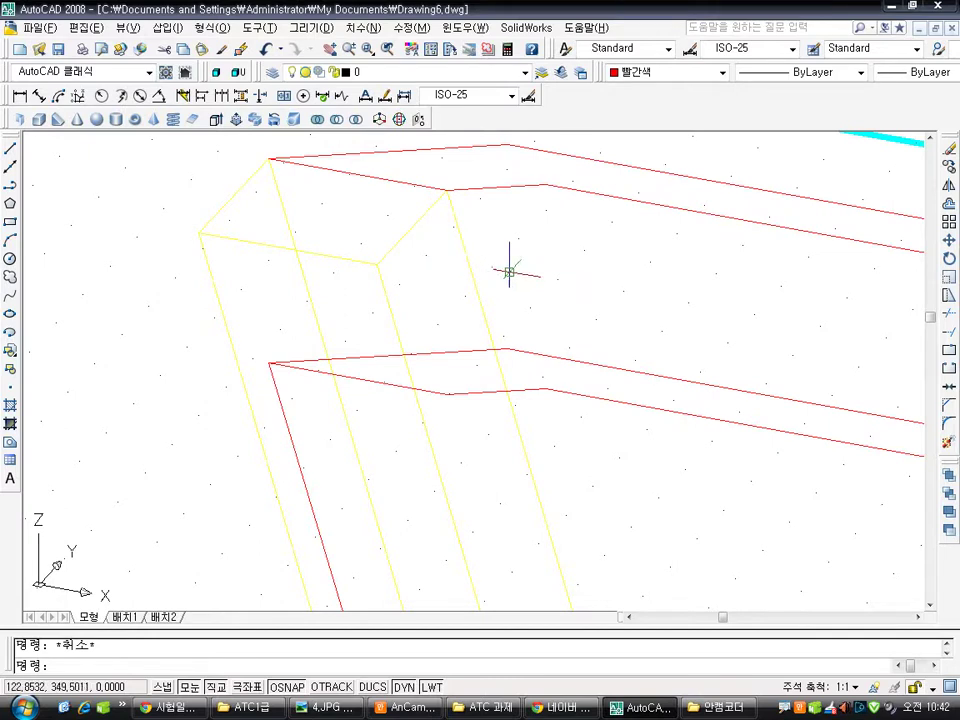
scroll(508, 269, "down", 1)
mouse_move(508, 271)
middle_mouse_down()
mouse_move(436, 236)
mouse_move(477, 254)
middle_mouse_up()
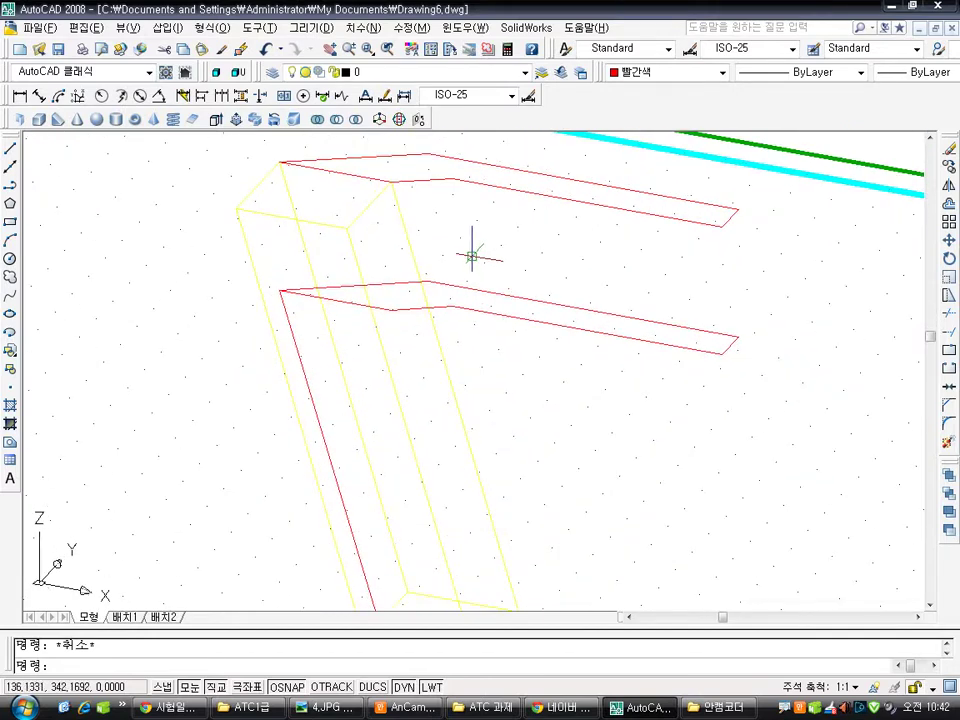
type("l")
key("Return")
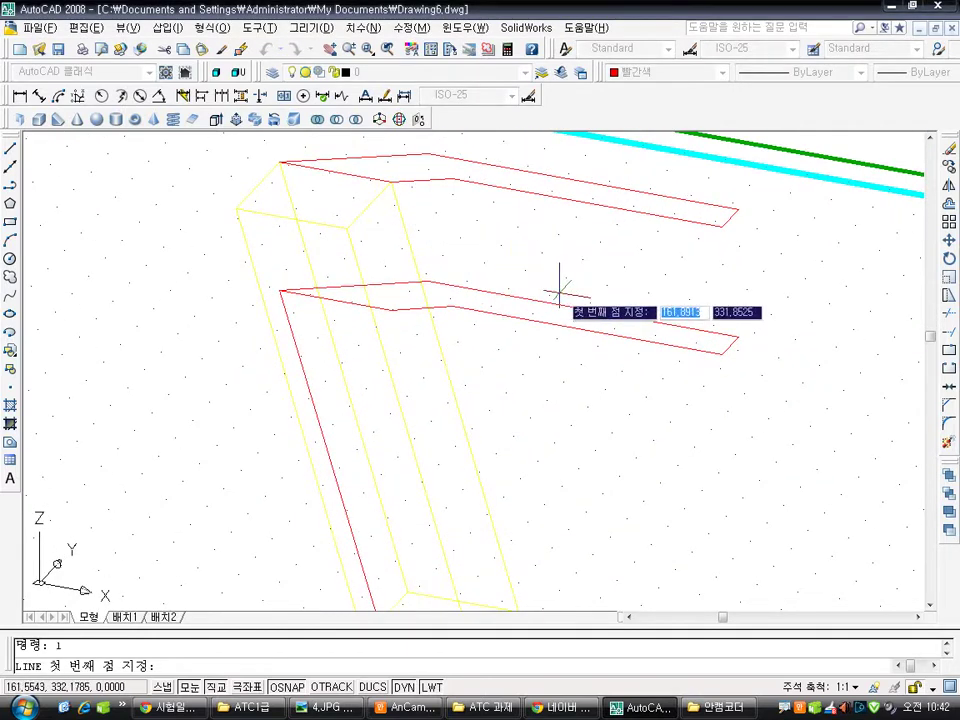
key("Escape")
scroll(575, 345, "down", 2)
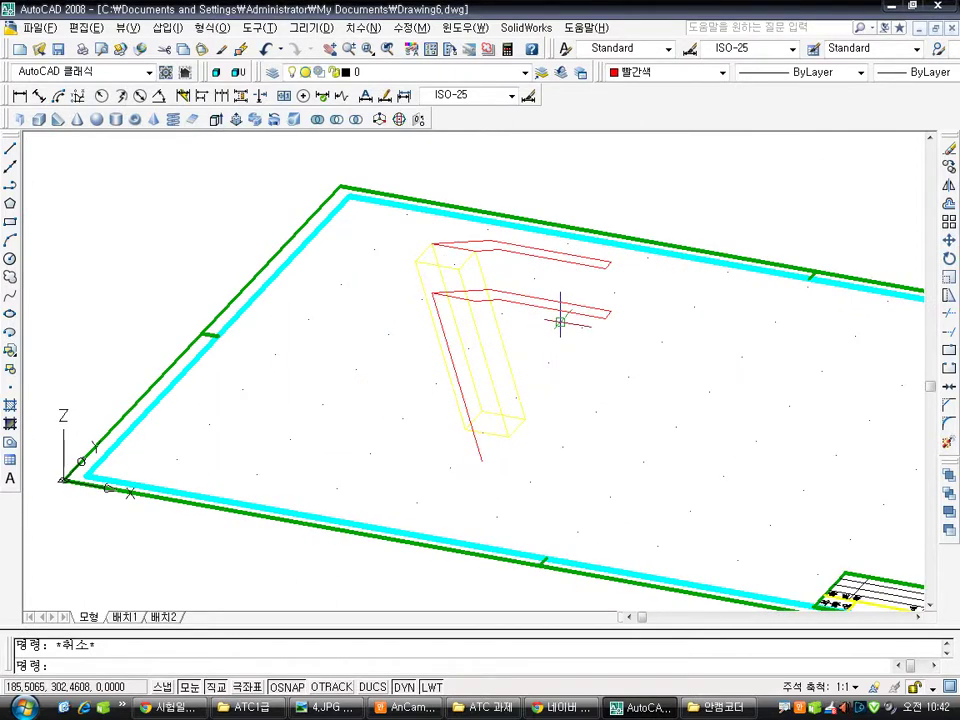
type("u")
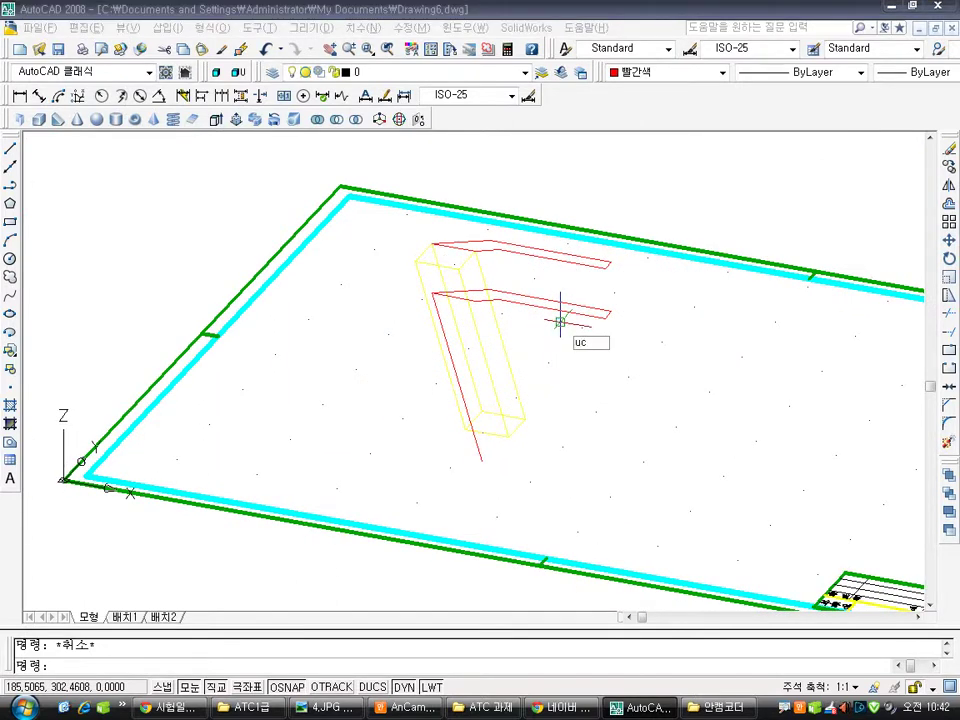
type("c")
key("Return")
scroll(520, 340, "up", 3)
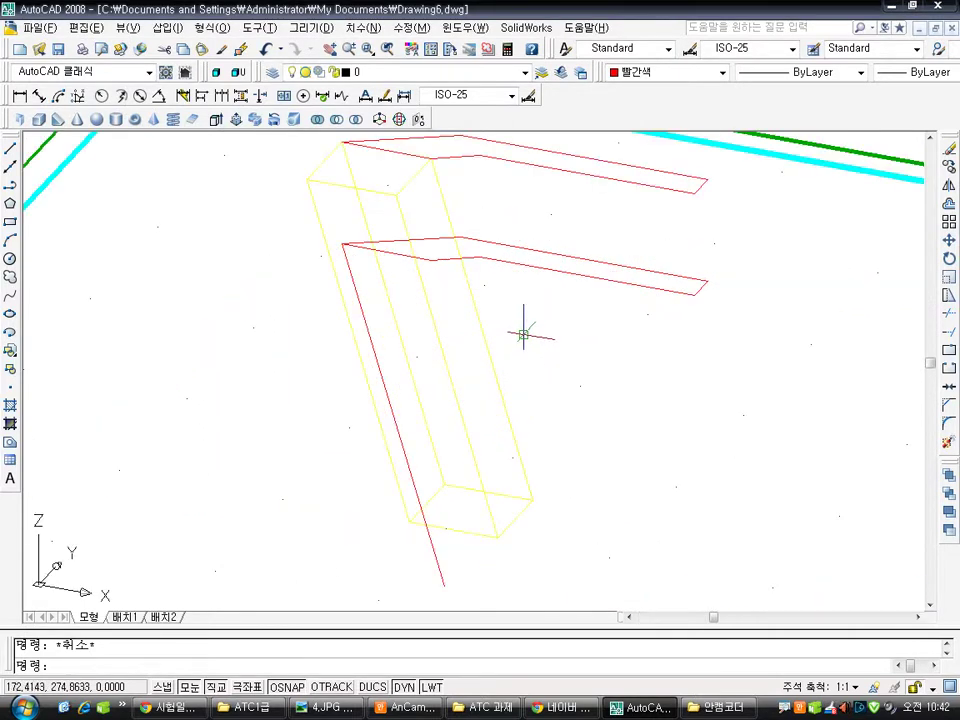
Try to trace the bar face behind the arm with lines from the top corner where the arm's inner edge starts, and undo them
type("l")
key("Return")
left_click(431, 157)
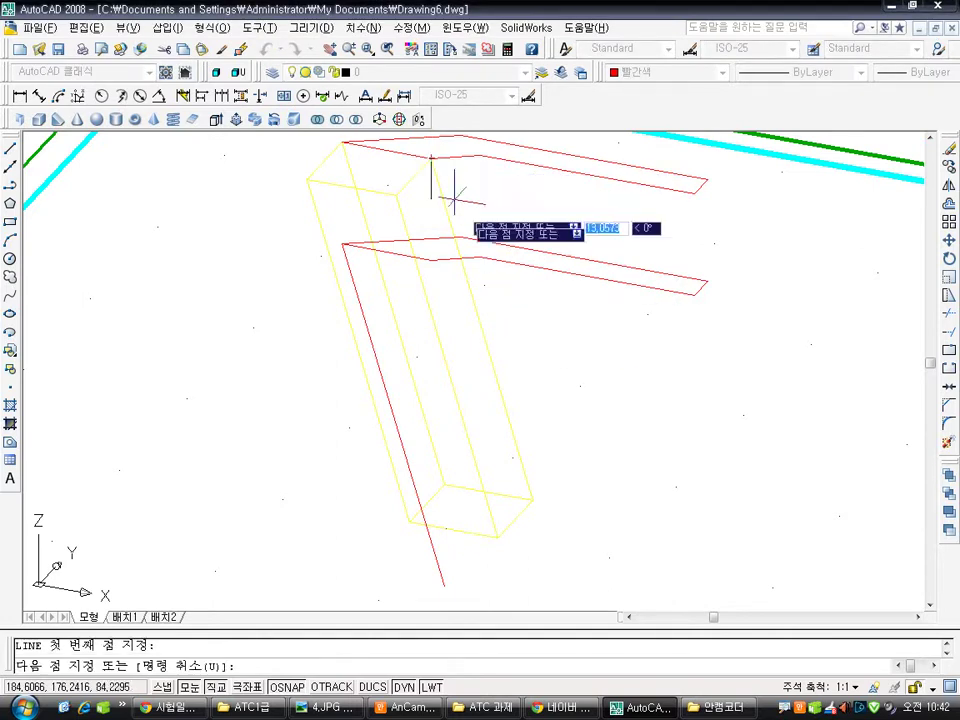
left_click(531, 499)
left_click(453, 488)
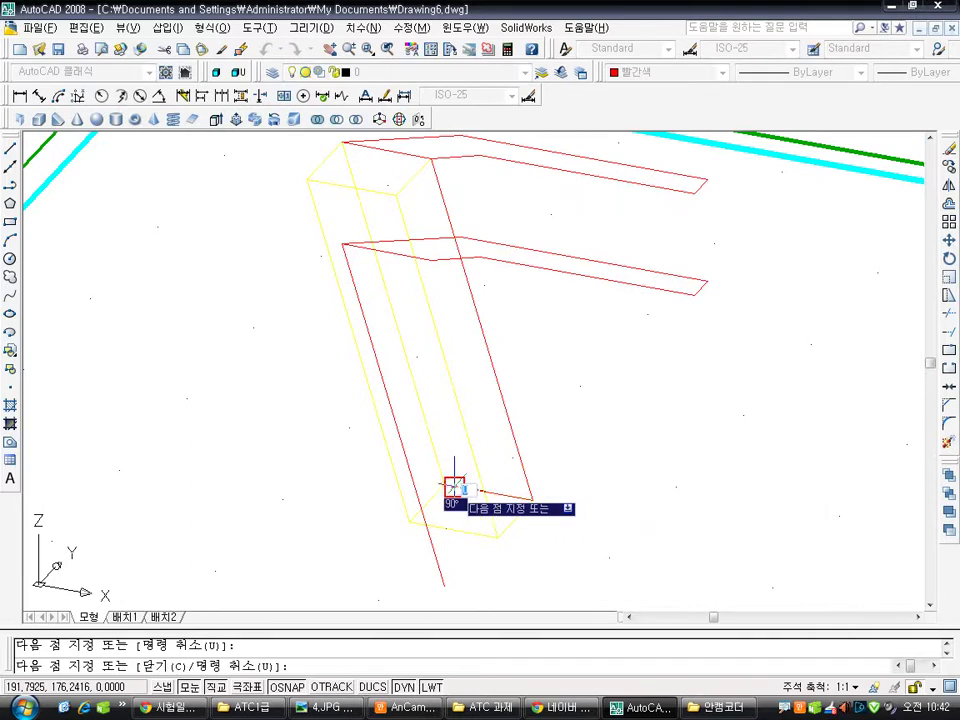
key("Escape")
left_click(527, 505)
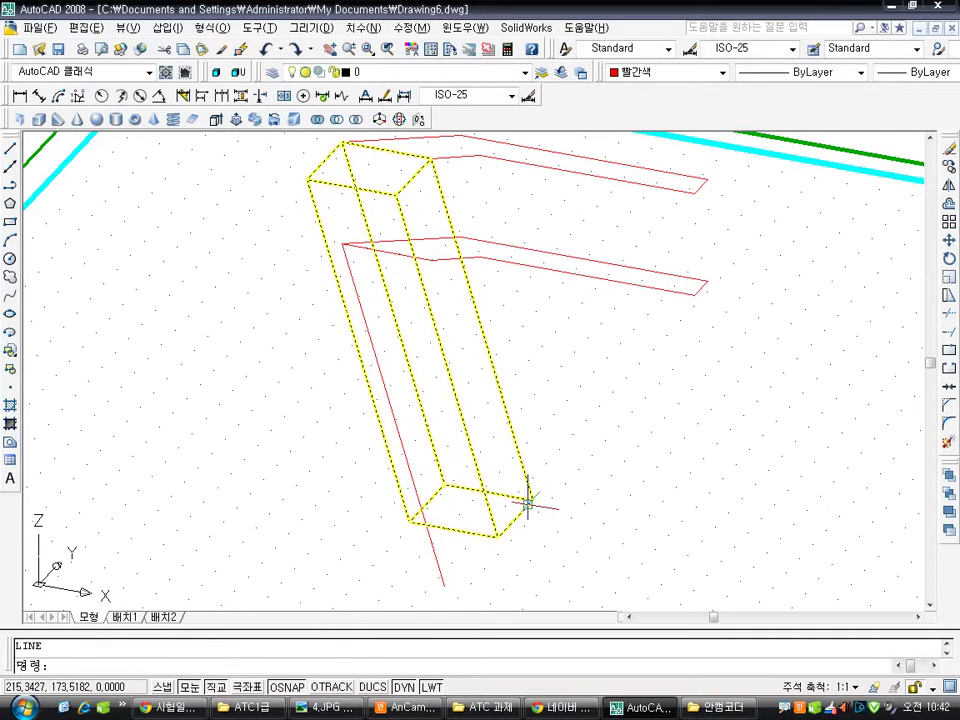
key("Escape")
Draw lines along the bar face that meets the arm: down one slanted edge, across the bottom edge, and up the other slanted edge
type("l")
key("Return")
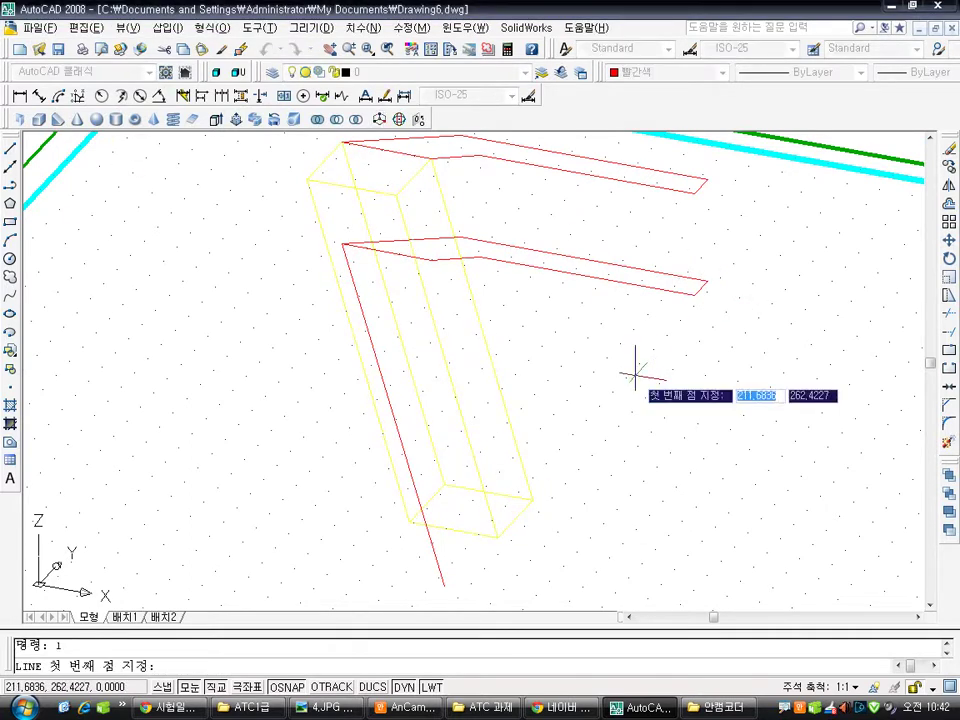
left_click(431, 157)
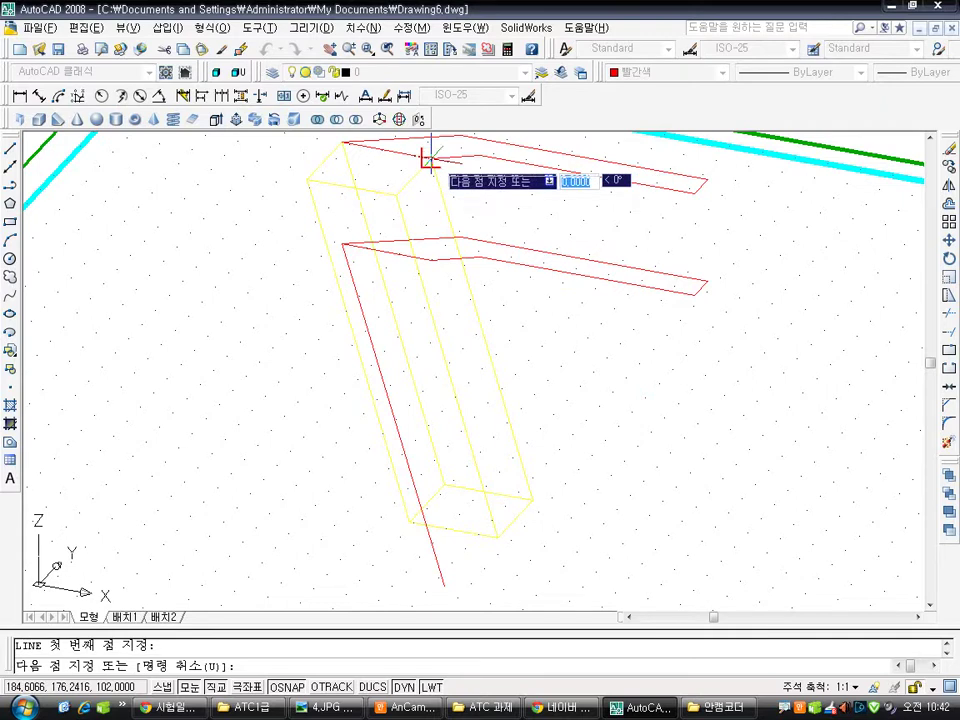
left_click(532, 499)
left_click(444, 485)
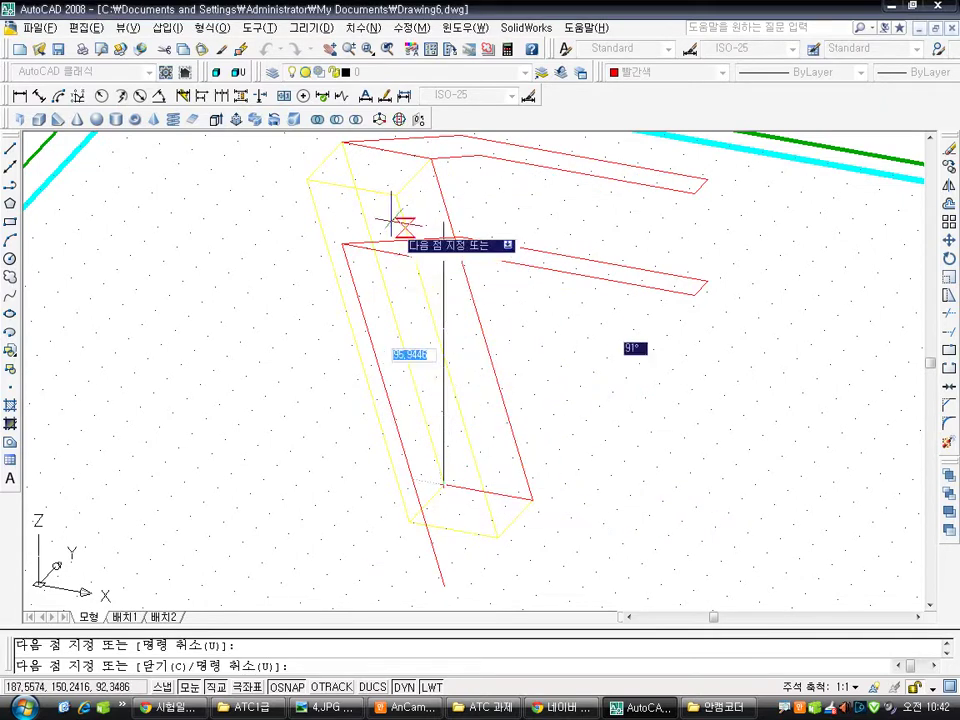
left_click(342, 142)
key("Escape")
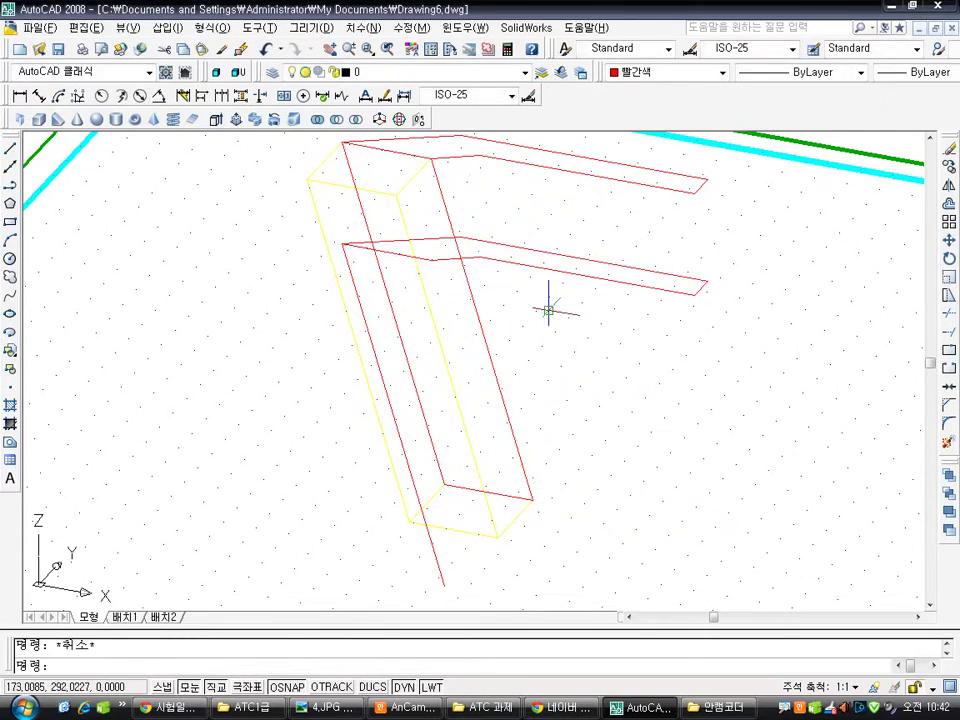
Reset the UCS to World and redefine its Z axis from the default origin through 0,-1,0
type("ucs")
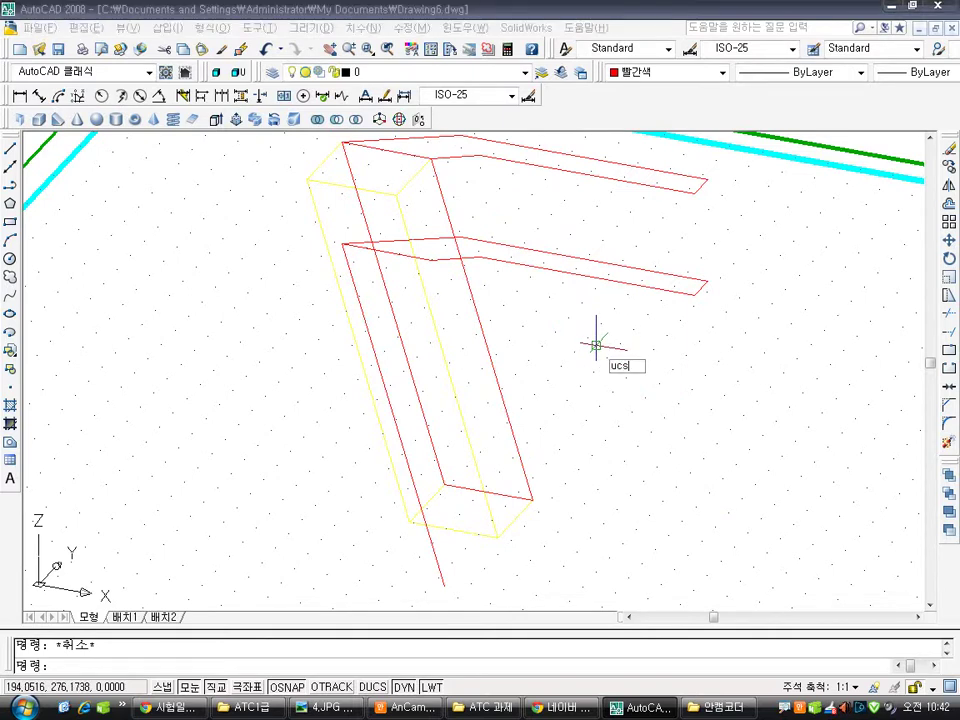
key("Return")
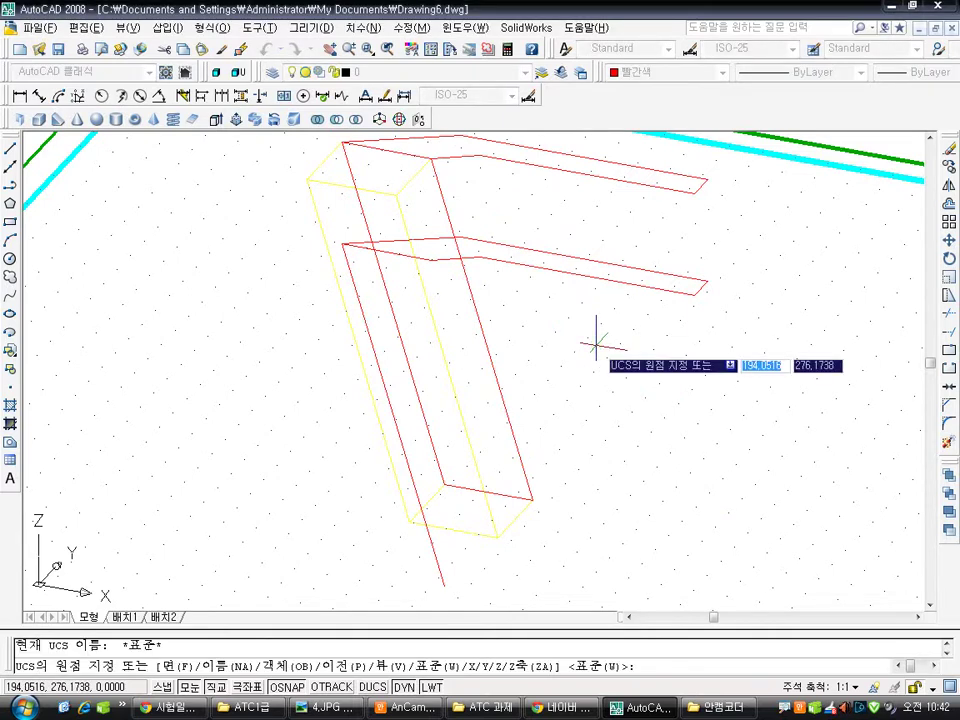
type("w")
key("Return")
key("Return")
type("za")
key("Return")
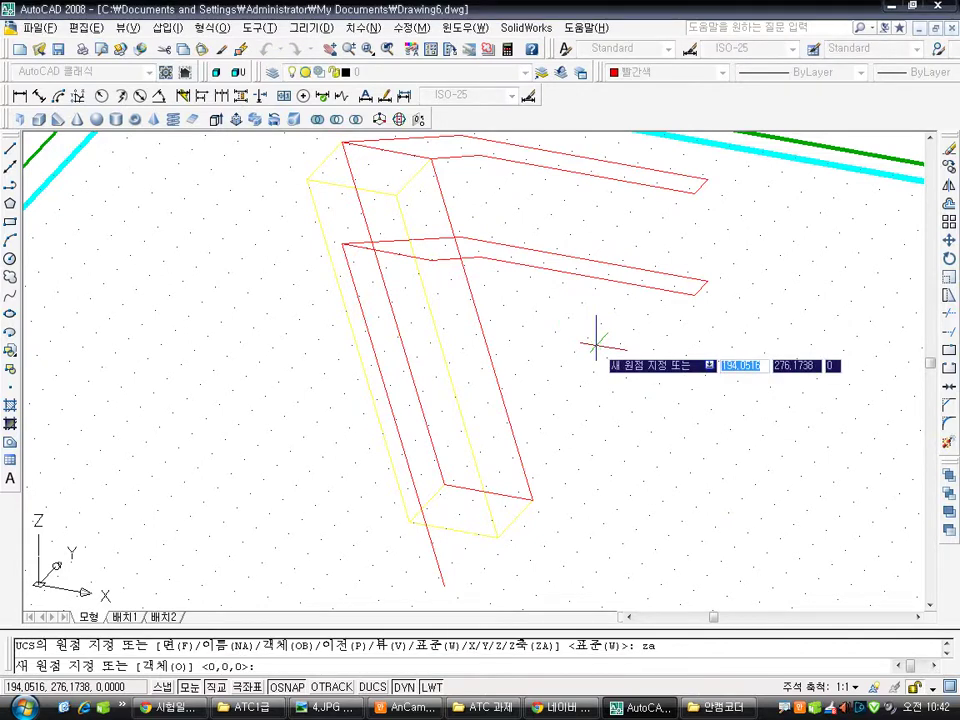
key("Return")
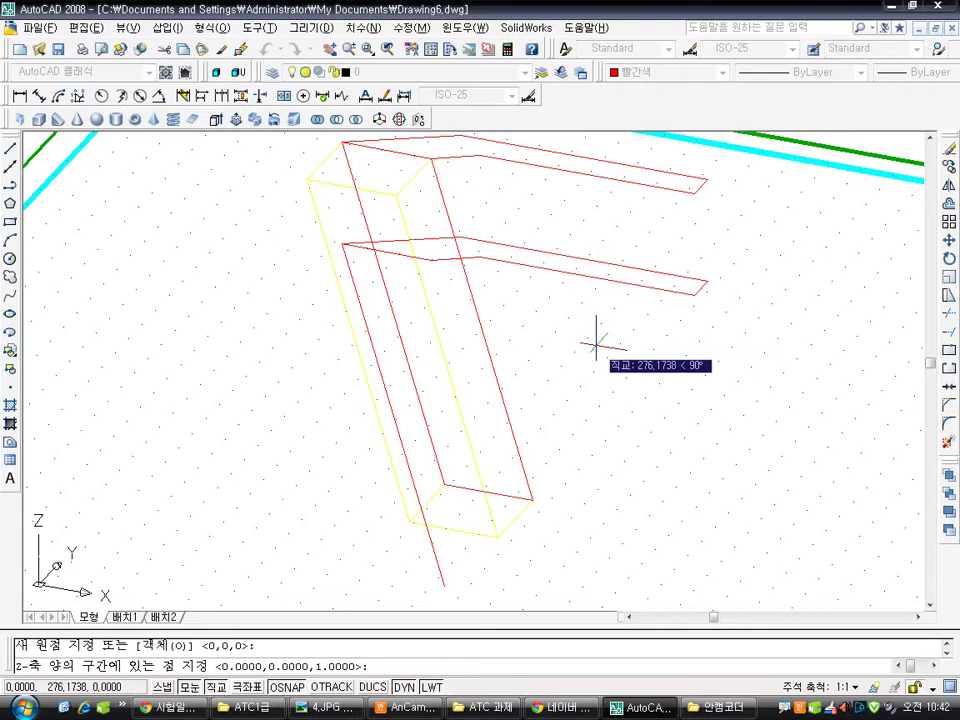
type("0,-1,")
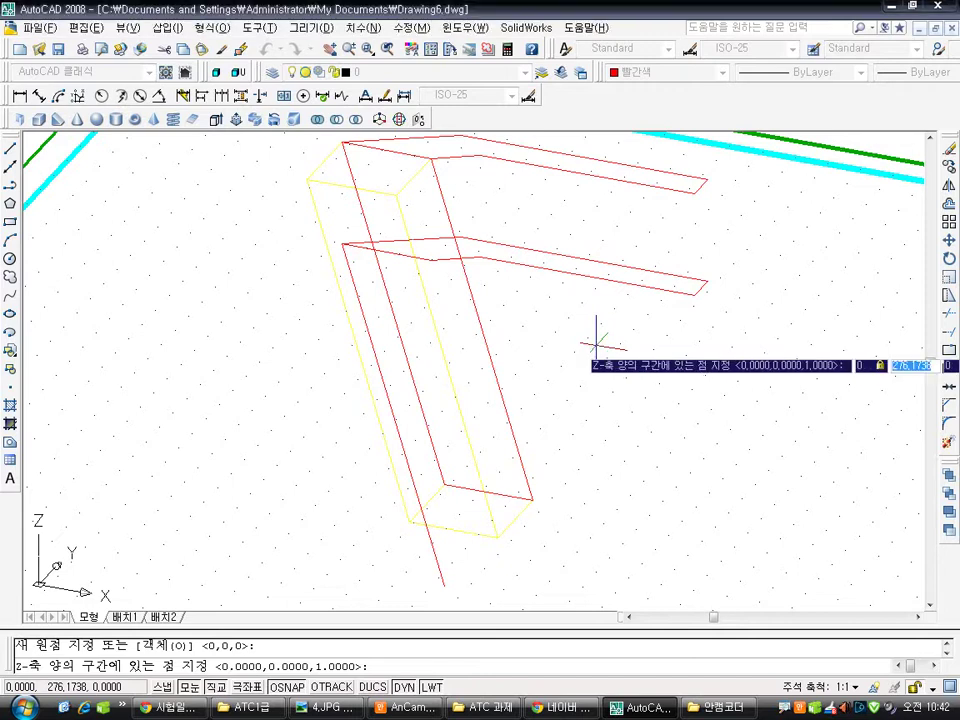
type("0")
key("Return")
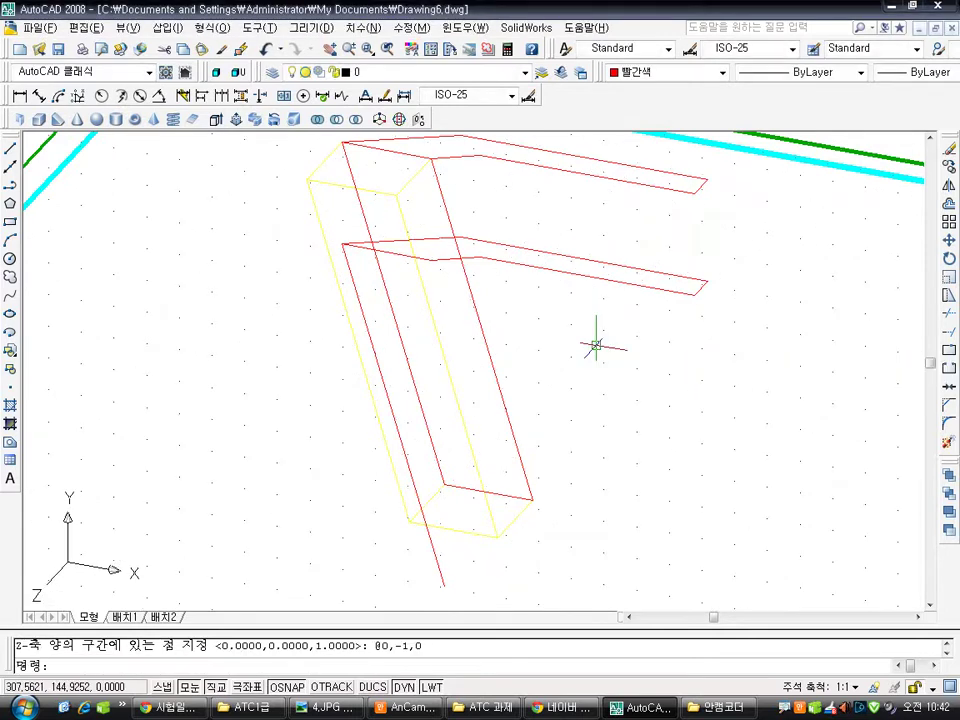
Check the arm height dimensions in 4.JPG in the picture viewer, and return to AutoCAD
scroll(471, 242, "down", 6)
scroll(470, 251, "up", 2)
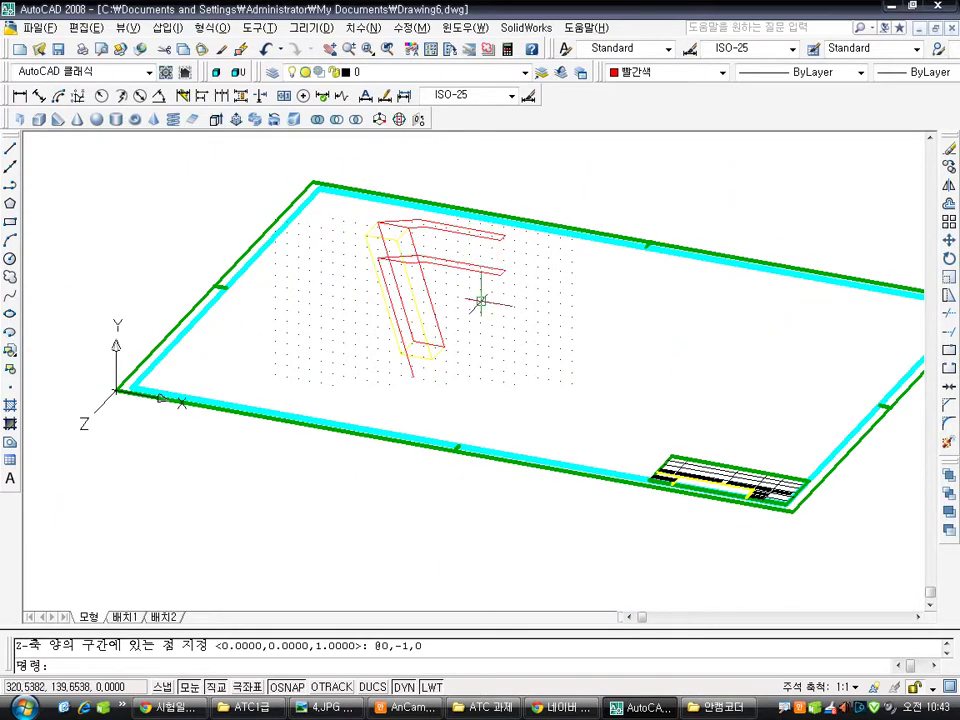
scroll(481, 300, "up", 4)
key("Escape")
type("0")
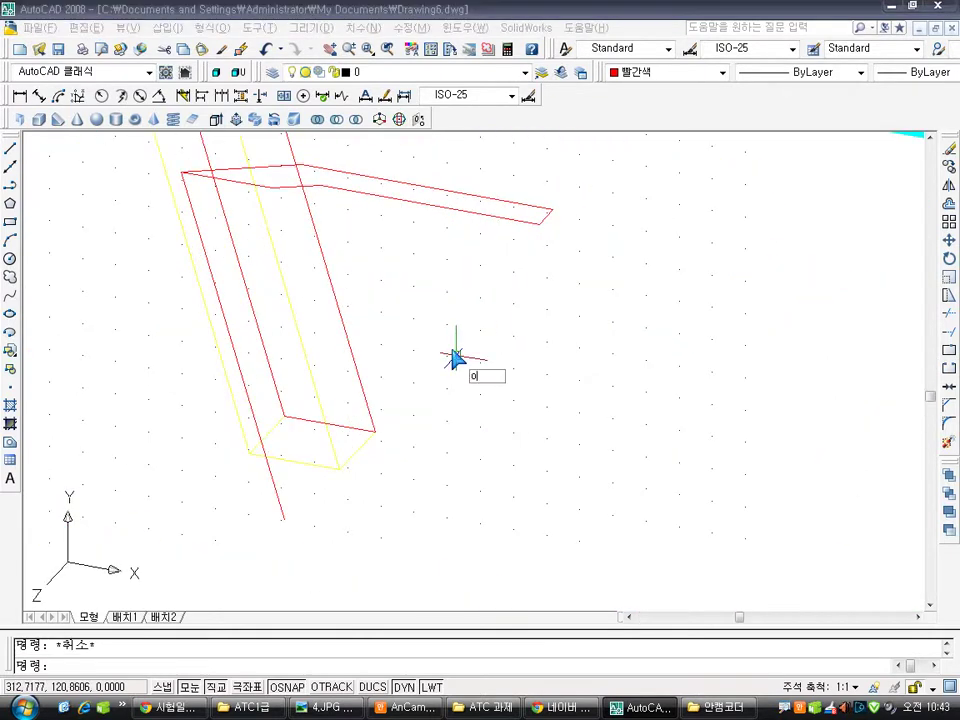
key("Return")
left_click(328, 707)
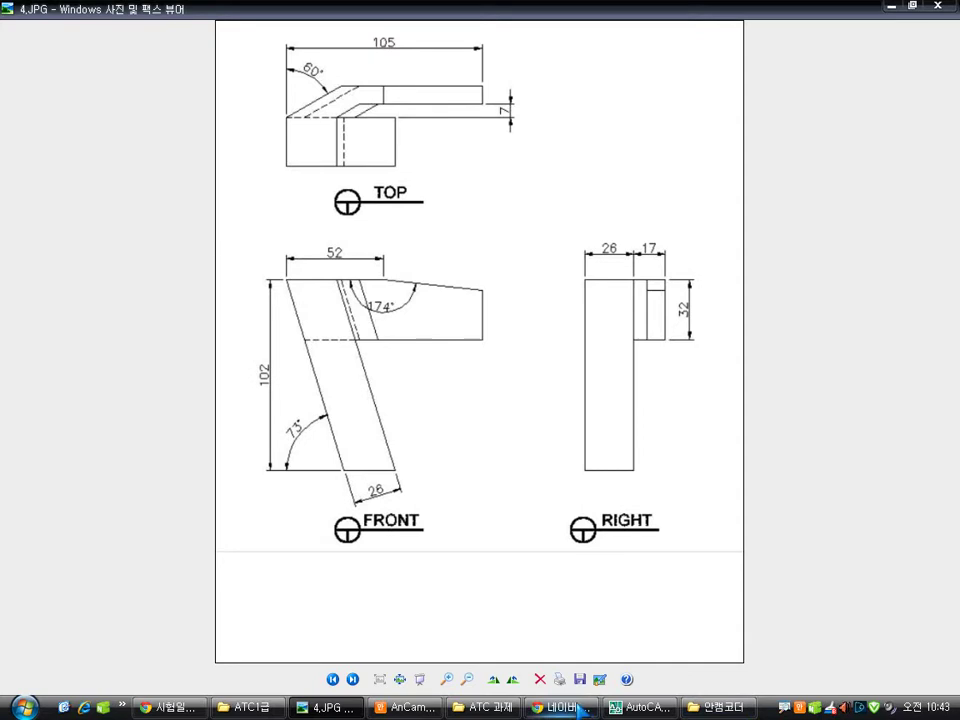
left_click(632, 707)
key("Escape")
key("Escape")
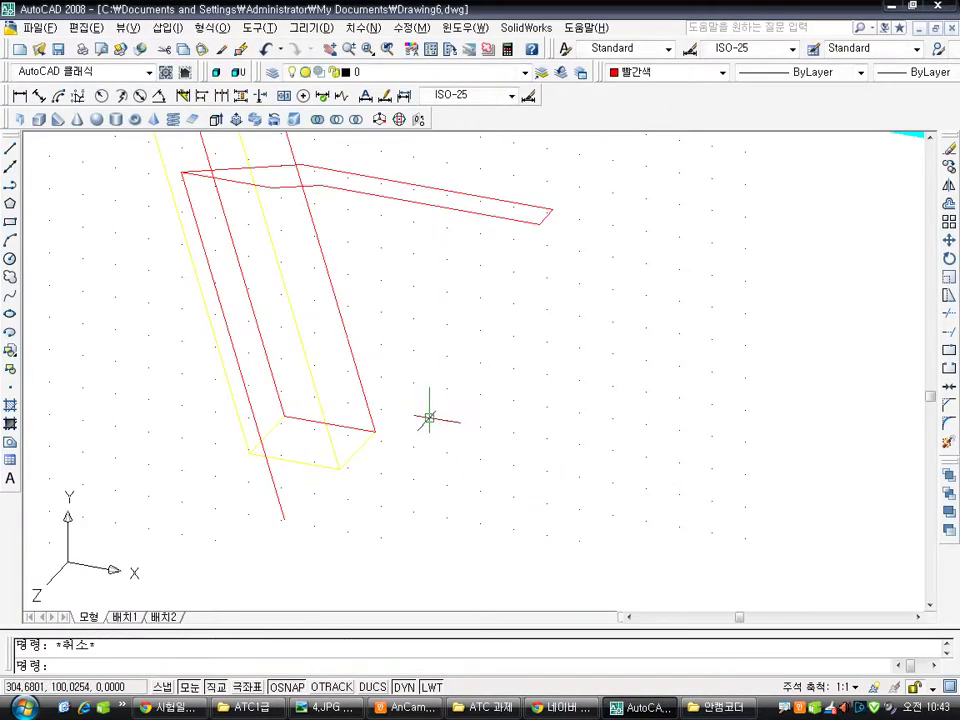
Offset the bottom edge line of the bar face upward by 70
middle_click_drag(429, 420, 610, 454)
type("o")
key("Return")
type("7")
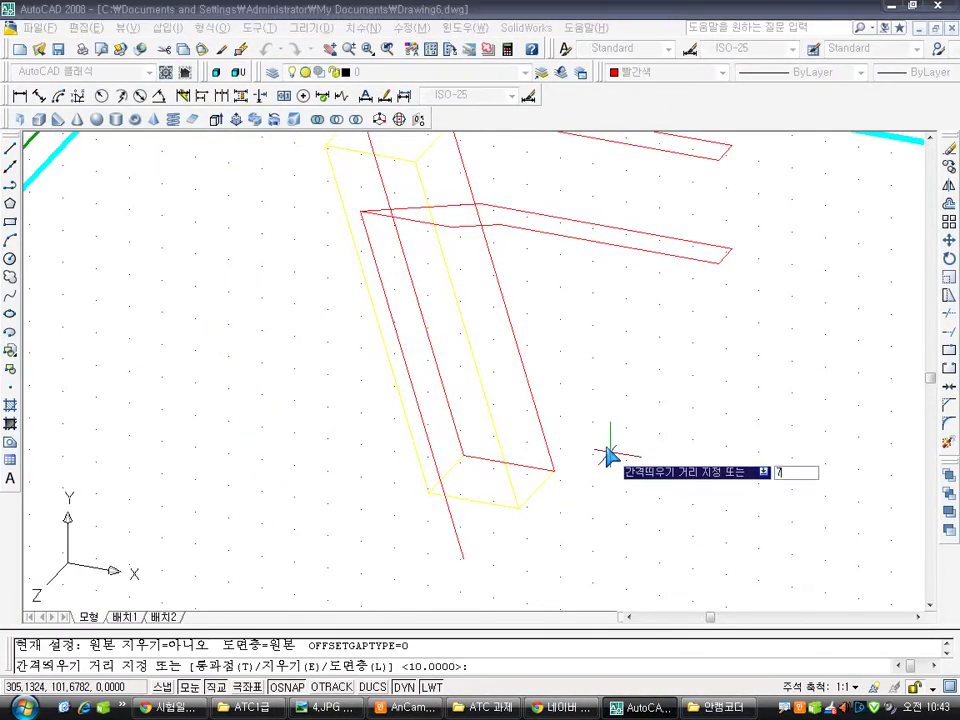
type("0")
key("Return")
left_click(523, 459)
left_click(549, 279)
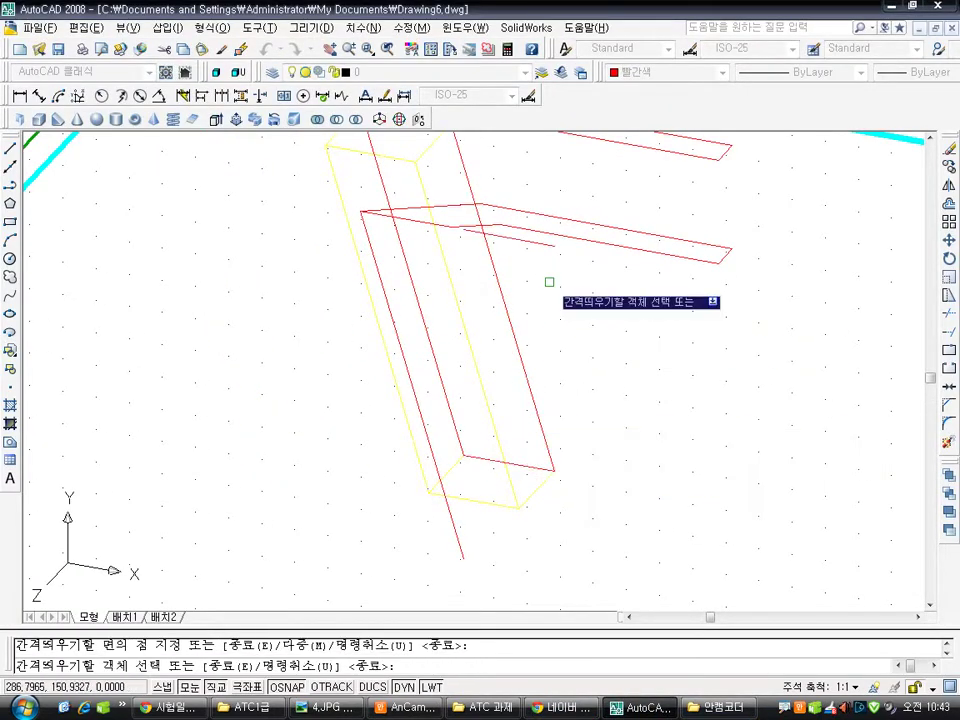
key("Escape")
Extend the offset line across the bar face to the bar's opposite slanted edge
middle_click_drag(566, 300, 617, 407)
scroll(605, 393, "up", 2)
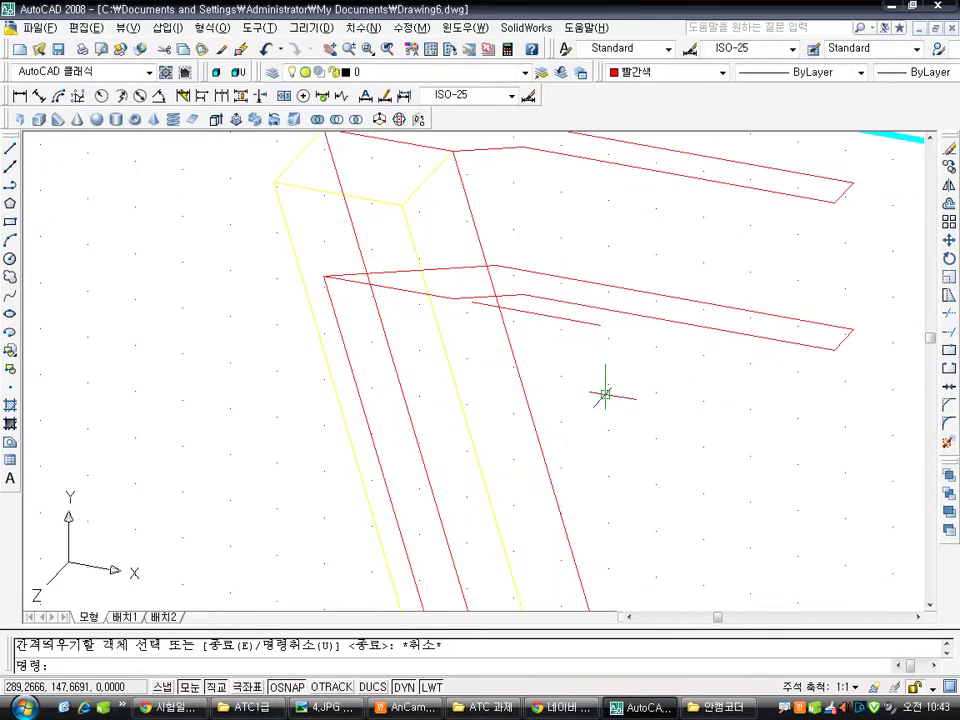
type("ex")
key("Return")
left_click(353, 220)
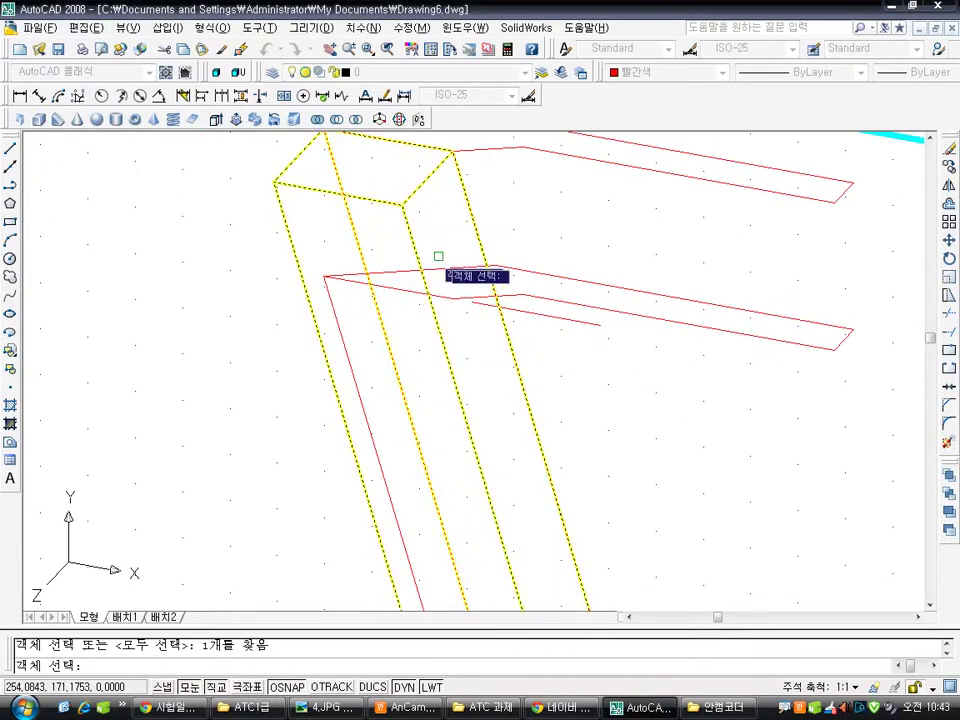
key("Return")
left_click(495, 306)
key("Escape")
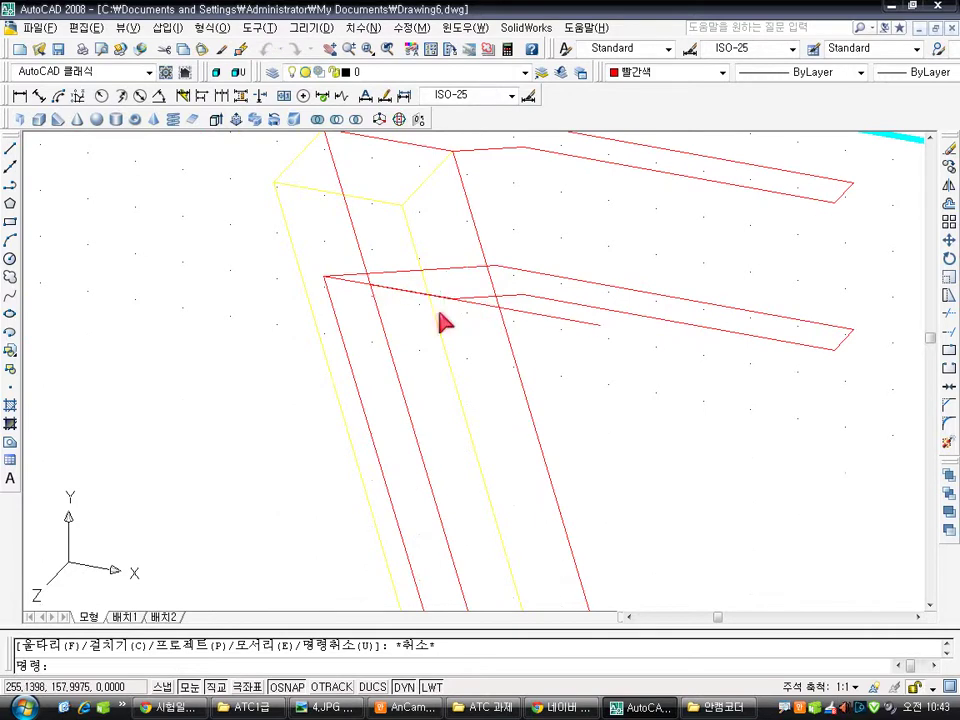
Move the lower arm outline from its outer corner to where the extended line meets the bar's slanted edge
mouse_move(440, 320)
middle_mouse_down("shift")
mouse_move(591, 360)
mouse_move(561, 339)
middle_mouse_up("shift")
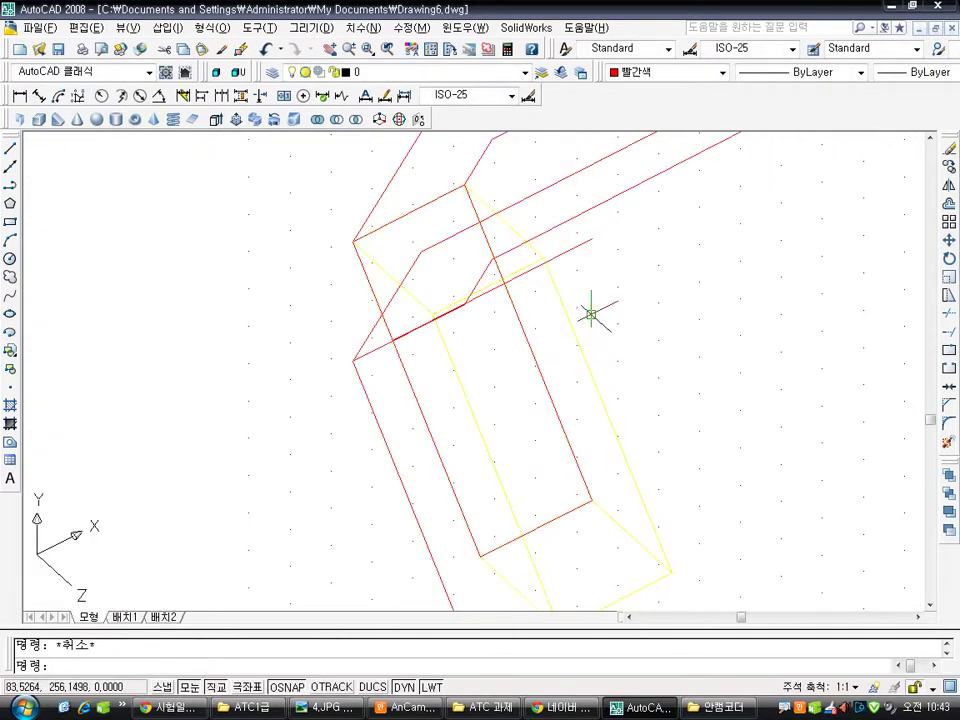
type("m")
key("Return")
left_click(566, 213)
key("Return")
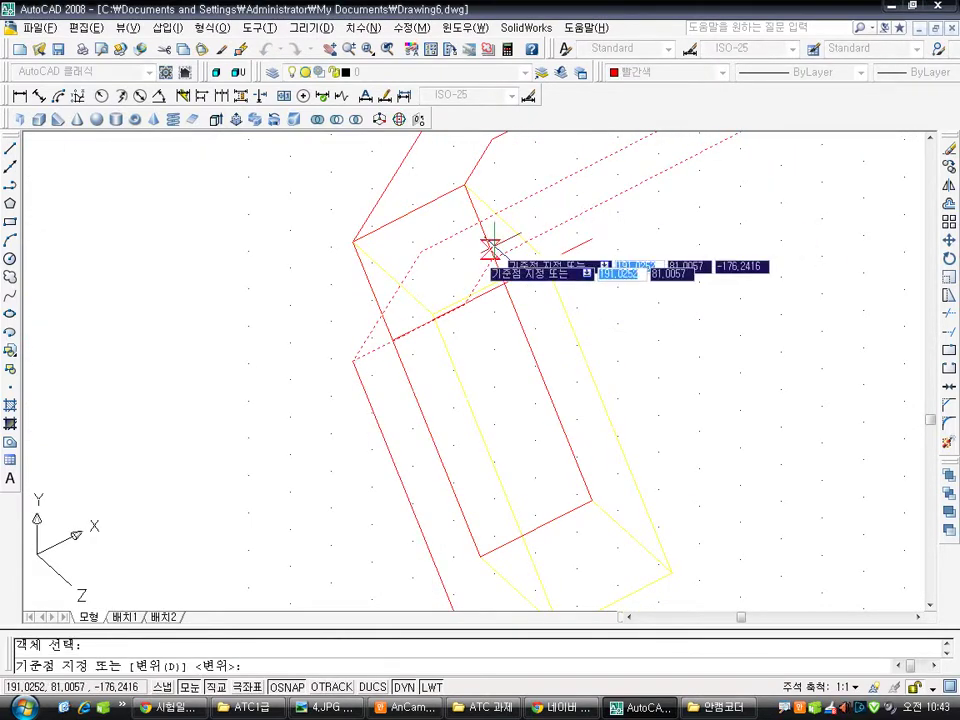
left_click(354, 358)
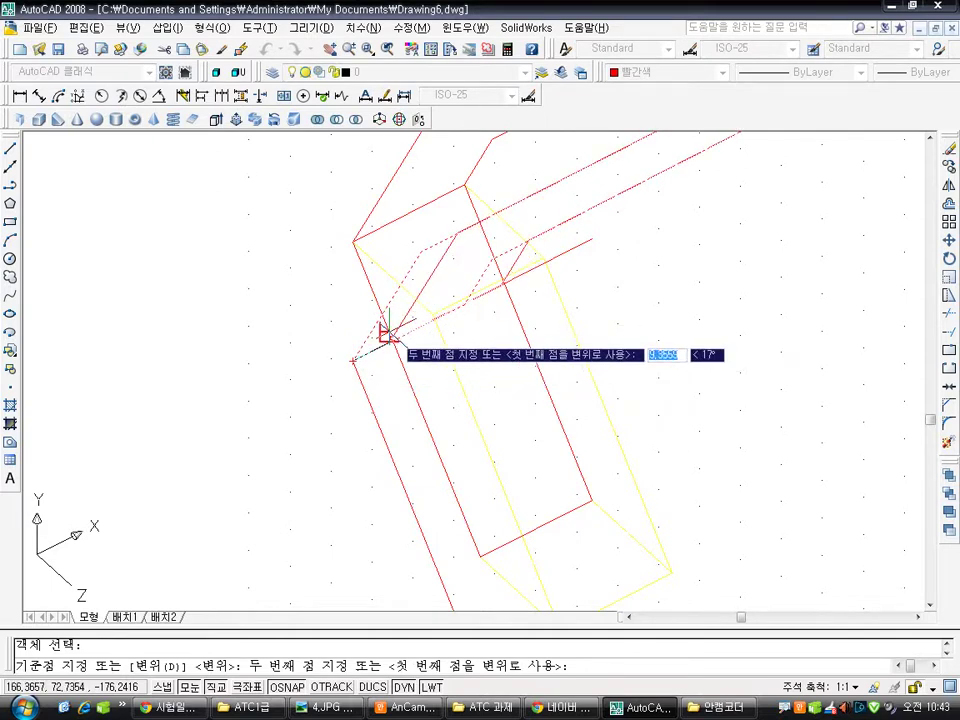
left_click(395, 336)
key("Escape")
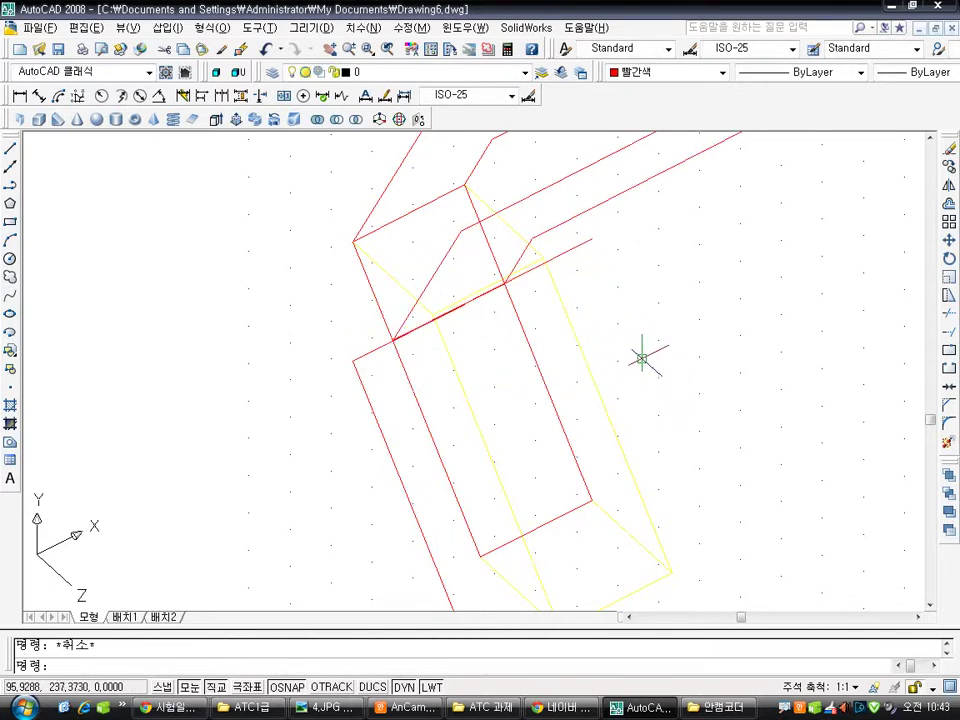
Loft a solid arm between the lower and upper arm outlines, using cross sections only with smooth fit
scroll(646, 363, "up", 3)
scroll(655, 363, "down", 4)
middle_click_drag(658, 362, 575, 371, "shift")
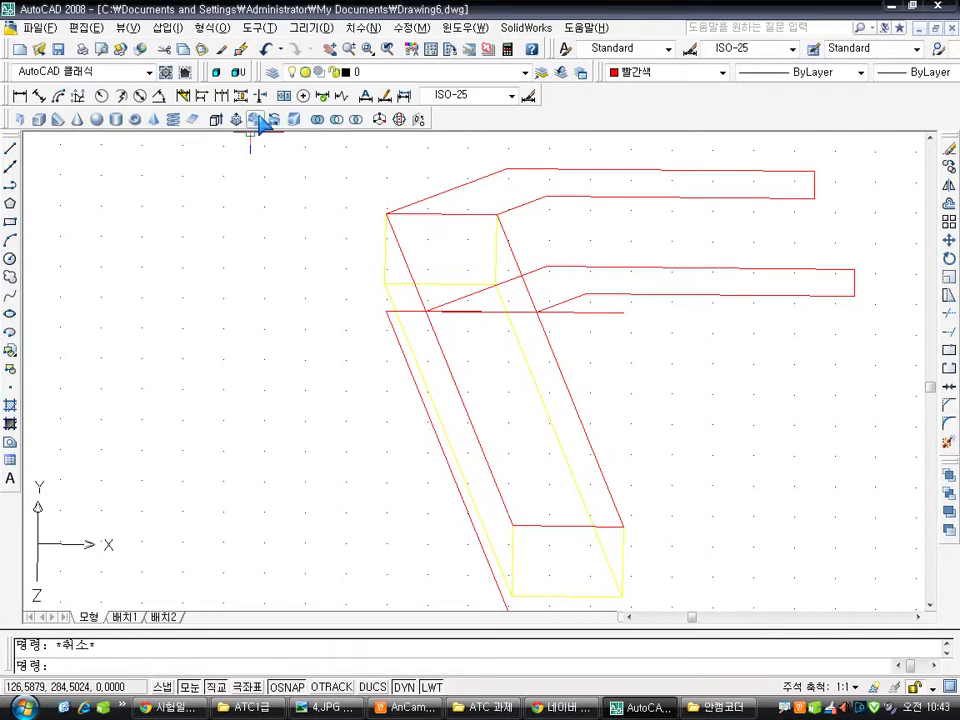
left_click(293, 119)
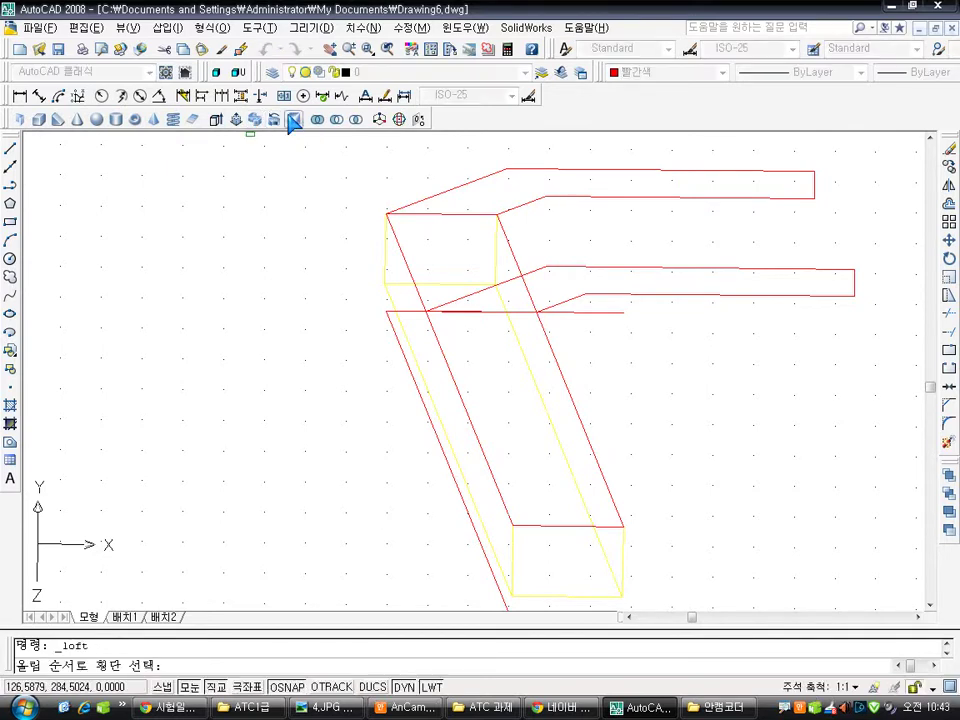
left_click(765, 268)
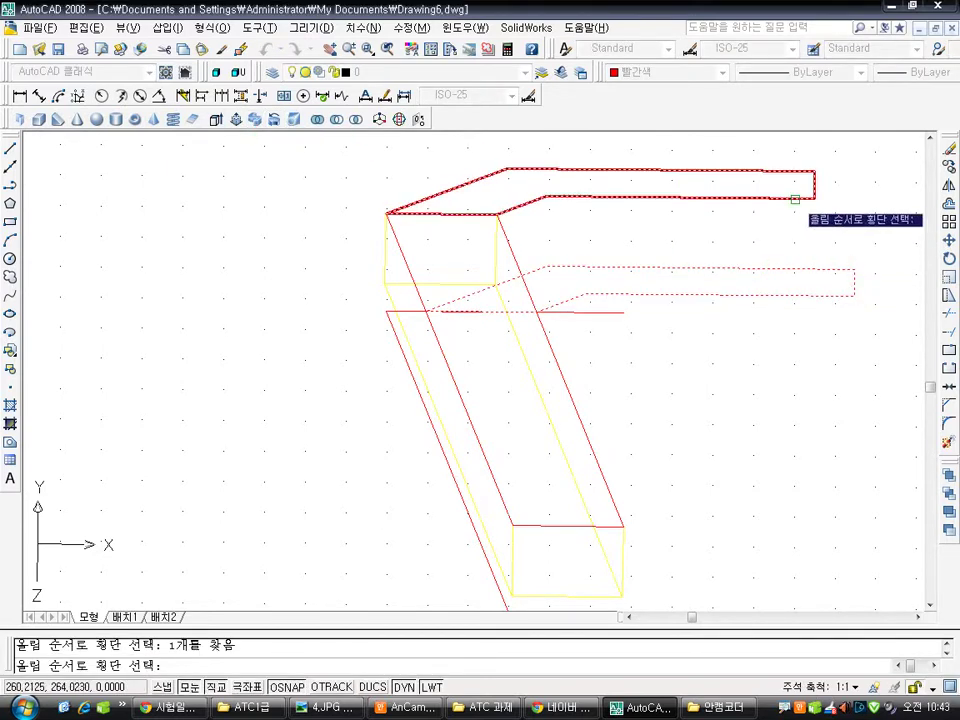
left_click(792, 197)
key("Return")
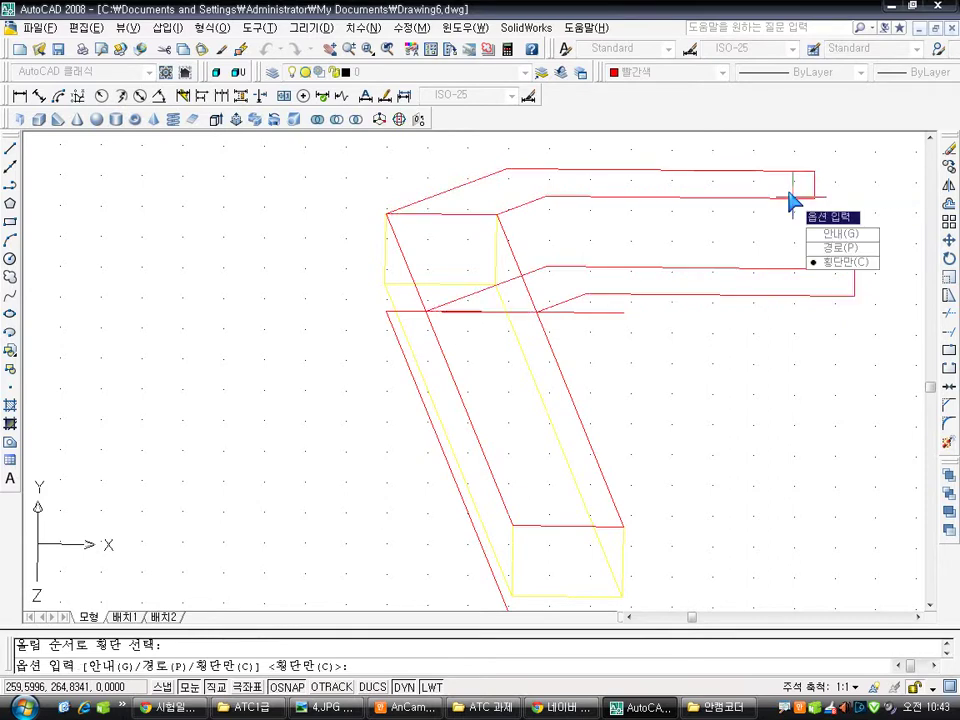
left_click(832, 262)
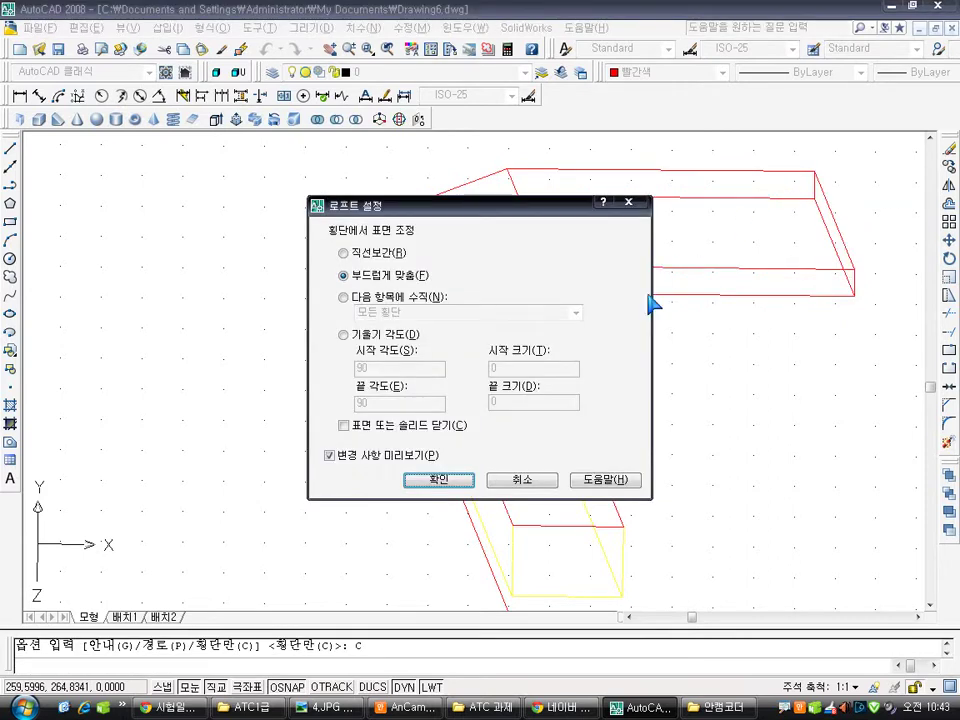
left_click(446, 478)
Shade the model and inspect the lofted arm against the slanted bar in 3D
mouse_move(788, 335)
middle_mouse_down("shift")
mouse_move(703, 343)
mouse_move(647, 315)
mouse_move(718, 315)
mouse_move(609, 326)
mouse_move(681, 283)
mouse_move(634, 304)
mouse_move(755, 275)
middle_mouse_up("shift")
type("shade")
key("Return")
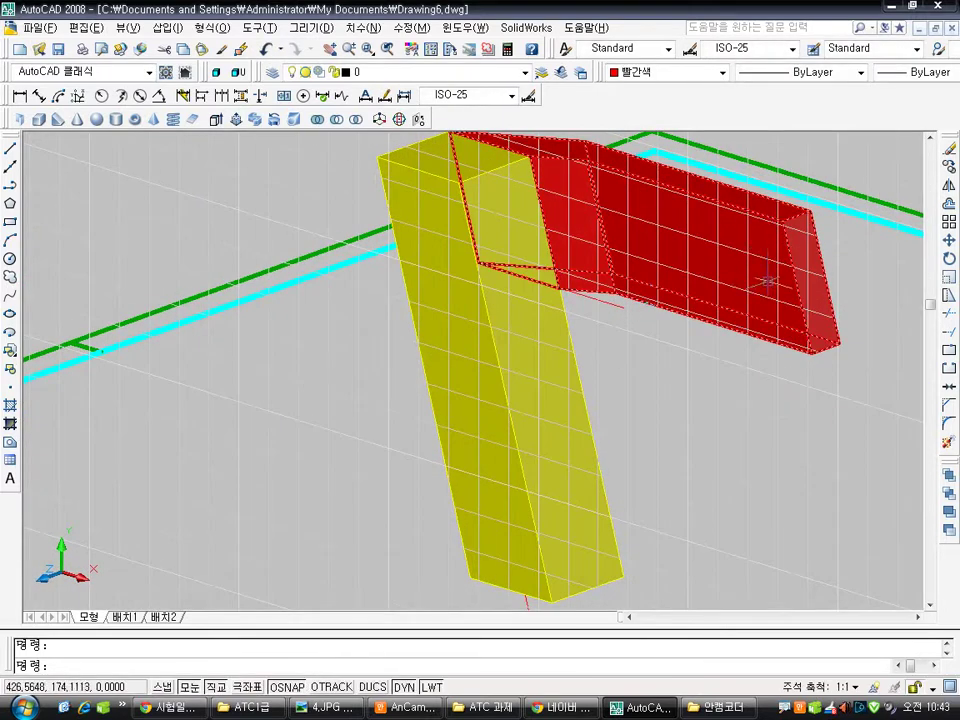
scroll(832, 300, "down", 6)
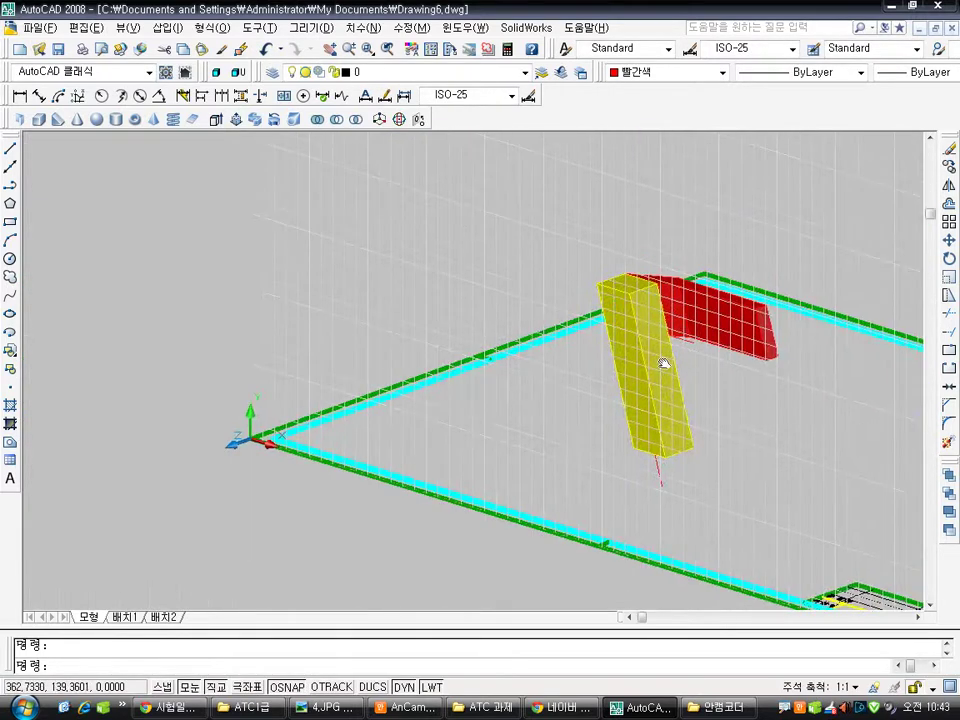
middle_click_drag(664, 364, 523, 437)
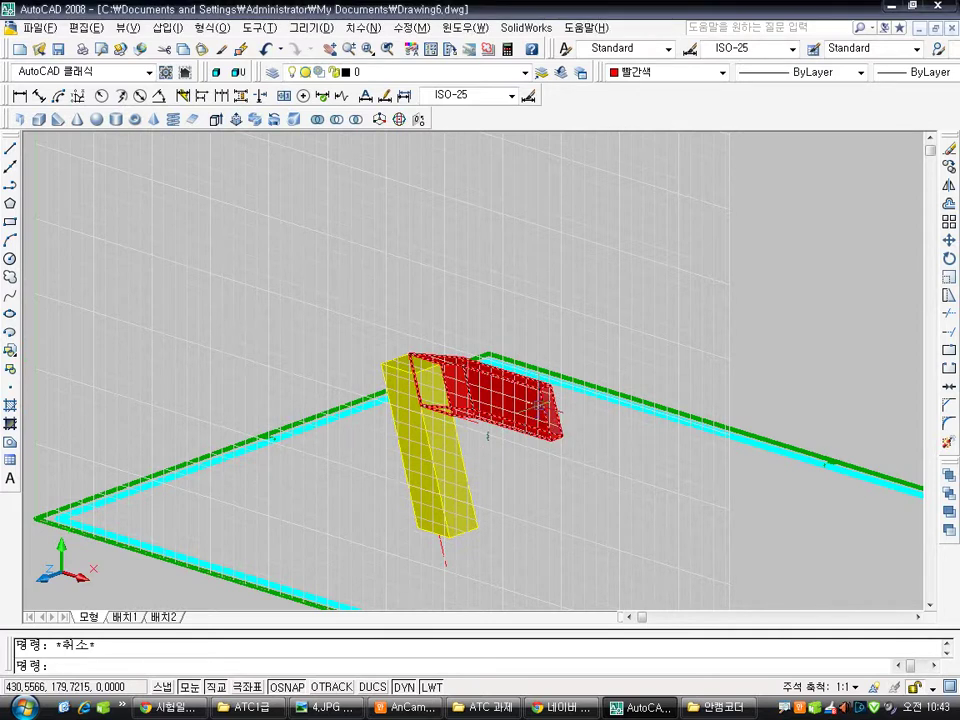
scroll(508, 442, "up", 3)
middle_click_drag(554, 445, 545, 420, "shift")
Set the current colour to yellow and union the slanted bar with the lofted arm
left_click(700, 72)
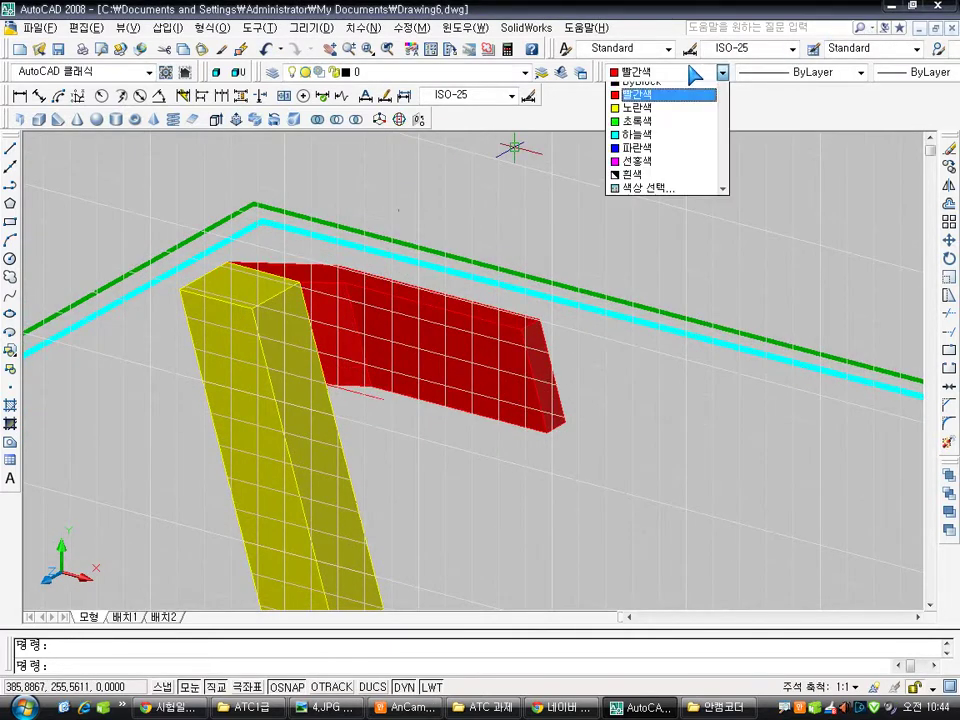
left_click(675, 130)
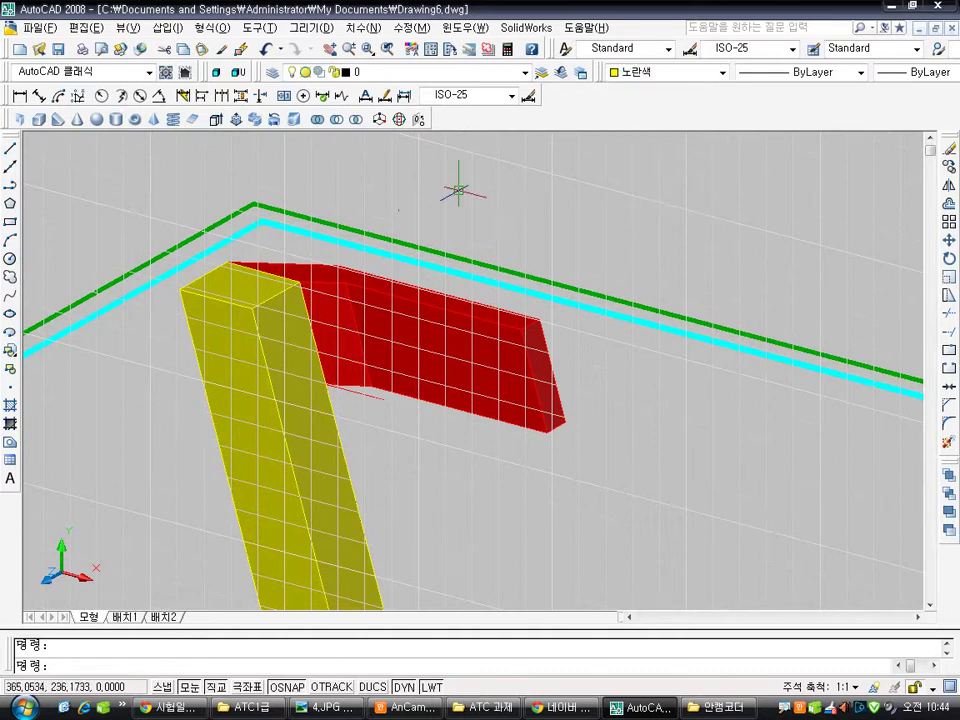
left_click(316, 122)
left_click(262, 296)
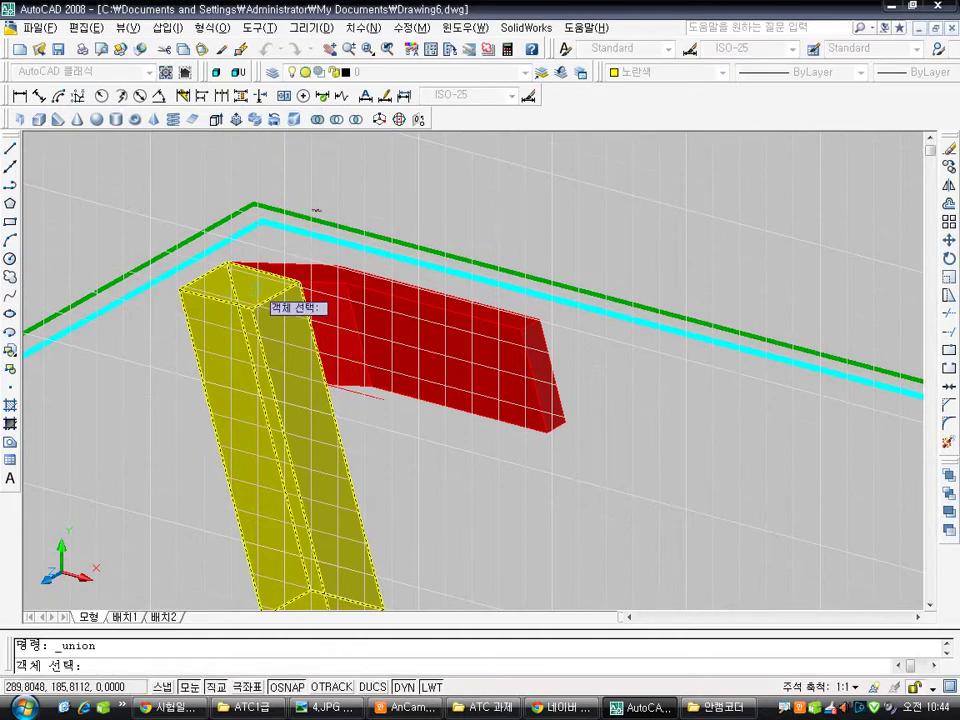
left_click(512, 315)
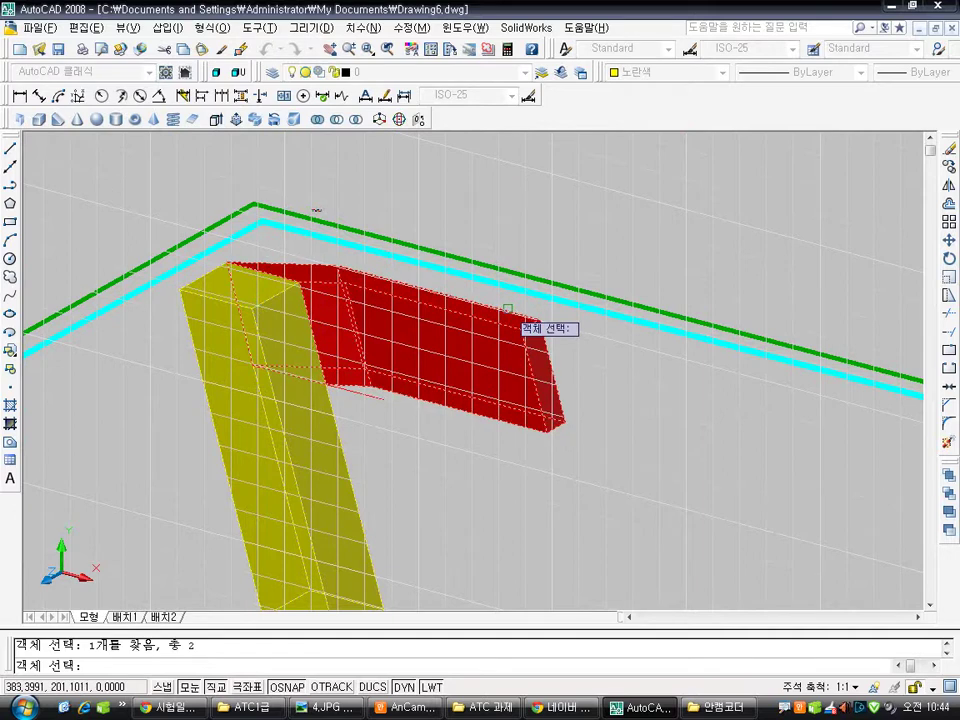
key("Return")
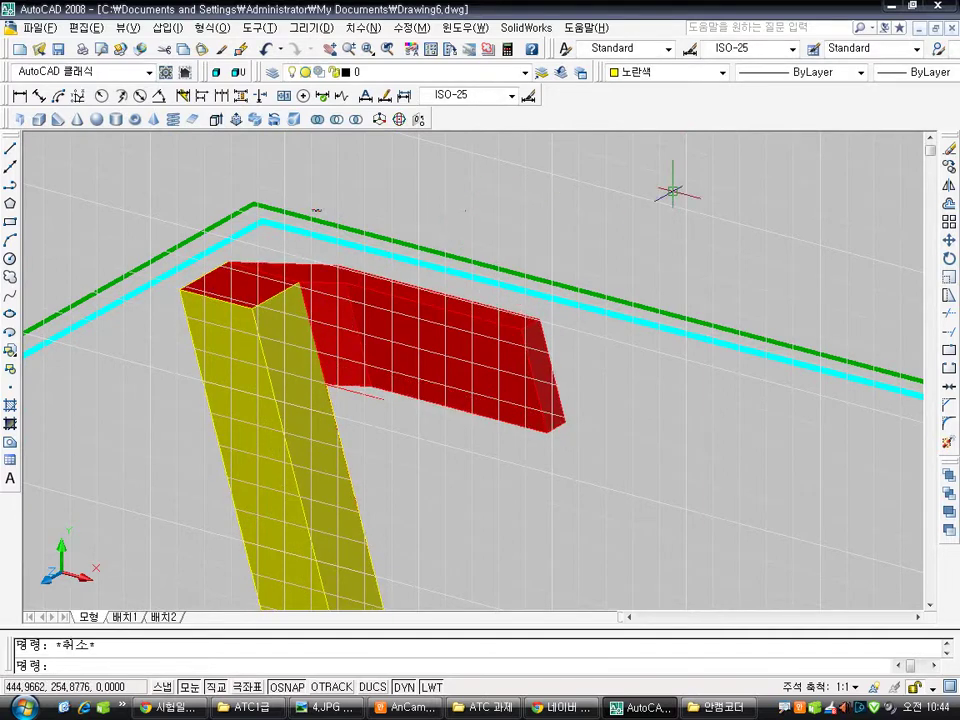
Try to recolour the red faces of the united arm and slanted bar yellow
left_click(499, 393)
left_click(657, 72)
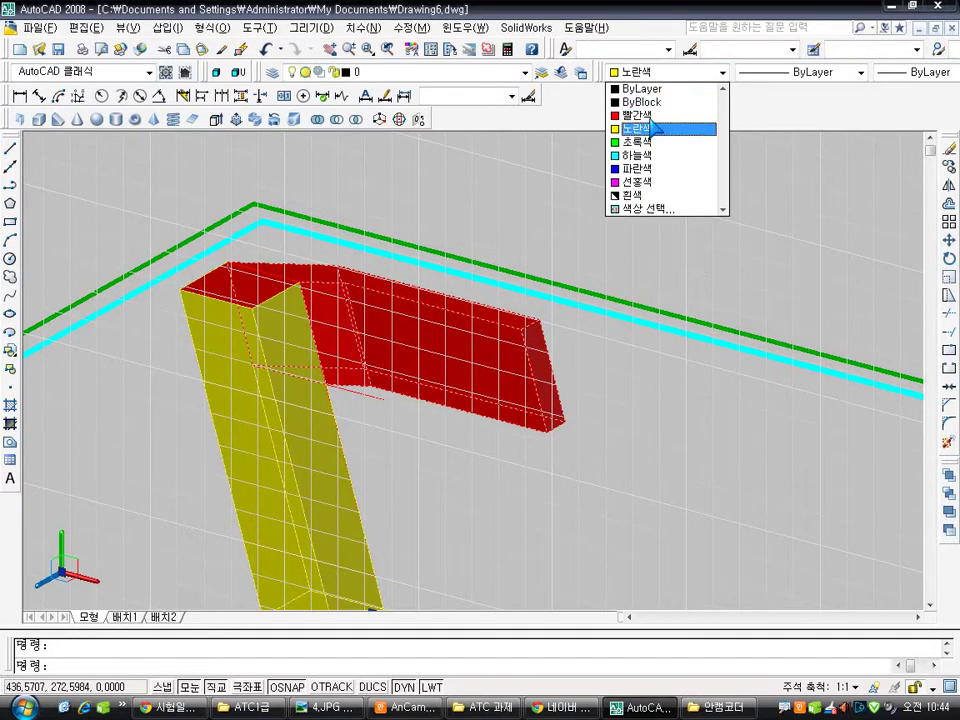
left_click(652, 129)
key("Escape")
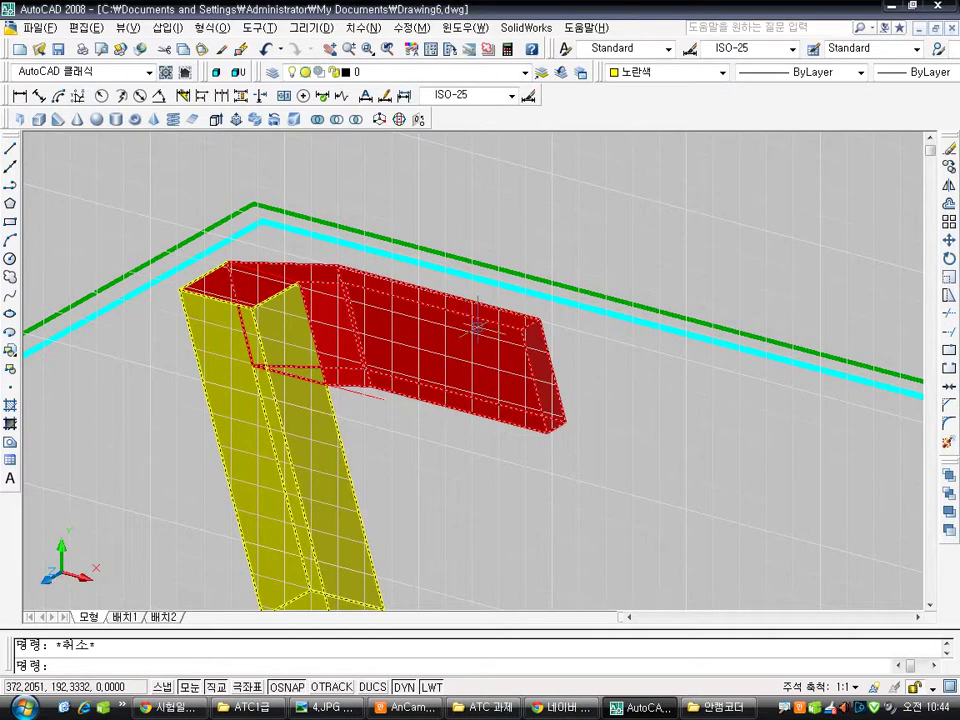
left_click(527, 329)
left_click(655, 72)
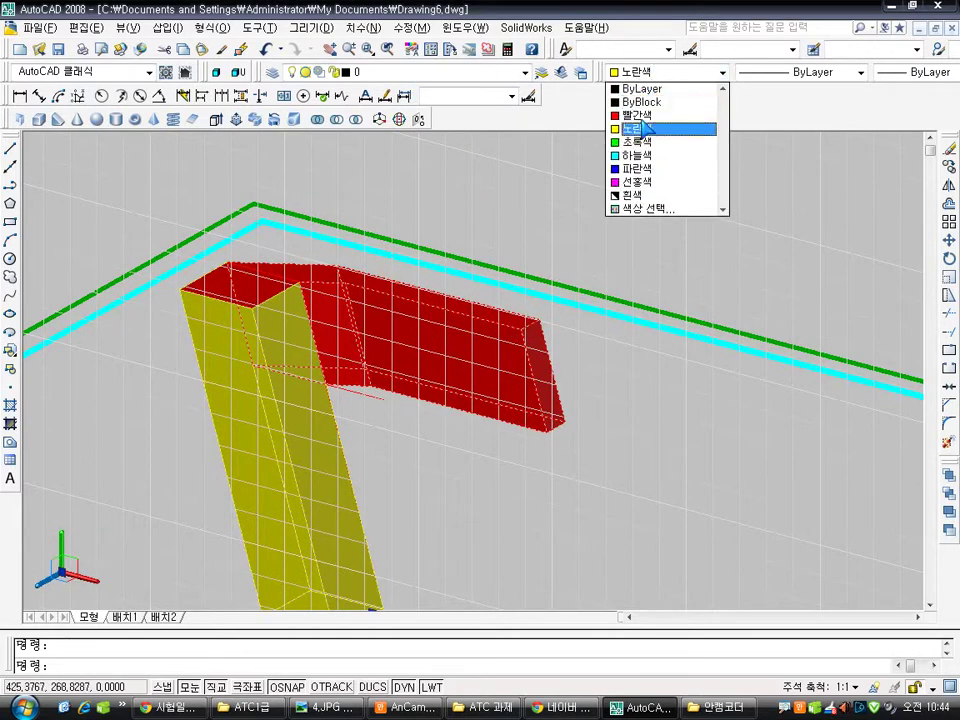
left_click(640, 129)
key("Escape")
Set the united solid's colour to green and back to yellow to override its red arm faces
middle_click_drag(533, 362, 360, 304, "shift")
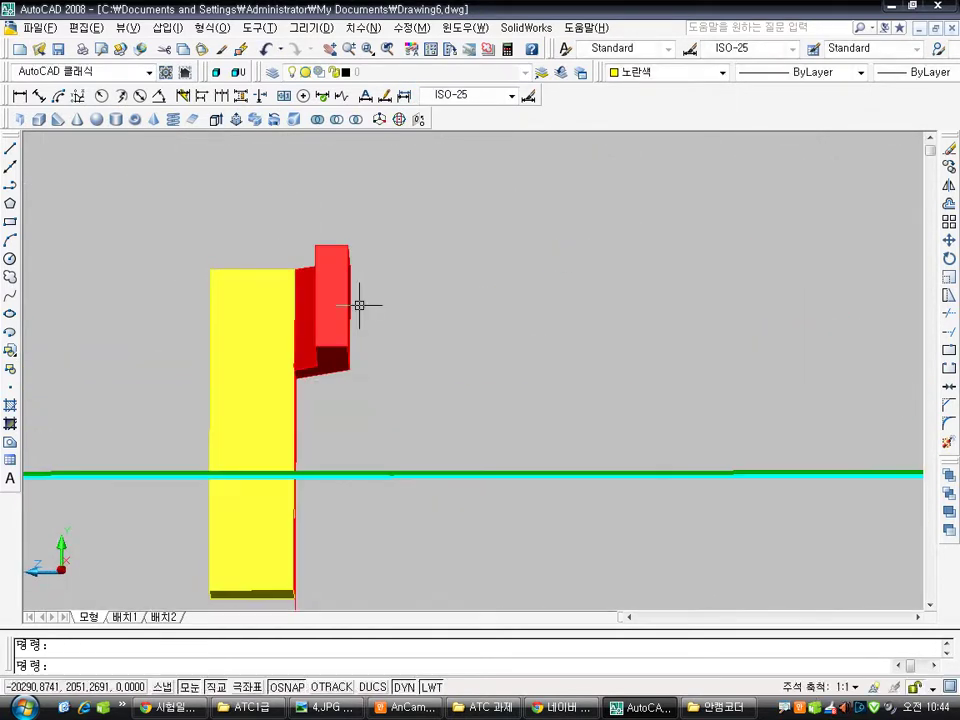
left_click(688, 73)
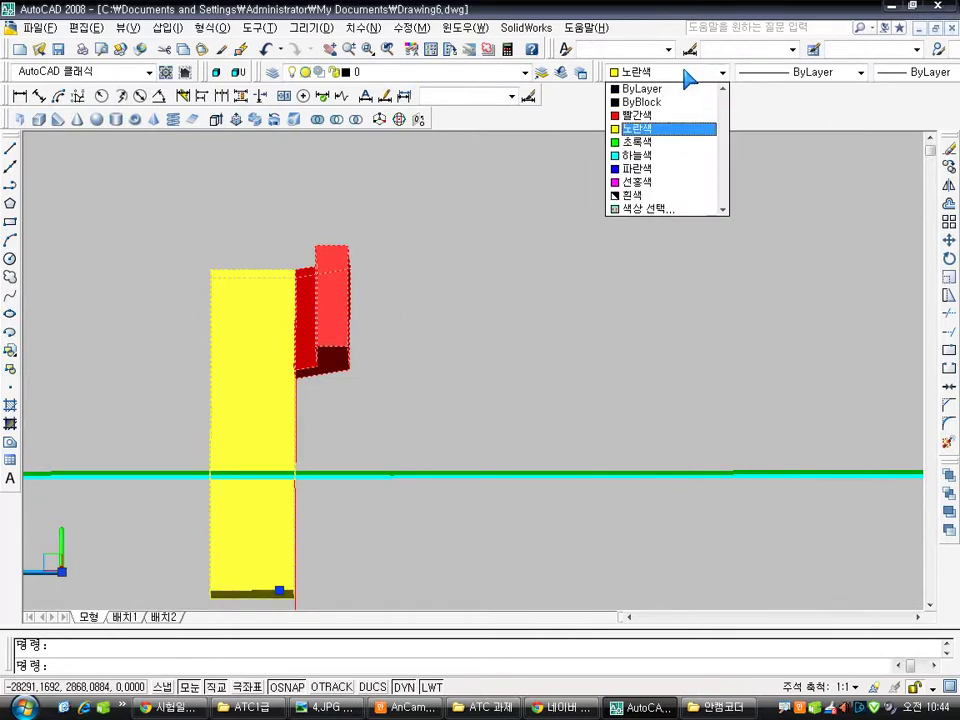
left_click(662, 143)
left_click(680, 72)
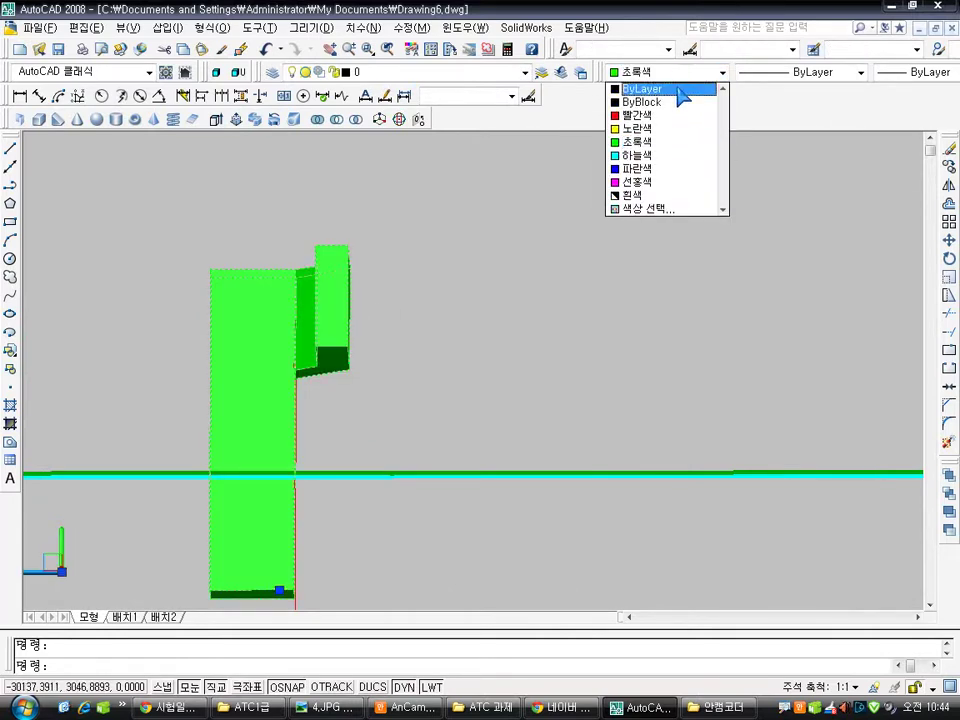
left_click(677, 131)
key("Escape")
Inspect the recoloured arm and slanted bar in 3D from the front side
middle_click_drag(325, 318, 354, 370, "shift")
scroll(380, 352, "up", 2)
scroll(400, 344, "down", 5)
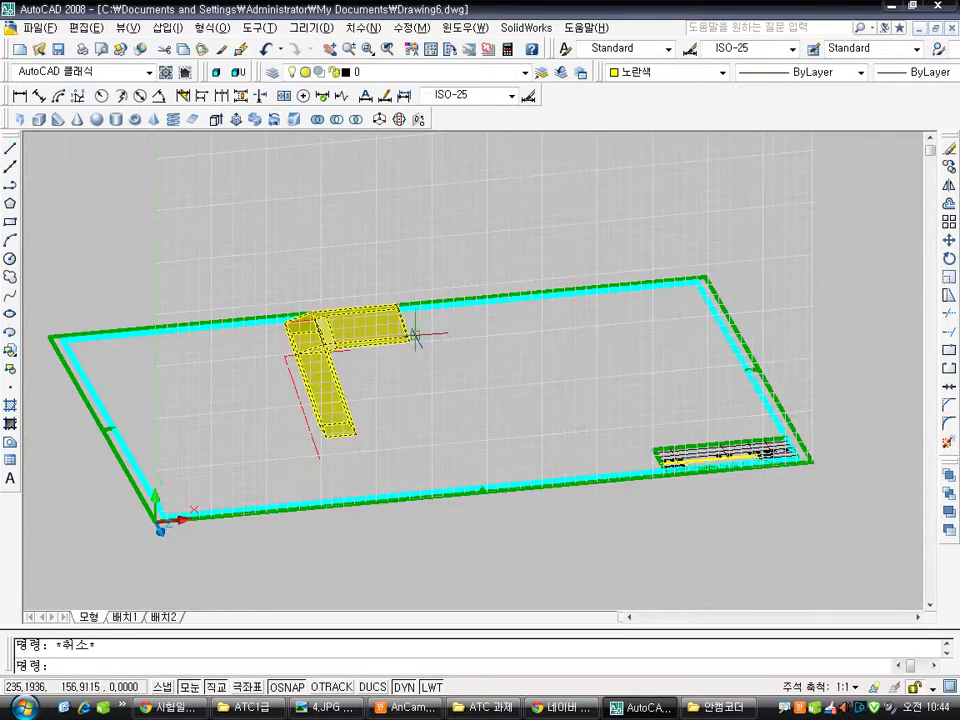
scroll(418, 328, "up", 3)
left_click(395, 352)
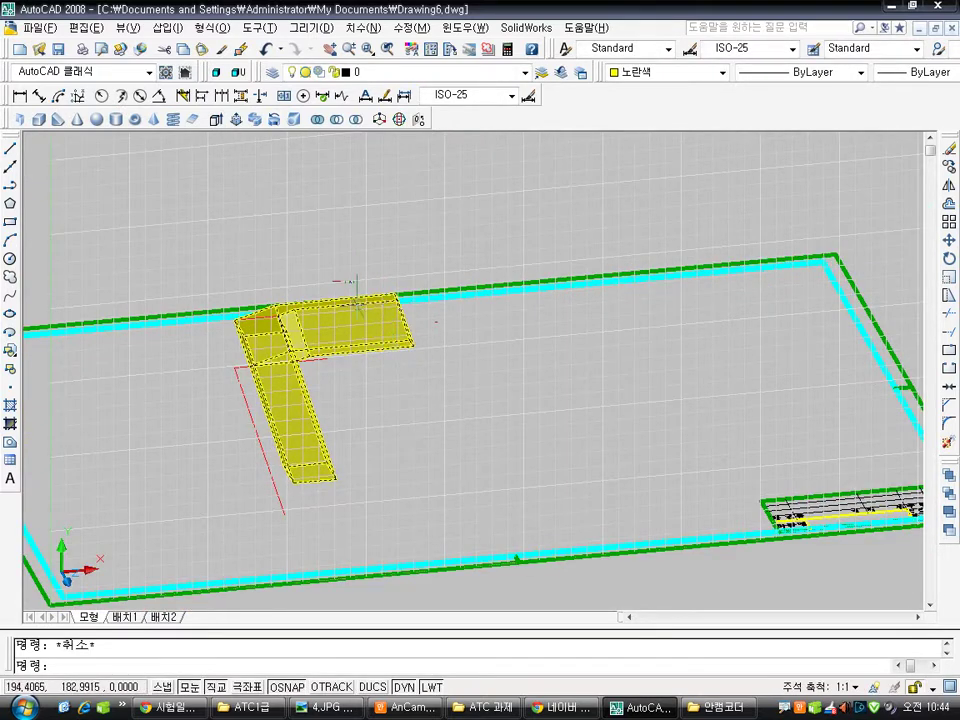
scroll(365, 300, "up", 3)
key("Escape")
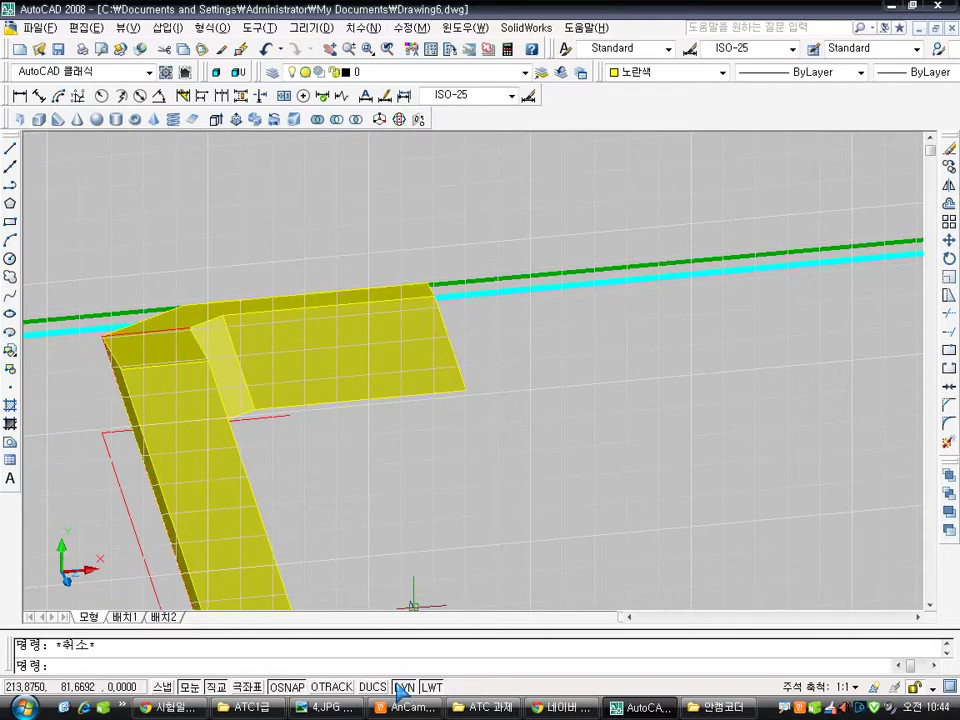
Examine the arm's sloped upper edge and vertical end in the front view of 4.JPG, and return to AutoCAD
left_click(325, 707)
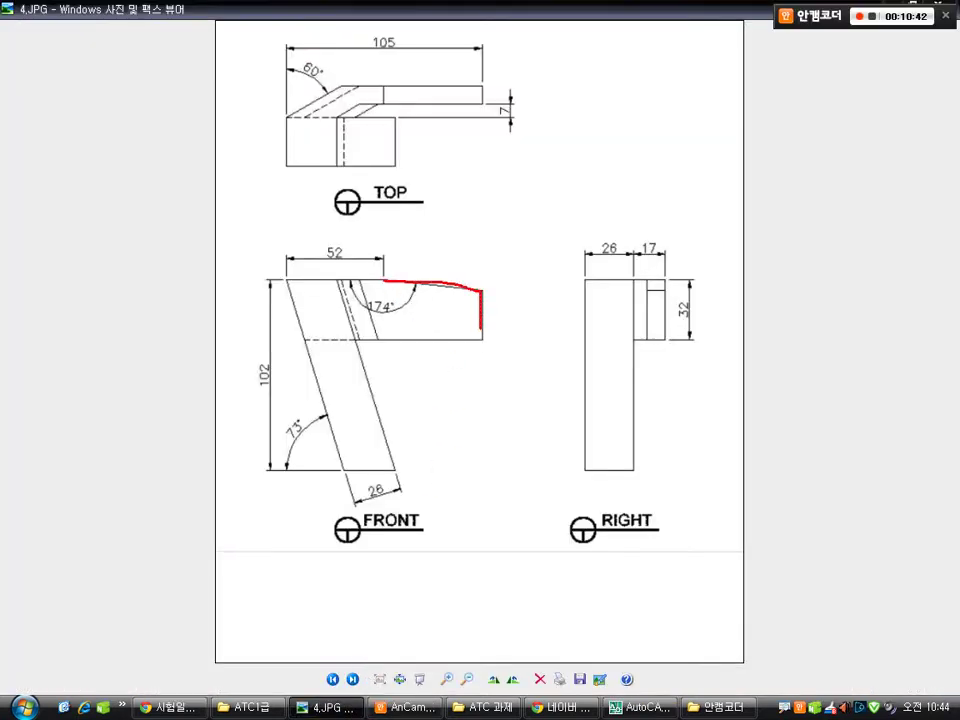
key("Escape")
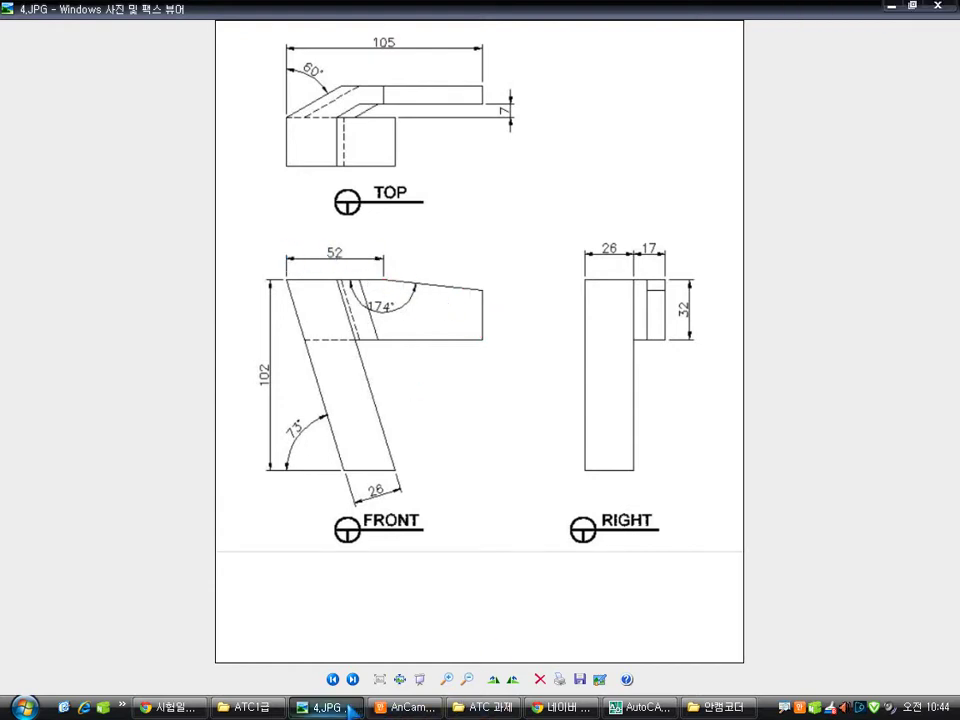
left_click(560, 707)
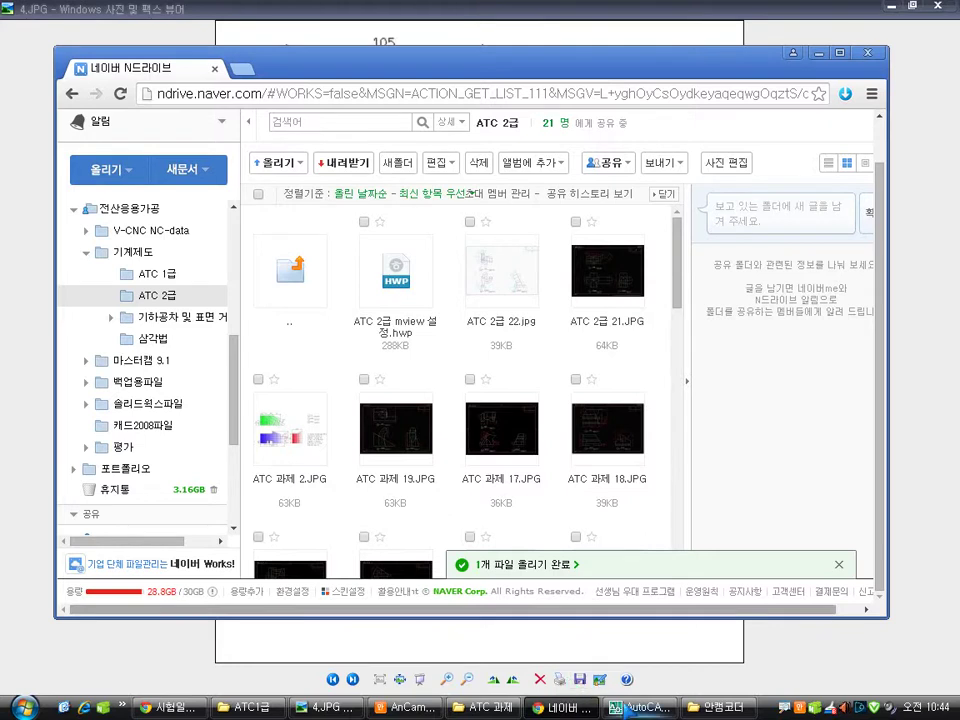
left_click(645, 707)
mouse_move(305, 345)
middle_mouse_down("shift")
mouse_move(289, 302)
mouse_move(279, 321)
mouse_move(314, 439)
mouse_move(281, 343)
mouse_move(318, 337)
middle_mouse_up("shift")
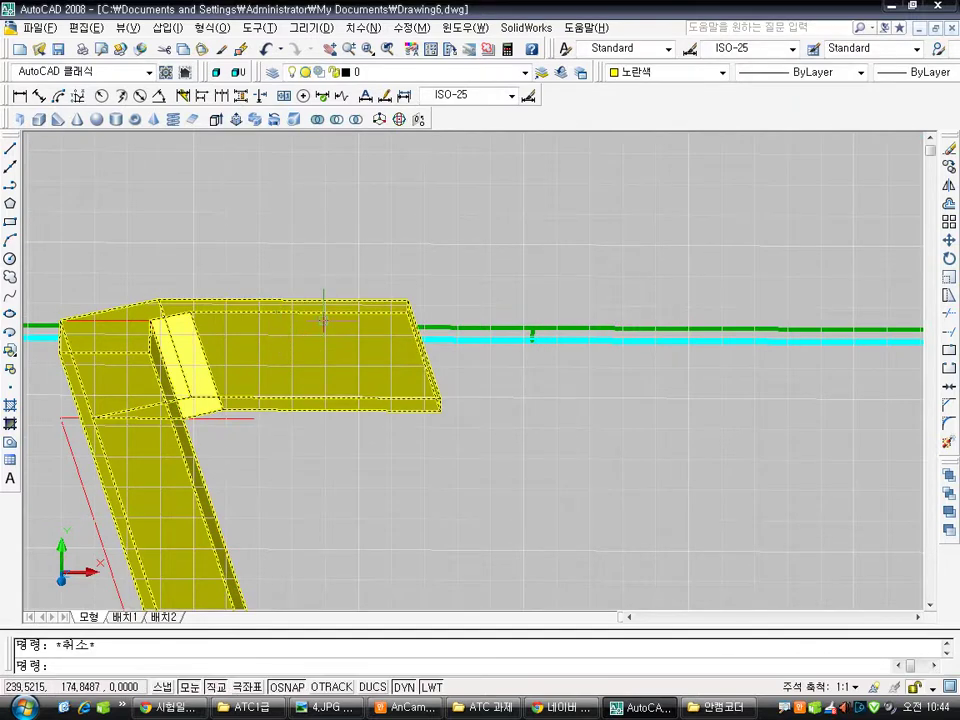
type("vp")
key("Return")
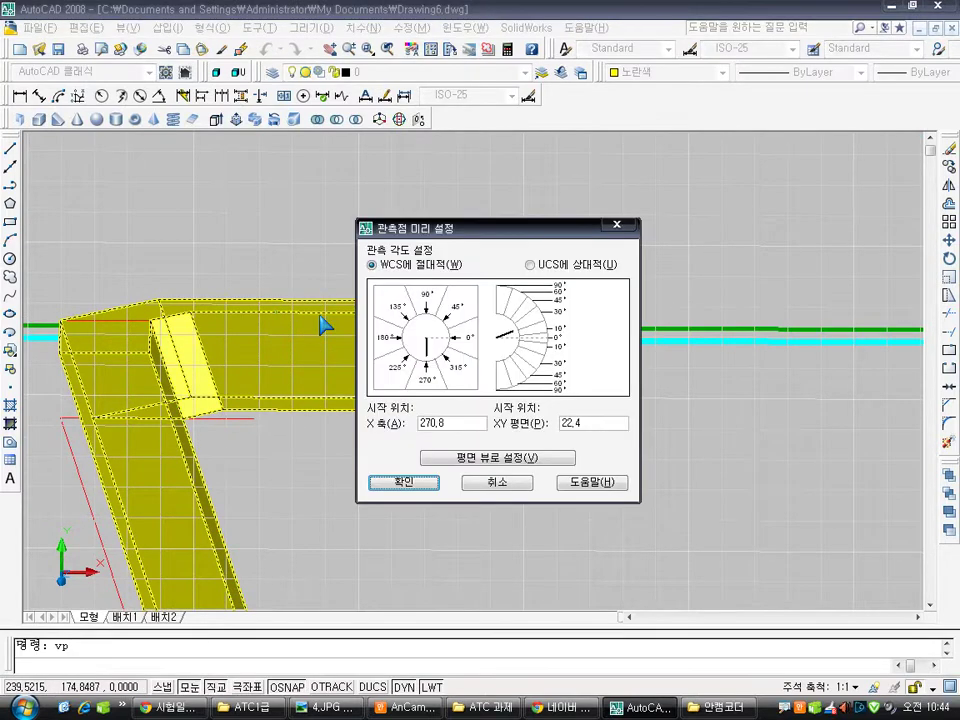
key("Escape")
Set the viewpoint to 0,-1,0 with VPOINT and frame the arm and upper part of the slanted bar
type("vpoin")
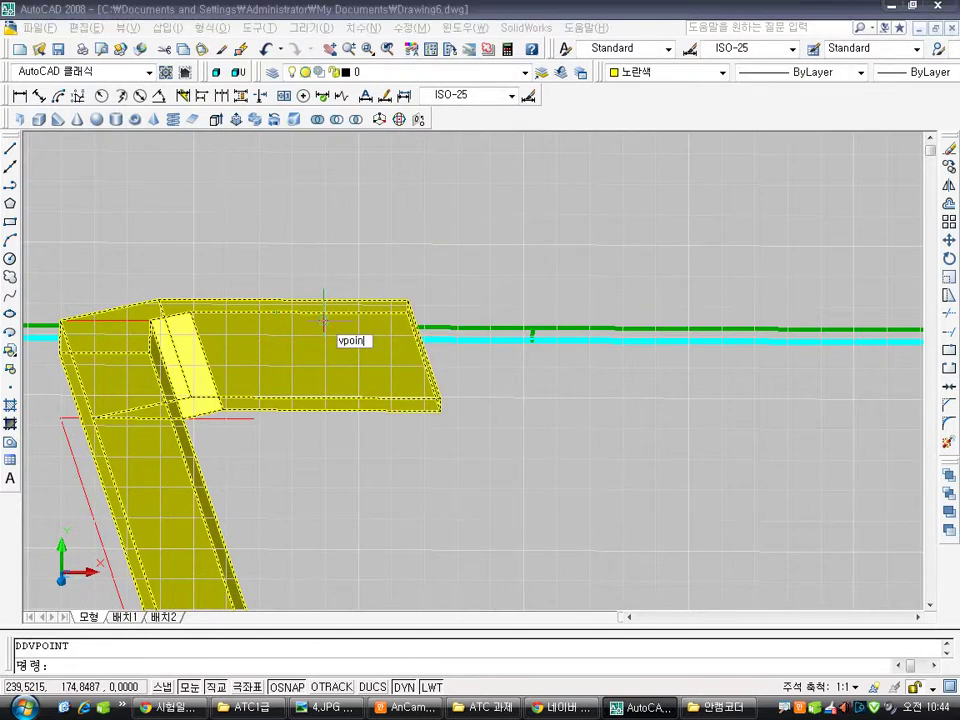
type("t")
key("Return")
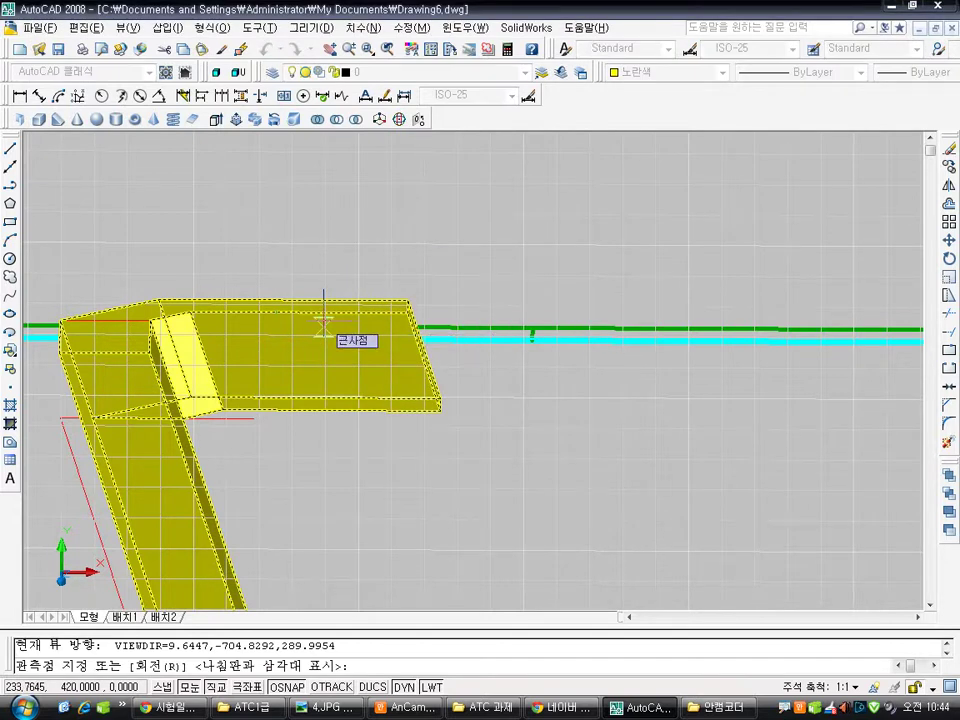
type("0,-1,0")
key("Return")
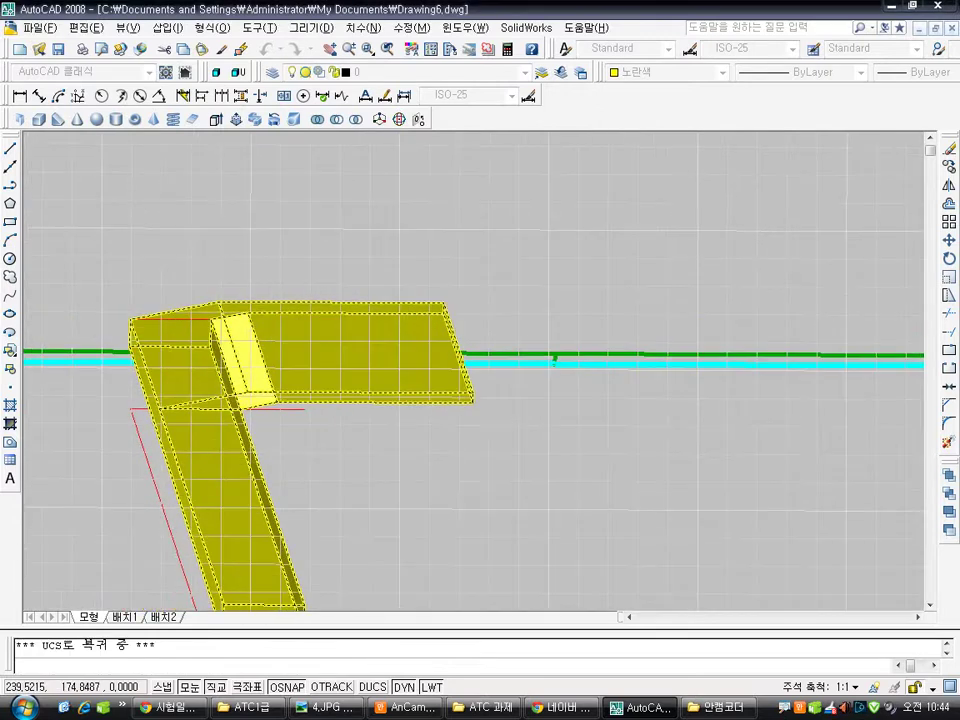
scroll(336, 306, "up", 4)
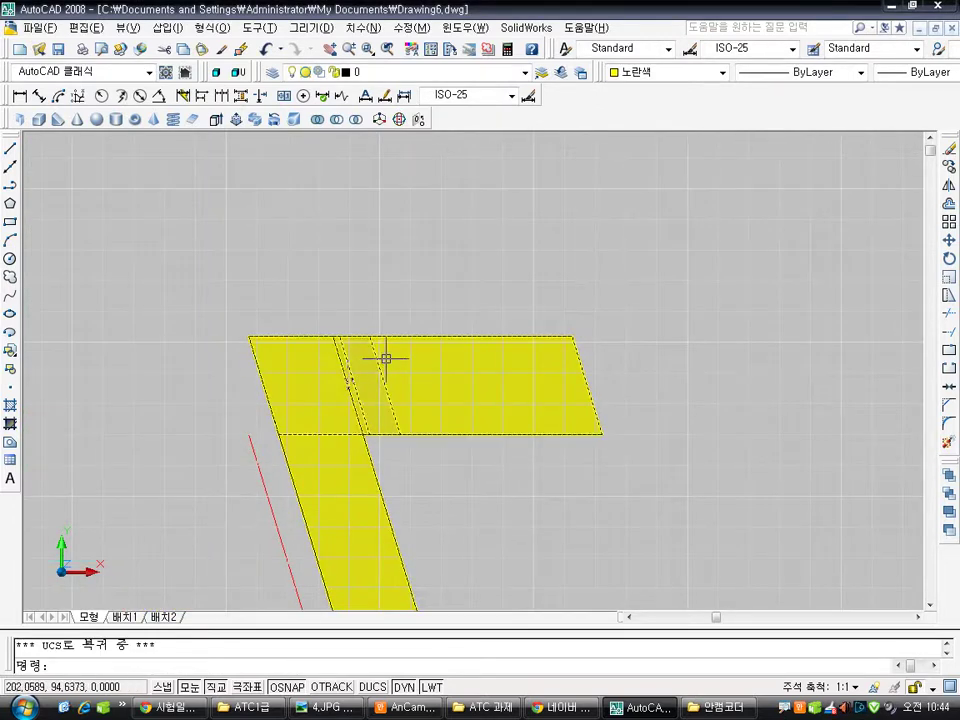
Draw a vertical line from the solid's upper outer corner to the relative point @0,100
type("l")
key("Return")
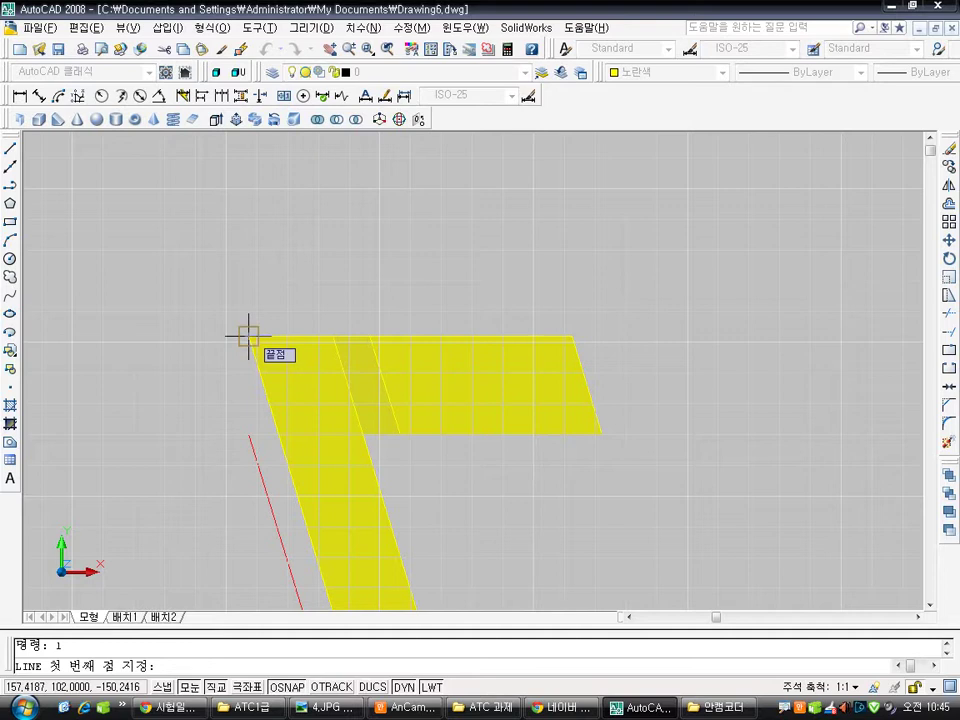
left_click(248, 336)
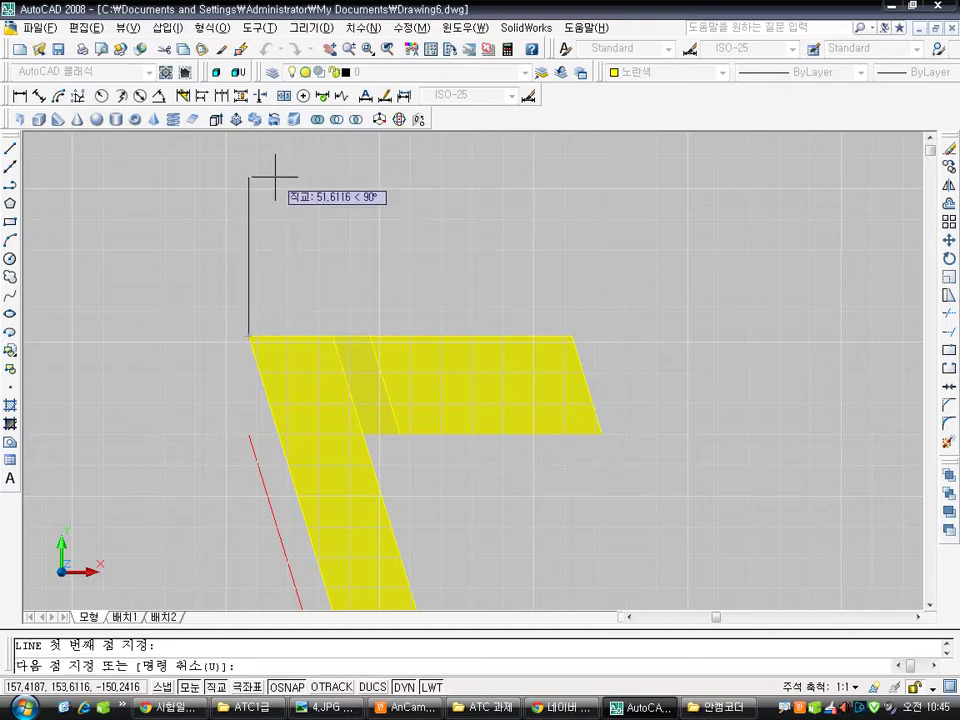
type("@")
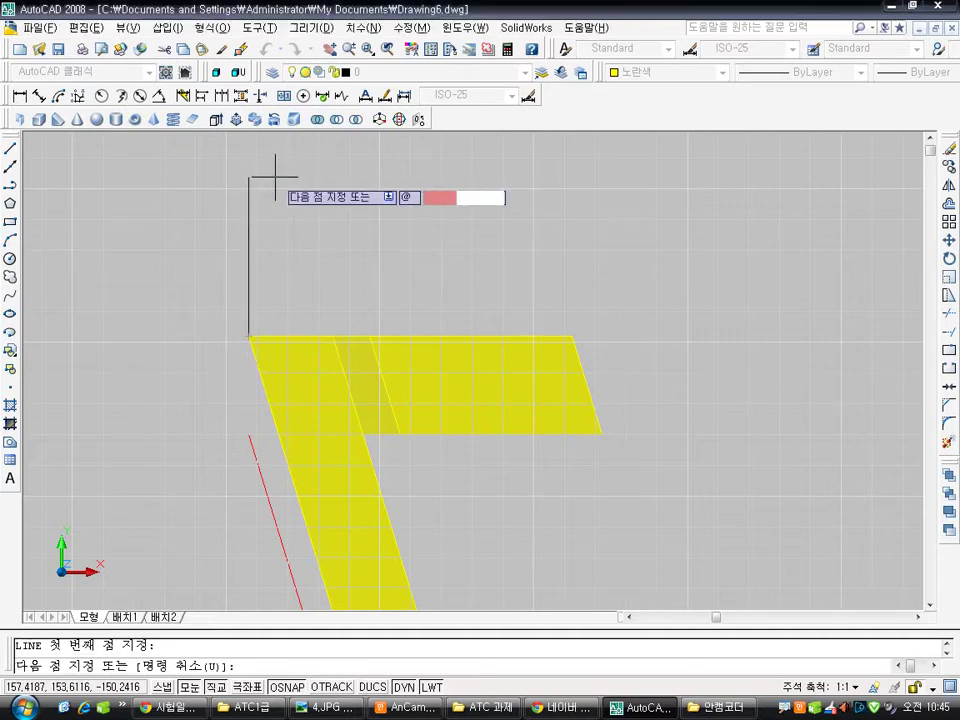
type("0,10")
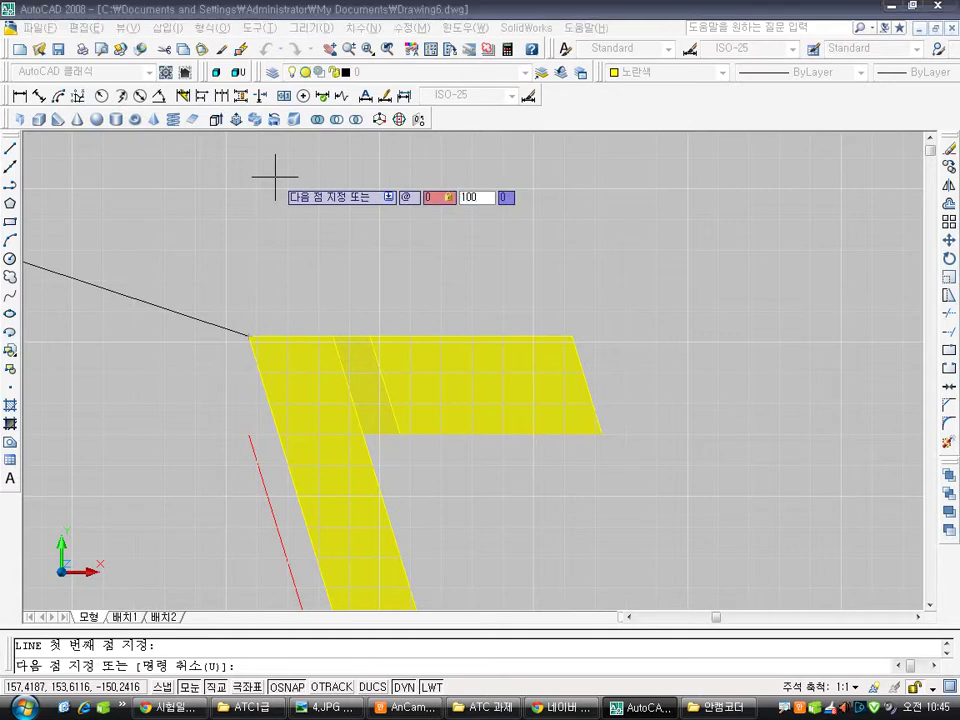
type("0")
key("Return")
key("Escape")
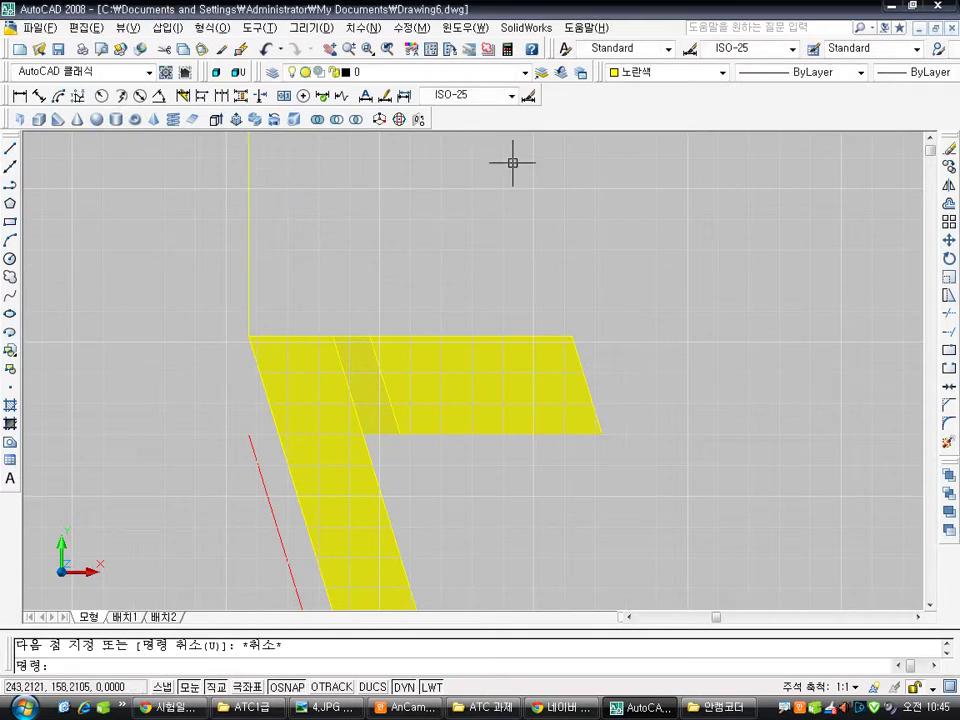
Set the current colour to red and recolour the new vertical line red
left_click(696, 74)
left_click(664, 113)
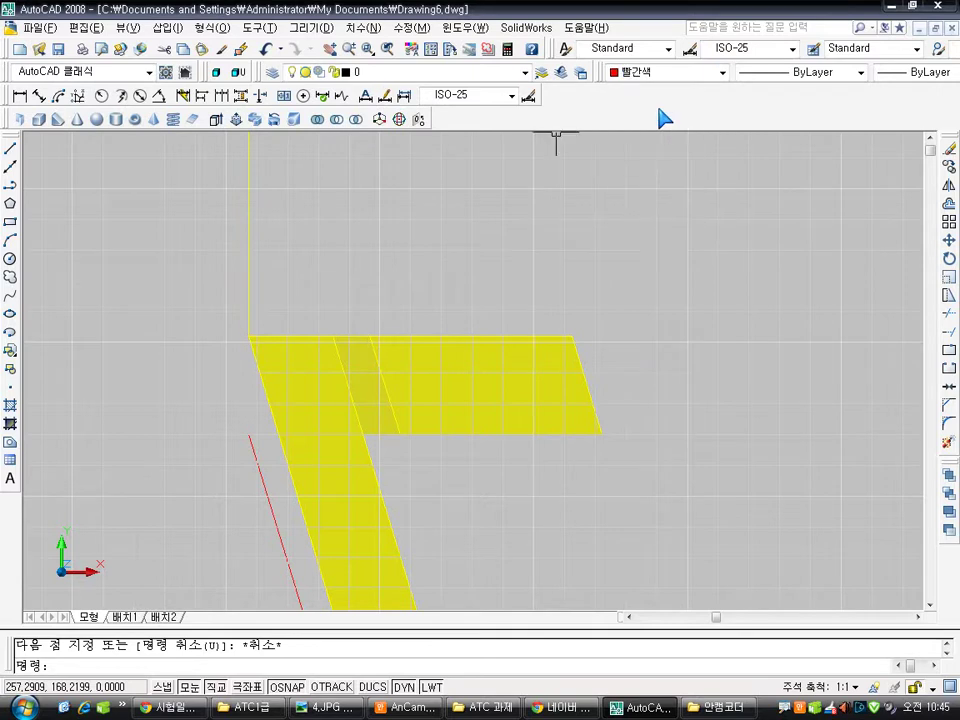
left_click(247, 203)
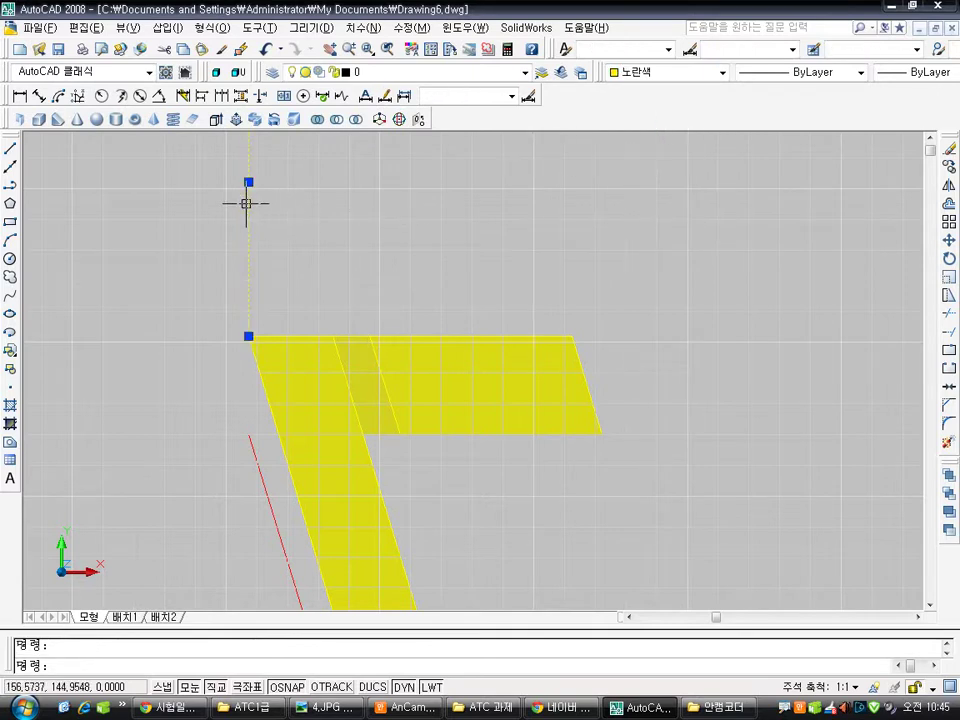
left_click(649, 71)
left_click(664, 113)
key("Escape")
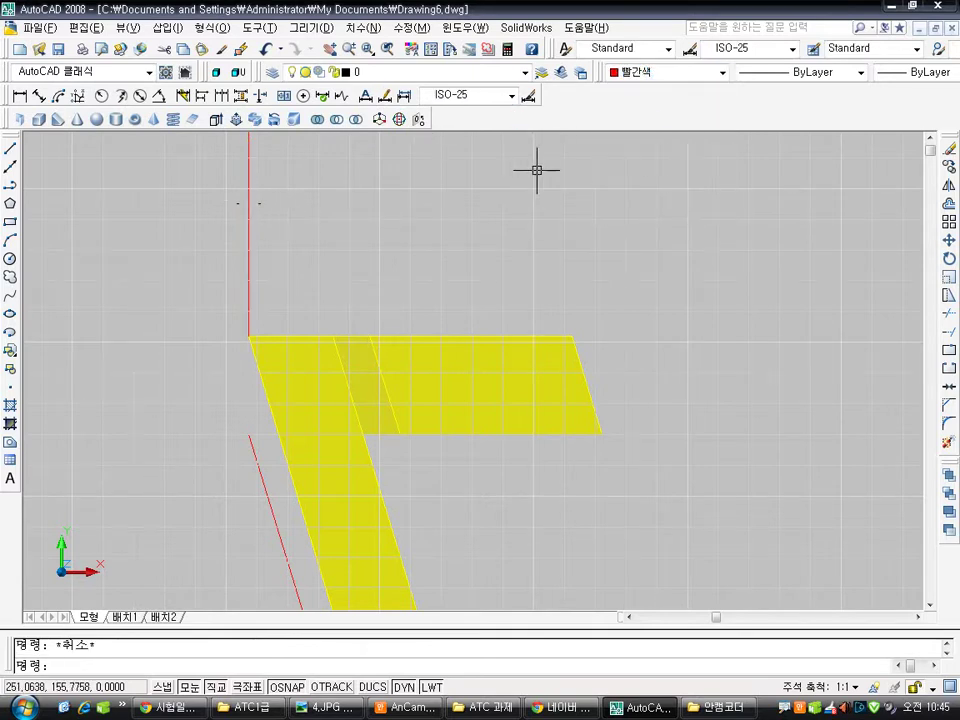
Check the front view of 4.JPG for the distance from the upper outer corner to the start of the slope
type("o")
key("Return")
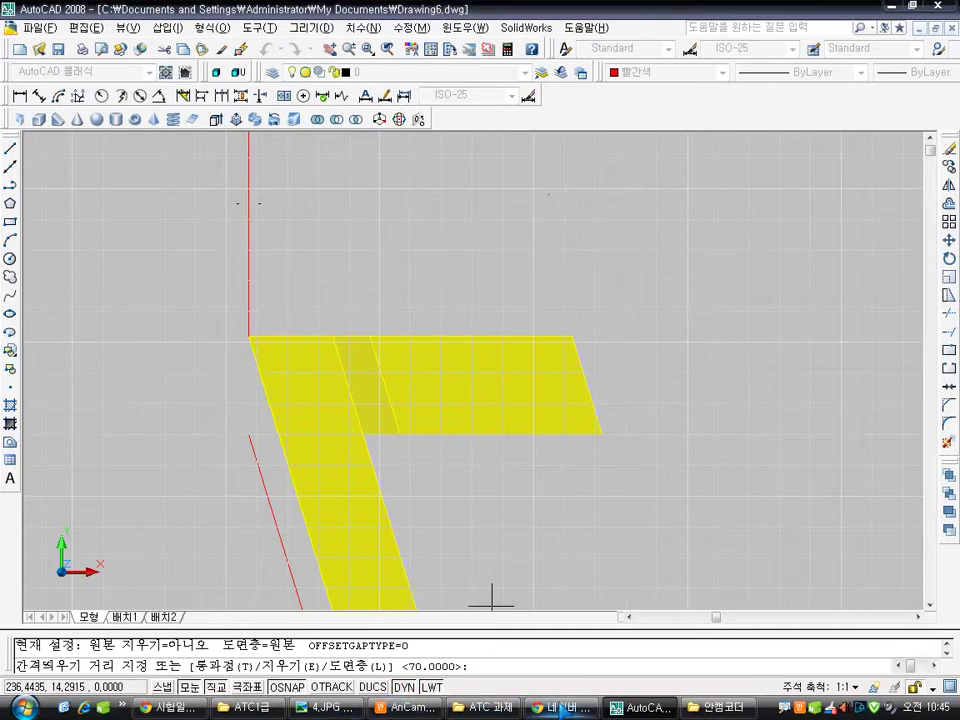
left_click(325, 707)
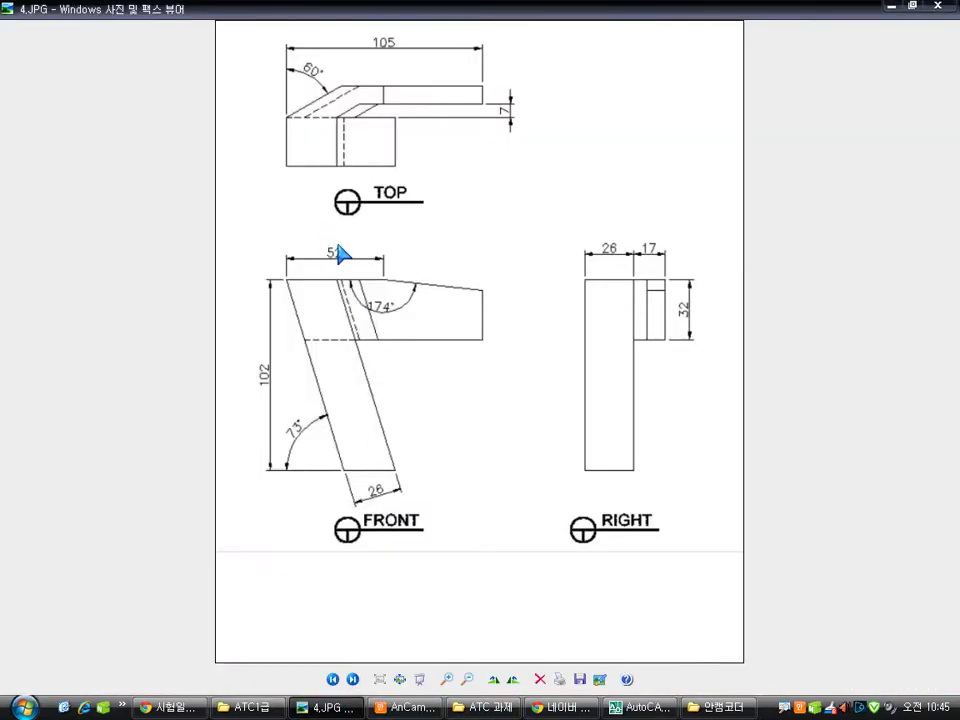
left_click(637, 707)
key("Escape")
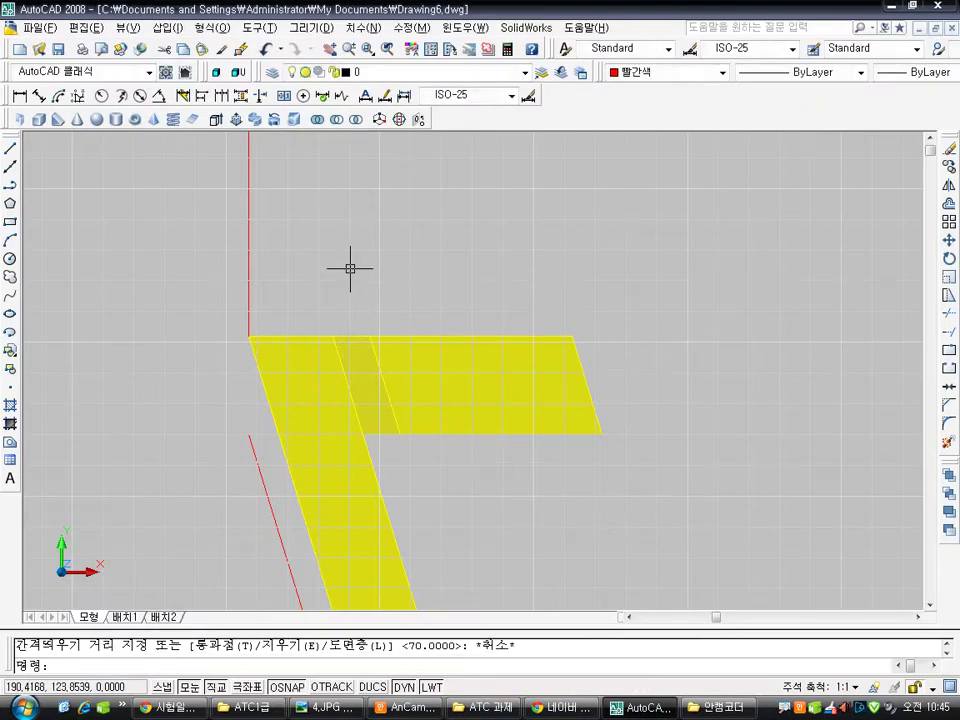
Offset the red vertical line 52 units towards the free end of the arm
type("o")
key("Return")
type("82")
key("Return")
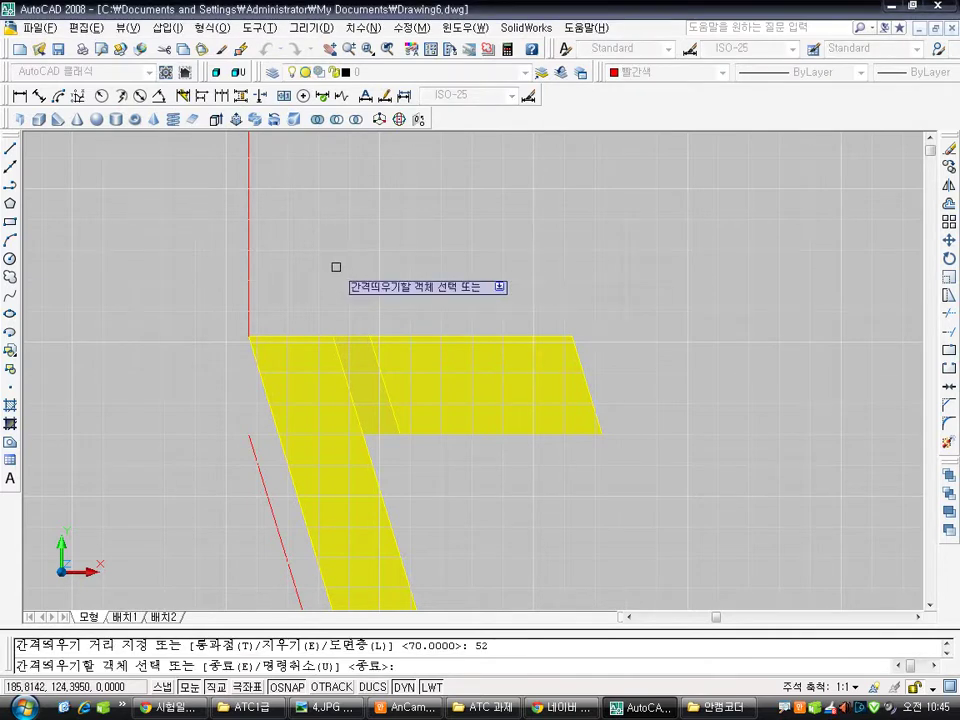
left_click(250, 242)
key("Escape")
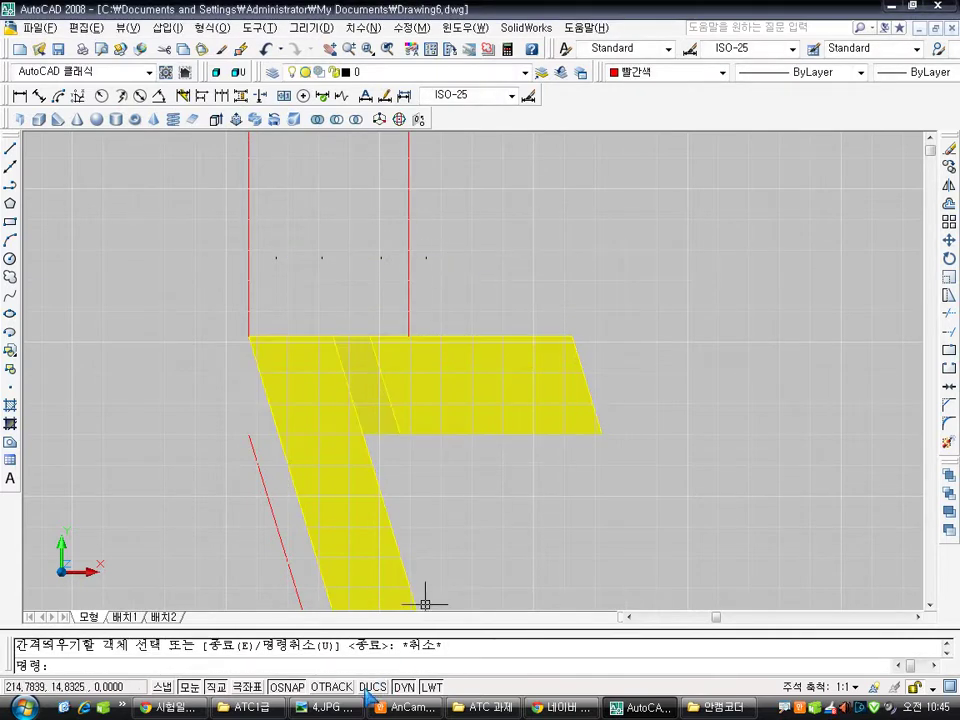
Examine the angle of the arm's sloped upper edge in the front view of 4.JPG, and return to AutoCAD
left_click(325, 707)
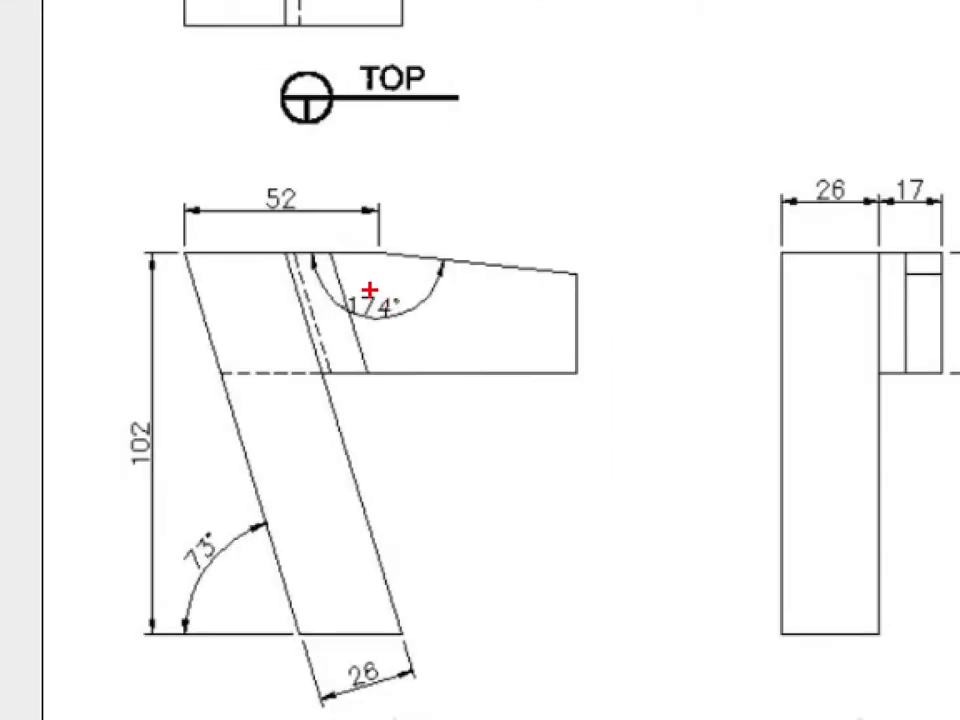
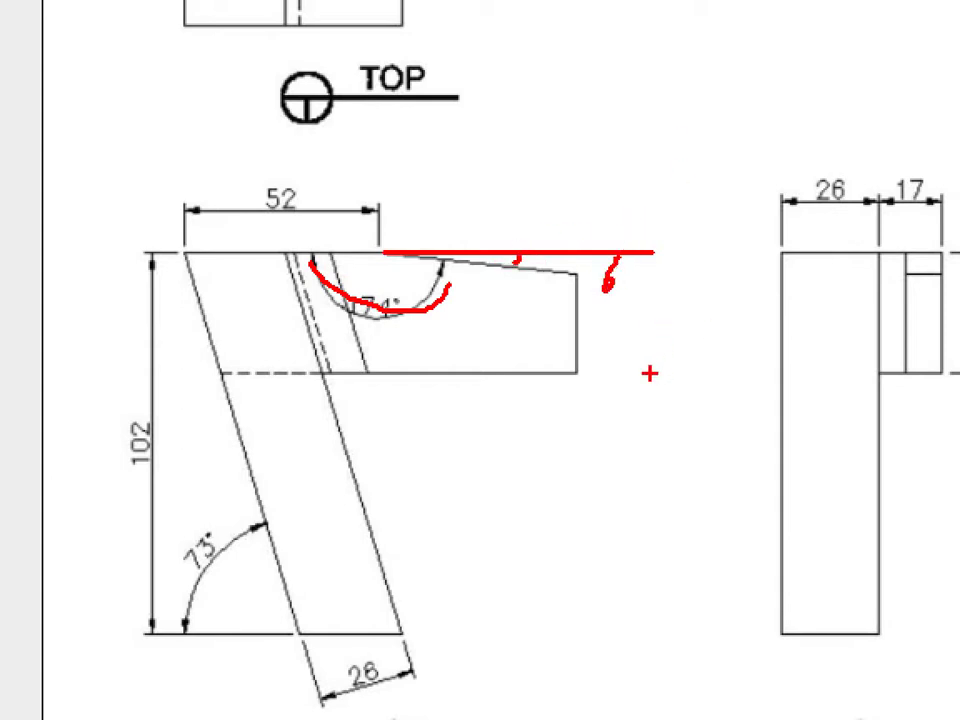
key("Escape")
left_click(611, 692)
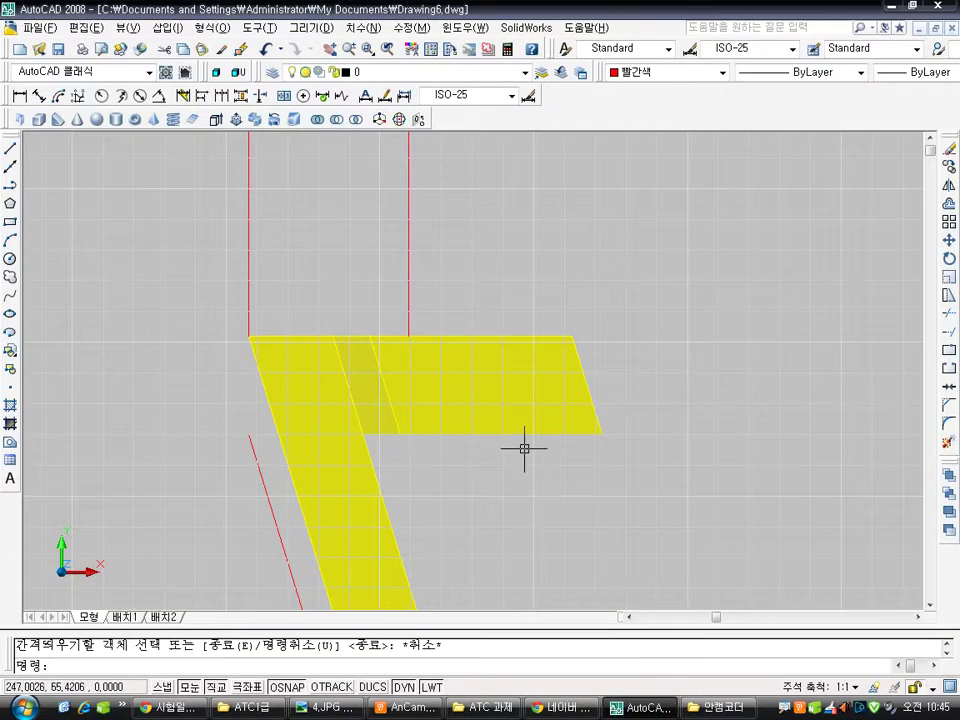
Draw a line about 165 units long at -6° from the lower end of the offset red guide, along the arm's slope
type("l")
key("Return")
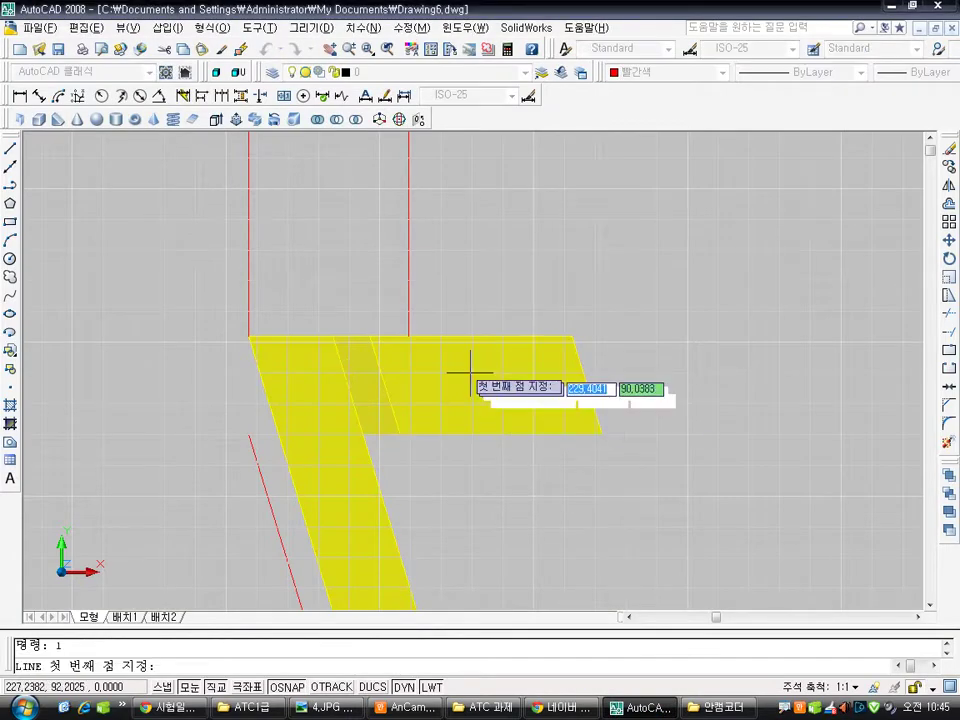
left_click(408, 336)
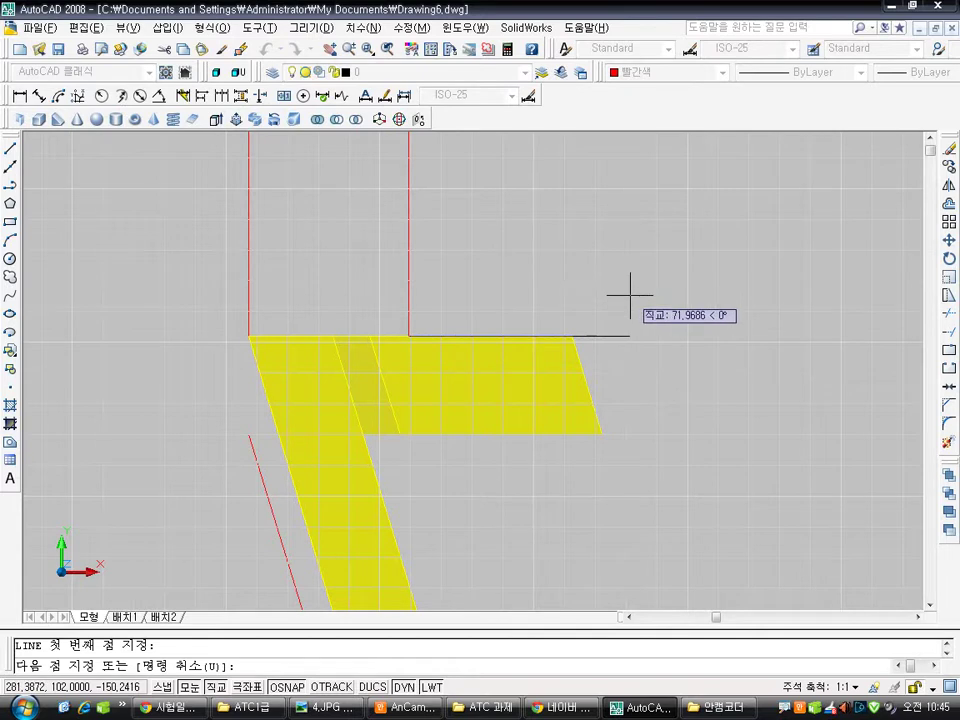
key("F8")
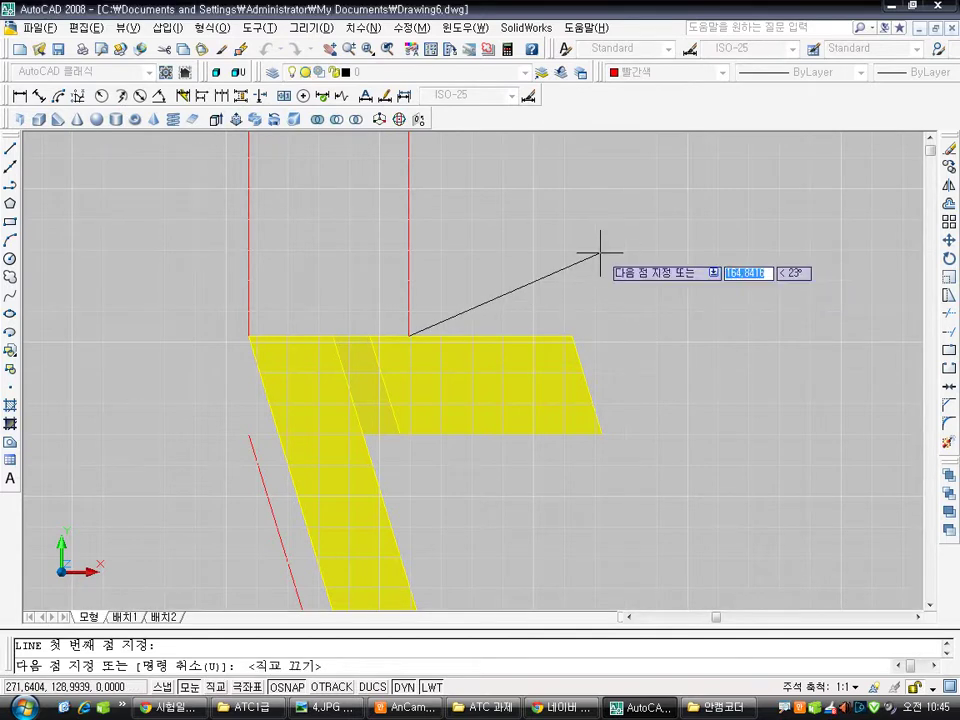
type("-")
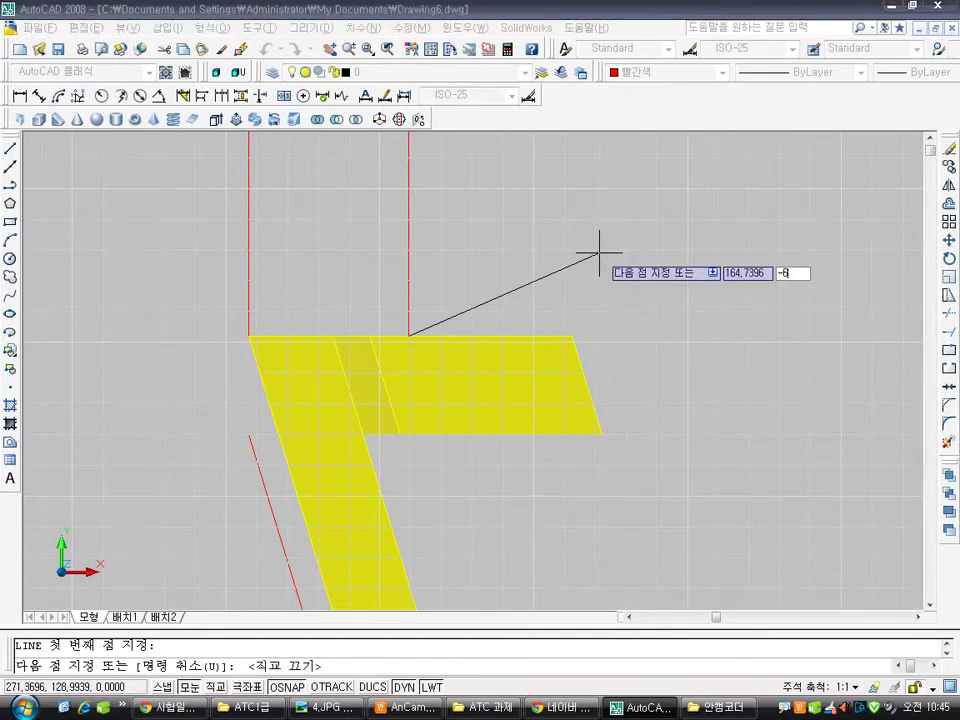
type("6")
key("Return")
key("Escape")
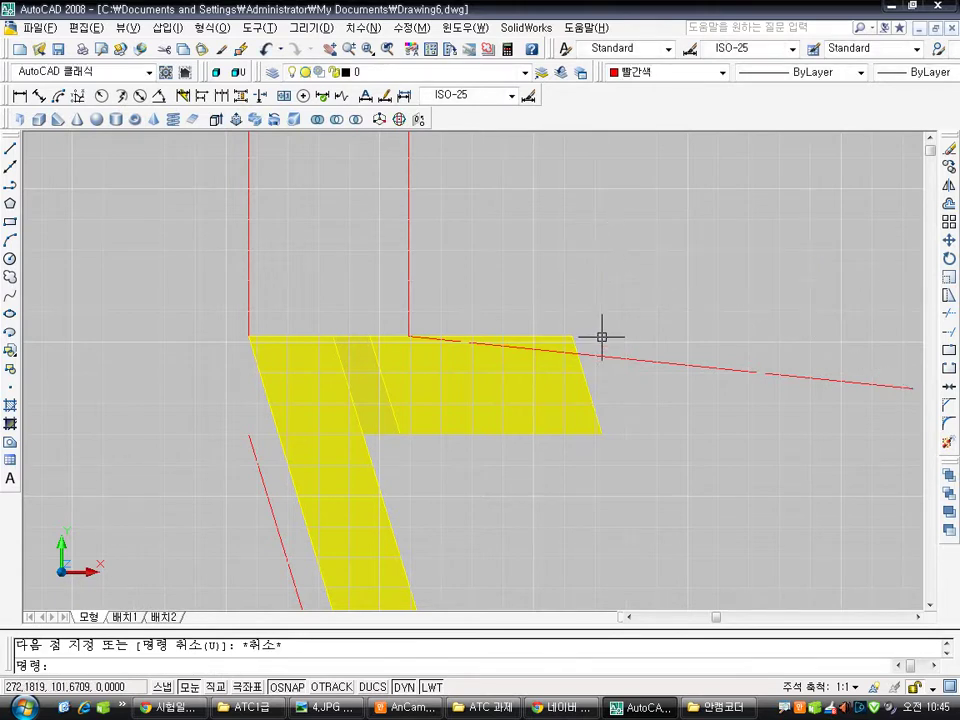
Draw a vertical line about 52 units straight down from the upper corner of the arm's free end
type("l")
key("Return")
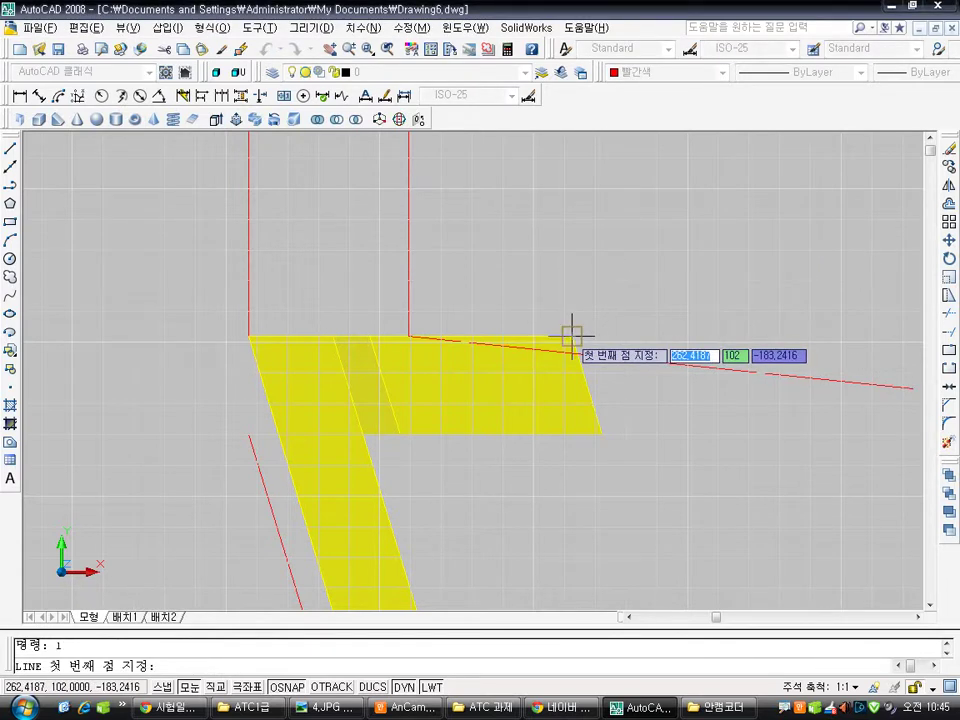
left_click(571, 336)
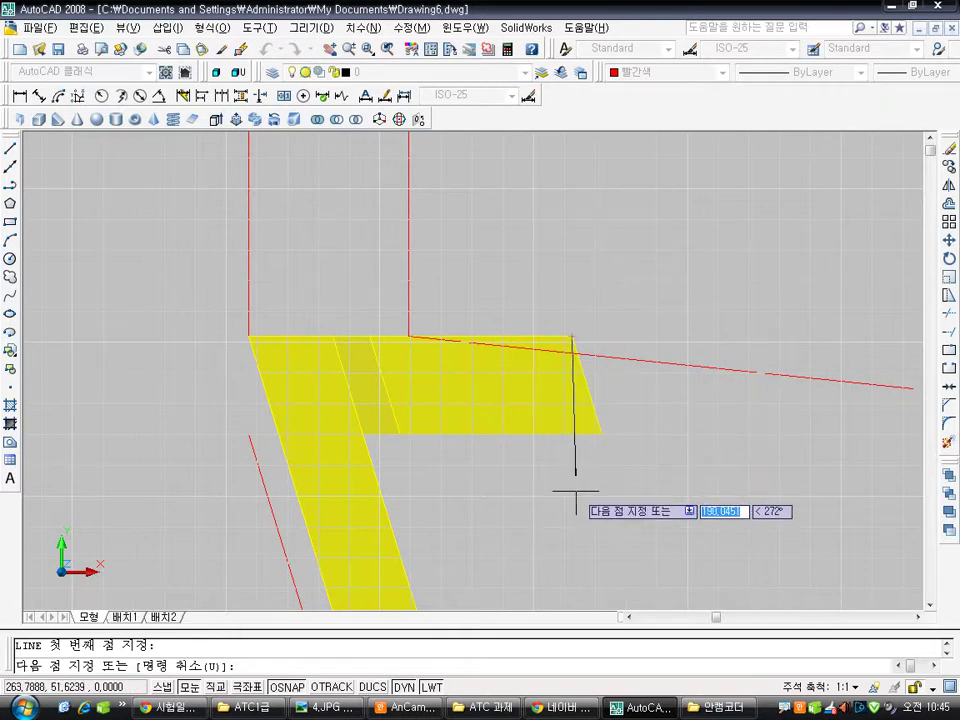
key("F8")
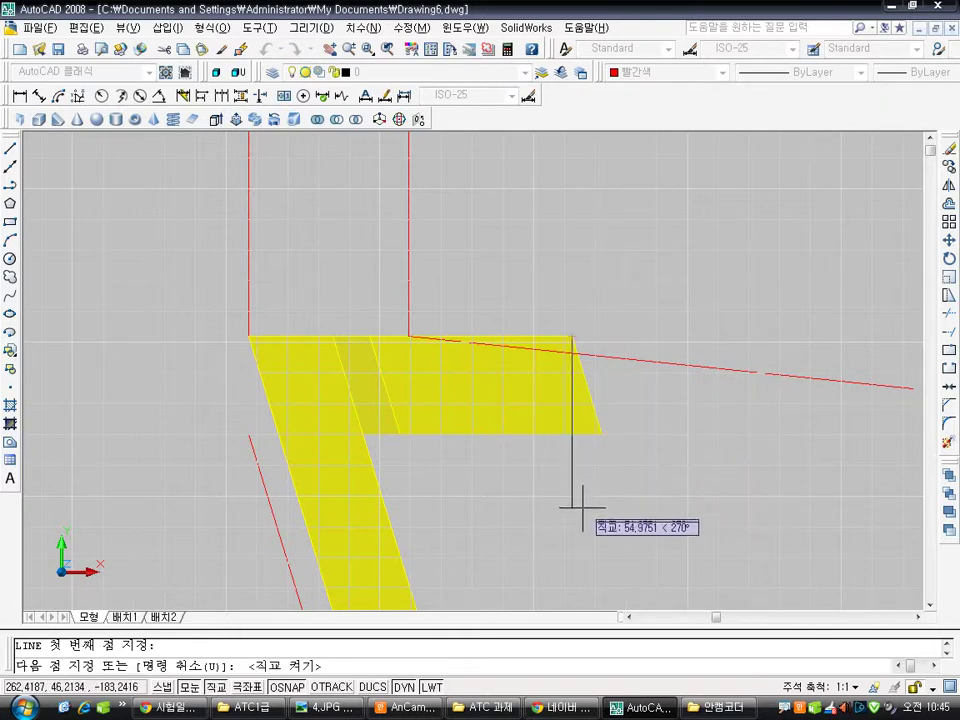
left_click(586, 494)
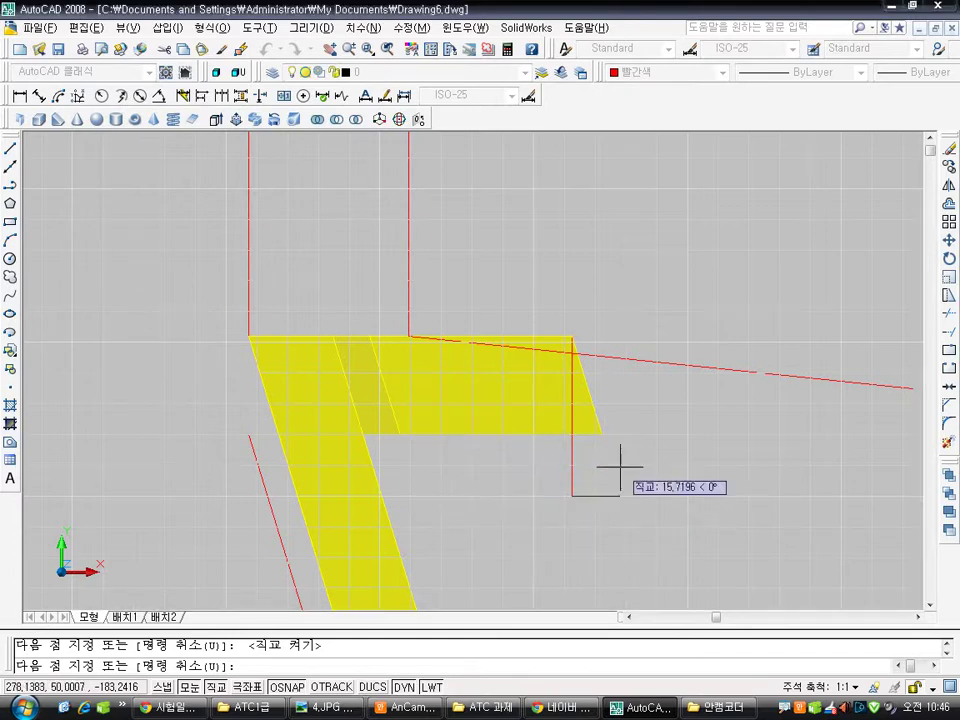
key("Escape")
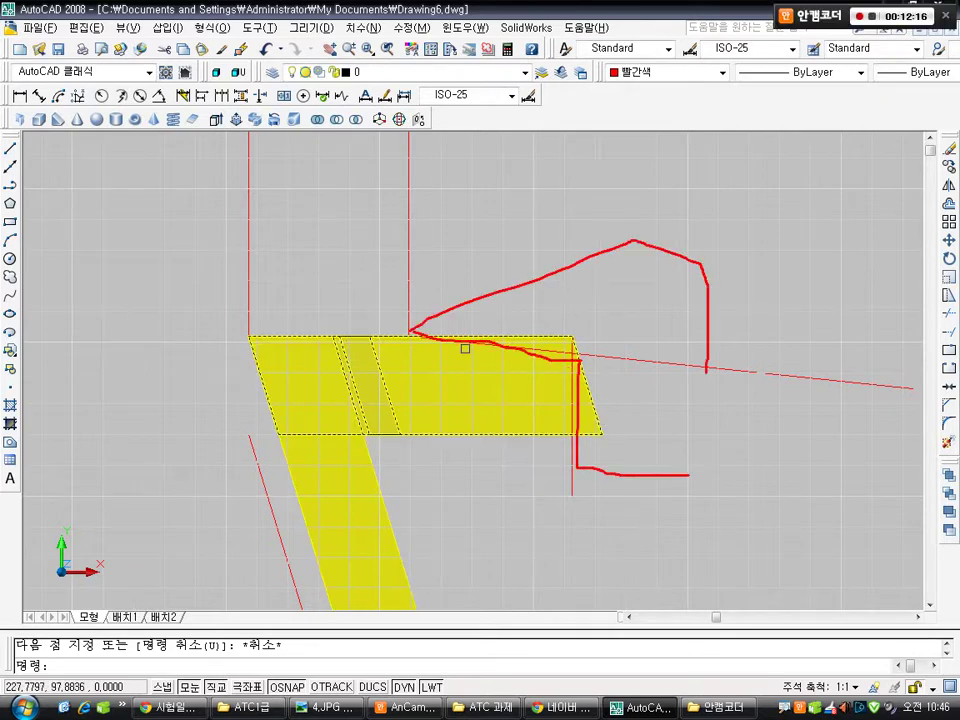
key("Escape")
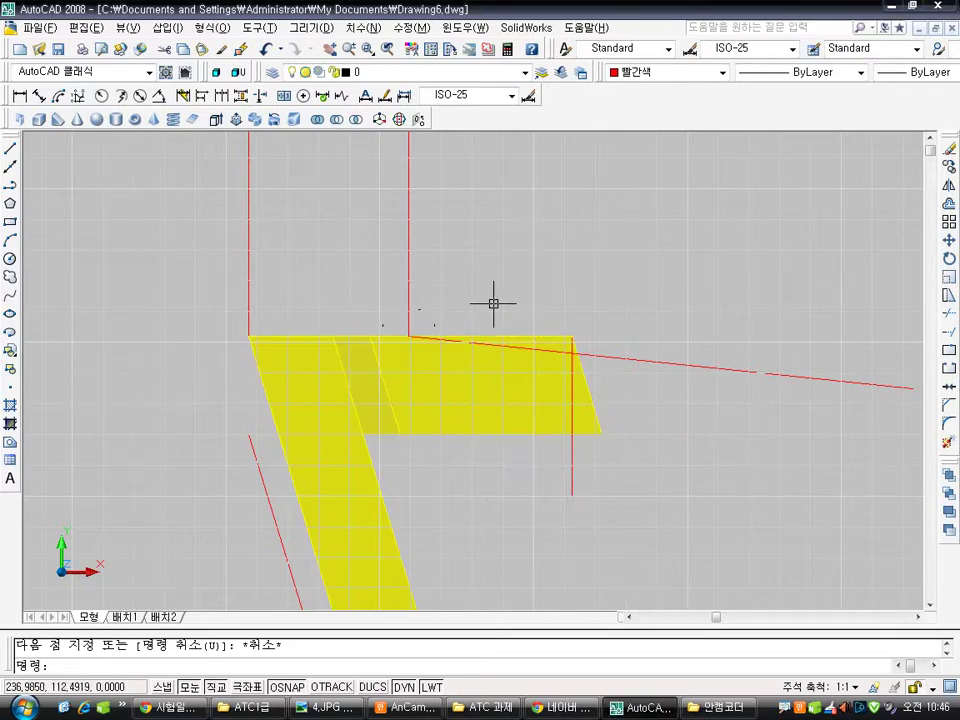
key("Escape")
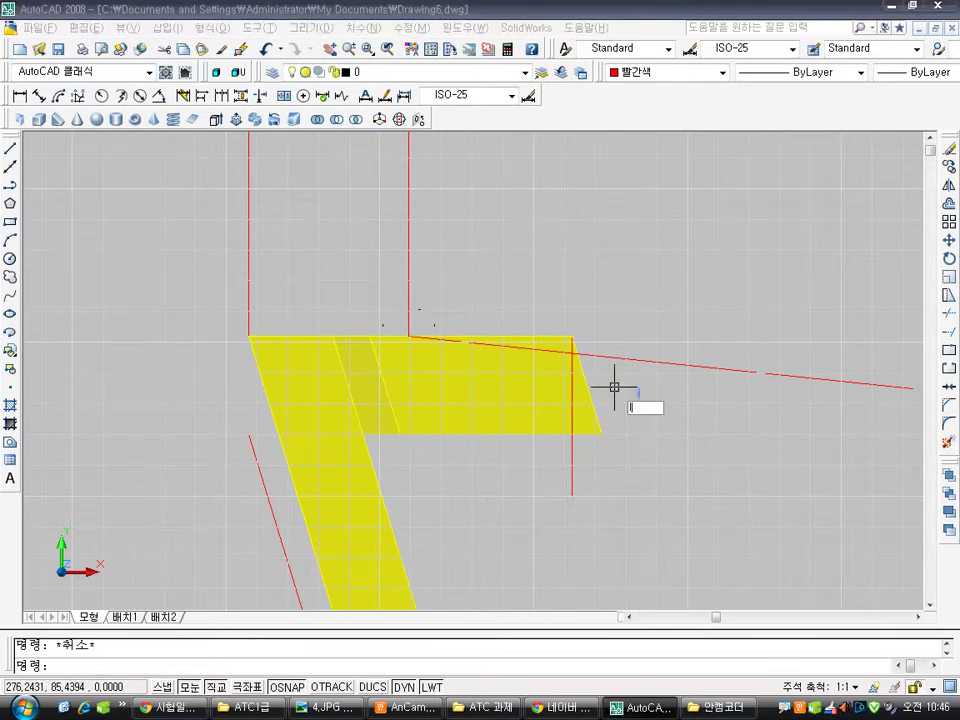
Draw a horizontal line 50 units outward from the lower end of that vertical line, away from the arm
type("l")
key("Return")
left_click(572, 494)
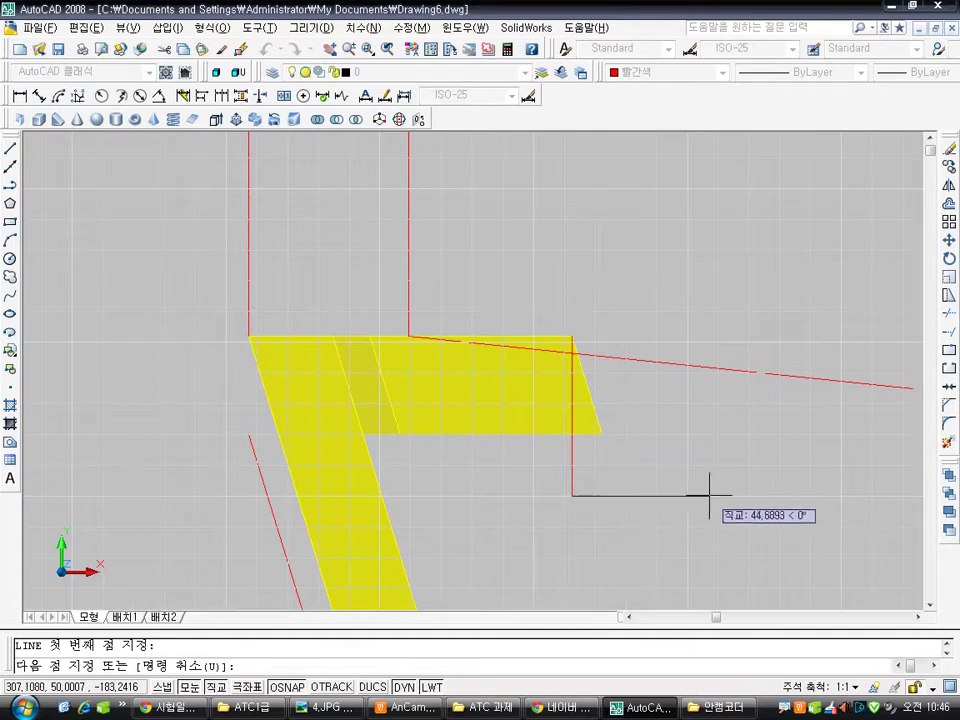
type("1")
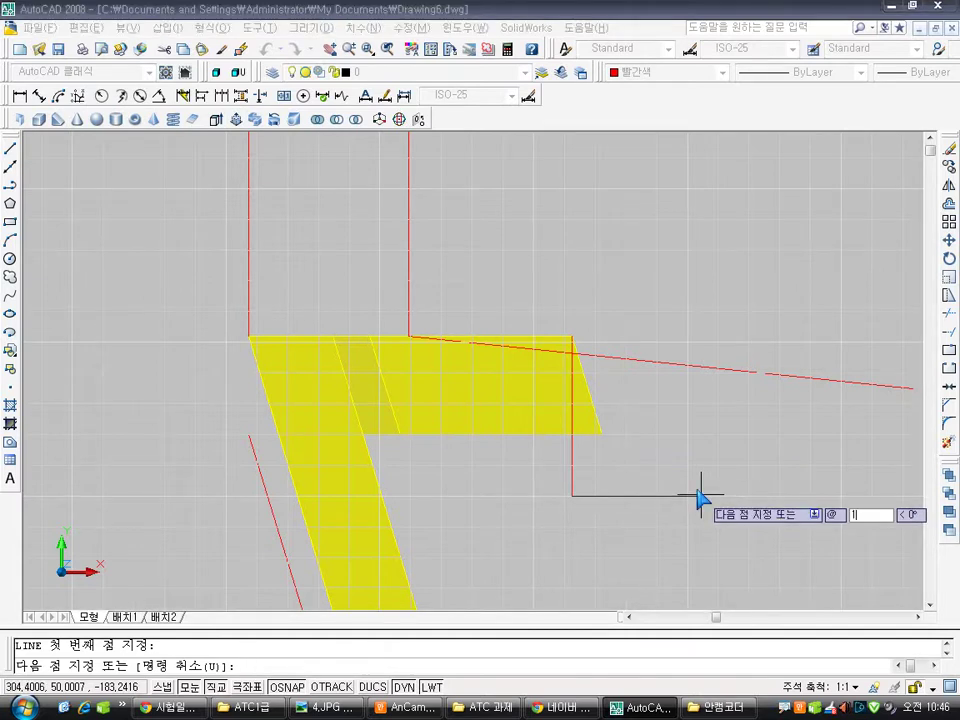
key("Tab")
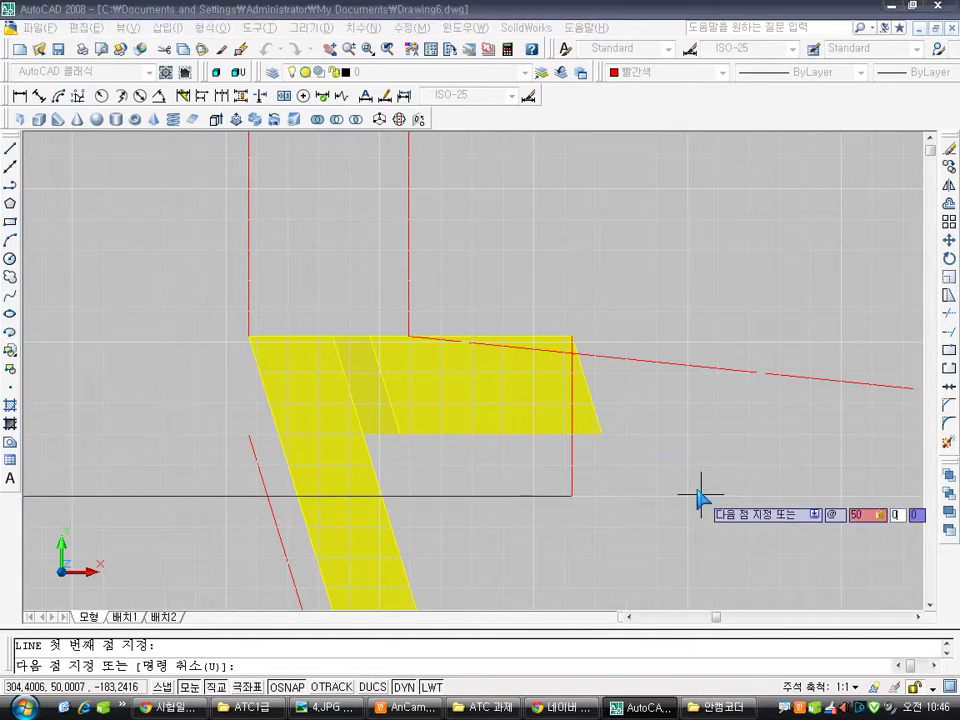
key("Return")
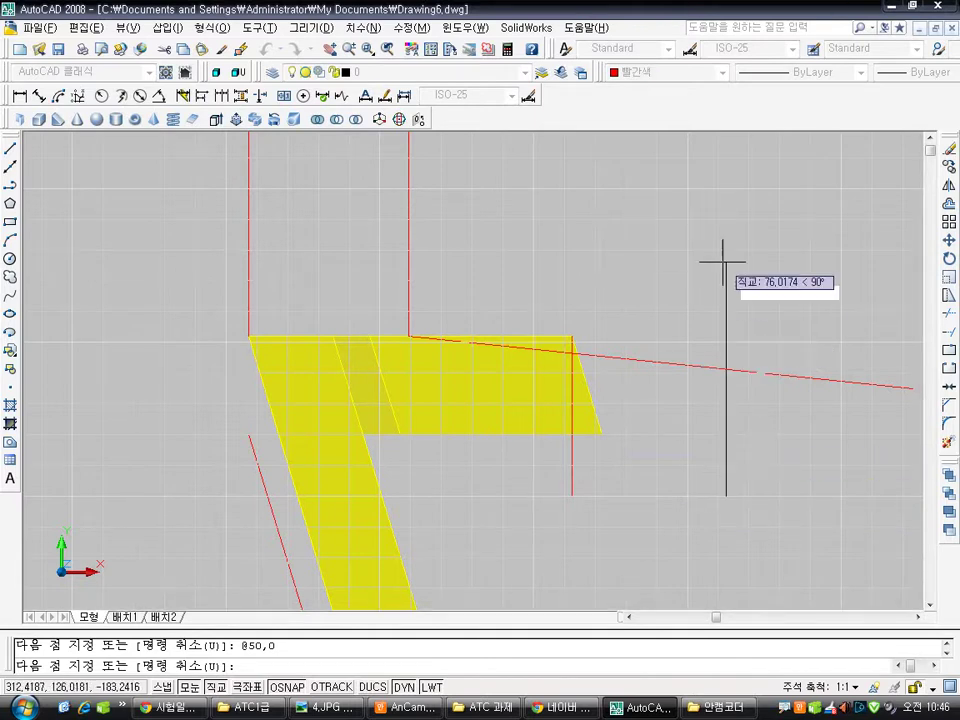
type("@100")
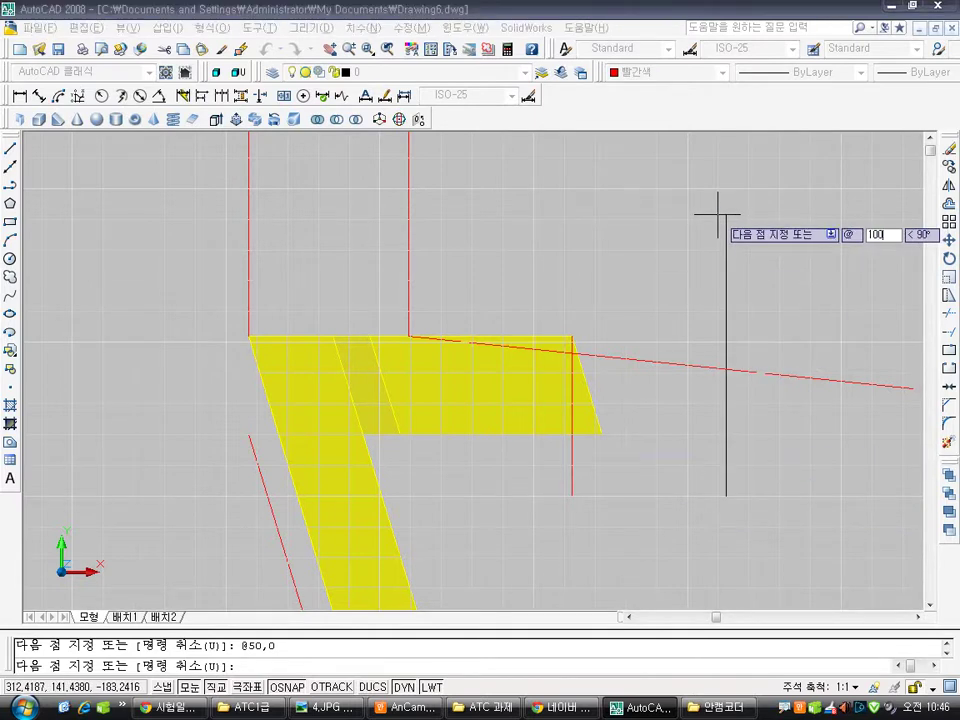
key("Tab")
type("0")
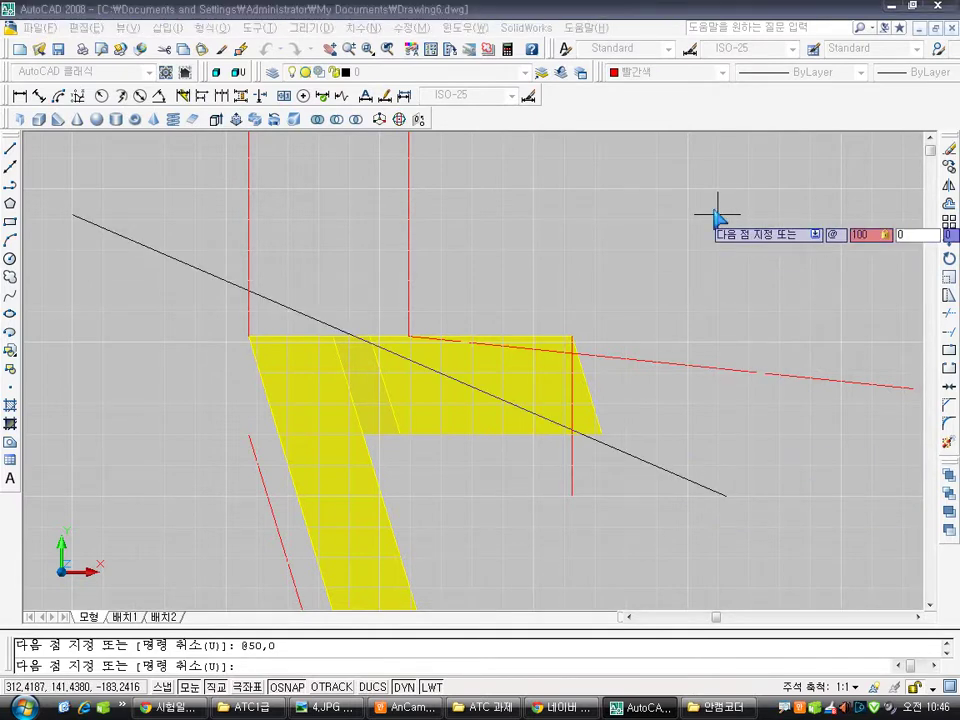
key("Escape")
Draw a line 100 units straight up from the horizontal line's outer end and connect it to the start of the slope
key("Return")
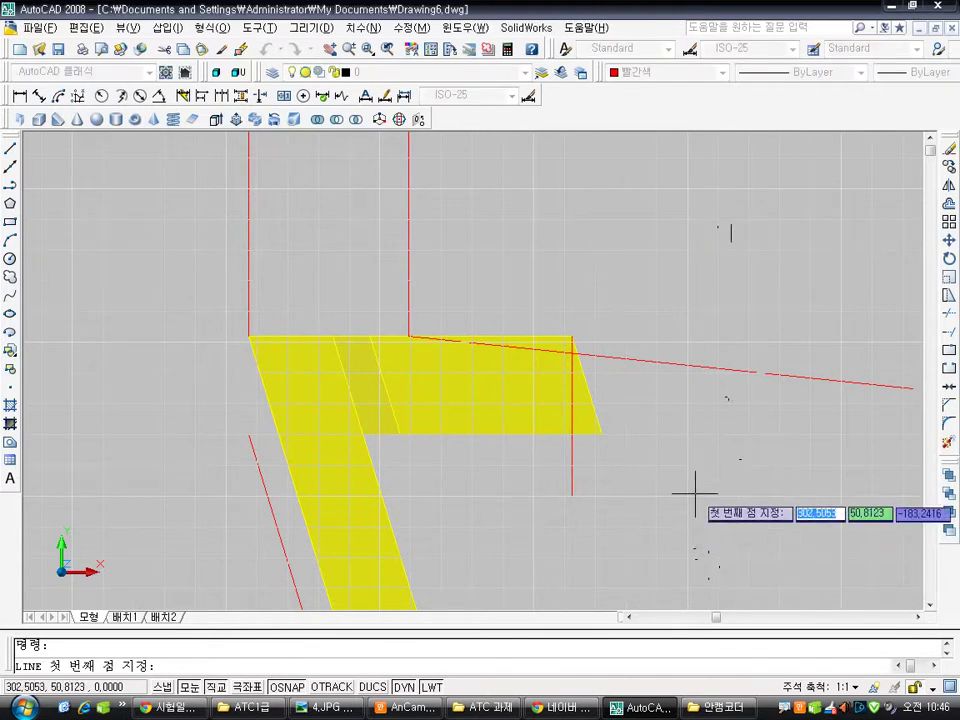
left_click(726, 495)
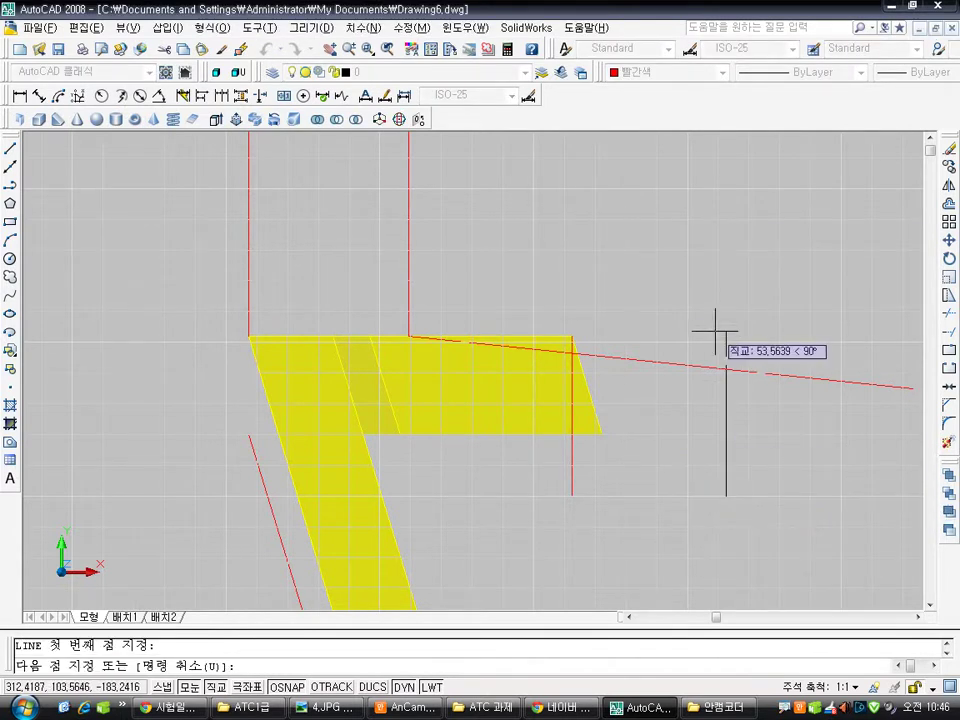
type("0,1")
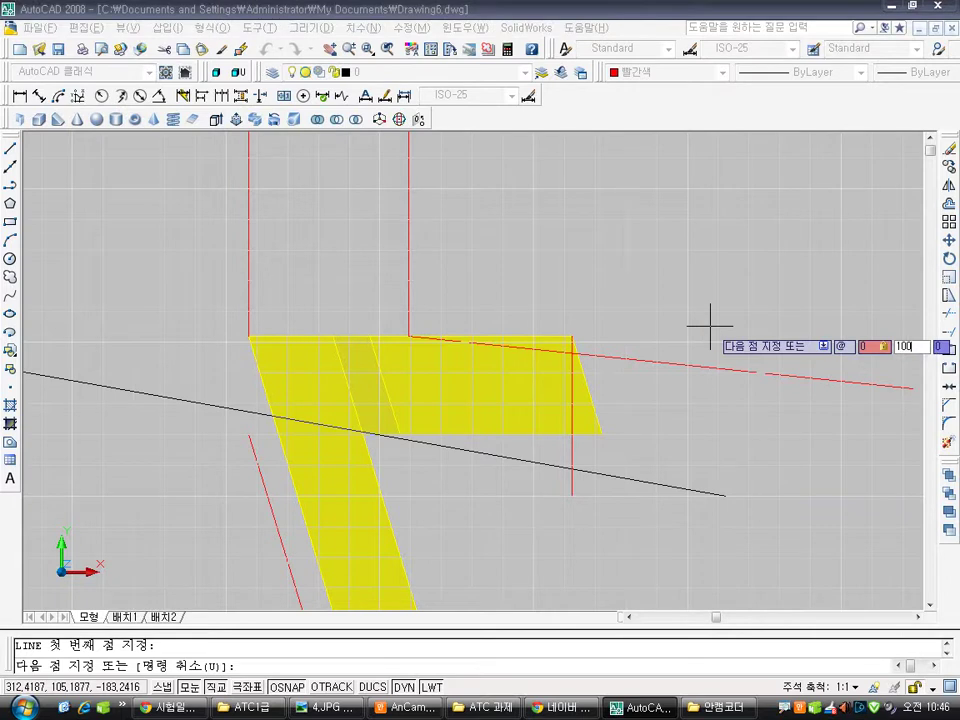
key("Return")
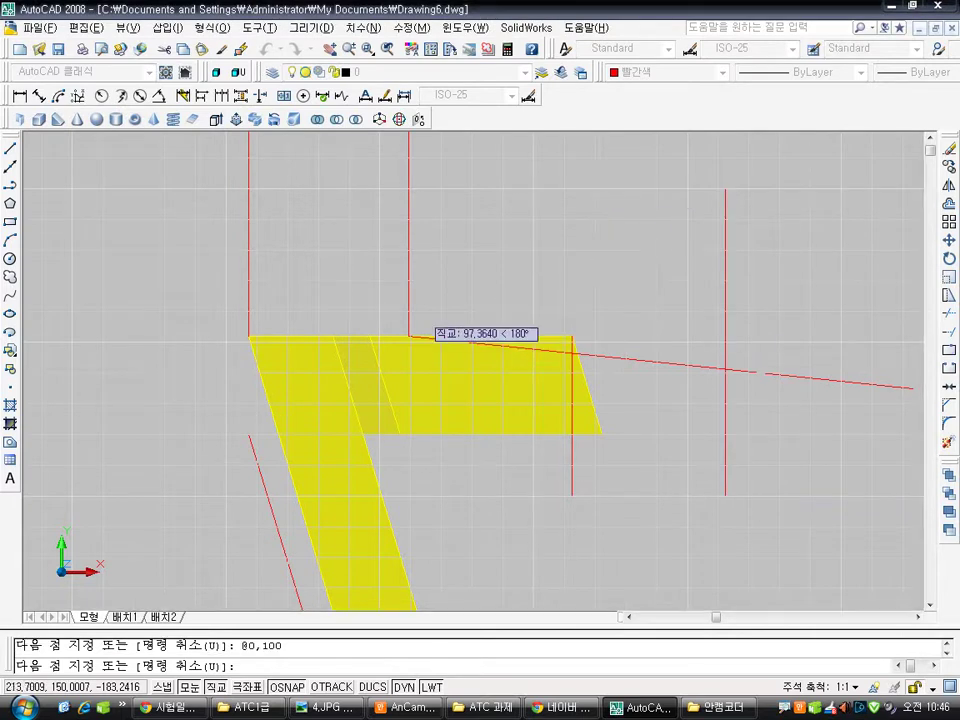
left_click(408, 337)
key("Escape")
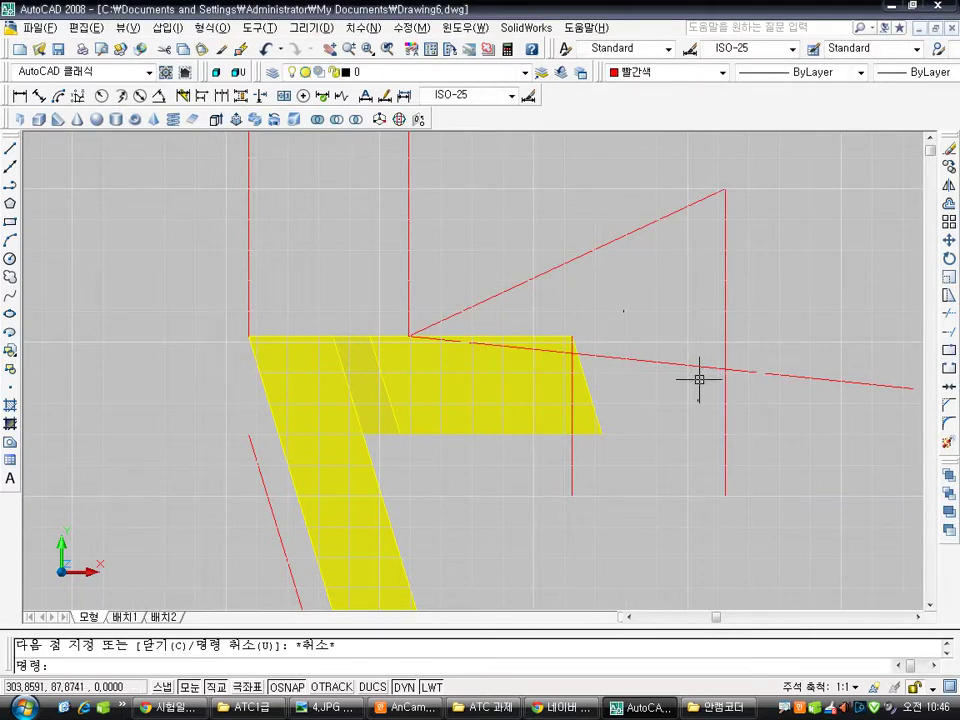
Delete the slanted line joining the top of the 100-unit vertical line to the start of the slope
middle_click_drag(729, 383, 660, 318, "shift")
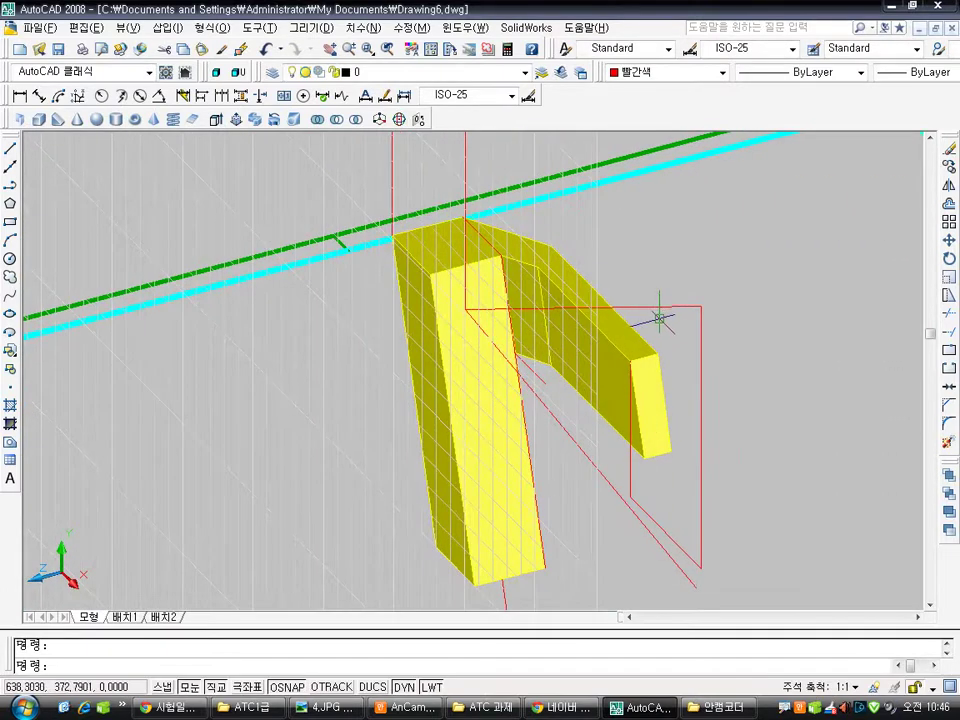
key("Delete")
key("Escape")
left_click(588, 281)
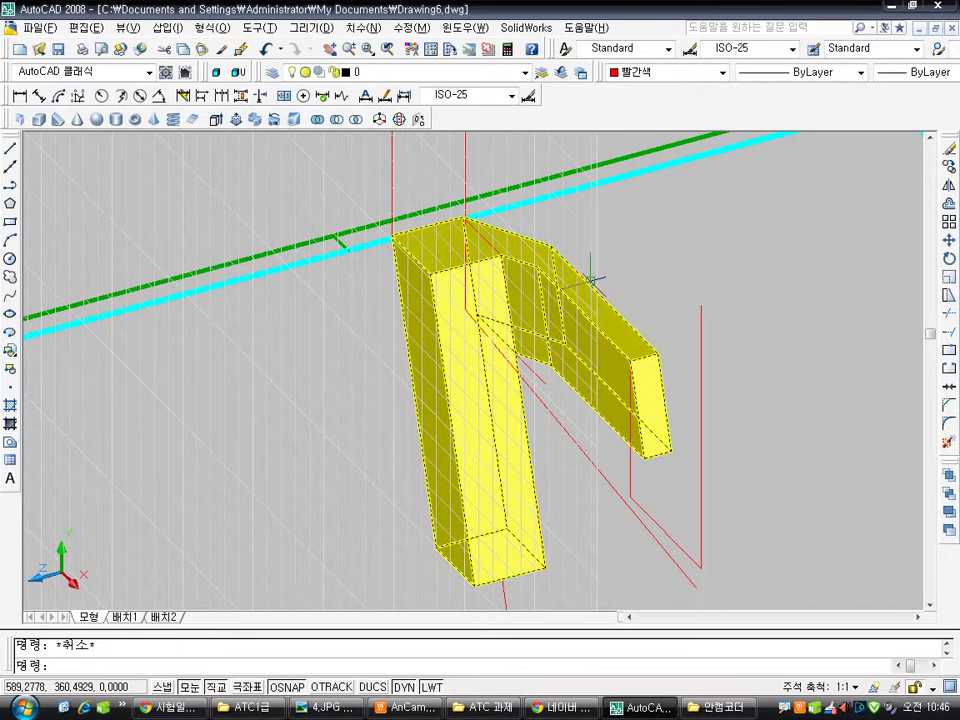
Move the two tall red vertical guides along the short upper edge of the yellow solid, from its outer corner to the opposite corner
type("m")
key("Return")
left_click(466, 204)
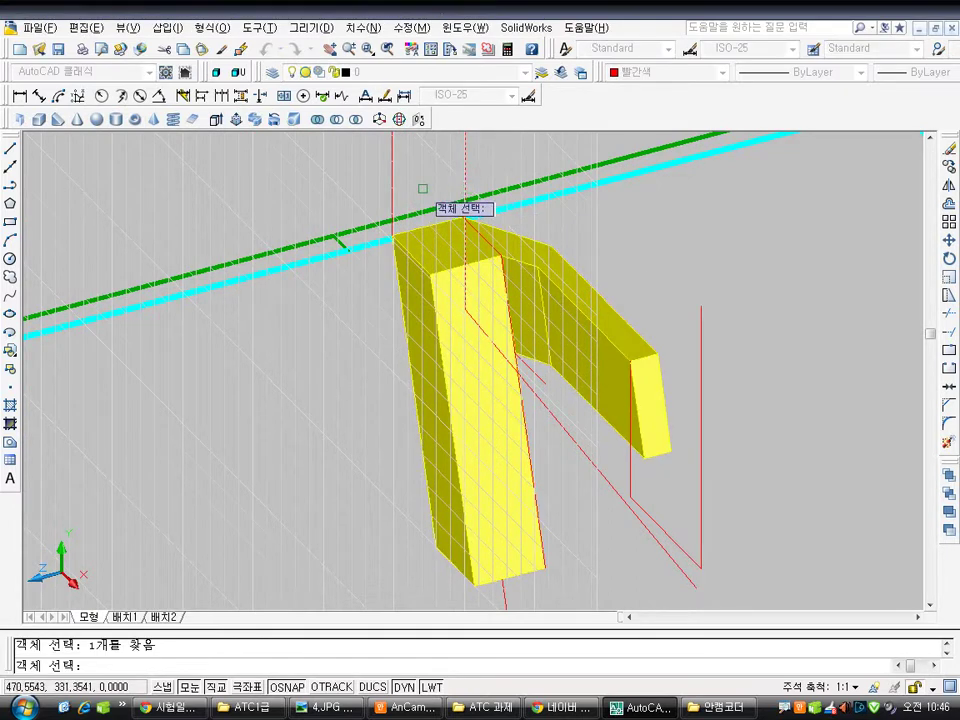
left_click(392, 180)
key("Return")
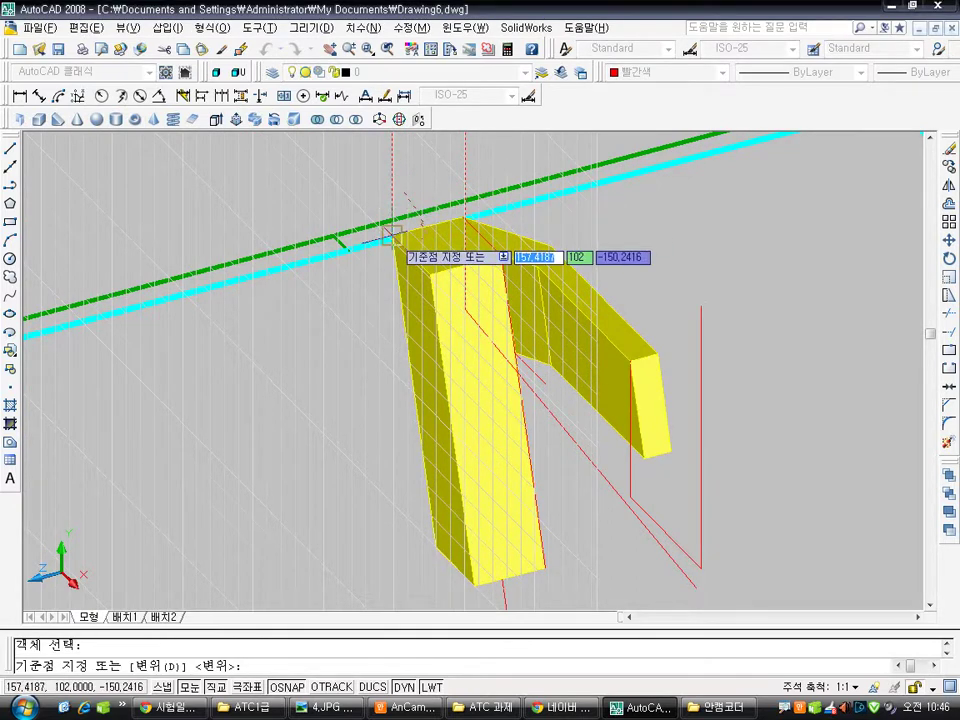
left_click(392, 236)
left_click(463, 236)
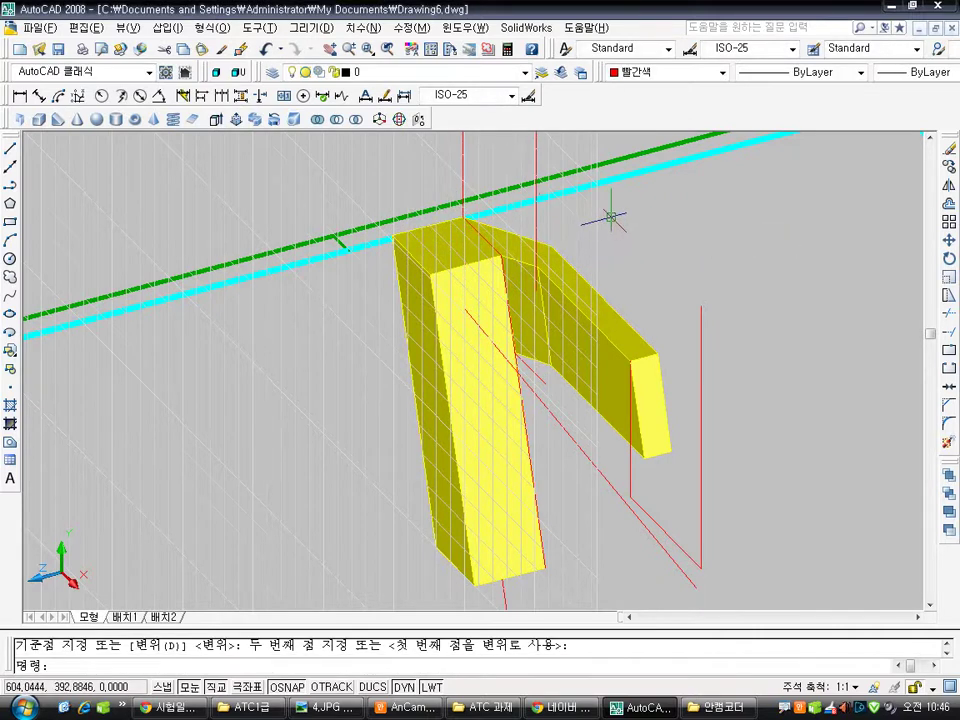
Draw a line from the top of the 100-unit vertical line to the lower end of the moved offset guide
middle_click_drag(610, 217, 668, 325, "shift")
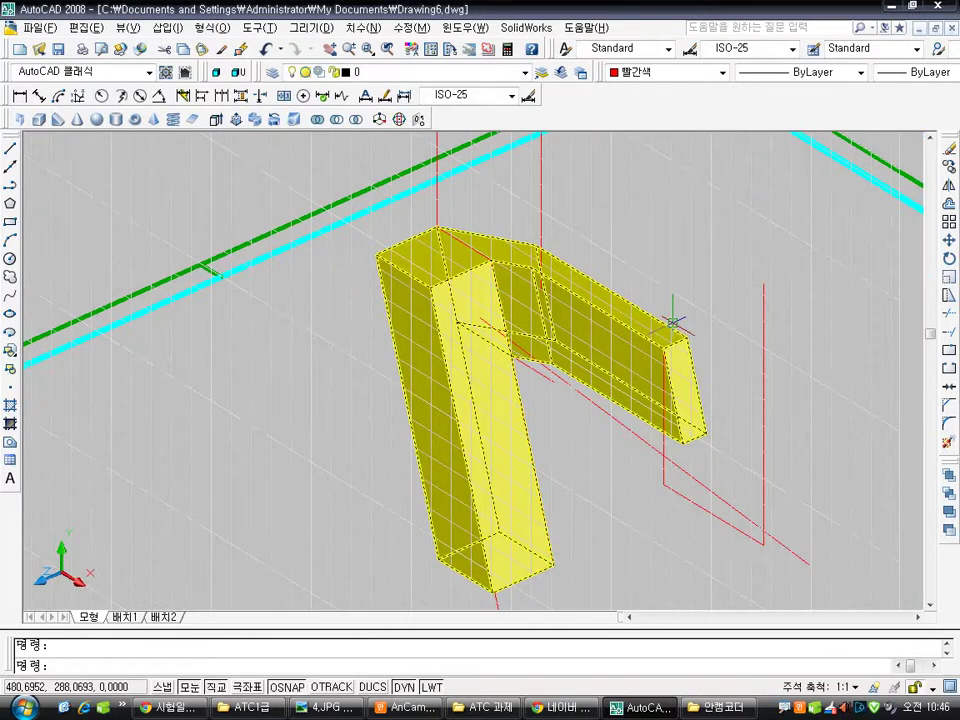
type("l")
key("Return")
left_click(763, 284)
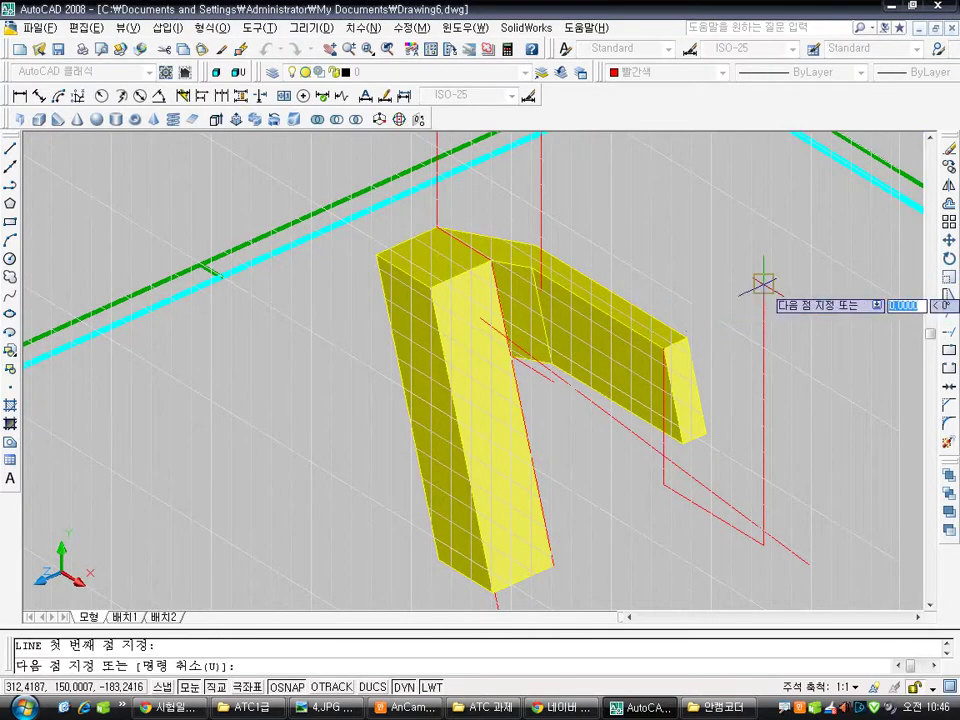
left_click(540, 290)
key("Escape")
key("Escape")
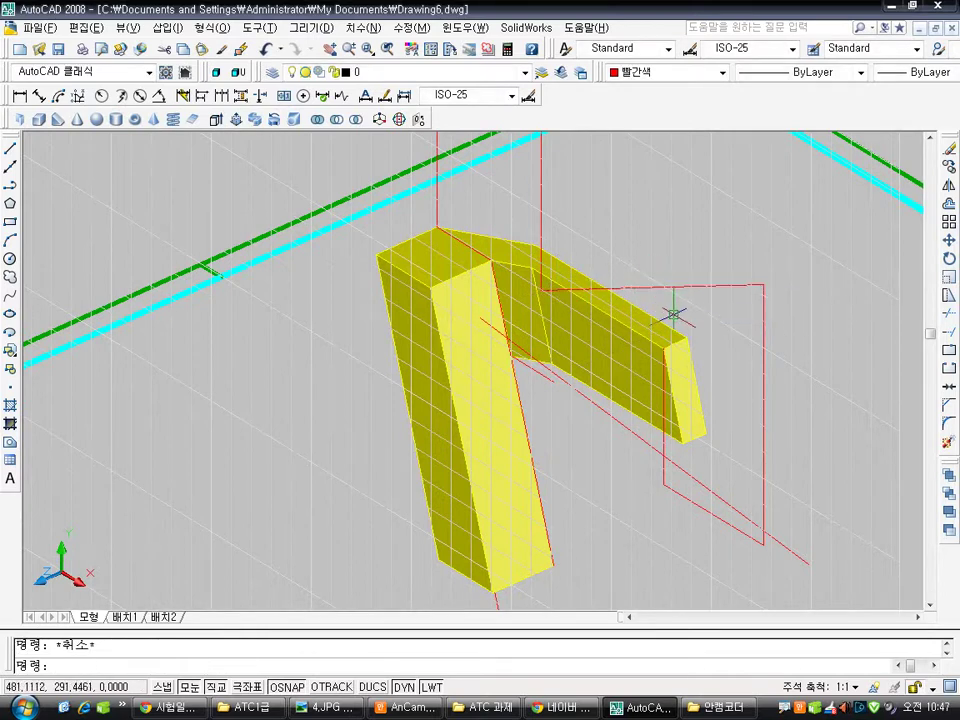
Move the -6° slope line by its start point onto the lower end of the moved offset guide
type("m")
key("Return")
left_click(653, 446)
key("Return")
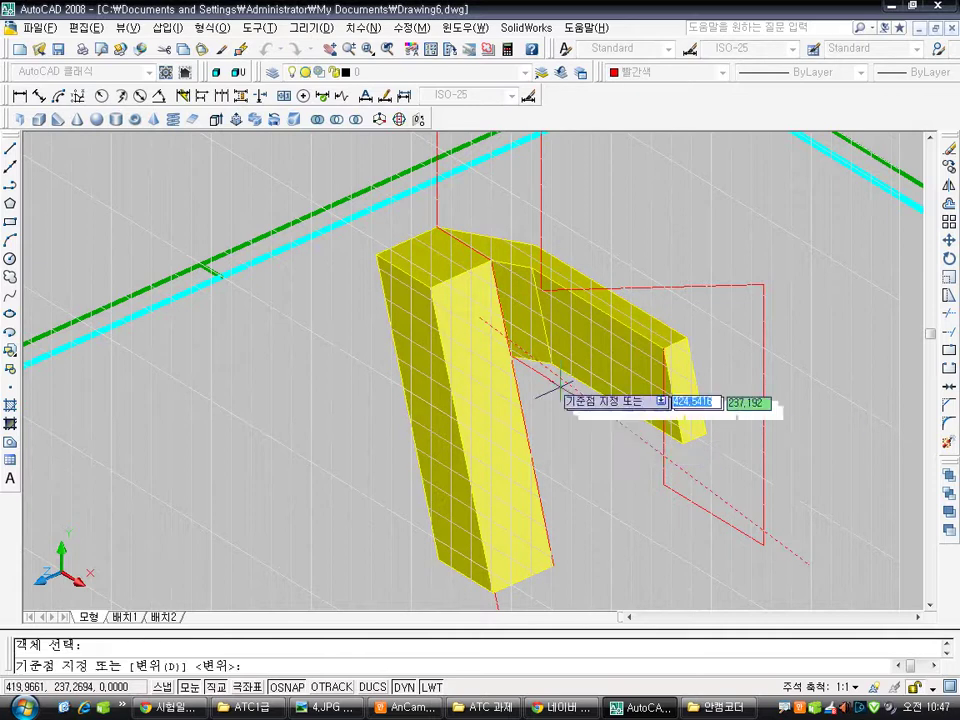
left_click(481, 318)
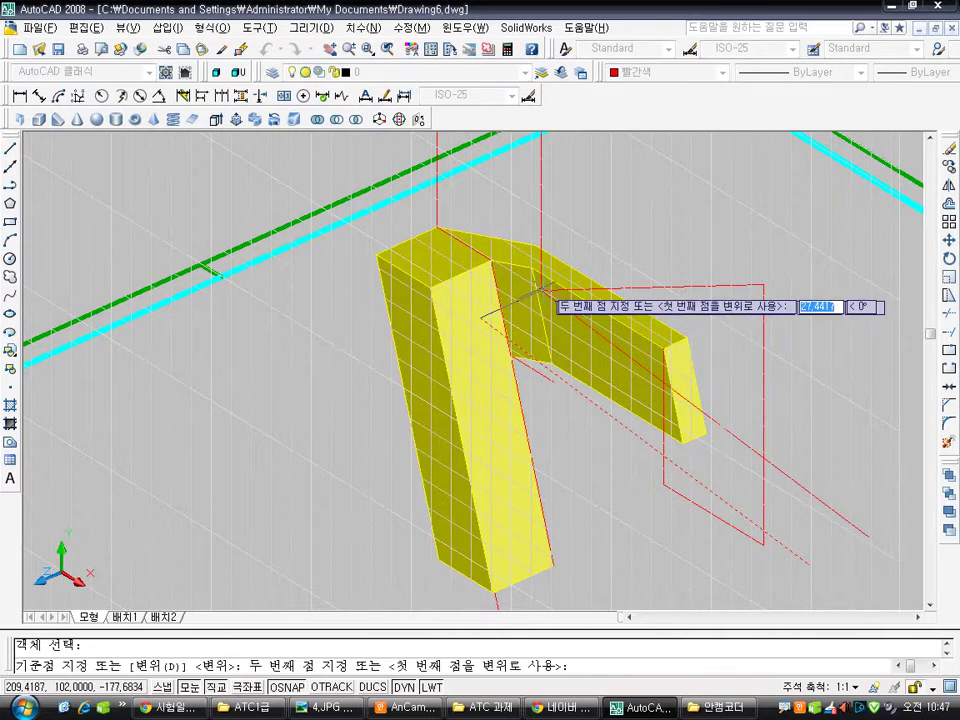
scroll(570, 282, "up", 3)
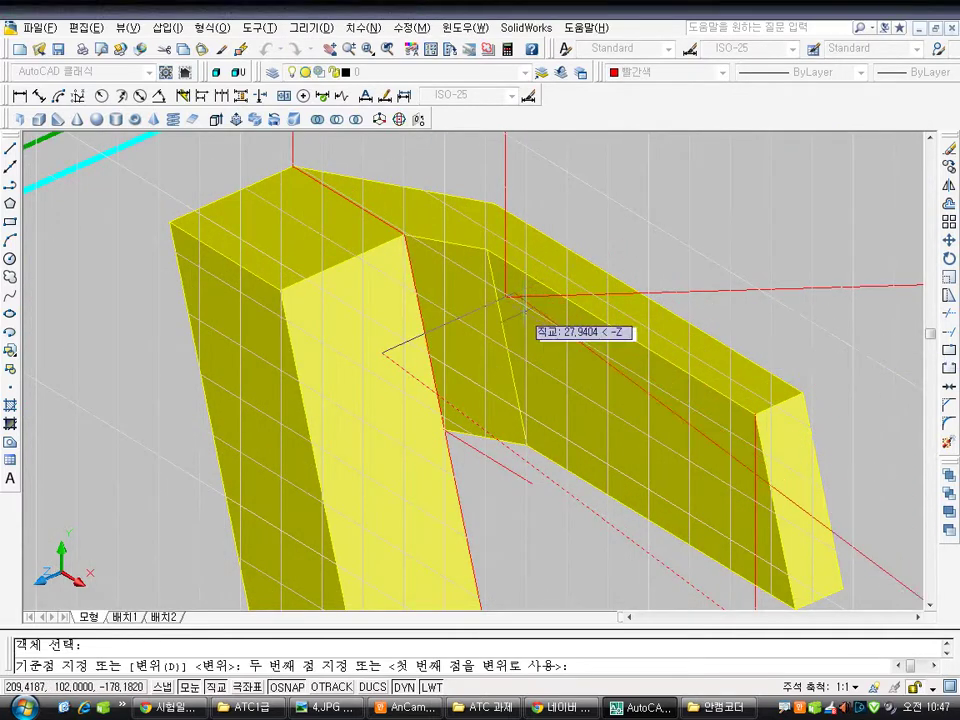
key("Escape")
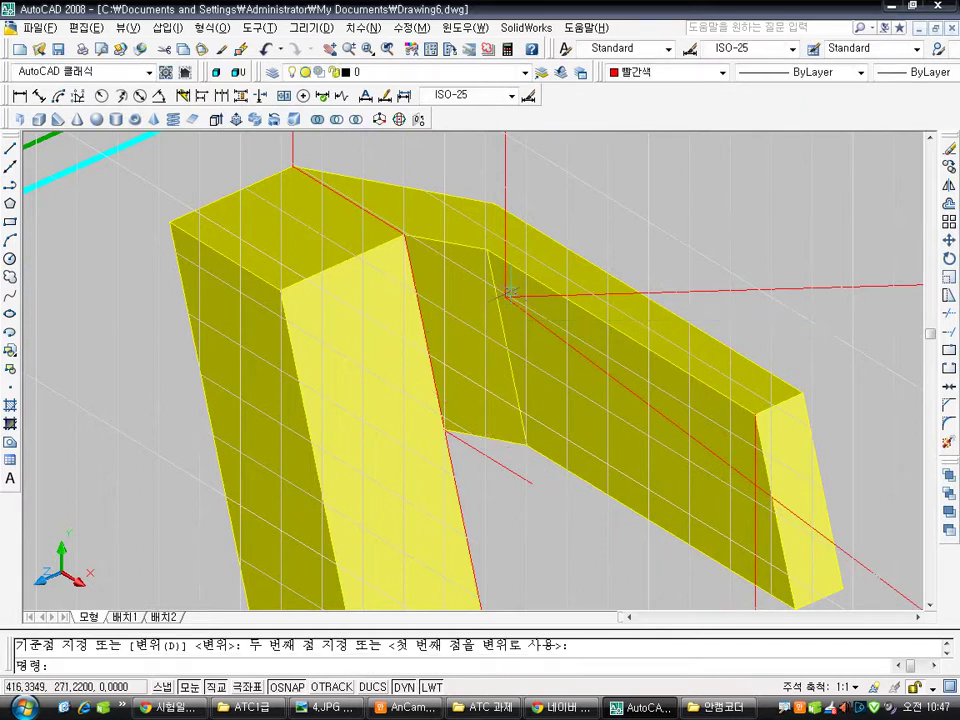
Trim the -6° slope line and the short vertical side of the red outline to each other where they cross
middle_click_drag(755, 455, 651, 390, "shift")
scroll(860, 381, "down", 3)
scroll(651, 390, "up", 3)
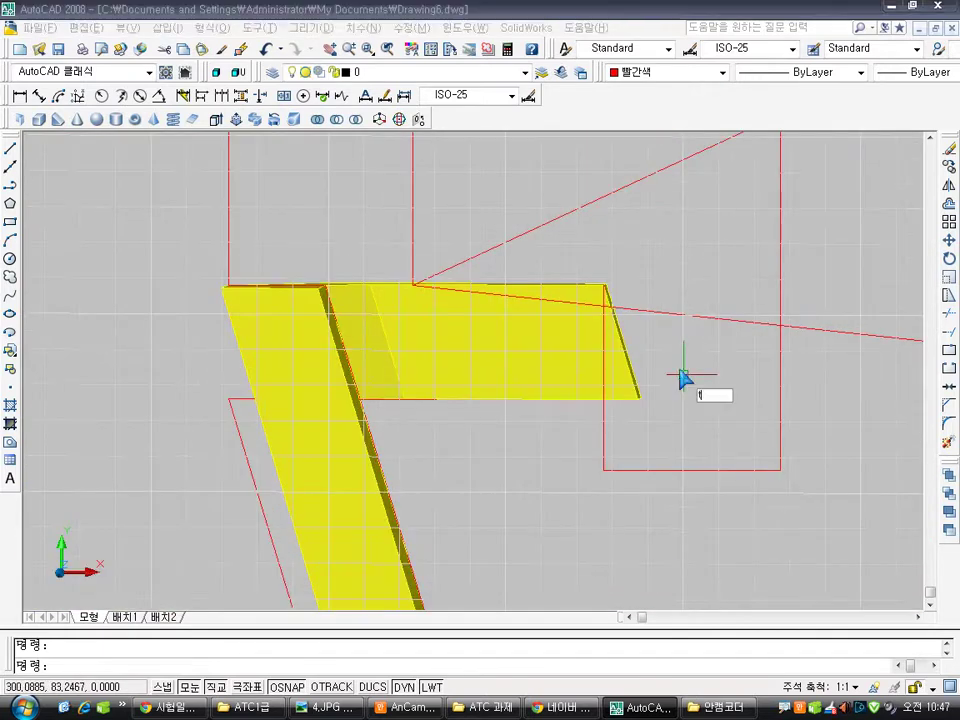
key("Return")
key("Return")
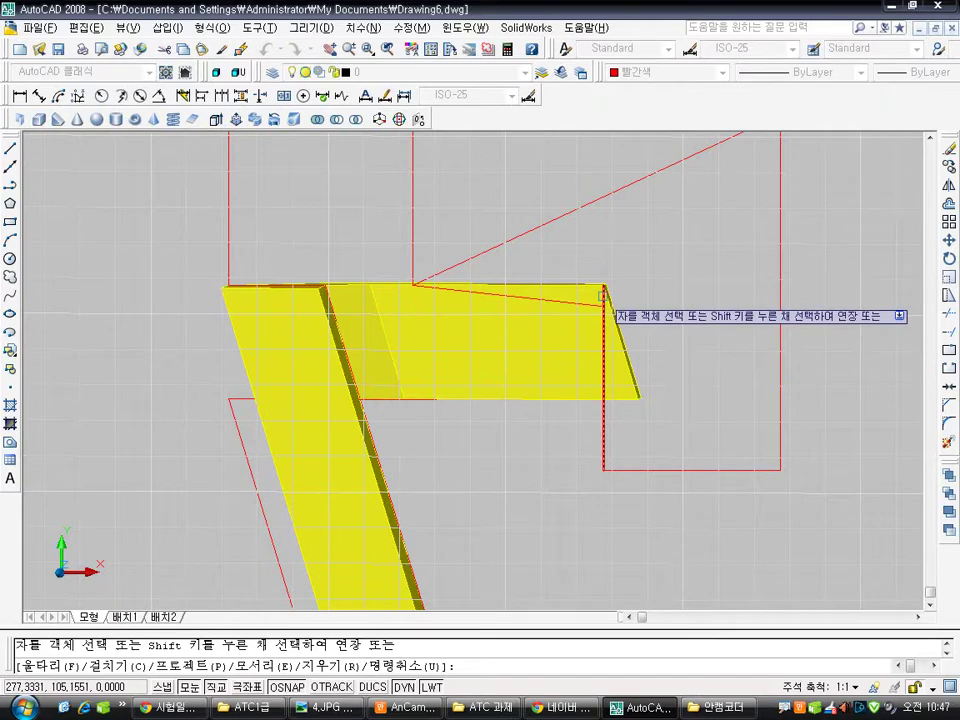
key("Return")
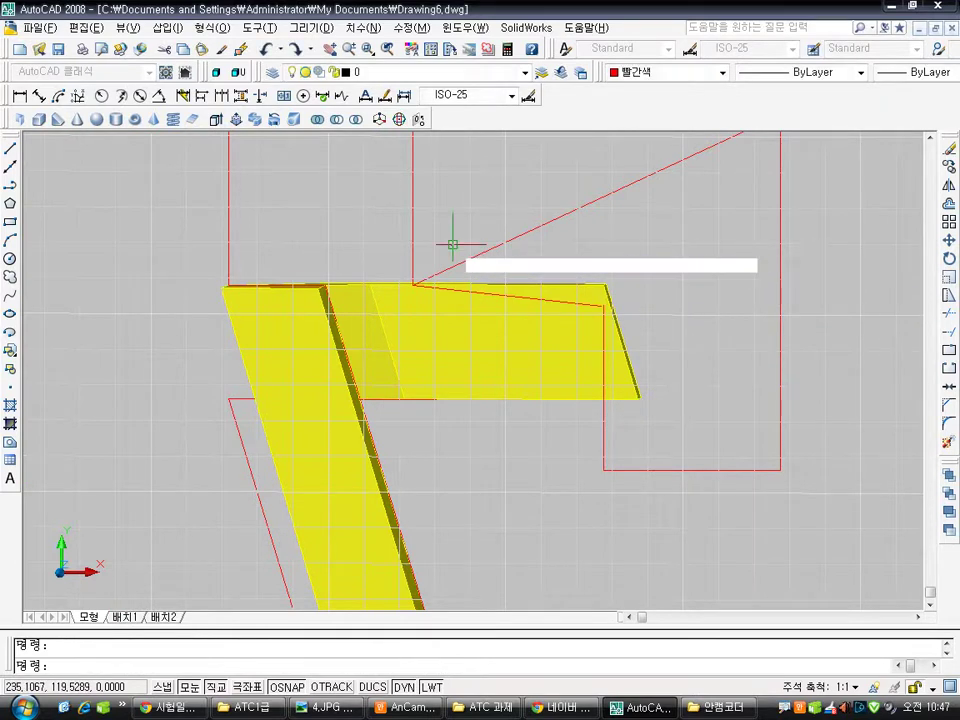
Delete the two tall red vertical guides rising above the yellow solid
left_click(411, 208)
key("Delete")
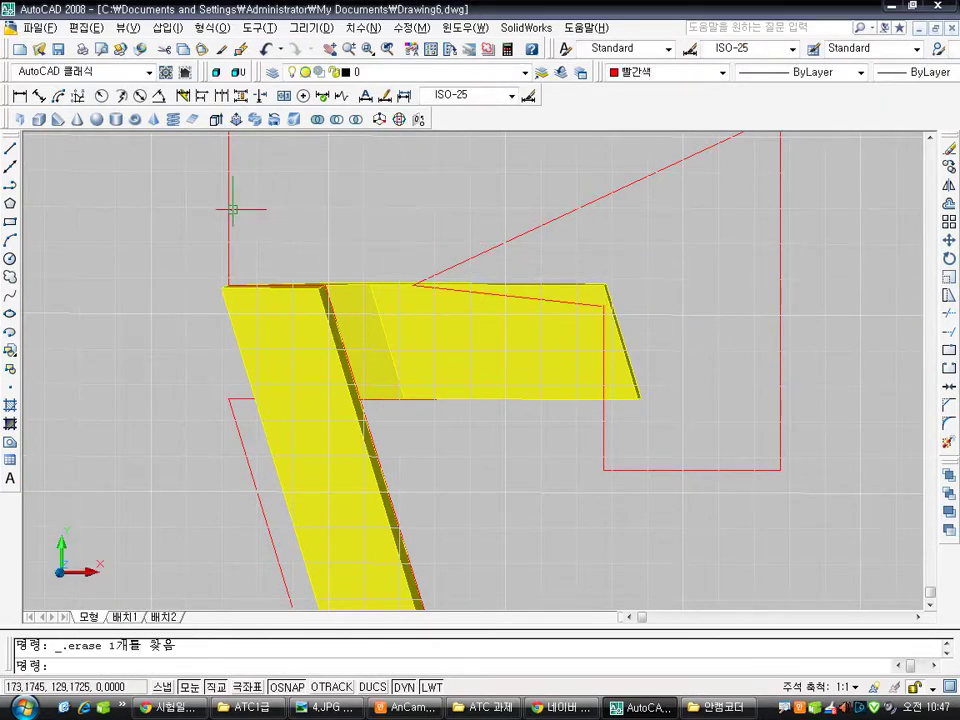
middle_click_drag(657, 311, 551, 376, "shift")
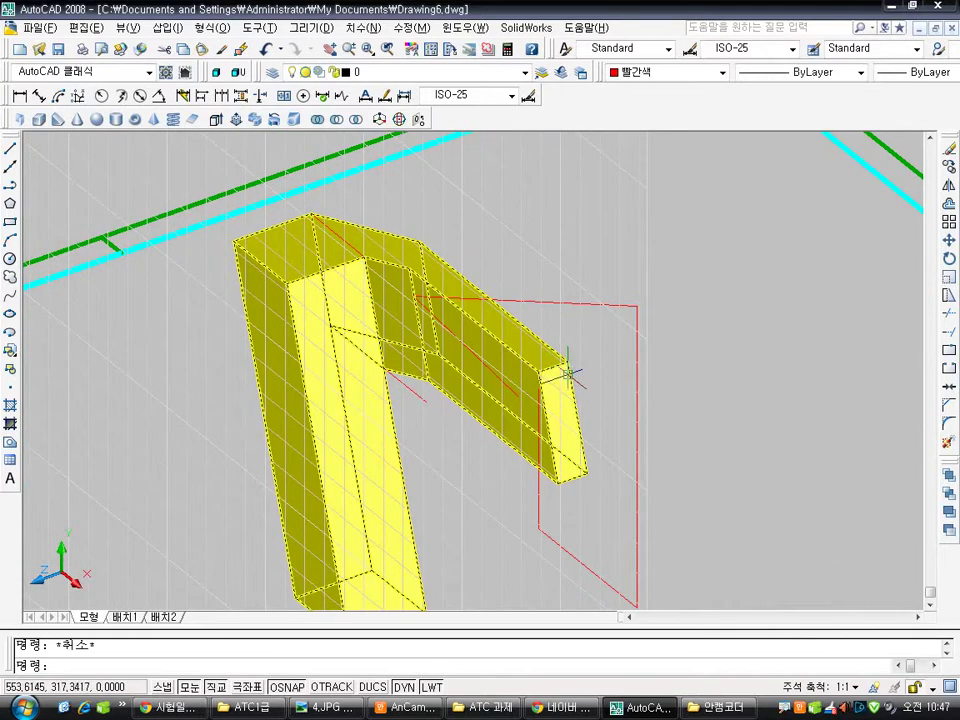
scroll(567, 372, "down", 4)
scroll(561, 364, "up", 5)
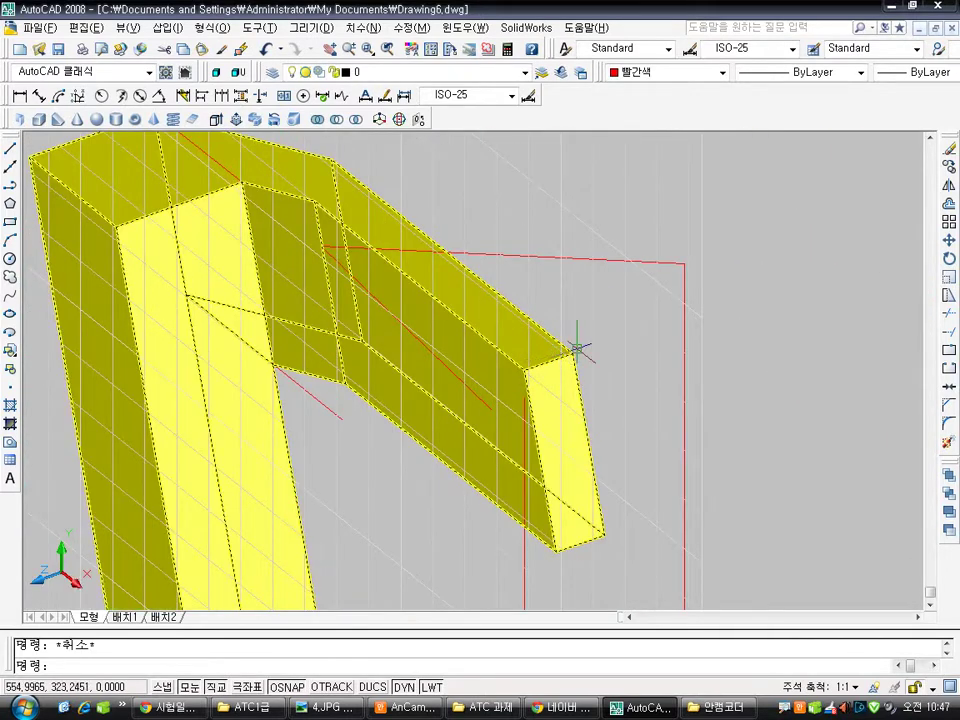
Move the trimmed slope line by its lower end onto the near upper corner of the yellow arm's end face
type("m")
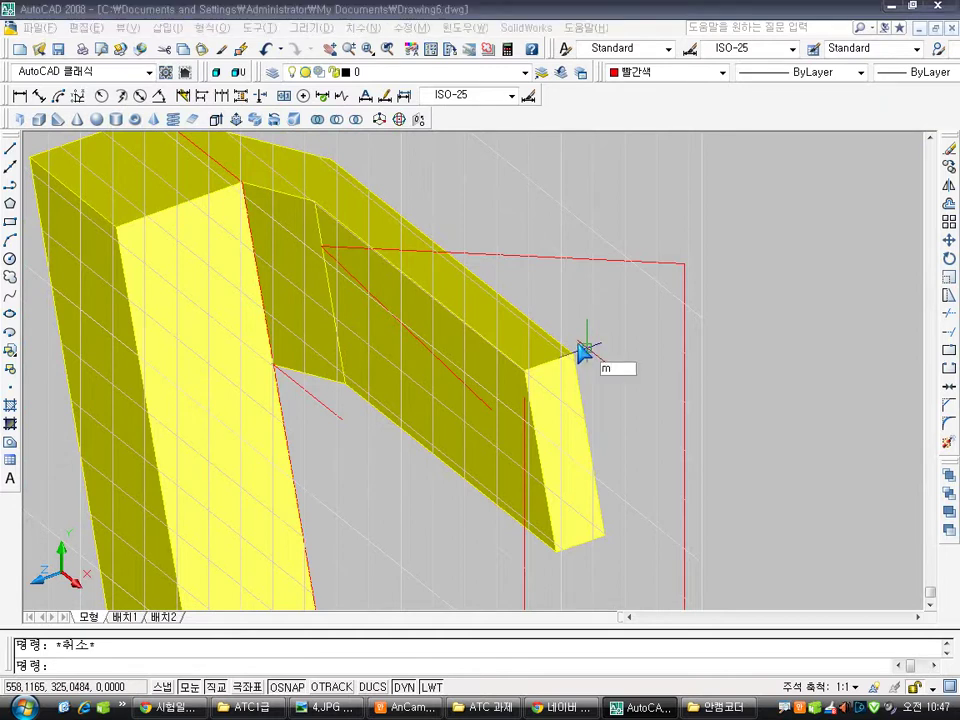
middle_click_drag(575, 365, 544, 373, "shift")
scroll(543, 370, "up", 2)
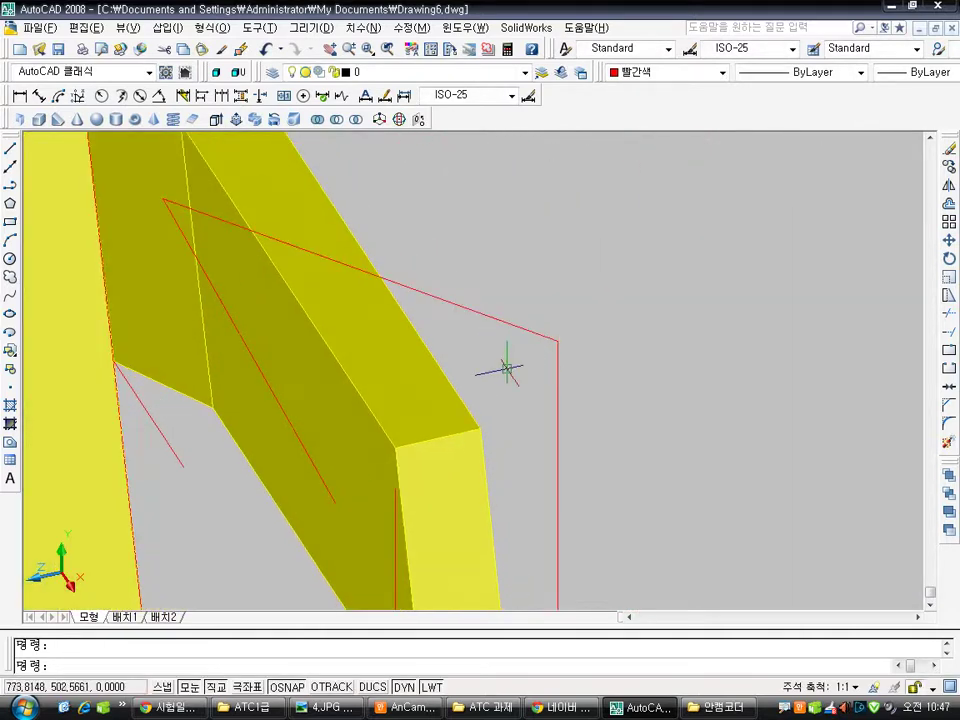
key("Escape")
type("m")
key("Return")
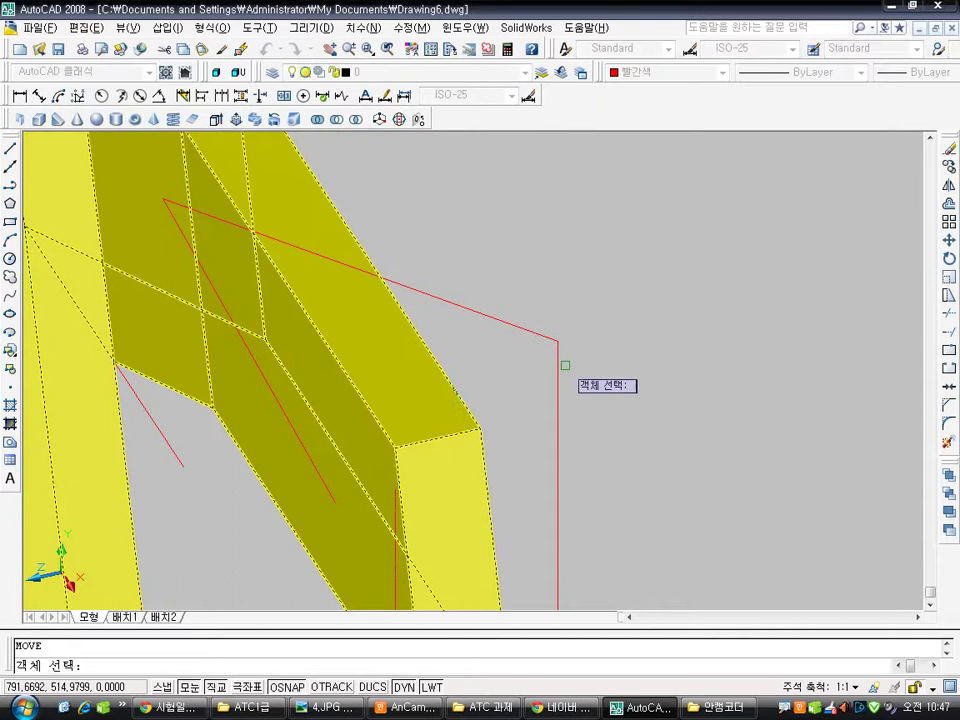
left_click(305, 446)
key("Return")
left_click(337, 501)
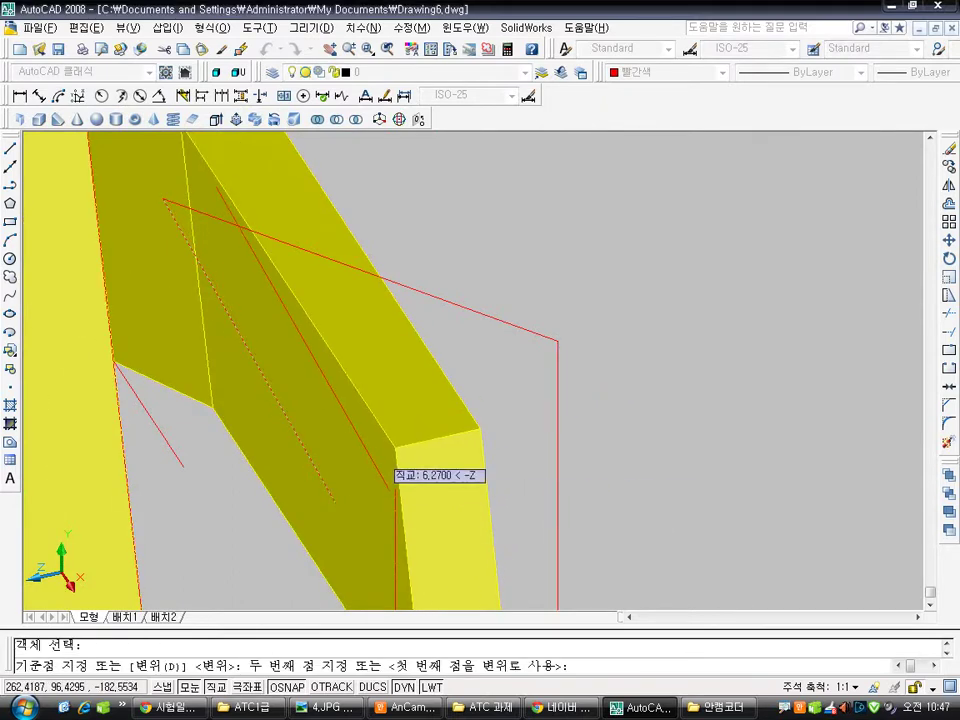
left_click(395, 447)
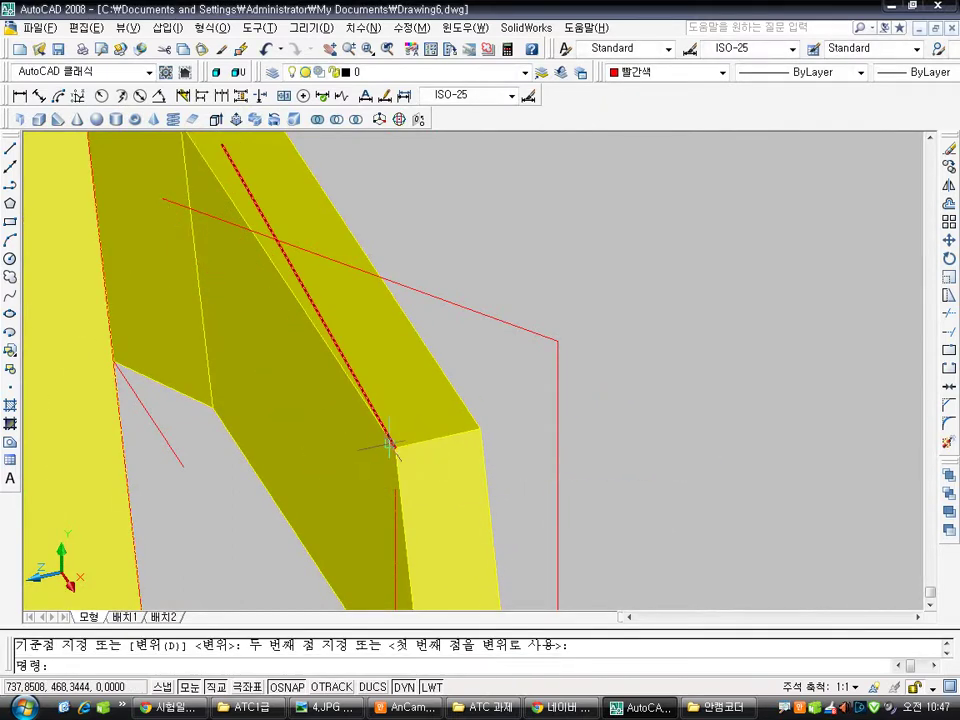
Delete the slanted line from the top of the 100-unit vertical line to the slope line's former start point
middle_click_drag(497, 411, 565, 388, "shift")
scroll(494, 408, "down", 2)
scroll(454, 392, "up", 3)
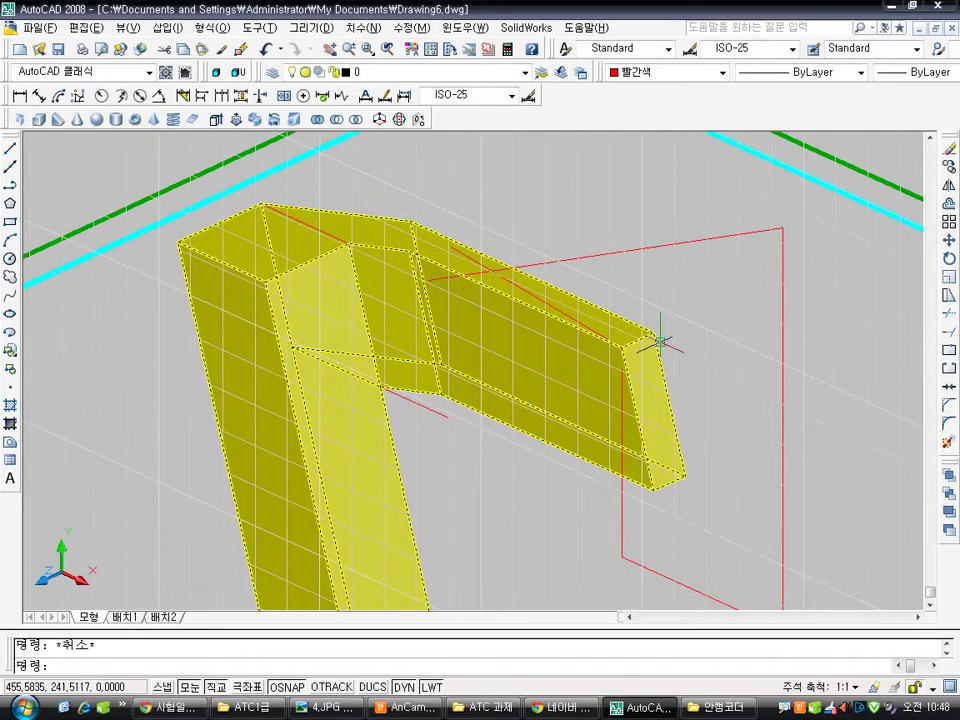
left_click(674, 245)
key("Delete")
Draw a line from the top of the 100-unit vertical line to the upper end of the slope line
type("l")
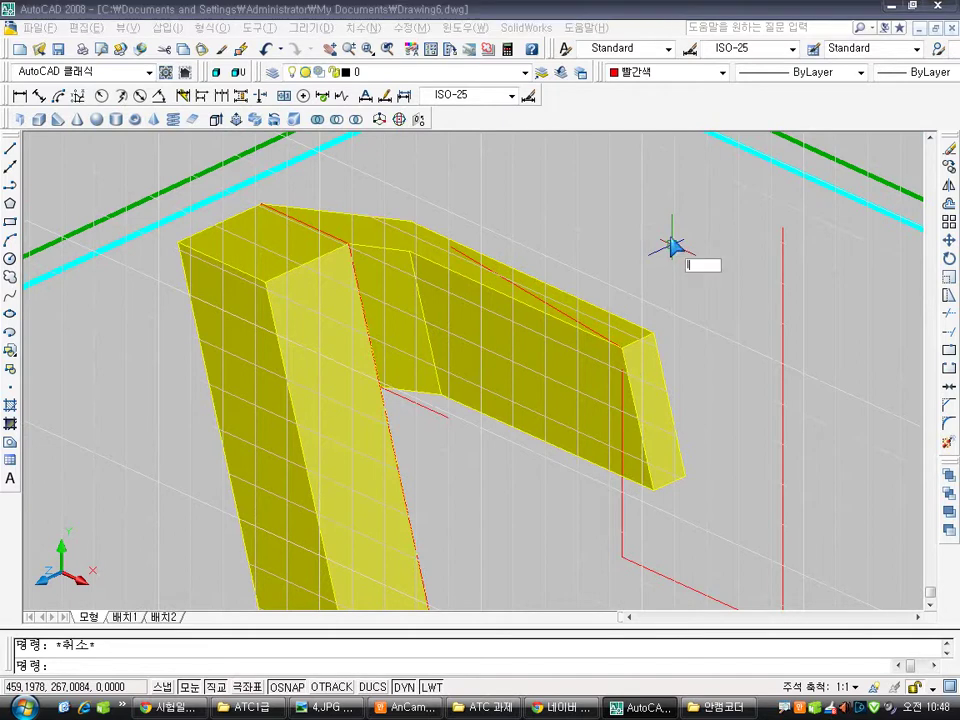
key("Return")
left_click(782, 230)
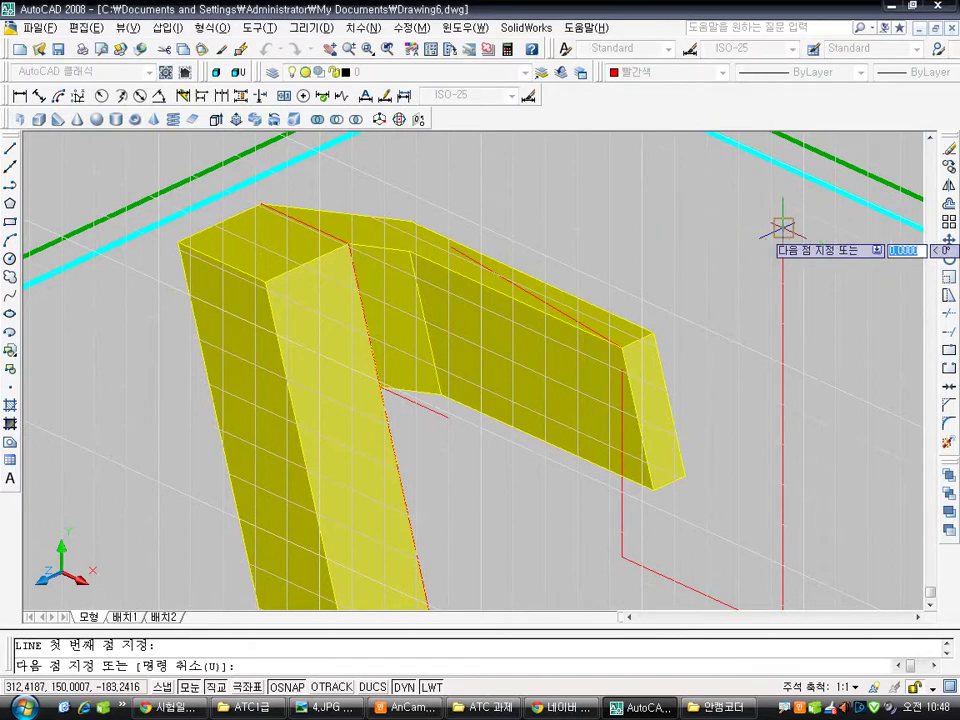
left_click(454, 245)
key("Escape")
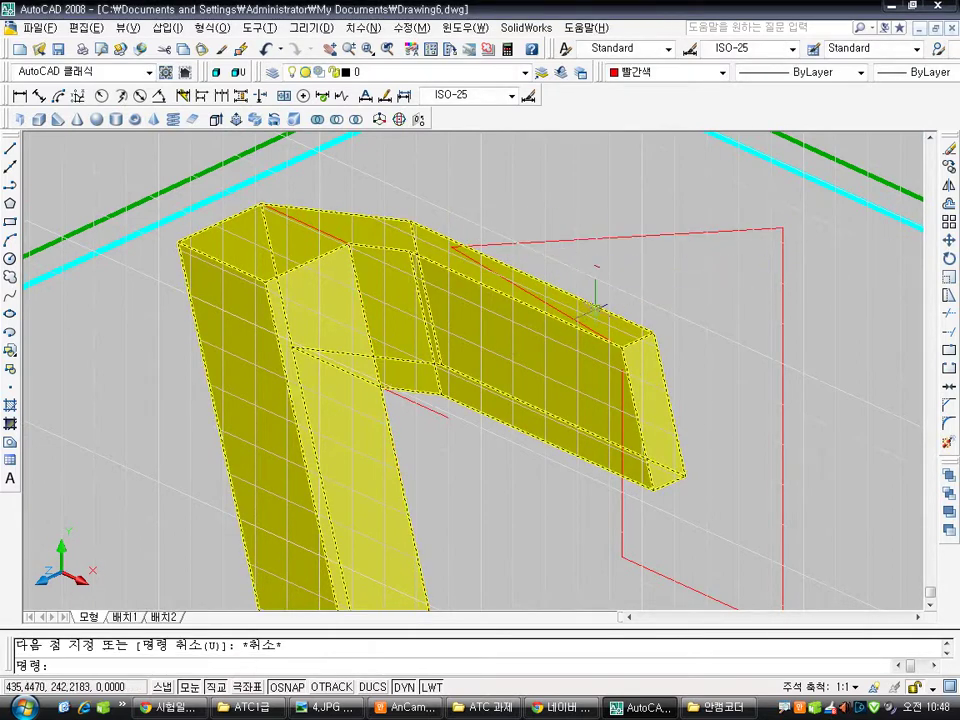
Delete the line joining the top of the 100-unit vertical line to the slope line's upper end
middle_click_drag(561, 240, 643, 258, "shift")
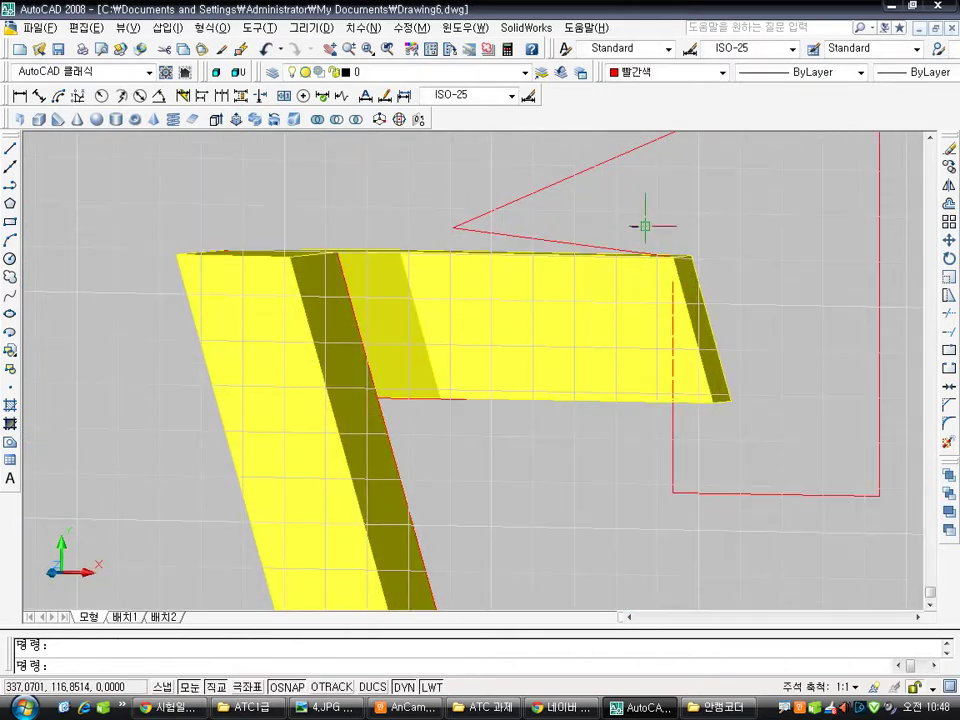
left_click(563, 180)
key("Delete")
Move the slope line by its lower end onto the top of the outline's short vertical side
type("m")
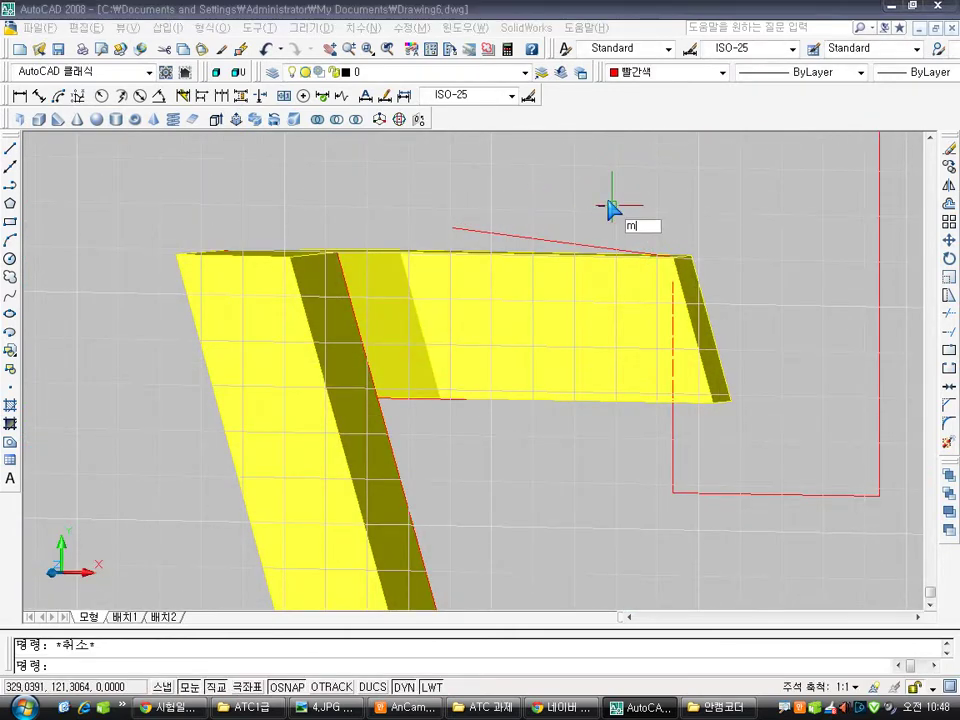
key("Return")
left_click(585, 243)
key("Return")
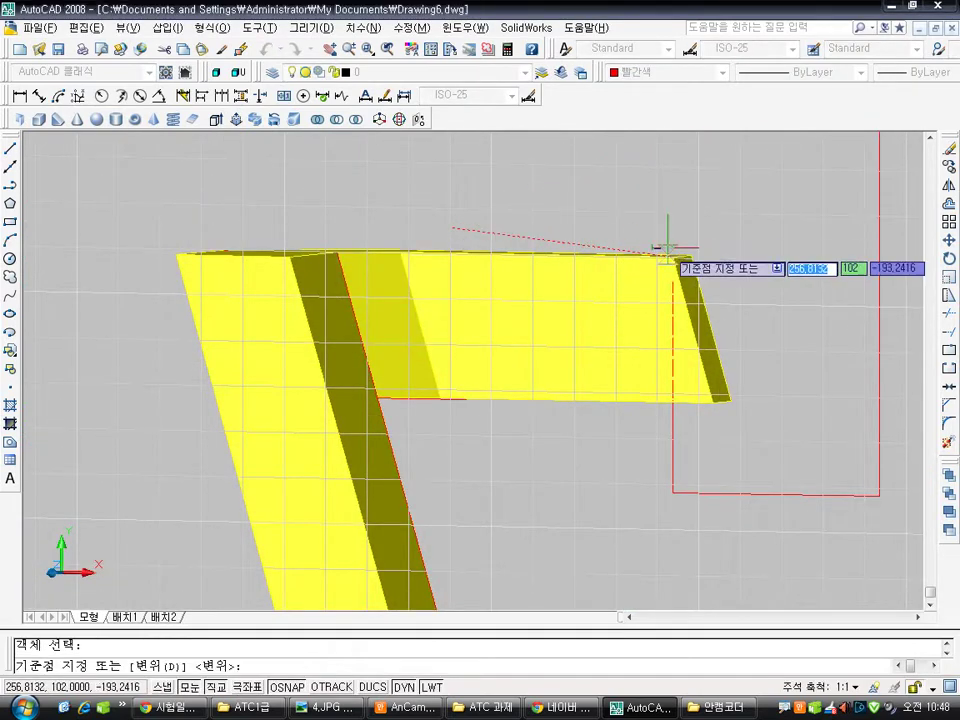
left_click(660, 240)
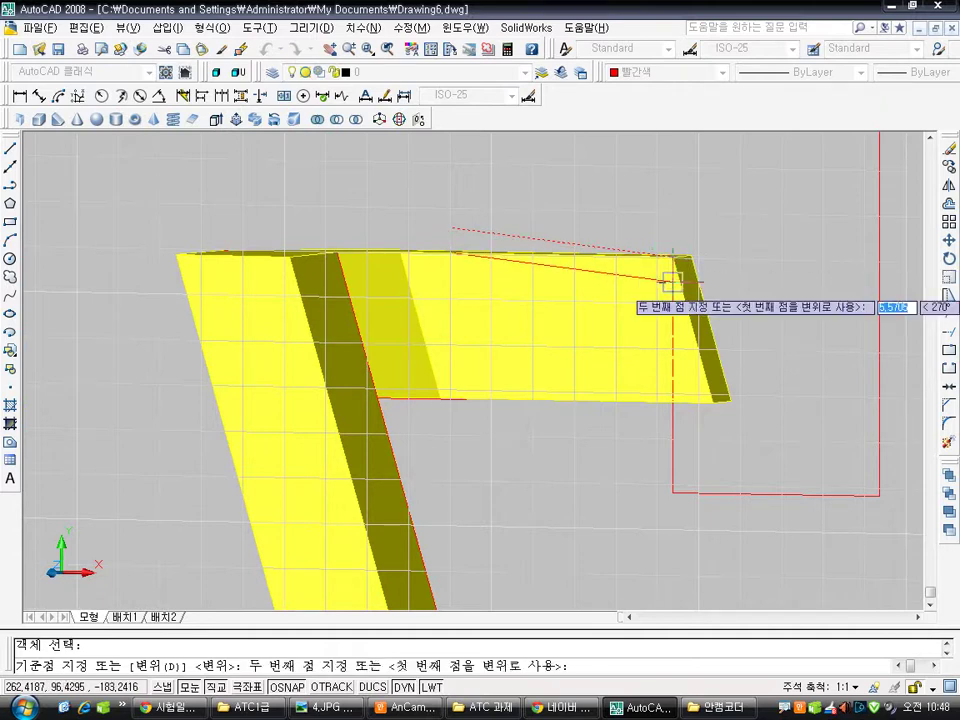
left_click(668, 280)
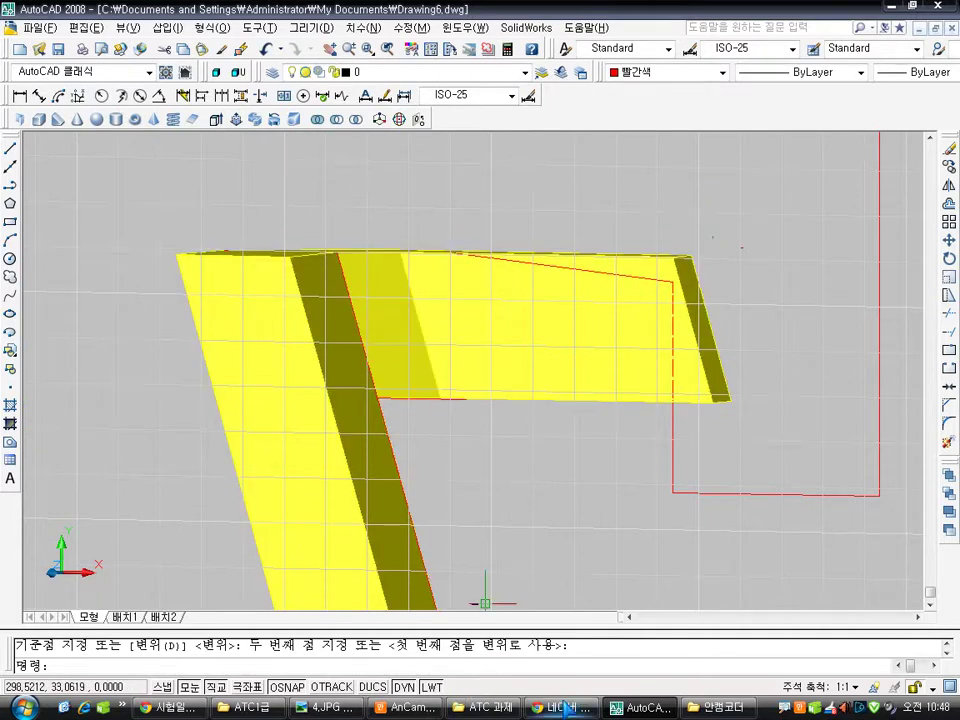
Check the reference drawing 4.JPG in the picture viewer and return to AutoCAD
left_click(360, 708)
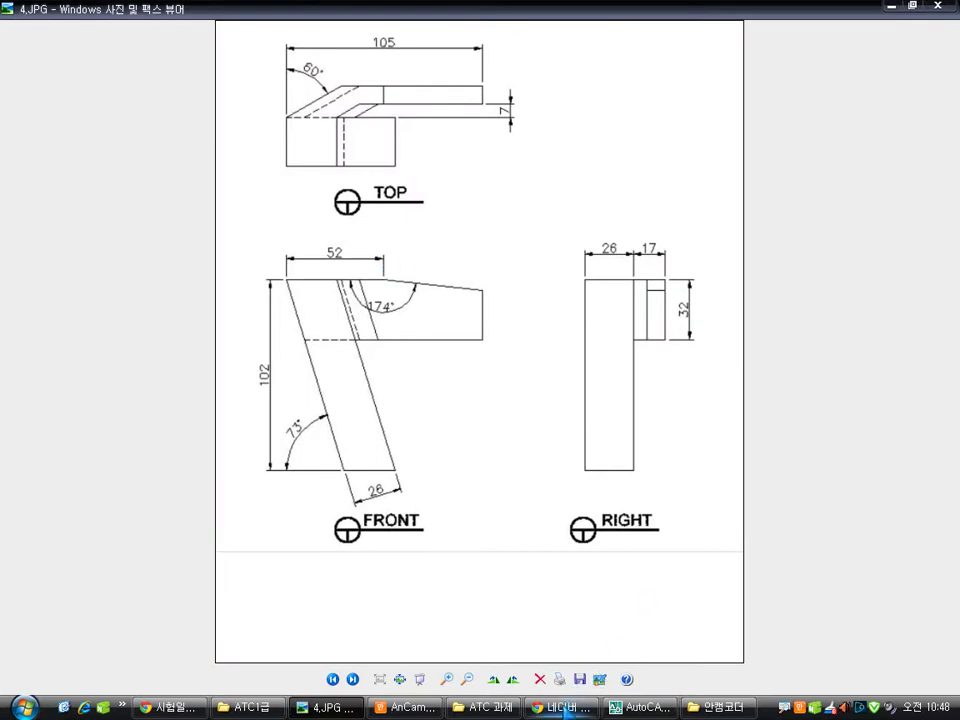
left_click(563, 707)
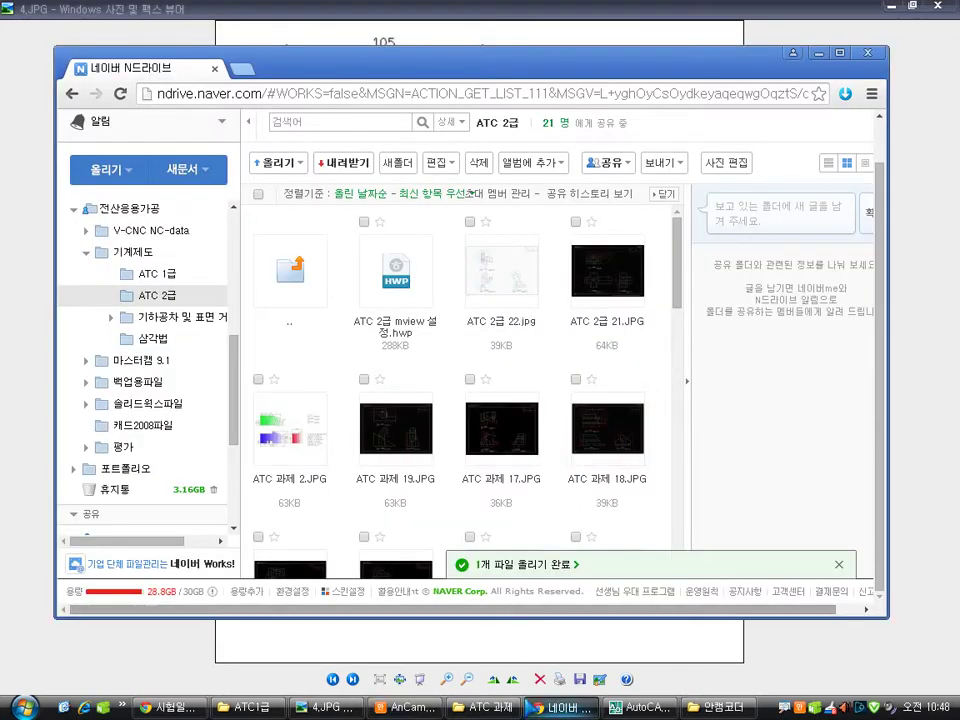
left_click(640, 707)
Close the red outline with a line from the top of the 100-unit vertical line to the repositioned slope line's upper end
middle_click_drag(666, 443, 597, 385, "shift")
type("l")
key("Return")
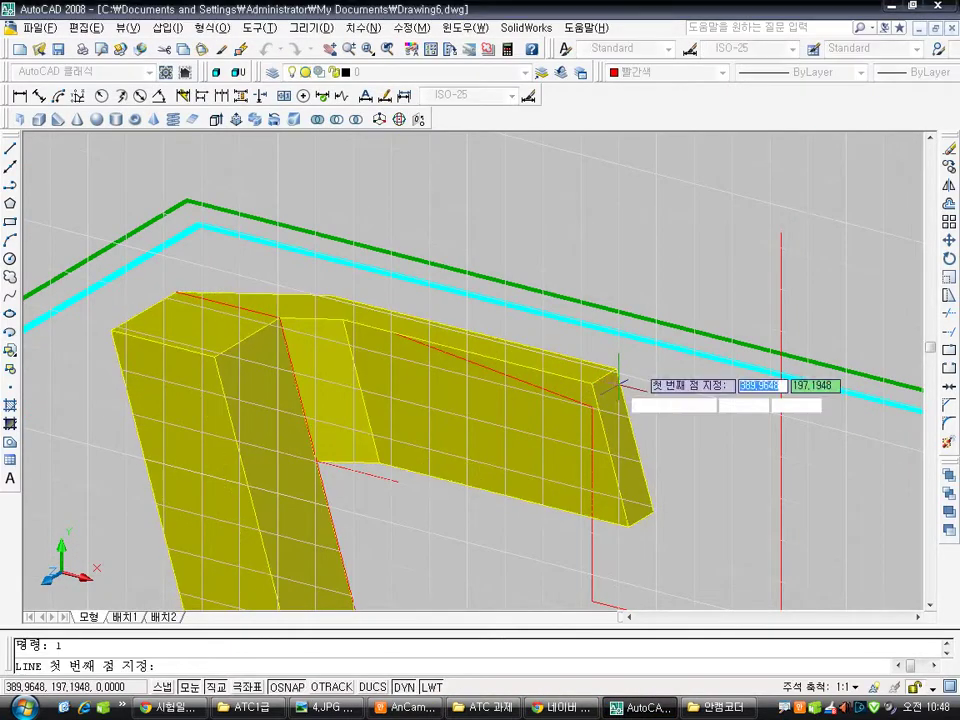
left_click(752, 232)
left_click(393, 333)
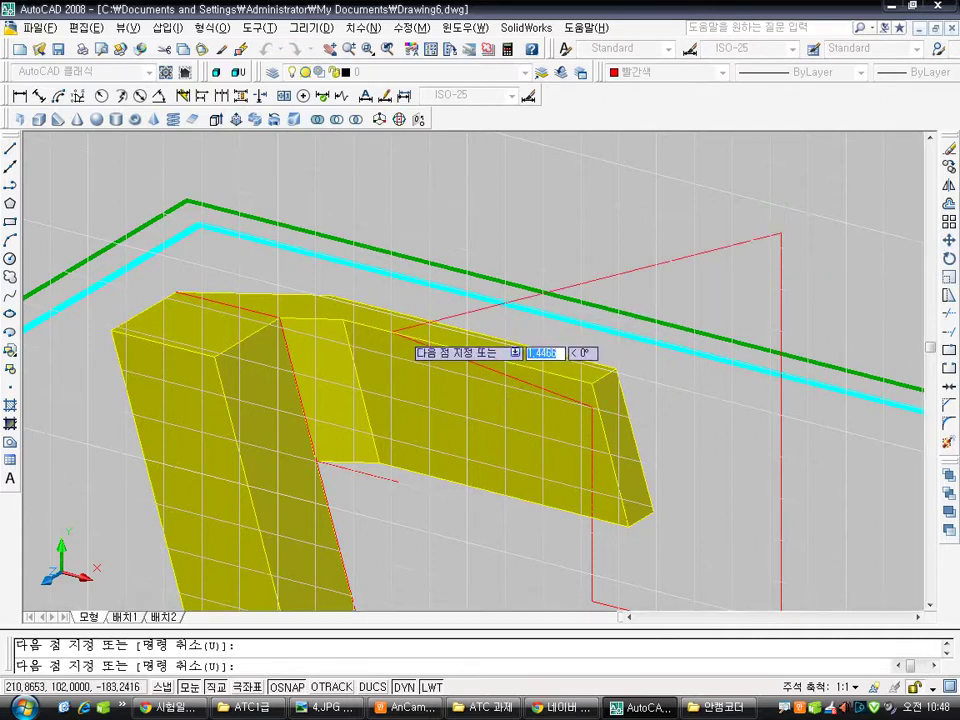
key("Escape")
Try to press-pull the area enclosed by the red outline beside the yellow arm
middle_click_drag(400, 340, 482, 342, "shift")
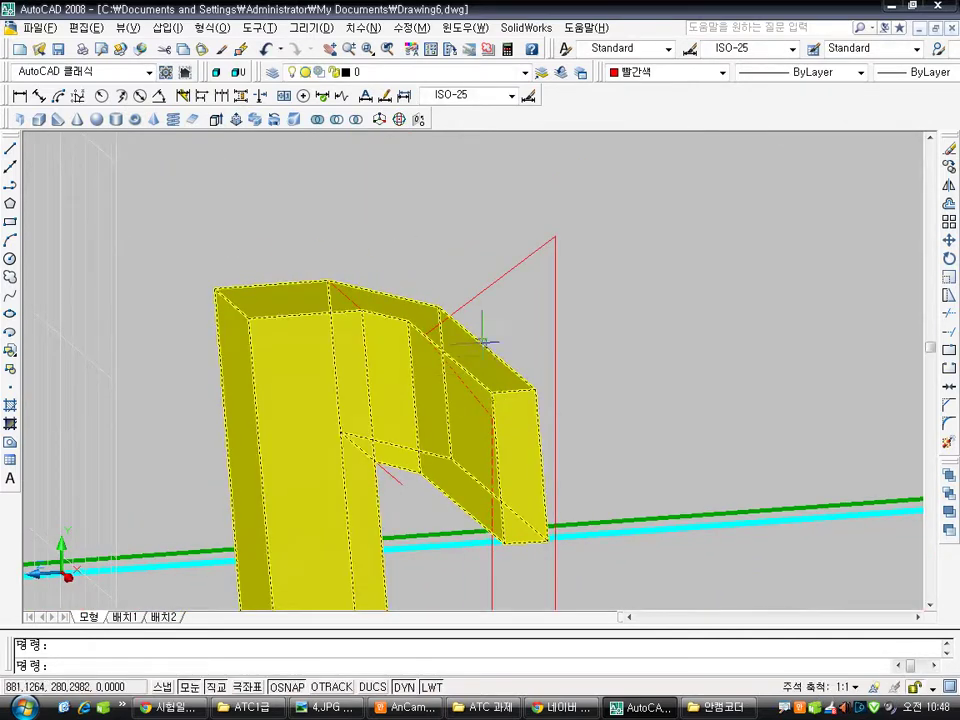
left_click(237, 119)
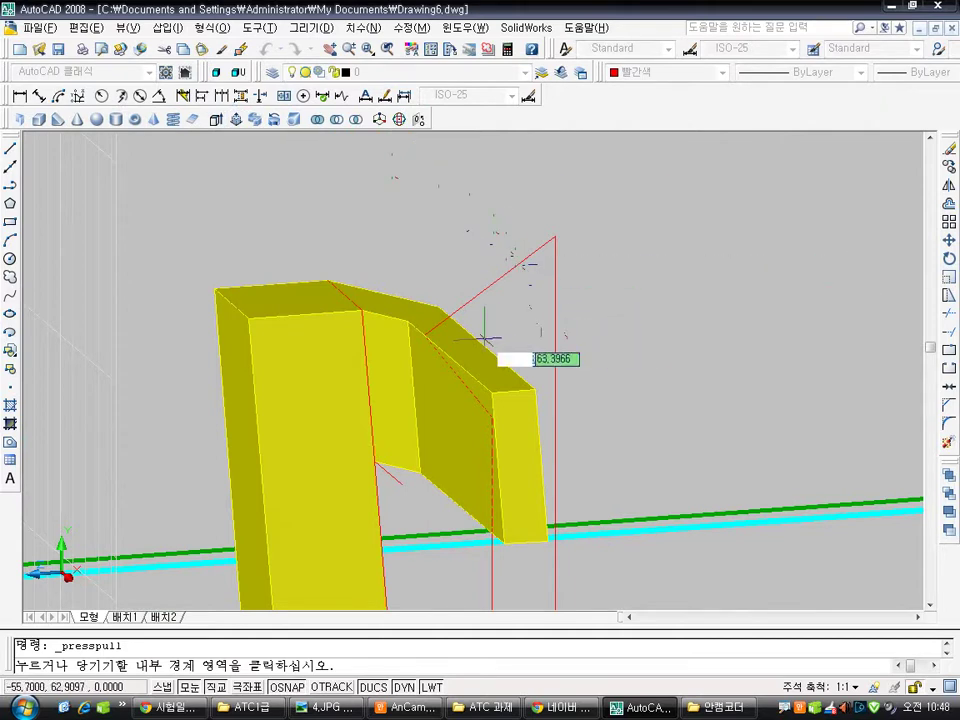
middle_click_drag(489, 326, 700, 272, "shift")
left_click(690, 273)
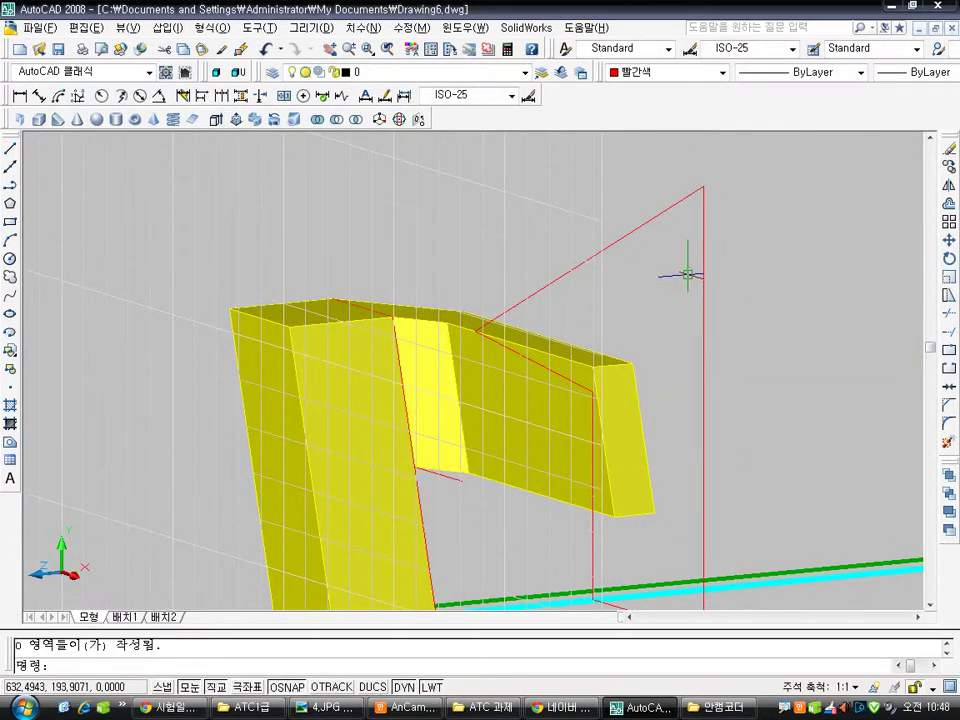
left_click(238, 119)
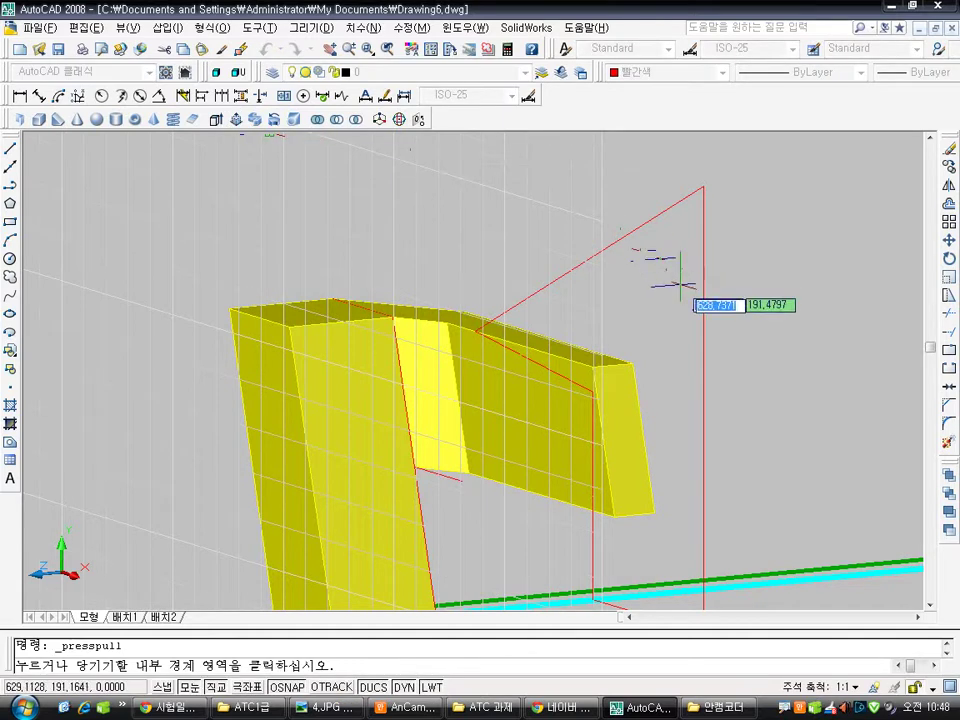
key("Escape")
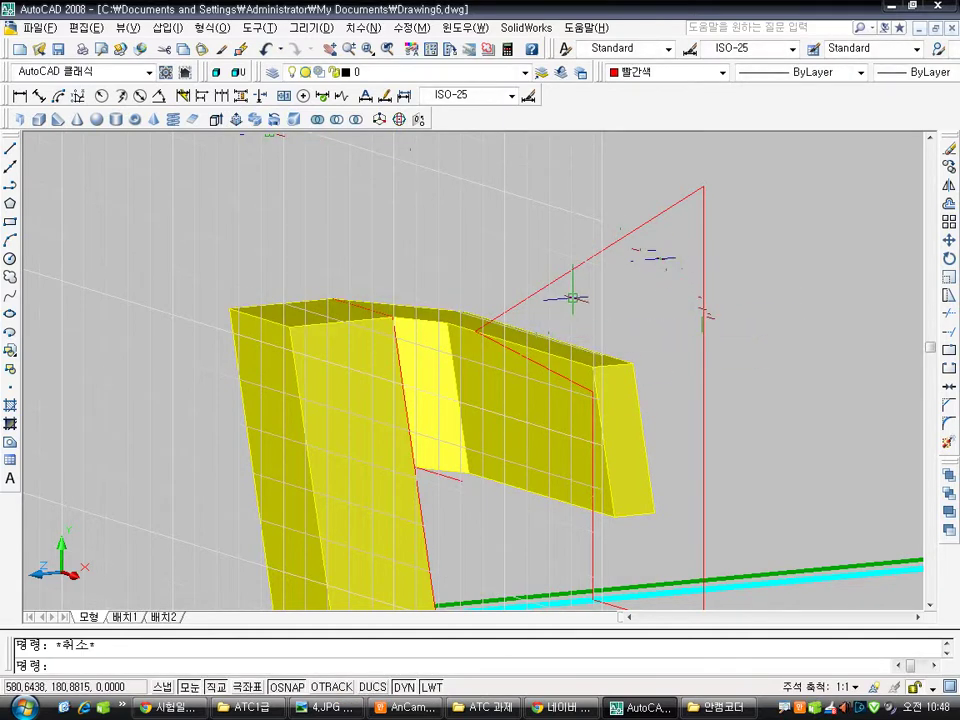
Join the five segments of the red outline into one closed polyline with PEDIT
type("pe")
key("Return")
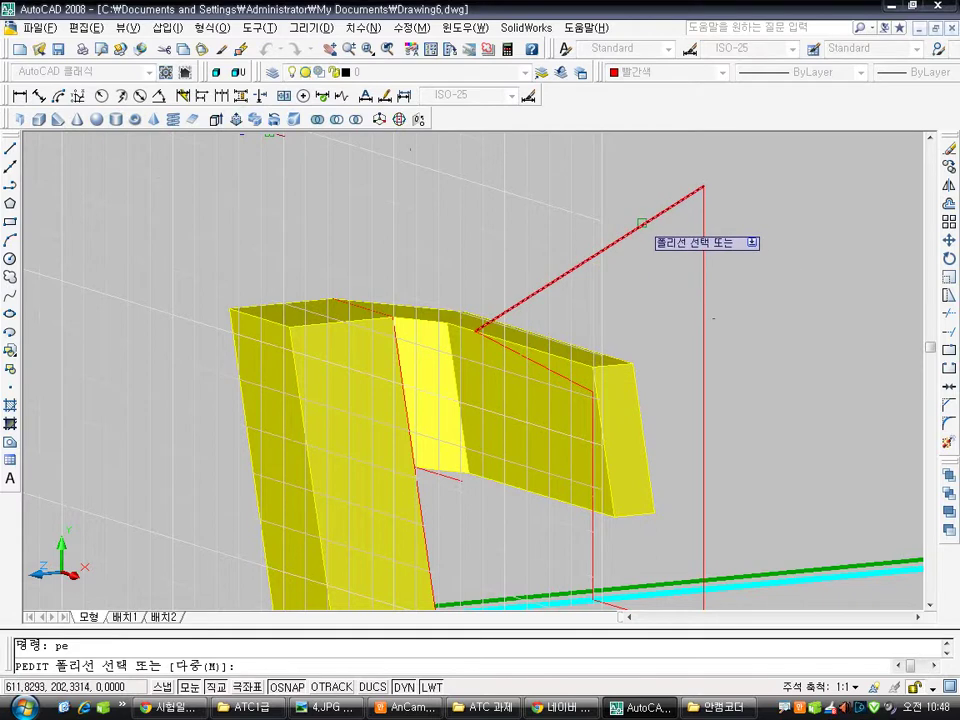
left_click(641, 223)
key("Return")
left_click(685, 273)
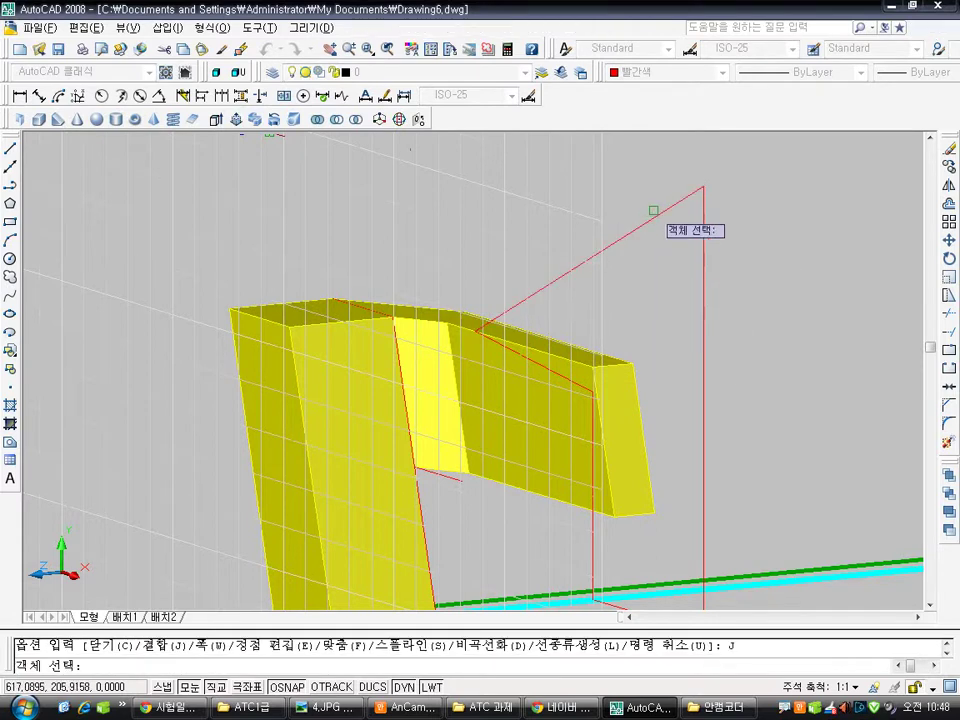
left_click(658, 213)
left_click(703, 227)
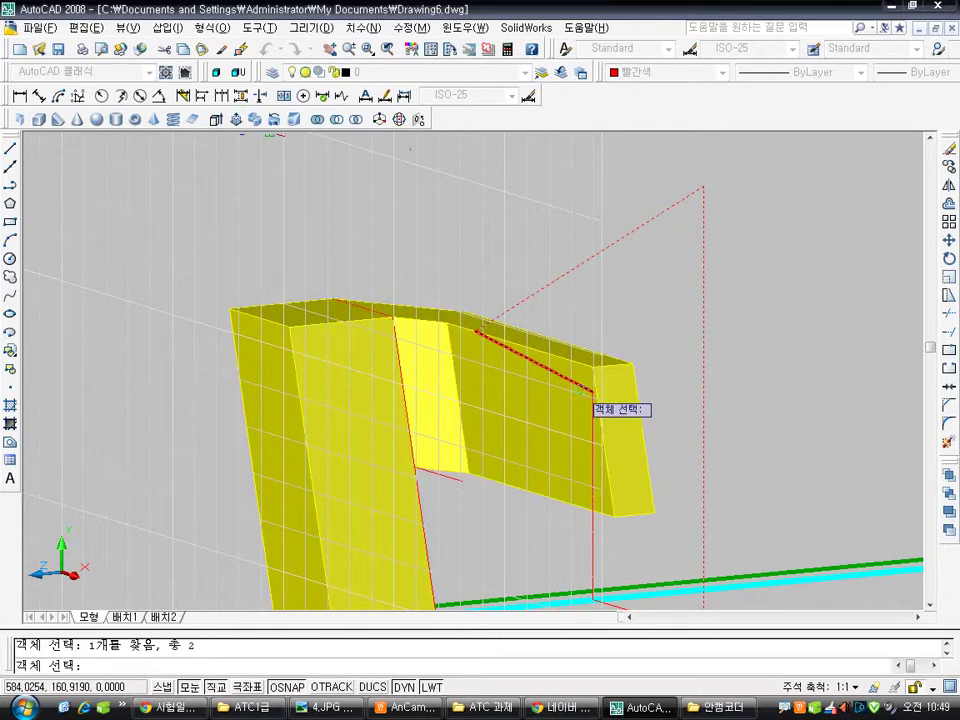
left_click(585, 427)
left_click(592, 443)
middle_click_drag(642, 520, 641, 465)
left_click(641, 559)
right_click(641, 559)
key("Escape")
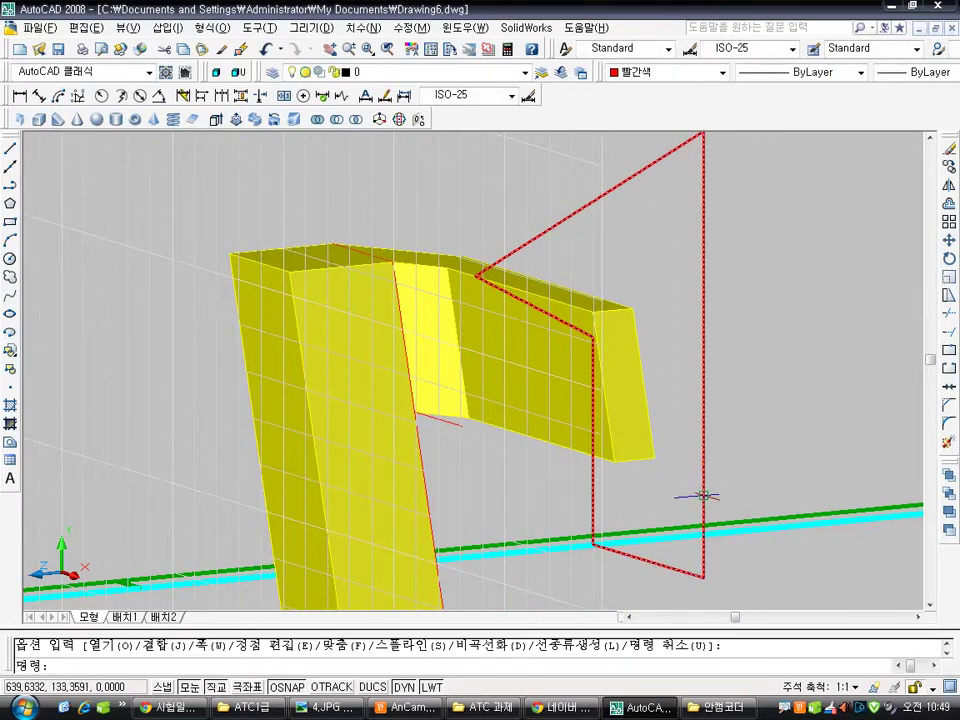
Extrude the closed red outline beside the arm into a solid that passes through the full width of the yellow arm
middle_click_drag(655, 388, 611, 399, "shift")
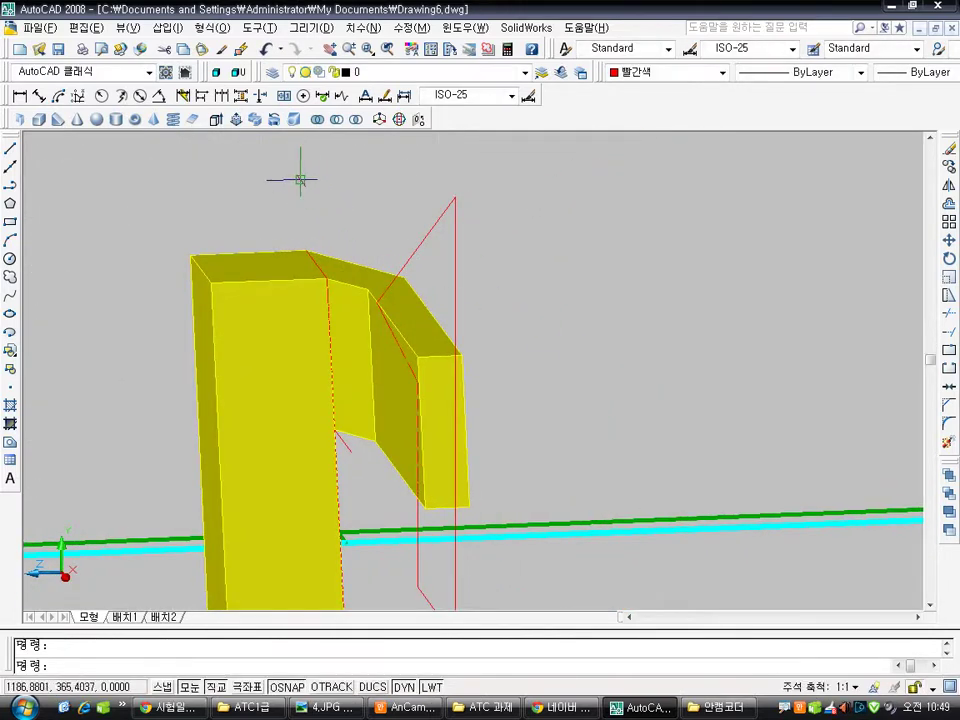
left_click(216, 119)
left_click(457, 225)
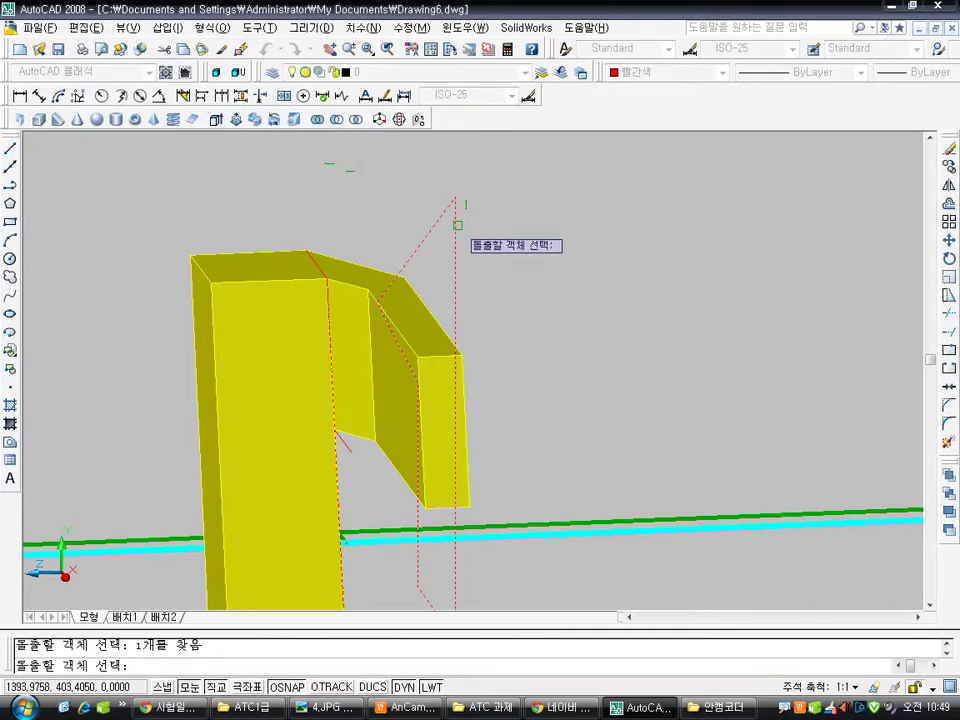
right_click(457, 225)
left_click(615, 233)
key("Escape")
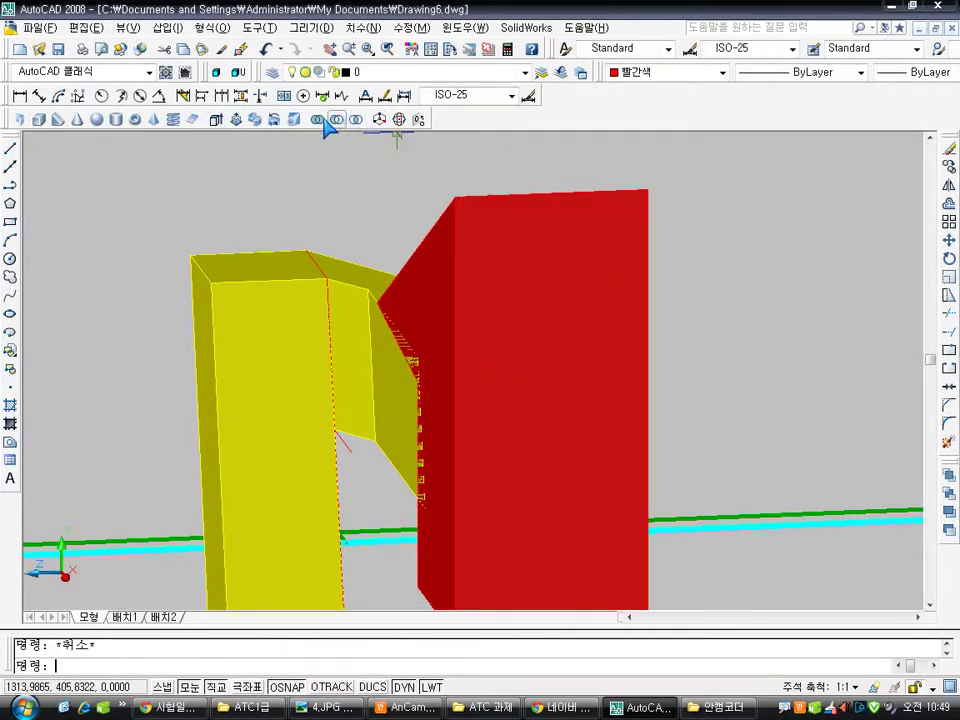
Subtract the red extruded solid from the yellow body to cut the arm's sloped upper edge and end
left_click(336, 119)
left_click(347, 266)
right_click(344, 266)
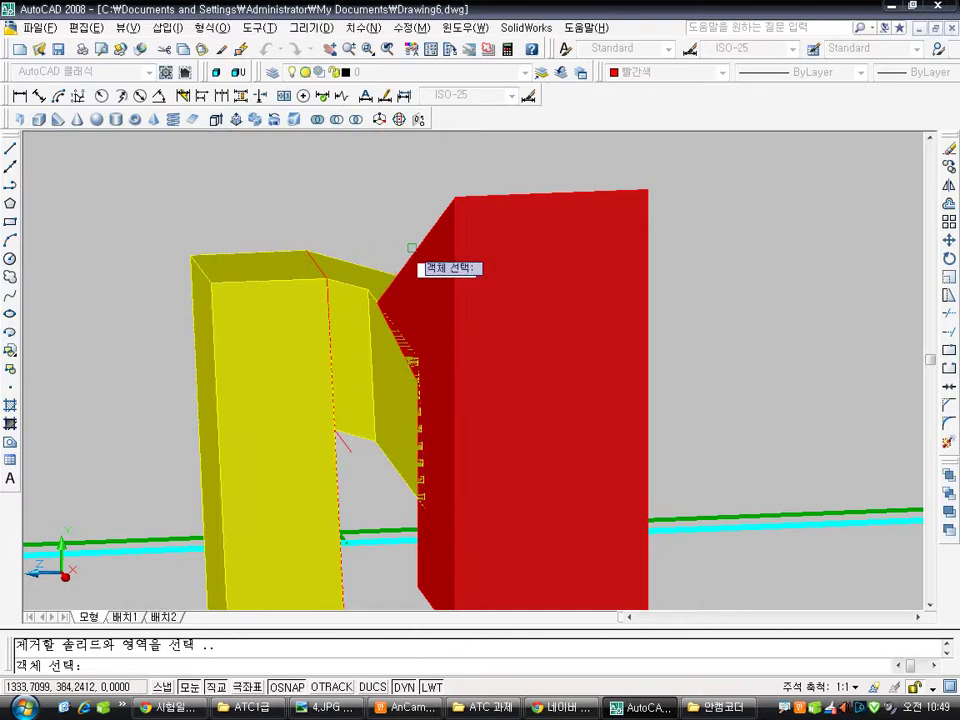
left_click(448, 240)
right_click(453, 235)
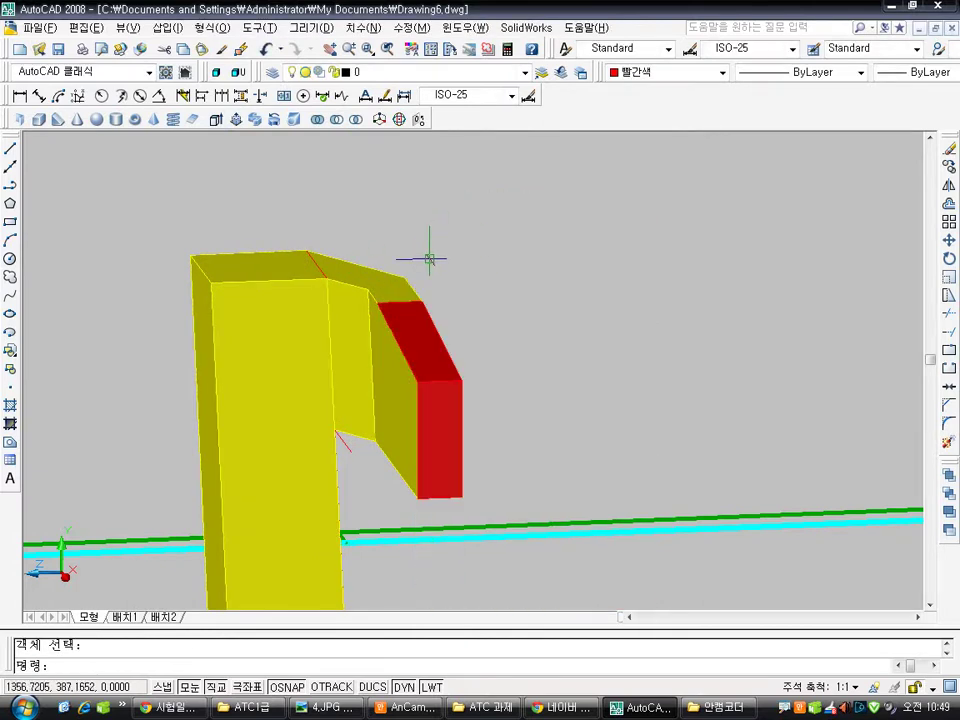
Reset the user coordinate system to World
middle_click_drag(430, 258, 589, 368, "shift")
scroll(475, 374, "down", 5)
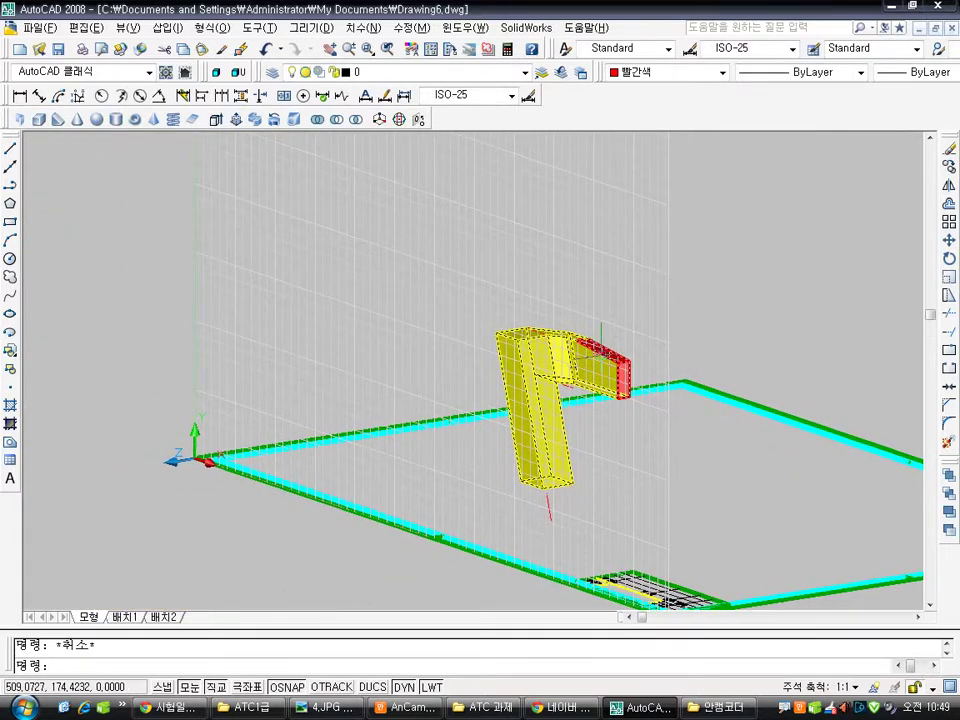
type("ucs")
key("Return")
type("w")
key("Return")
key("Escape")
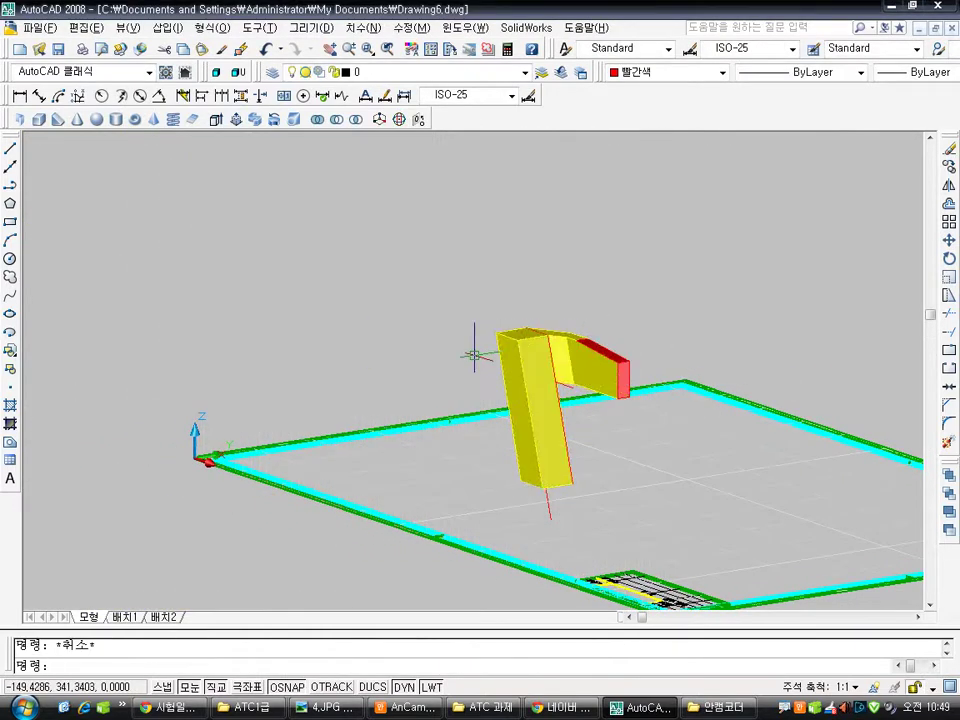
Draw two connected lines from the leg's upper outer front corner to its lower inner corner and on to the arm end's lower front corner
middle_click_drag(530, 400, 602, 444, "shift")
scroll(358, 364, "down", 2)
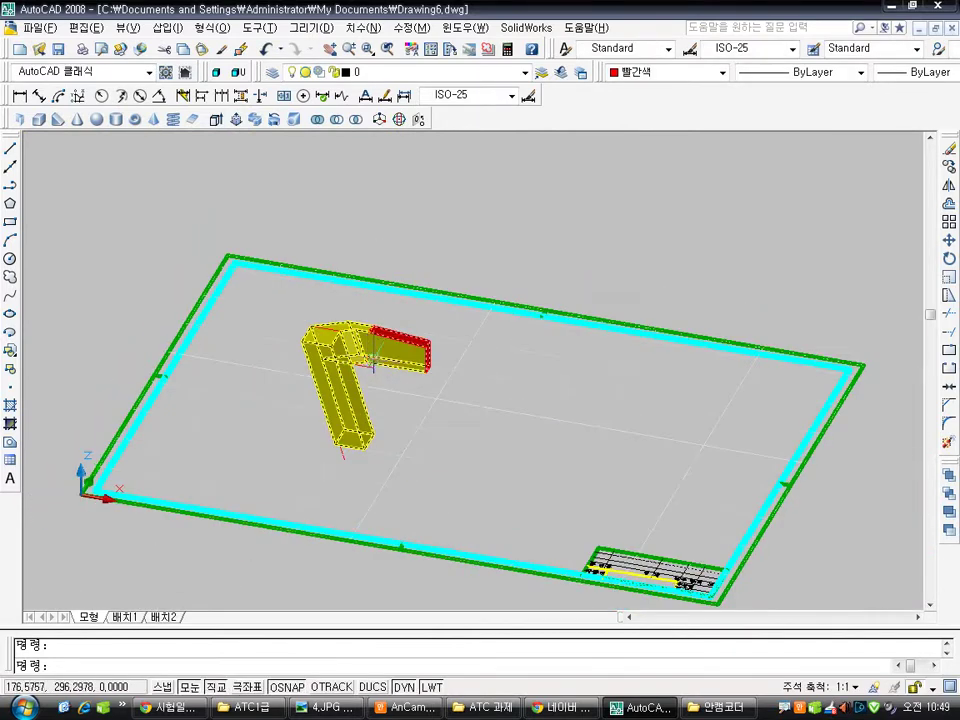
scroll(372, 376, "up", 4)
mouse_move(372, 376)
middle_mouse_down("shift")
mouse_move(439, 364)
mouse_move(520, 309)
mouse_move(390, 364)
mouse_move(311, 364)
mouse_move(483, 298)
mouse_move(287, 300)
mouse_move(482, 456)
mouse_move(485, 490)
mouse_move(465, 501)
mouse_move(463, 433)
mouse_move(439, 386)
middle_mouse_up("shift")
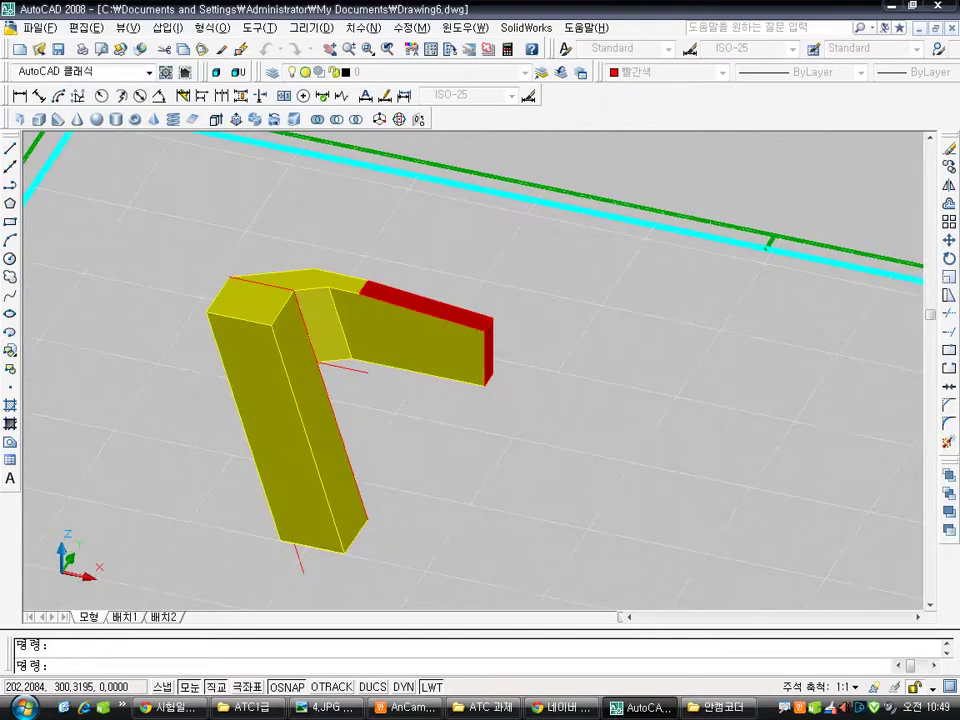
scroll(439, 386, "down", 3)
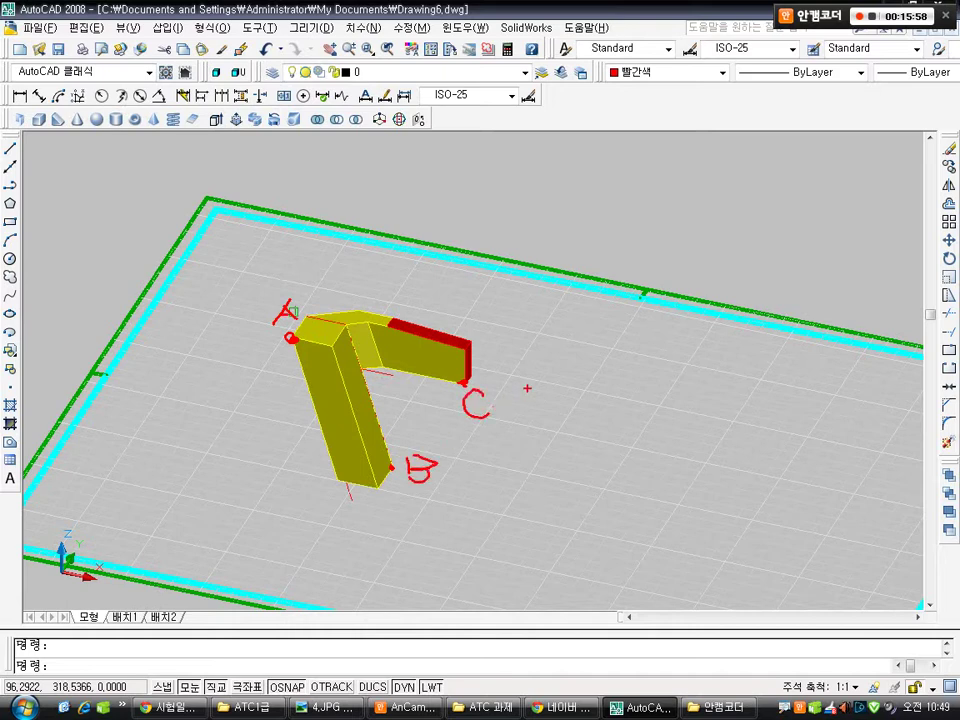
scroll(260, 280, "up", 5)
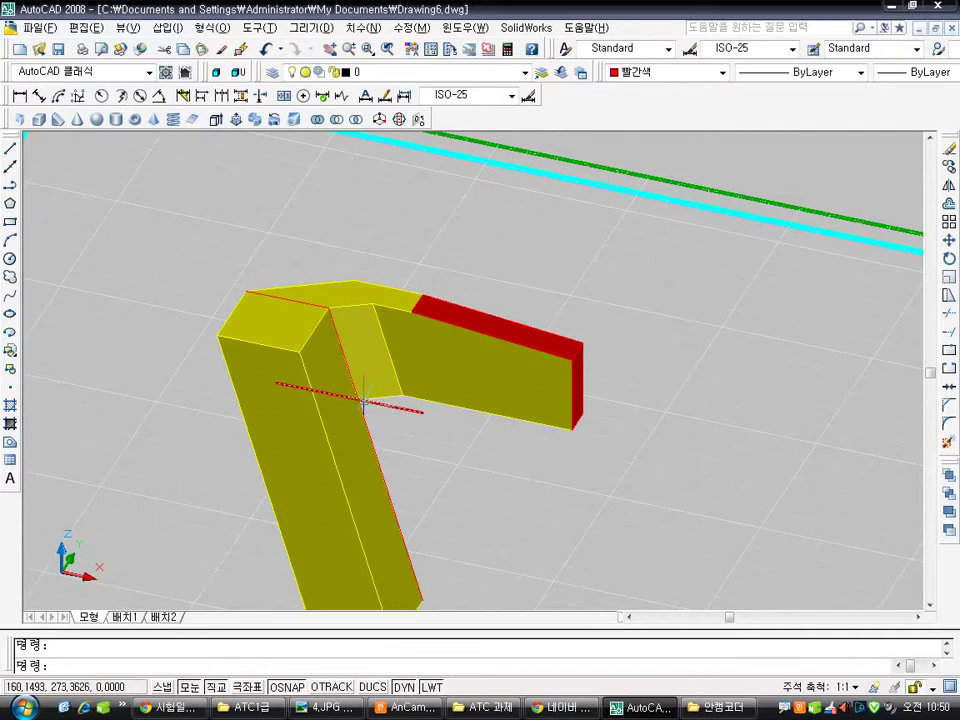
type("l")
key("Return")
left_click(218, 336)
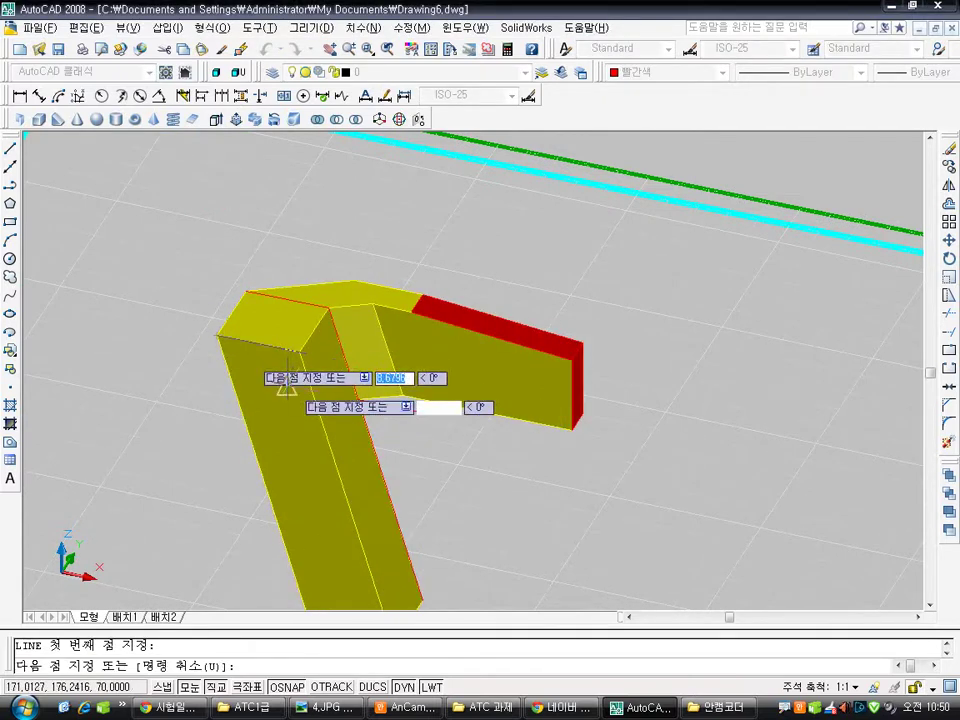
middle_click_drag(287, 385, 219, 310)
left_click(355, 523)
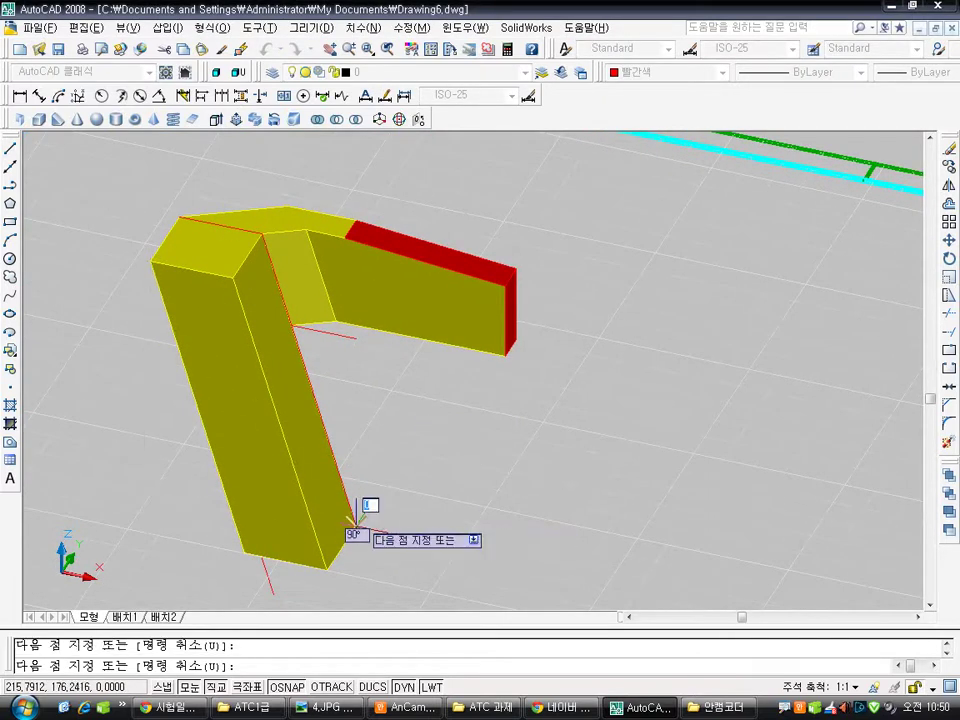
left_click(504, 356)
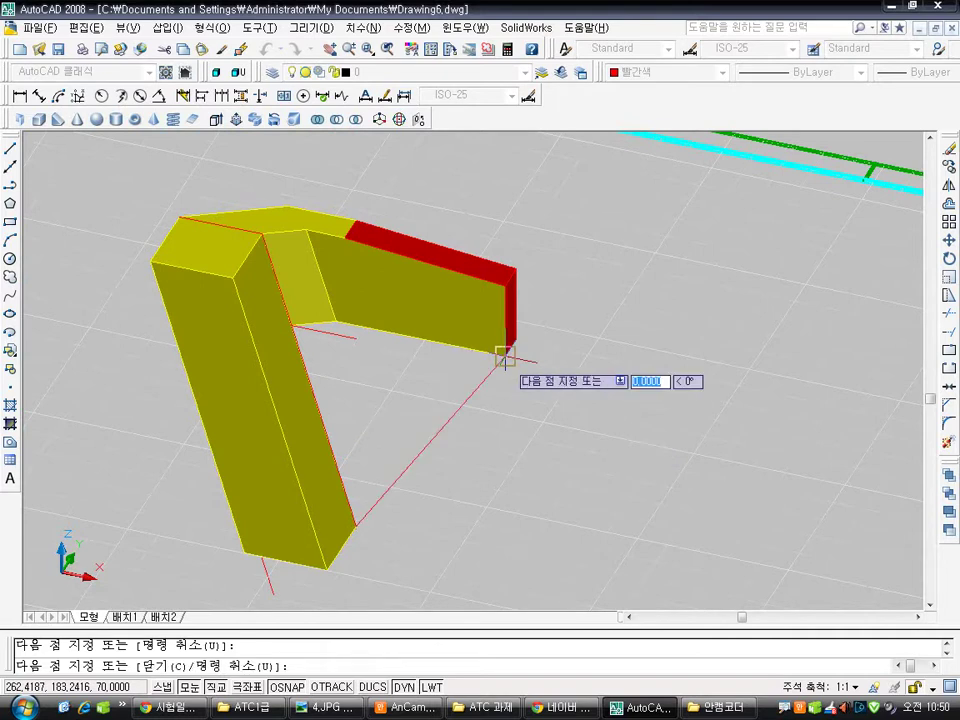
key("Escape")
Set the visual style to 2D wireframe with SHADEMODE
type("sha")
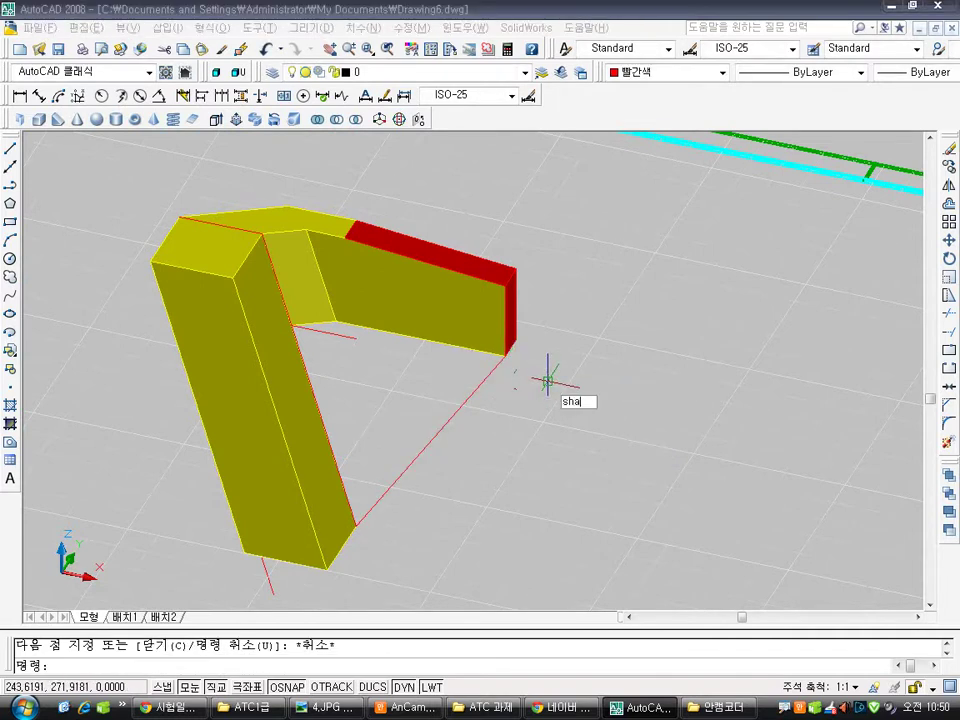
type("demode")
key("Return")
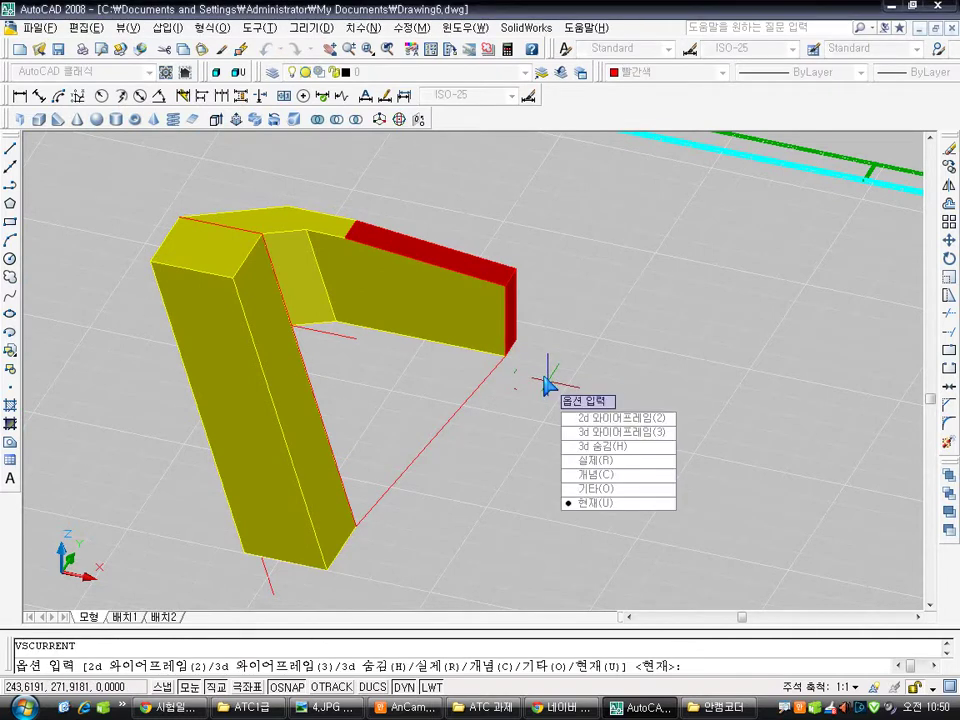
left_click(626, 418)
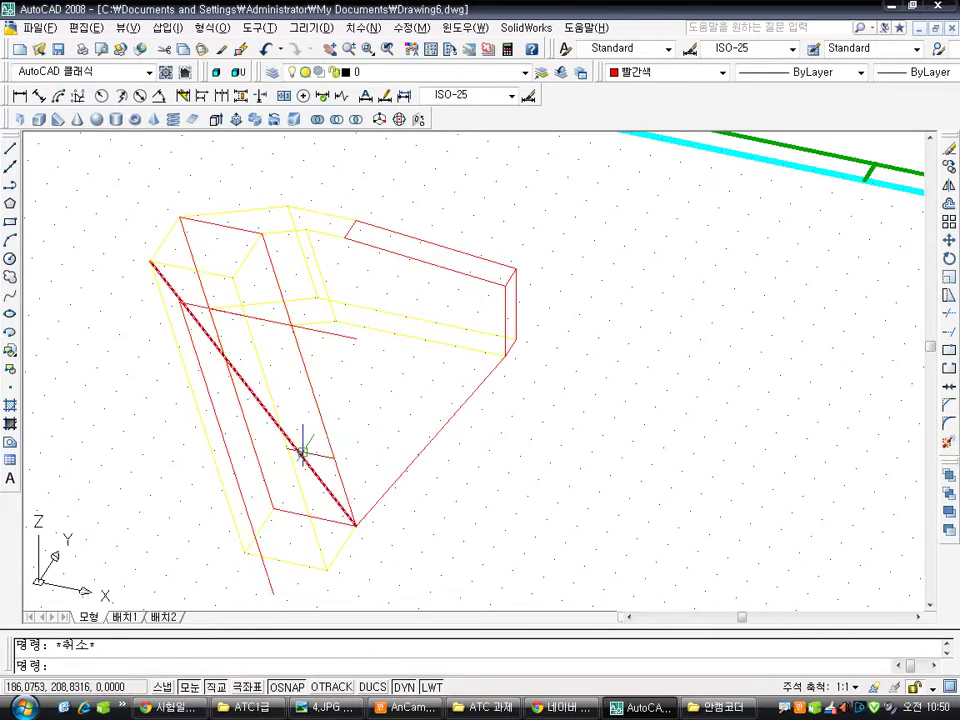
List the properties of the two connecting lines to read their 3D lengths, and close the text window
type("ㅔ")
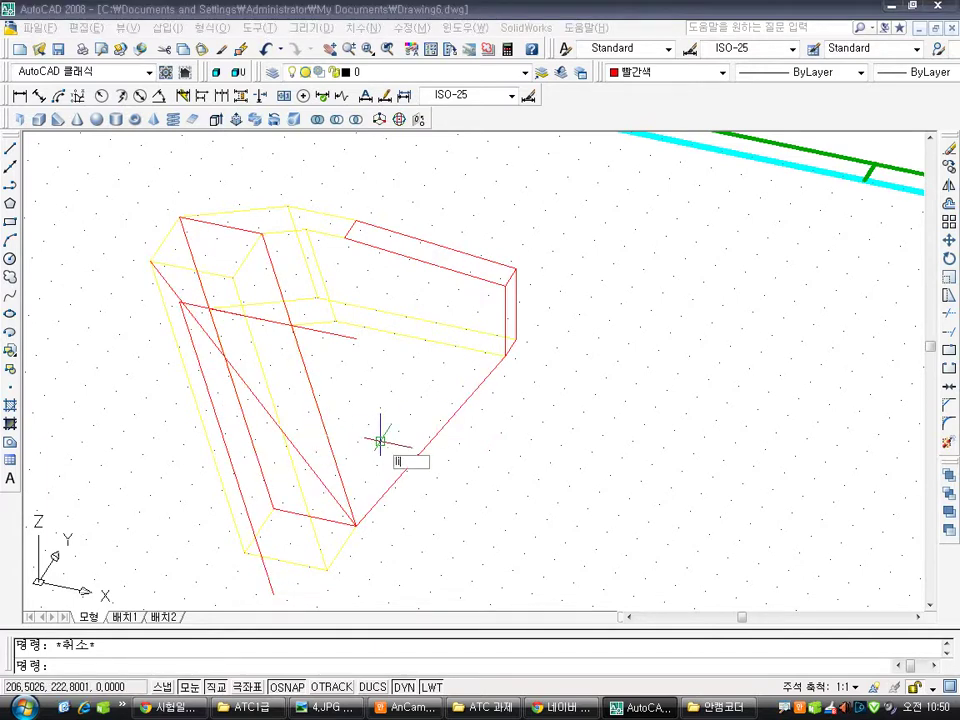
type("list")
key("Return")
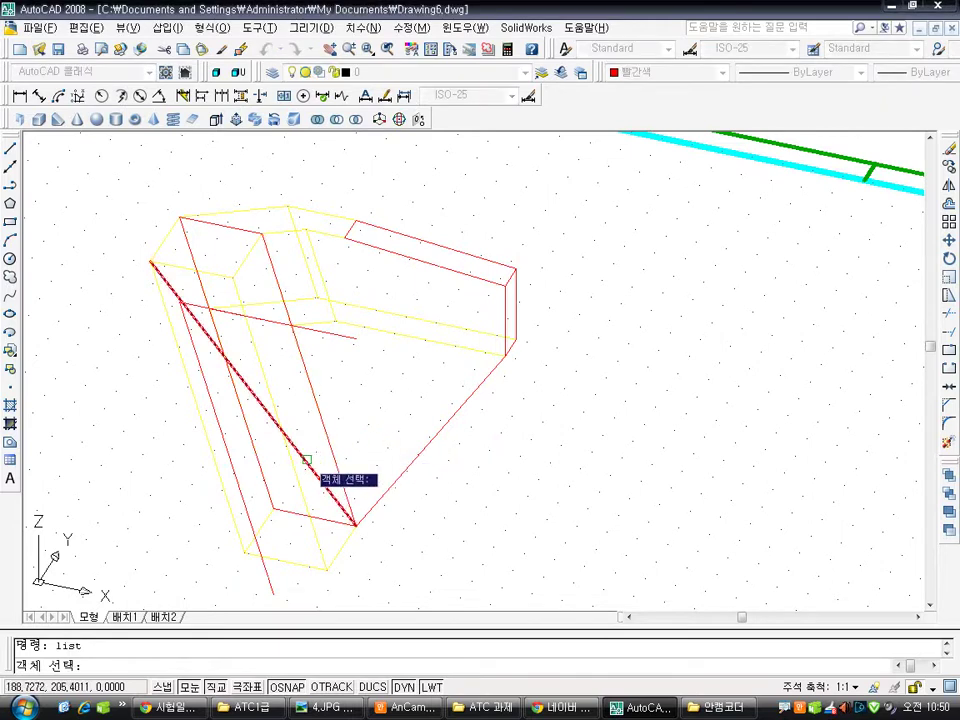
left_click(306, 460)
left_click(413, 459)
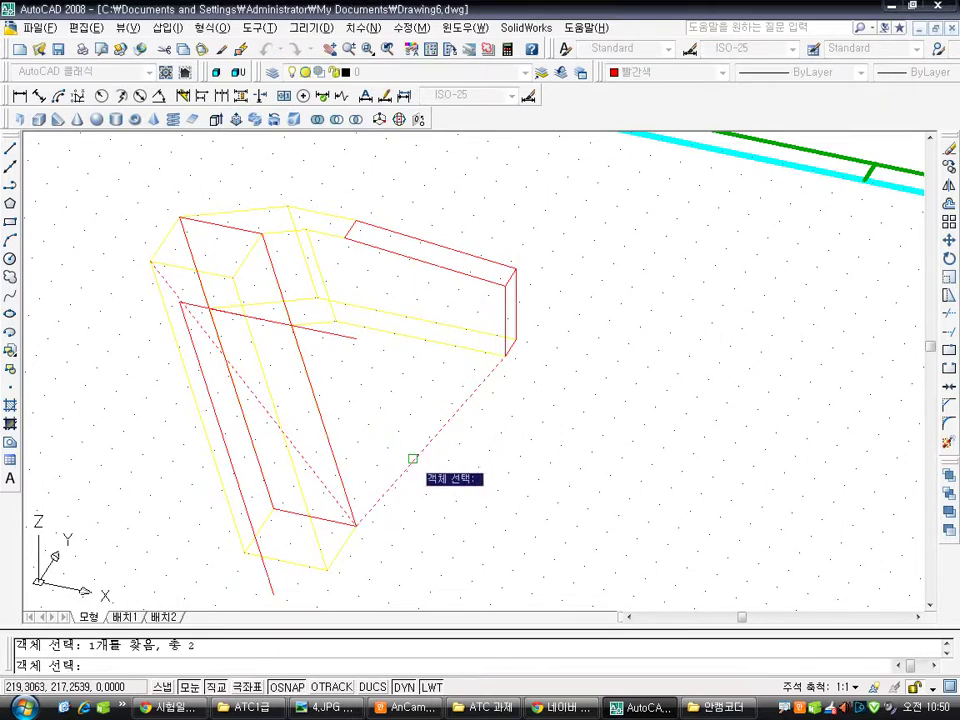
key("Return")
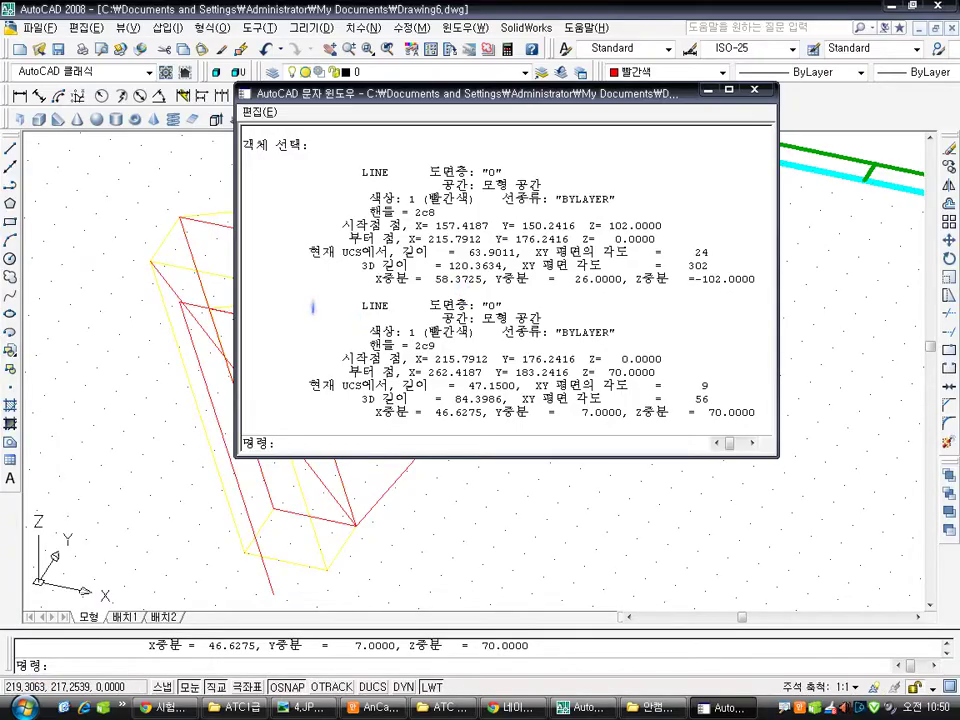
key("F2")
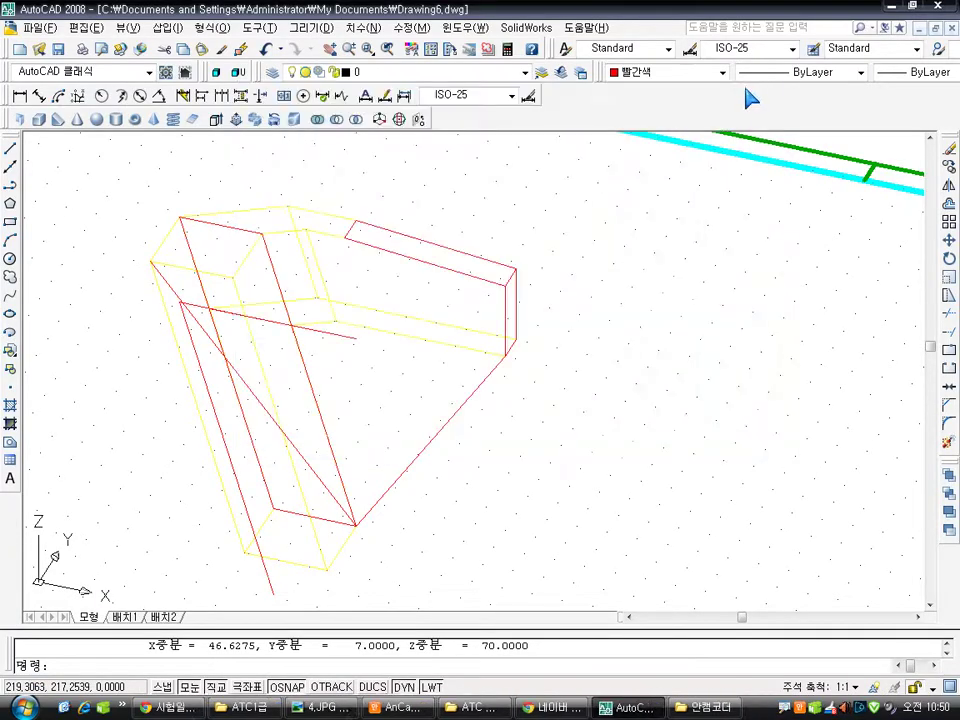
Erase the two separate connecting lines between the leg's corners and the arm end
key("Escape")
left_click(470, 397)
key("Delete")
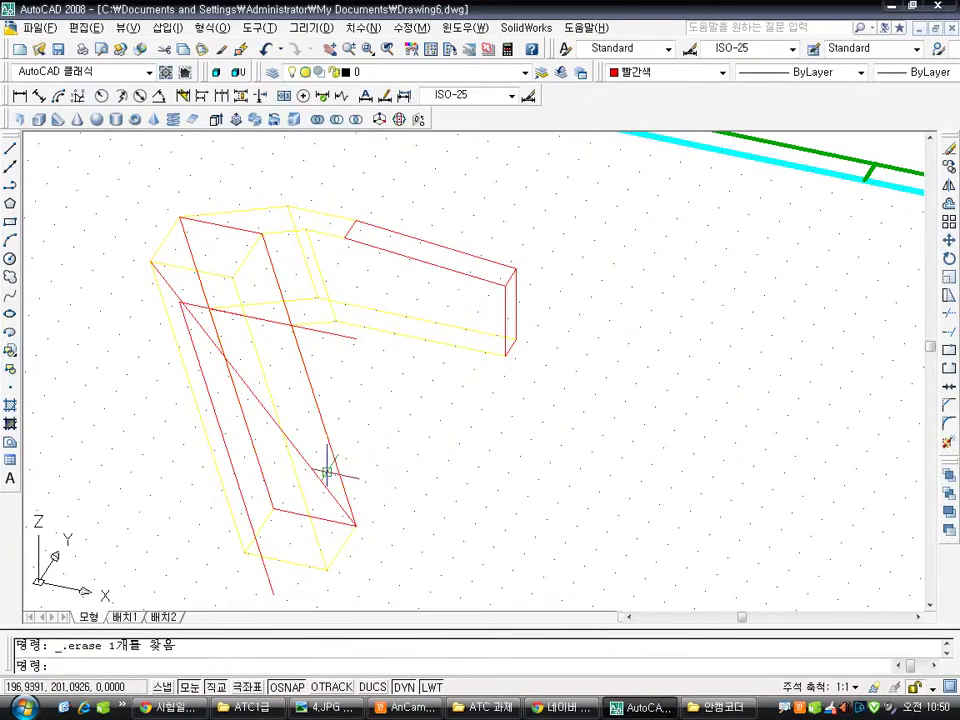
left_click(318, 468)
key("Delete")
key("Escape")
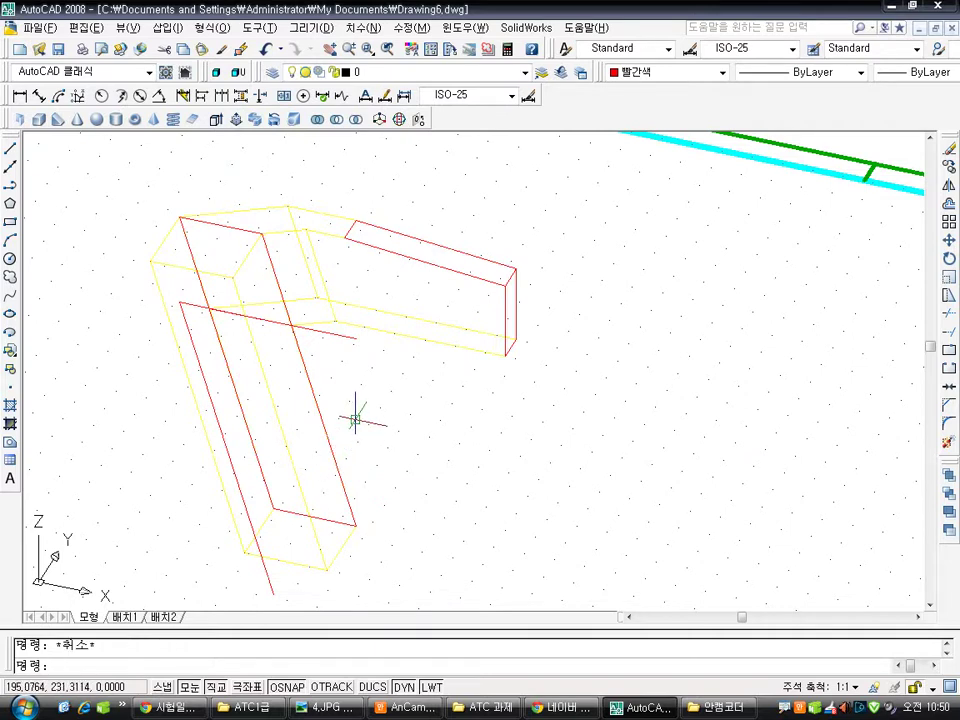
Draw a 3D polyline with 3DPOLY from the leg's upper outer front corner through its lower inner corner to the arm end's lower front corner
key("F2")
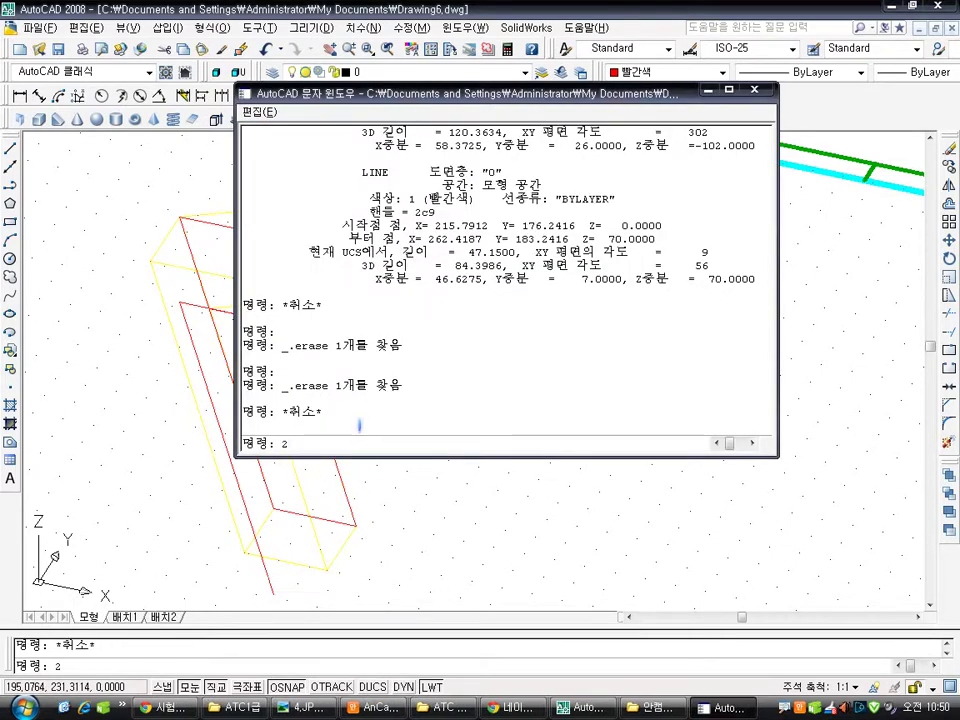
key("BackSpace")
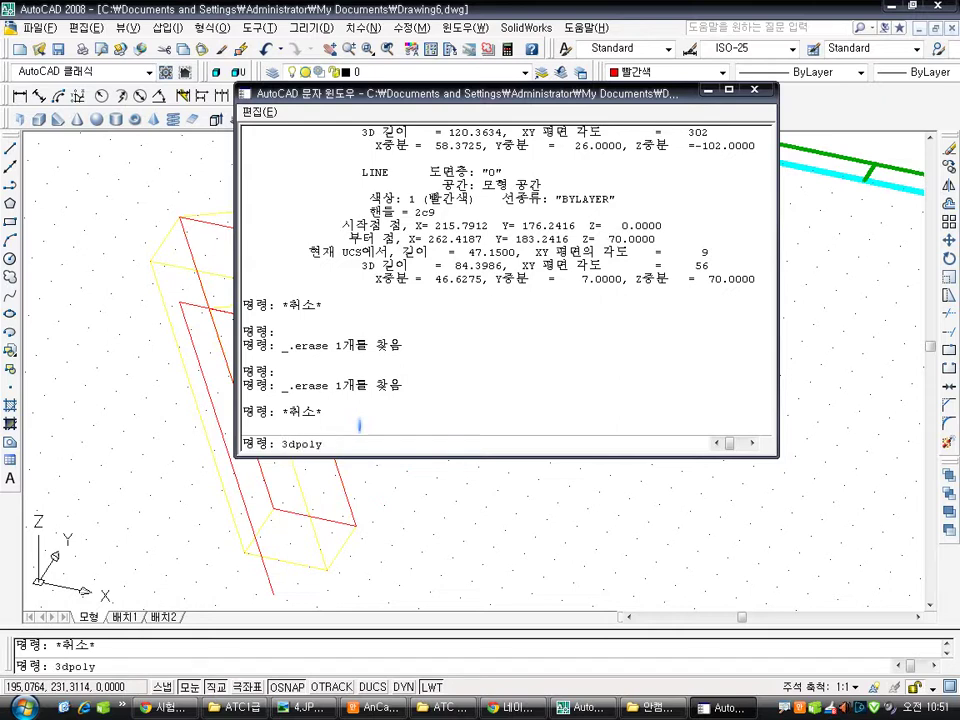
key("Return")
left_click(753, 90)
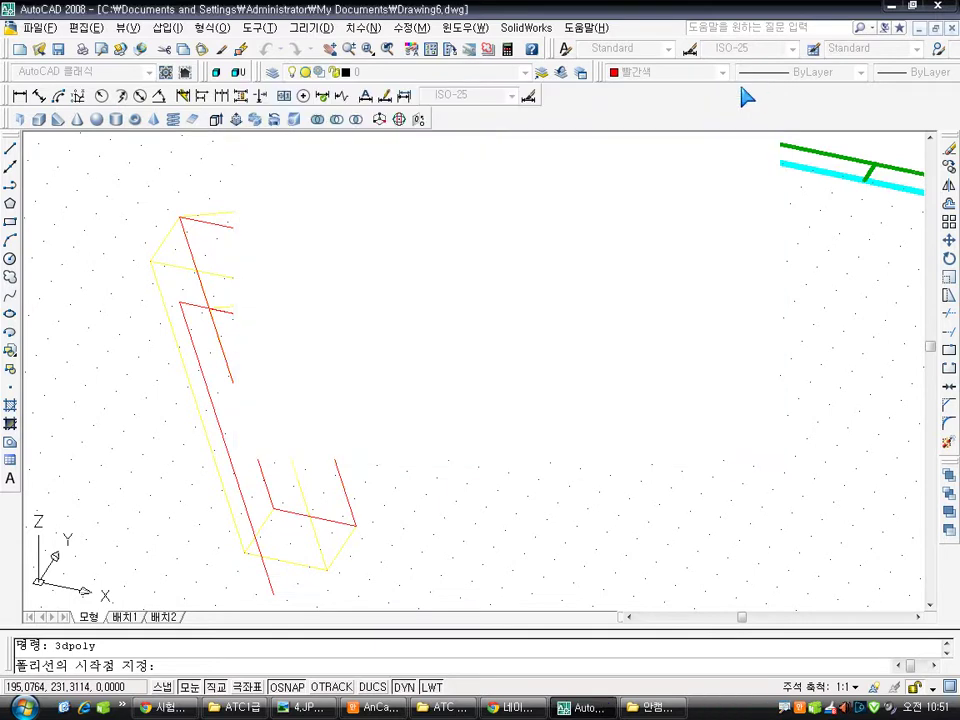
left_click(150, 261)
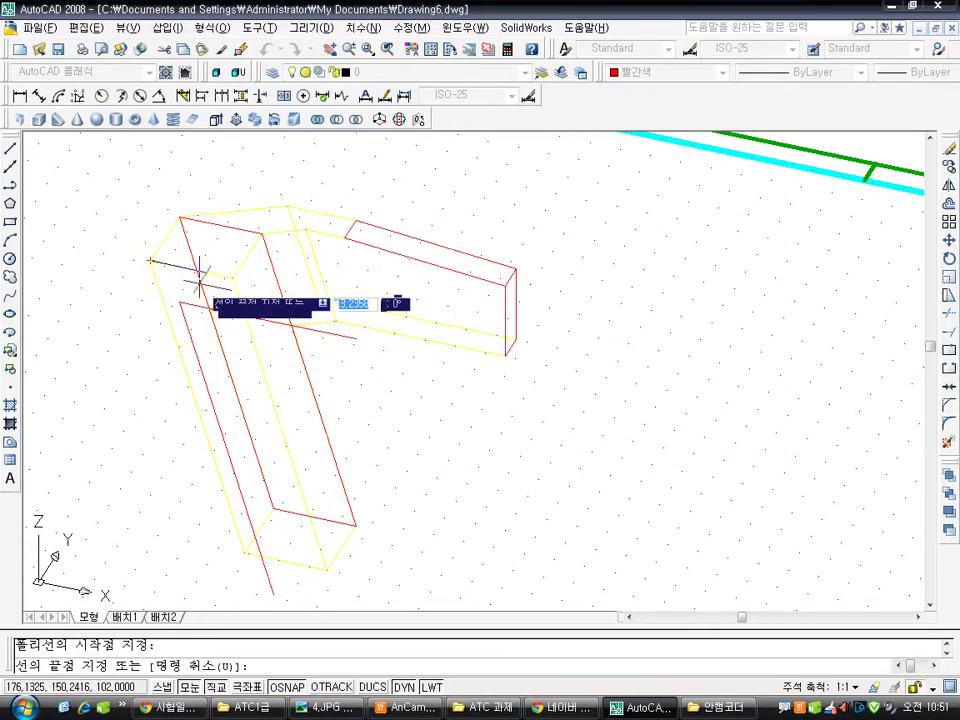
left_click(355, 523)
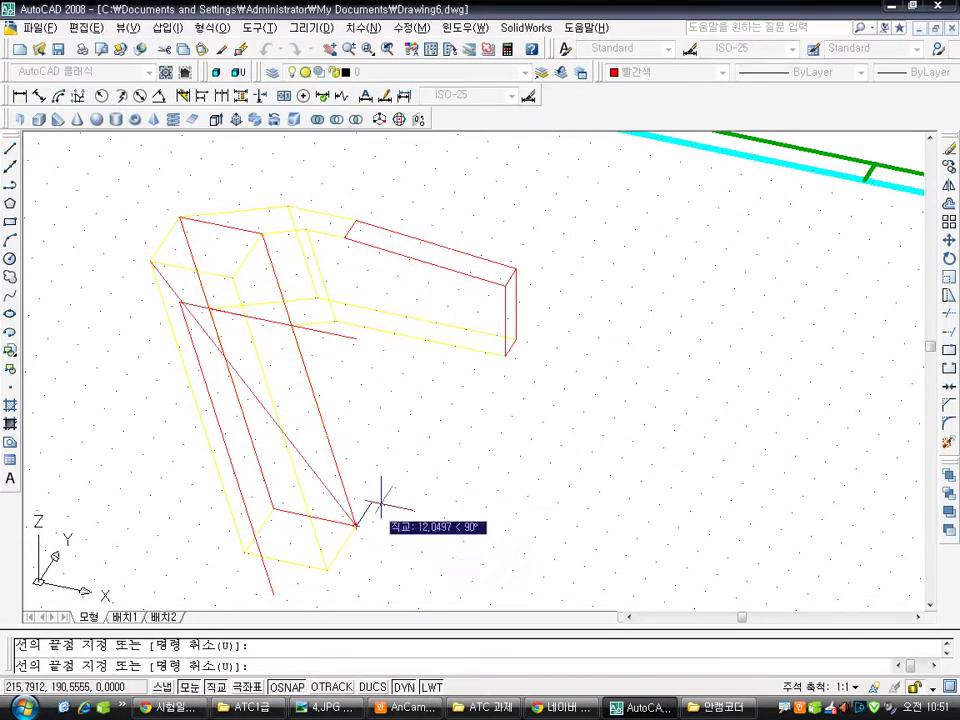
left_click(505, 356)
key("Escape")
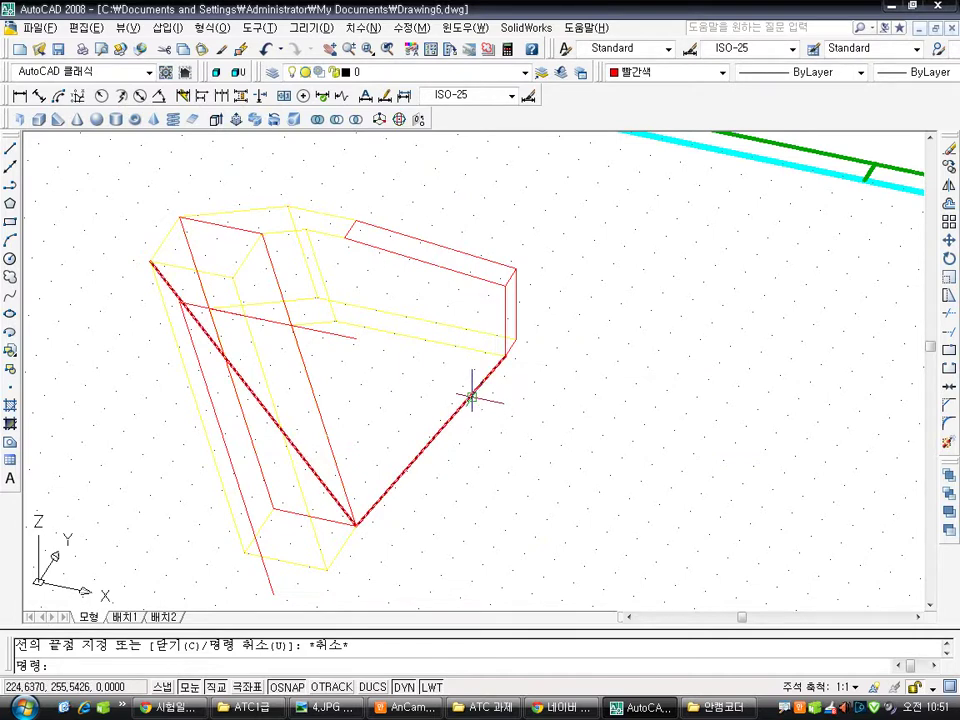
List the properties of the 3D polyline to read its total length
key("Escape")
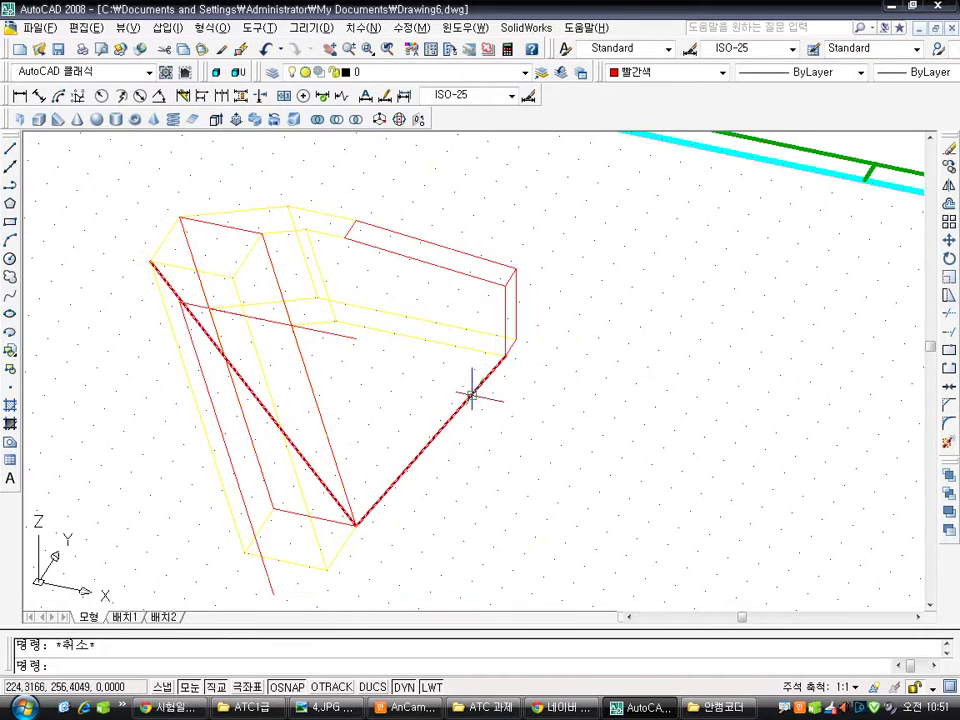
key("Return")
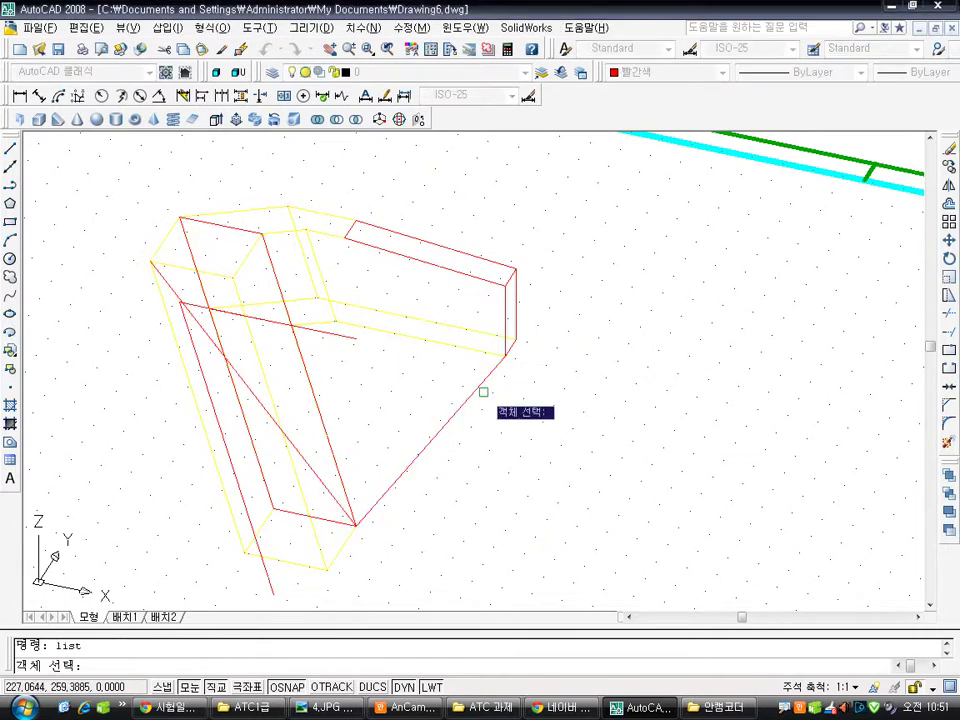
left_click(480, 392)
key("Return")
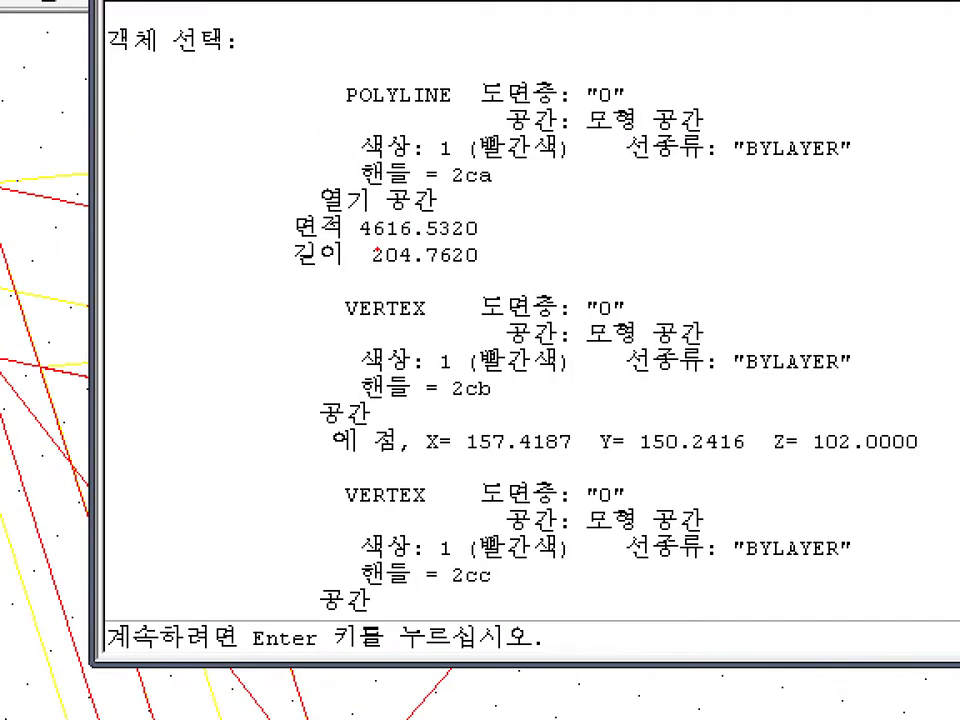
mouse_move(368, 261)
left_mouse_down()
mouse_move(442, 247)
mouse_move(378, 243)
left_mouse_up()
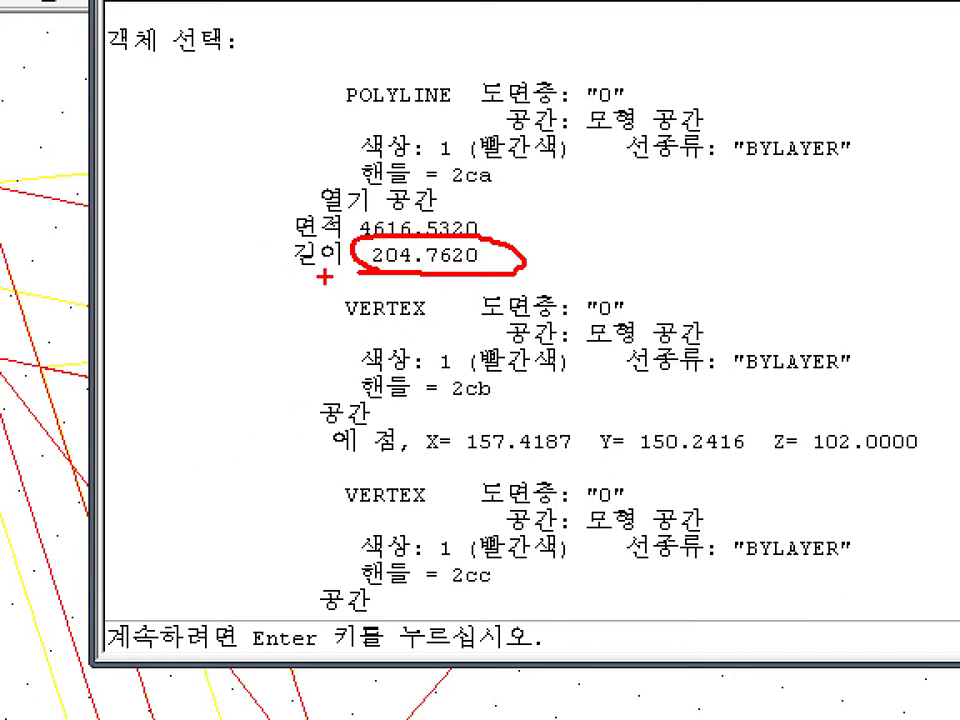
mouse_move(324, 277)
left_mouse_down()
mouse_move(405, 284)
mouse_move(290, 262)
mouse_move(300, 243)
left_mouse_up()
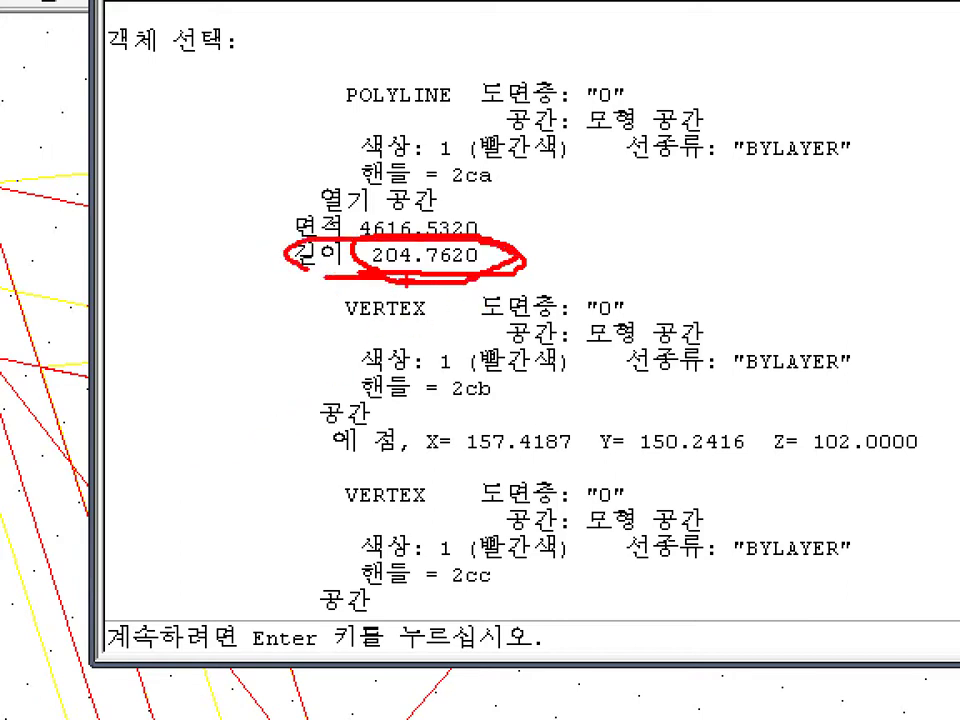